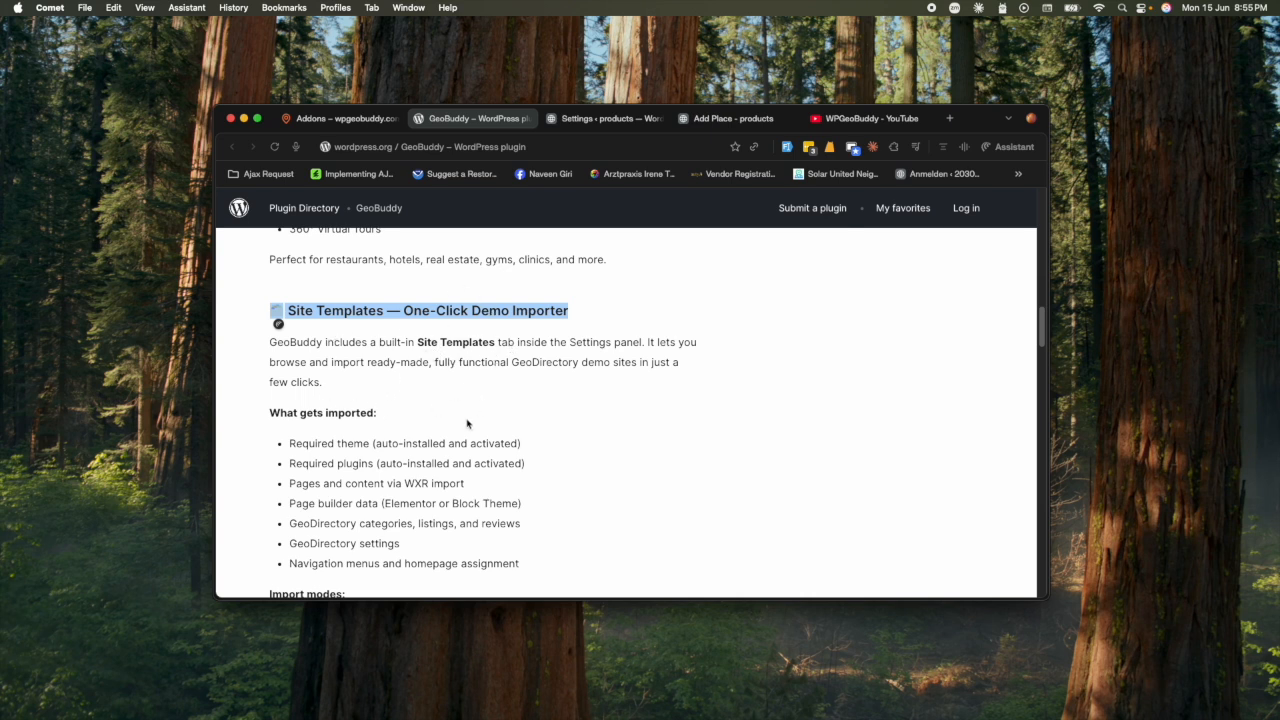
- Scroll the GeoBuddy plugin page and select the GeoBuddy Multistep Form heading
scroll(439, 437, down, 2)
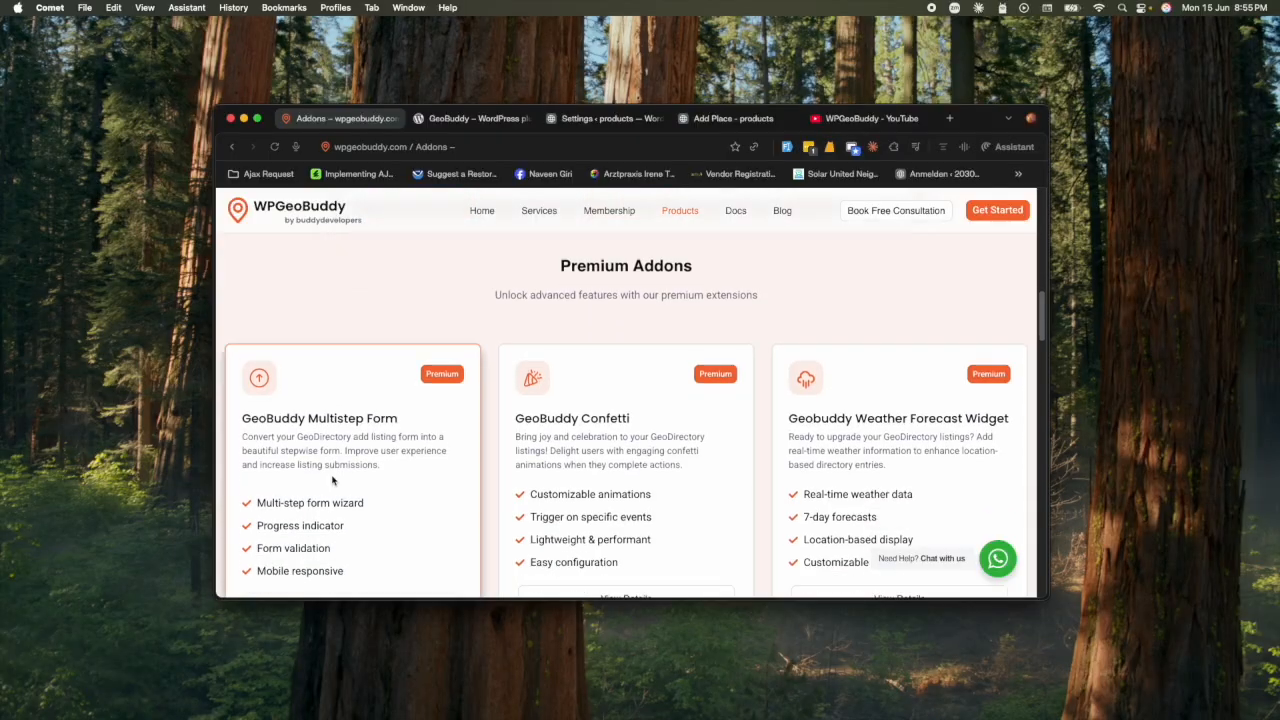
scroll(333, 481, down, 1)
triple_click(347, 389)
scroll(397, 426, up, 5)
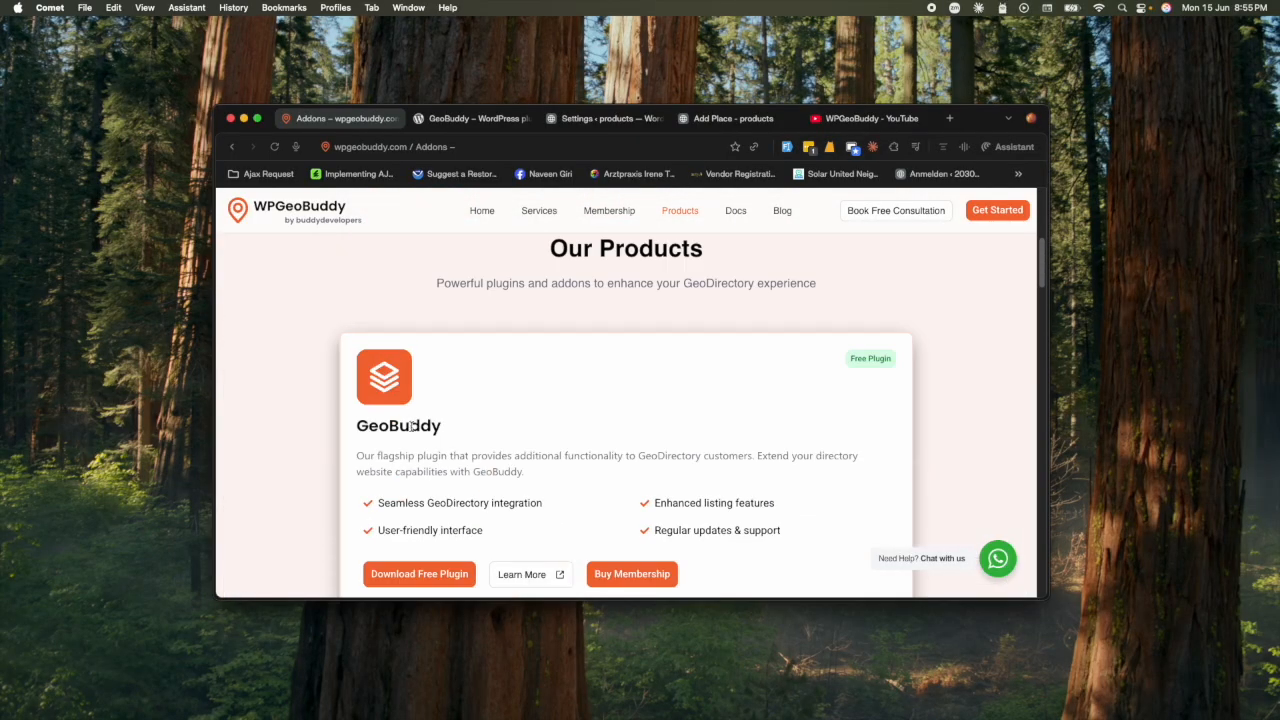
- Highlight the Multistep Form card description and open its details page
scroll(433, 443, down, 5)
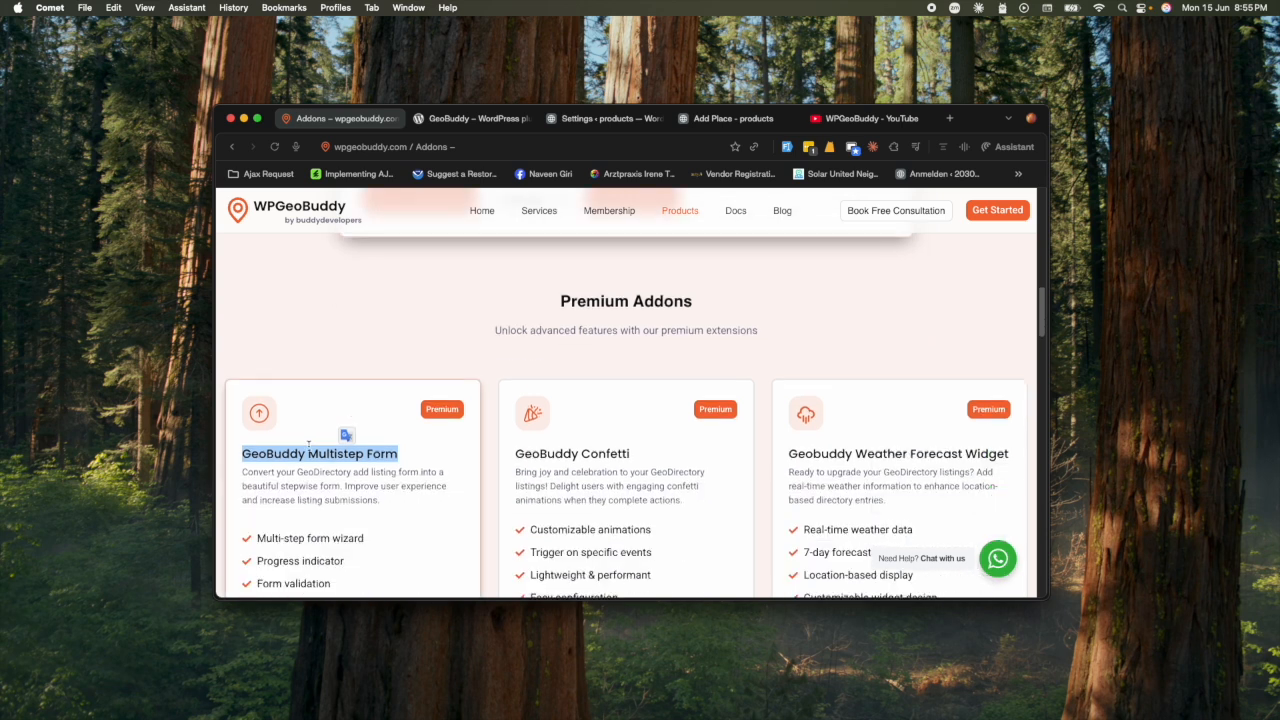
double_click(326, 470)
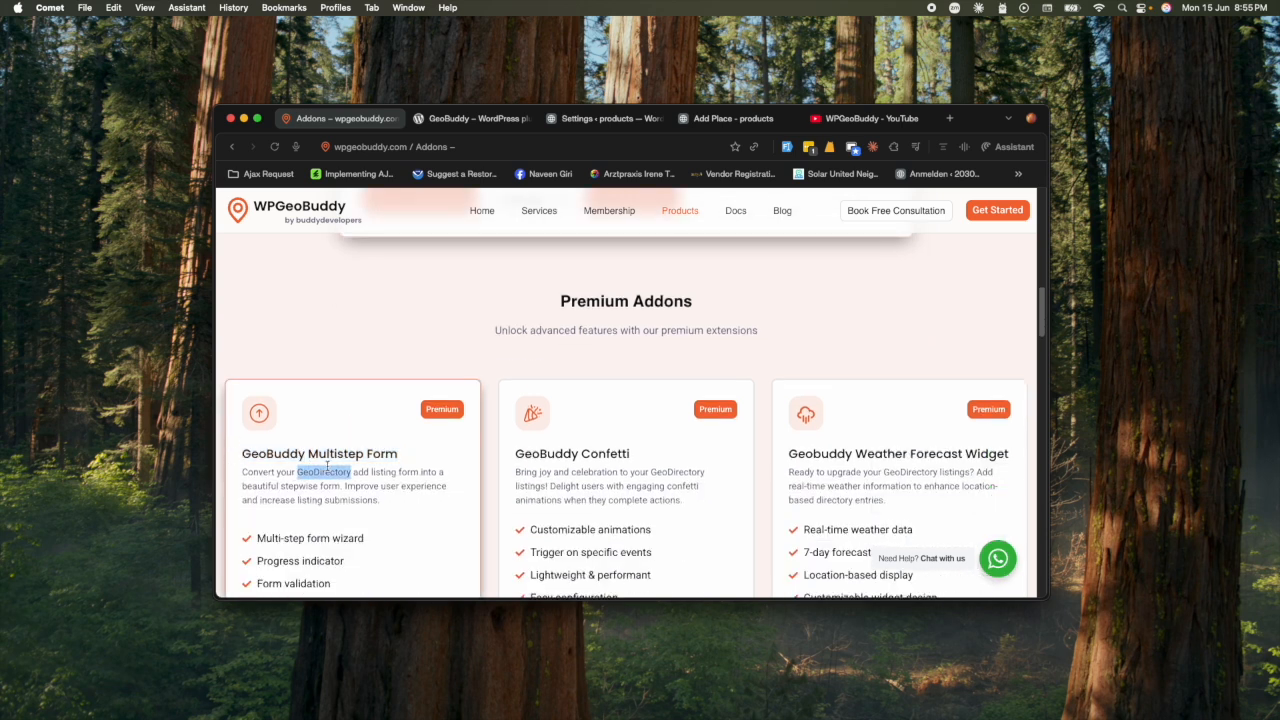
click(352, 469)
drag(297, 470, 347, 493)
scroll(353, 482, down, 5)
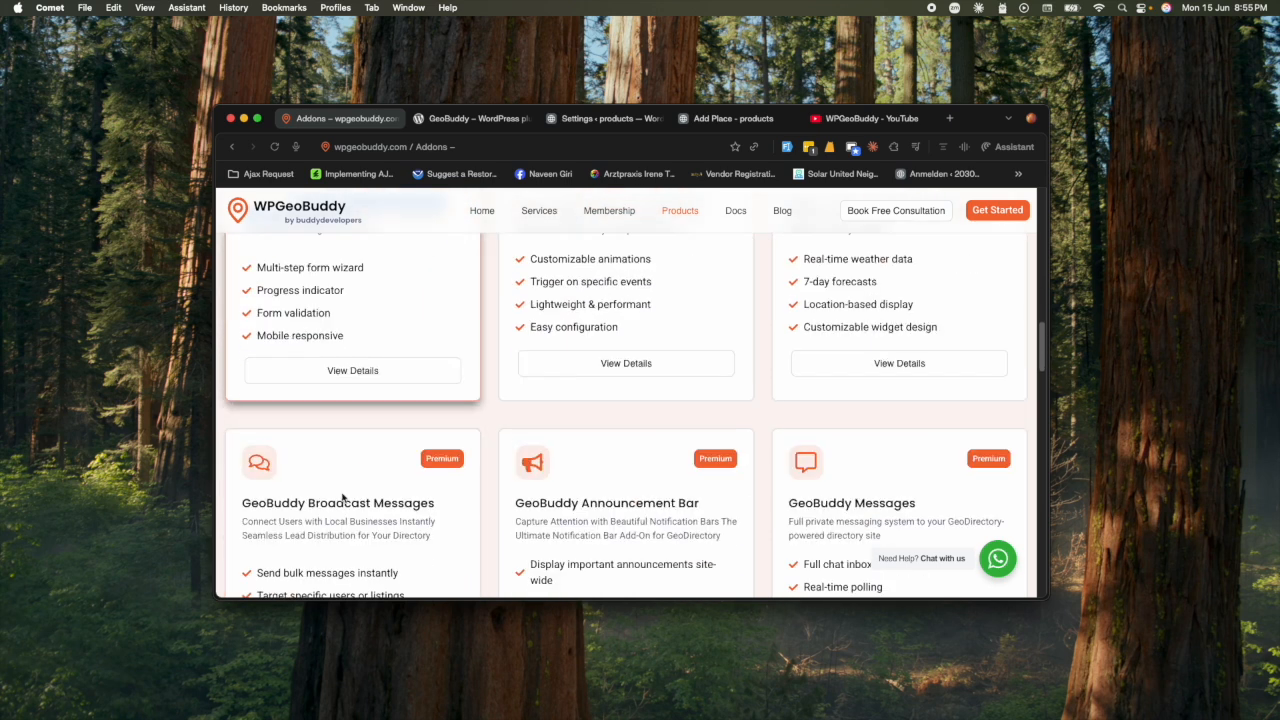
click(352, 371)
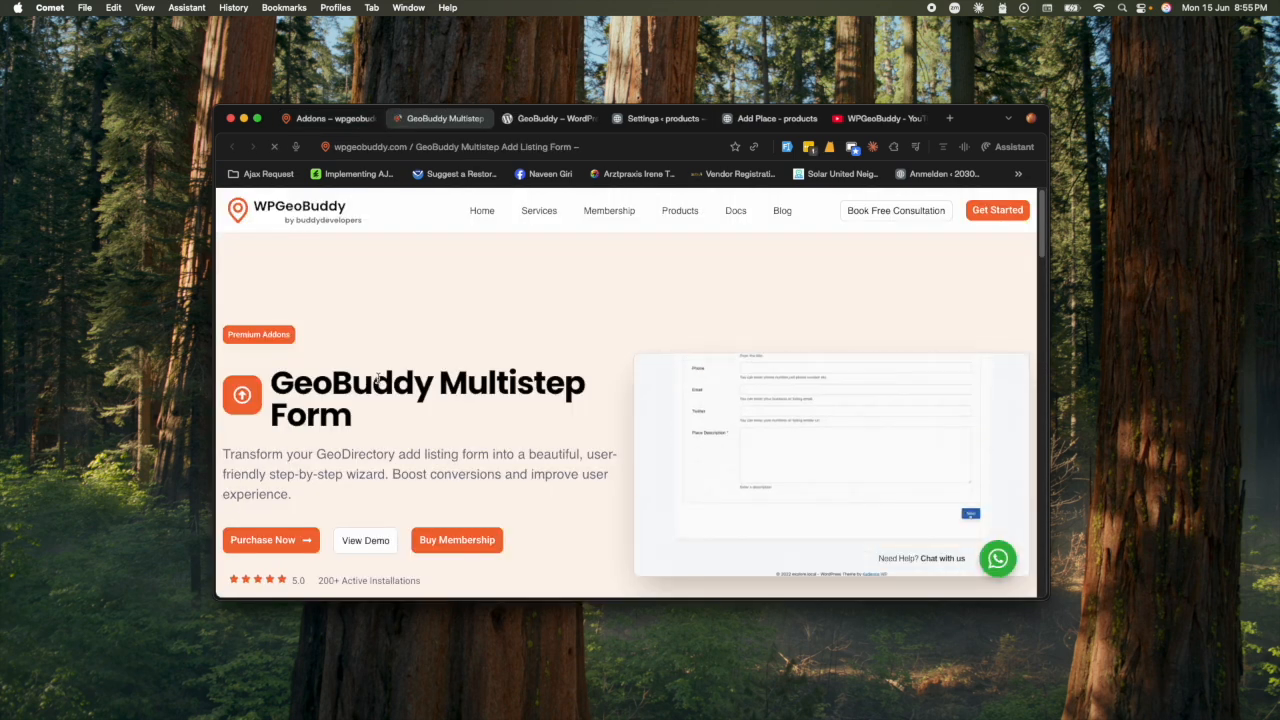
- Scroll the GeoBuddy Multistep Form details page to review its pricing
scroll(377, 376, down, 2)
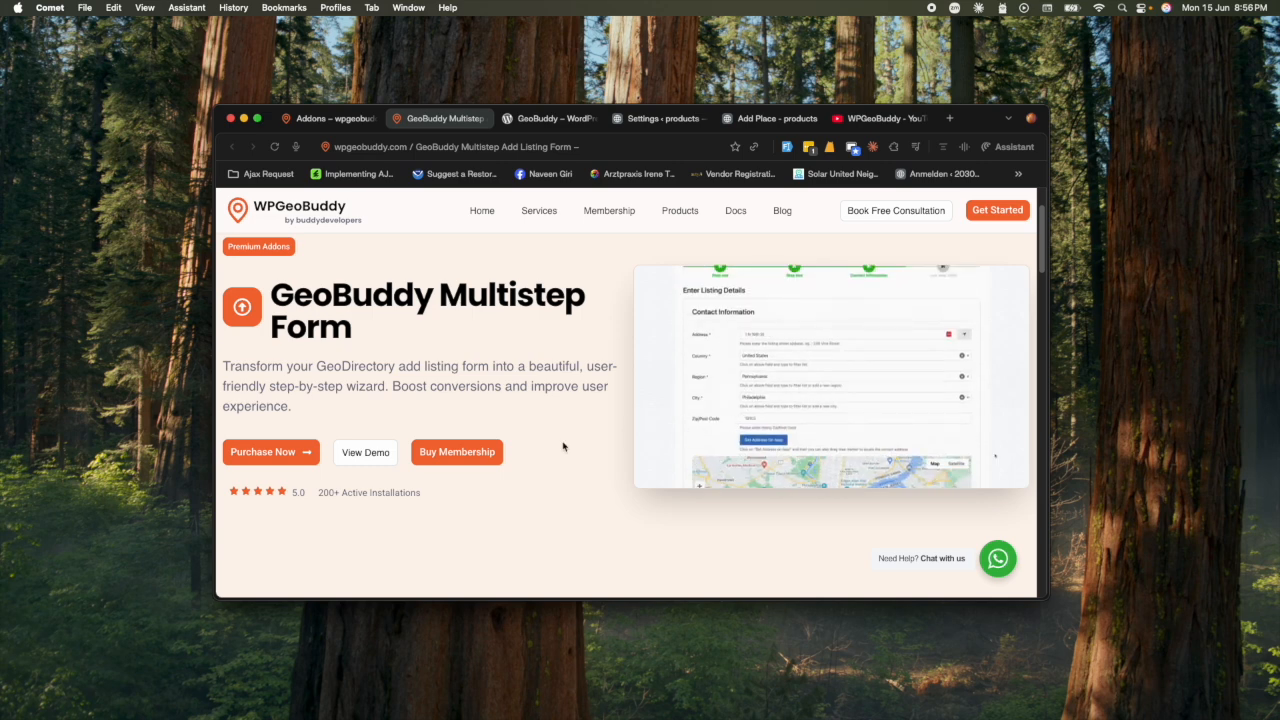
scroll(563, 447, down, 15)
scroll(563, 447, down, 3)
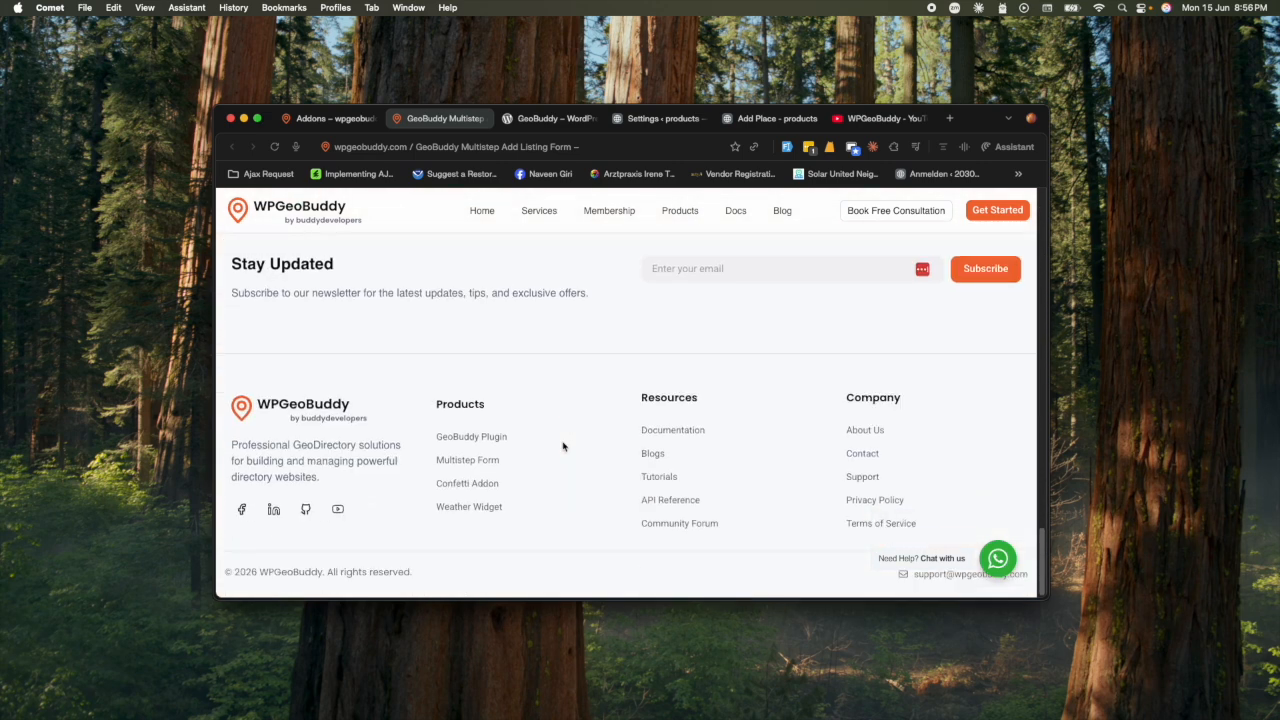
scroll(563, 447, up, 6)
scroll(563, 447, up, 3)
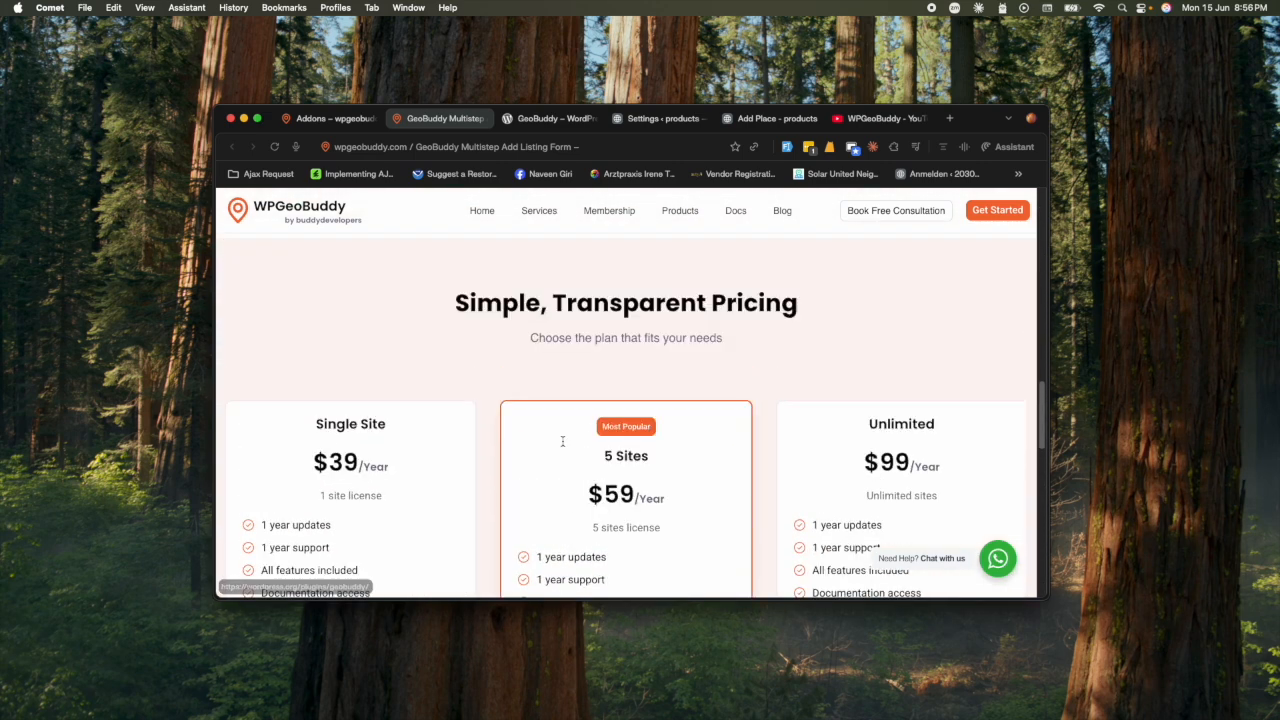
scroll(465, 477, down, 1)
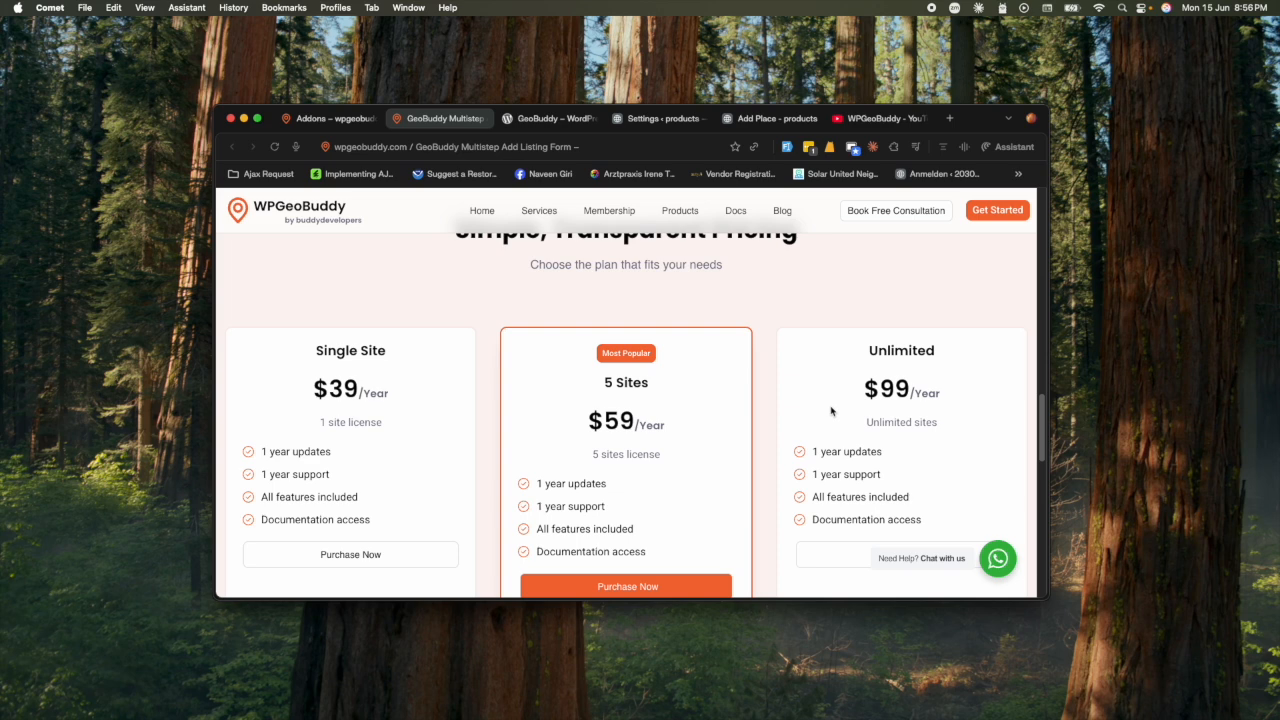
- Browse the products and addons list, then go to the Membership Plans page
click(678, 210)
scroll(548, 480, down, 8)
scroll(548, 480, down, 10)
scroll(579, 500, up, 3)
scroll(579, 500, up, 3)
click(616, 213)
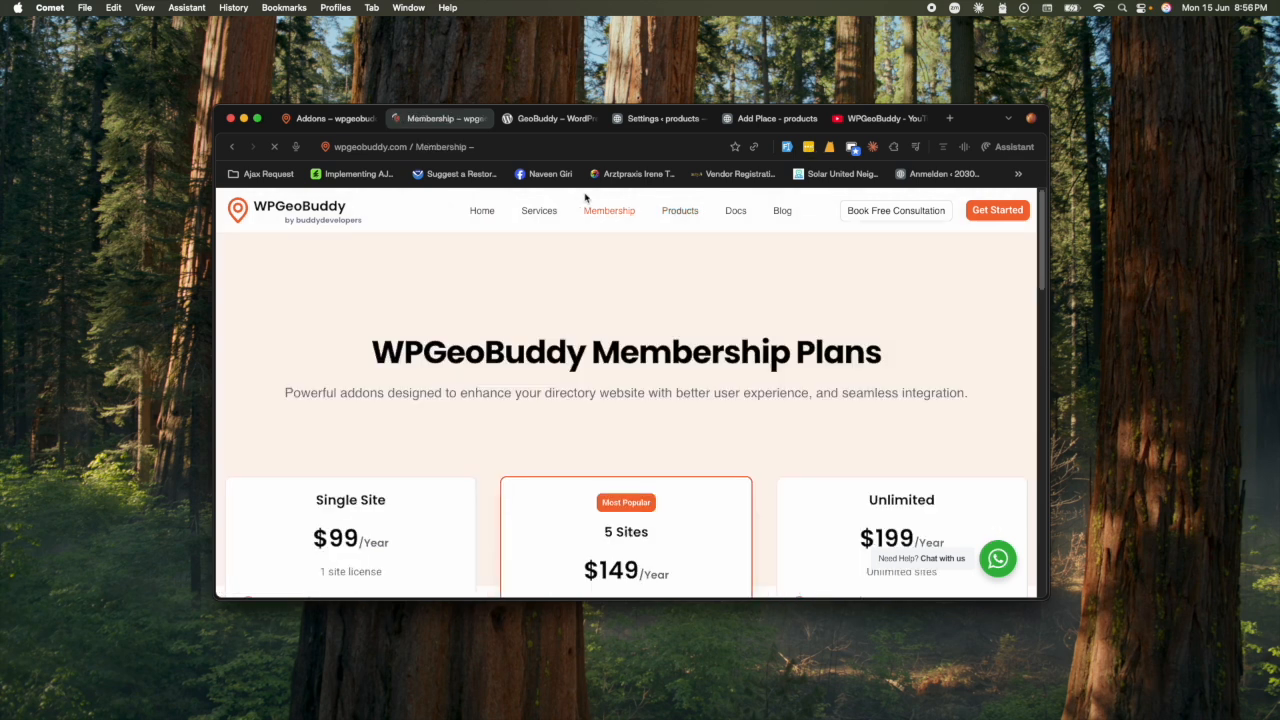
- Select the Single Site $99/Year price and scroll through the membership plans
scroll(515, 450, down, 2)
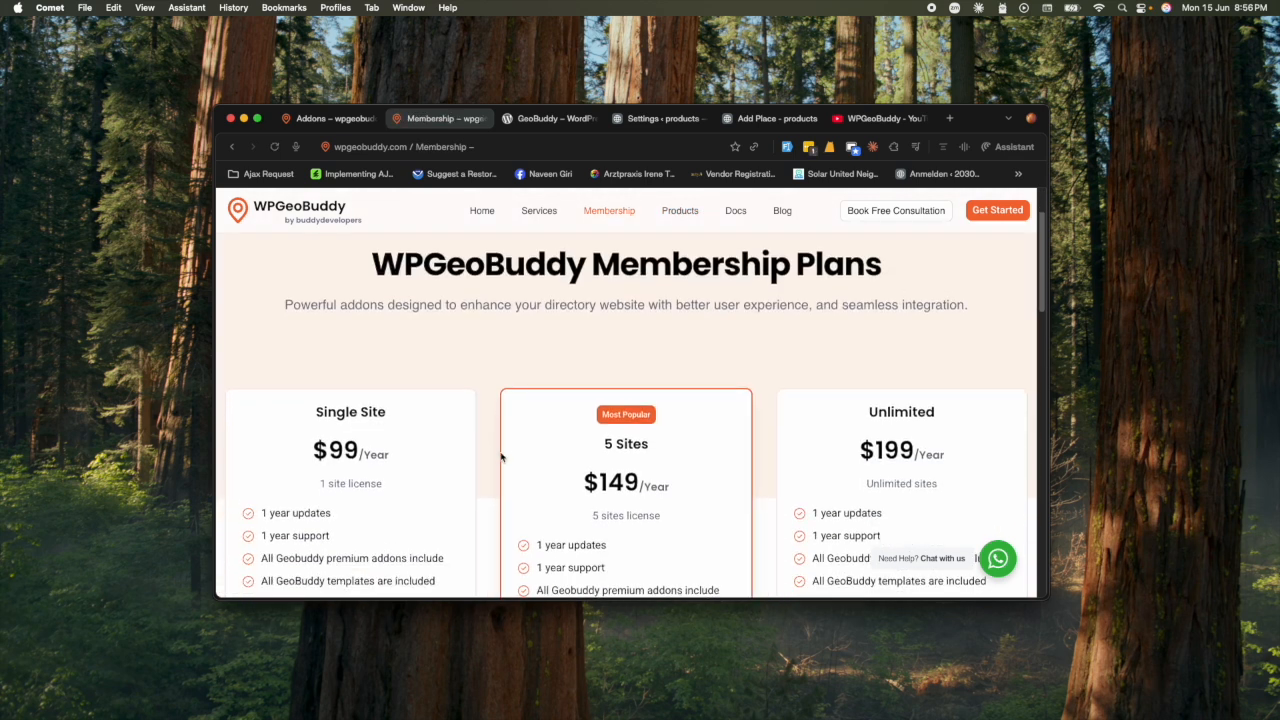
triple_click(362, 453)
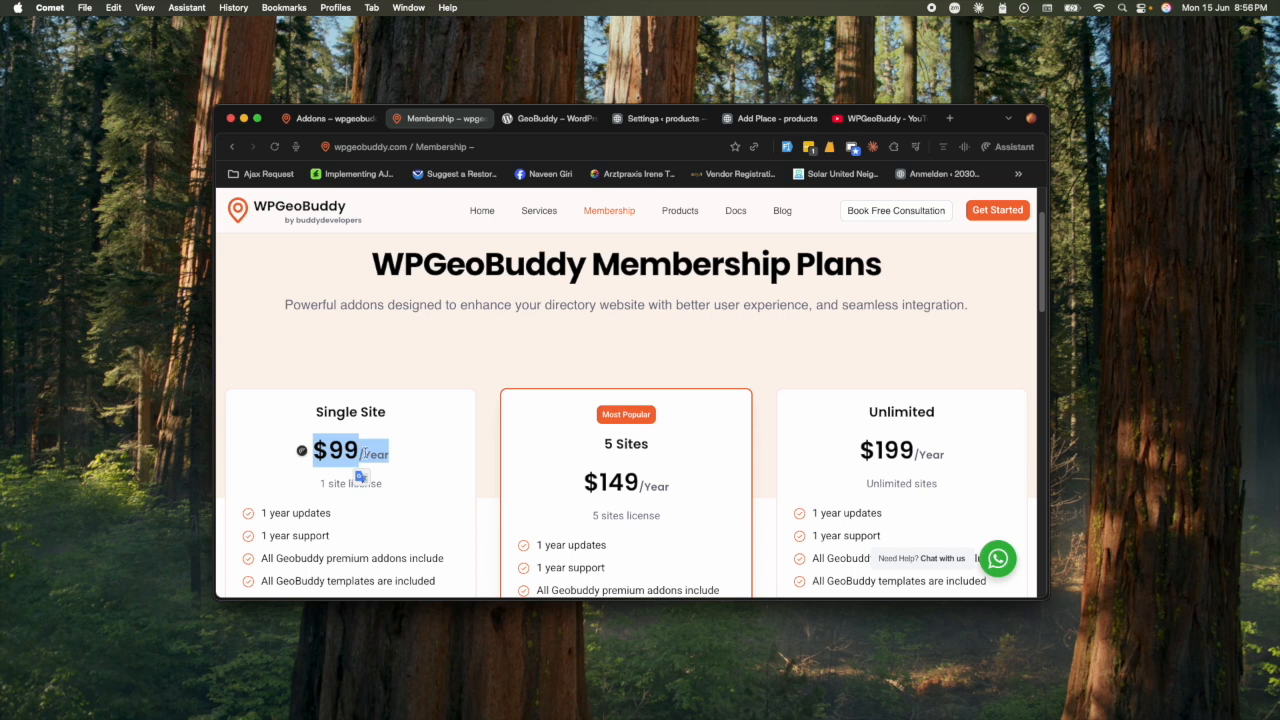
scroll(375, 478, down, 3)
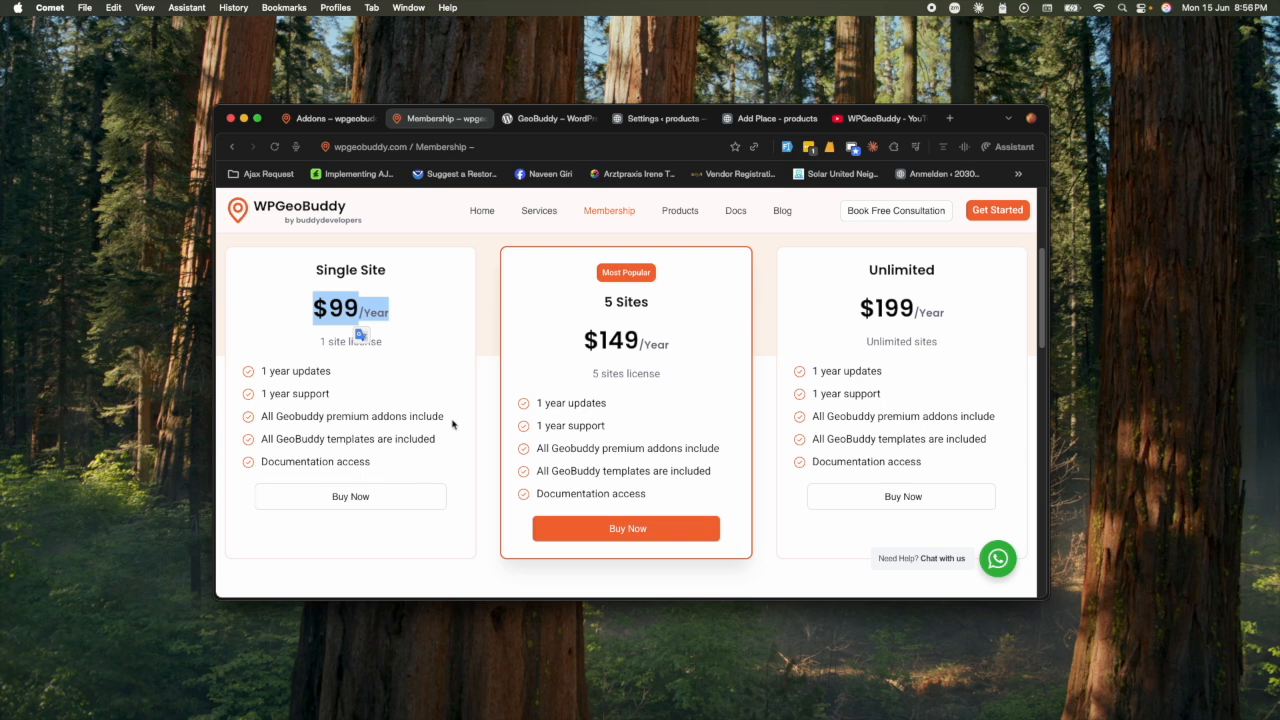
scroll(483, 477, up, 4)
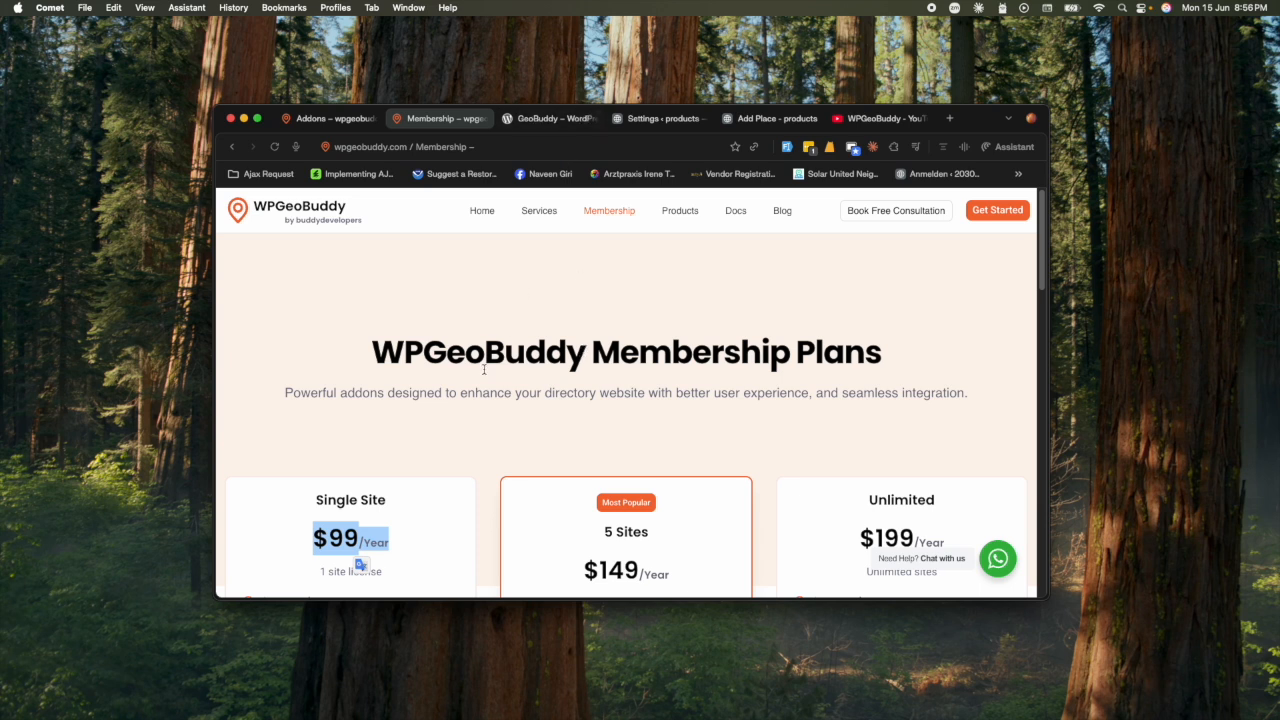
- Return to the GeoBuddy WordPress.org plugin page at its Available Addons section
click(527, 118)
scroll(345, 342, up, 5)
scroll(378, 350, down, 1)
scroll(377, 348, down, 8)
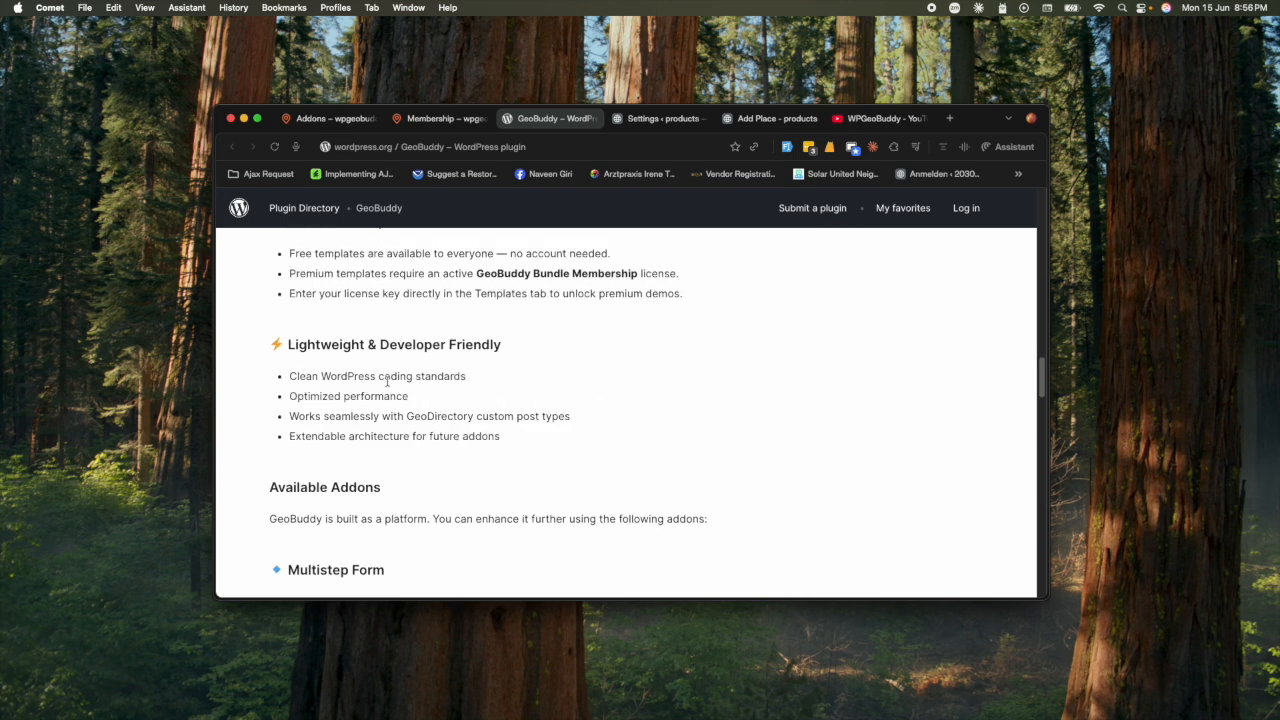
- Select the word Premium in the 'Free vs Premium templates' heading
scroll(365, 425, up, 2)
drag(359, 330, 269, 329)
scroll(376, 375, up, 2)
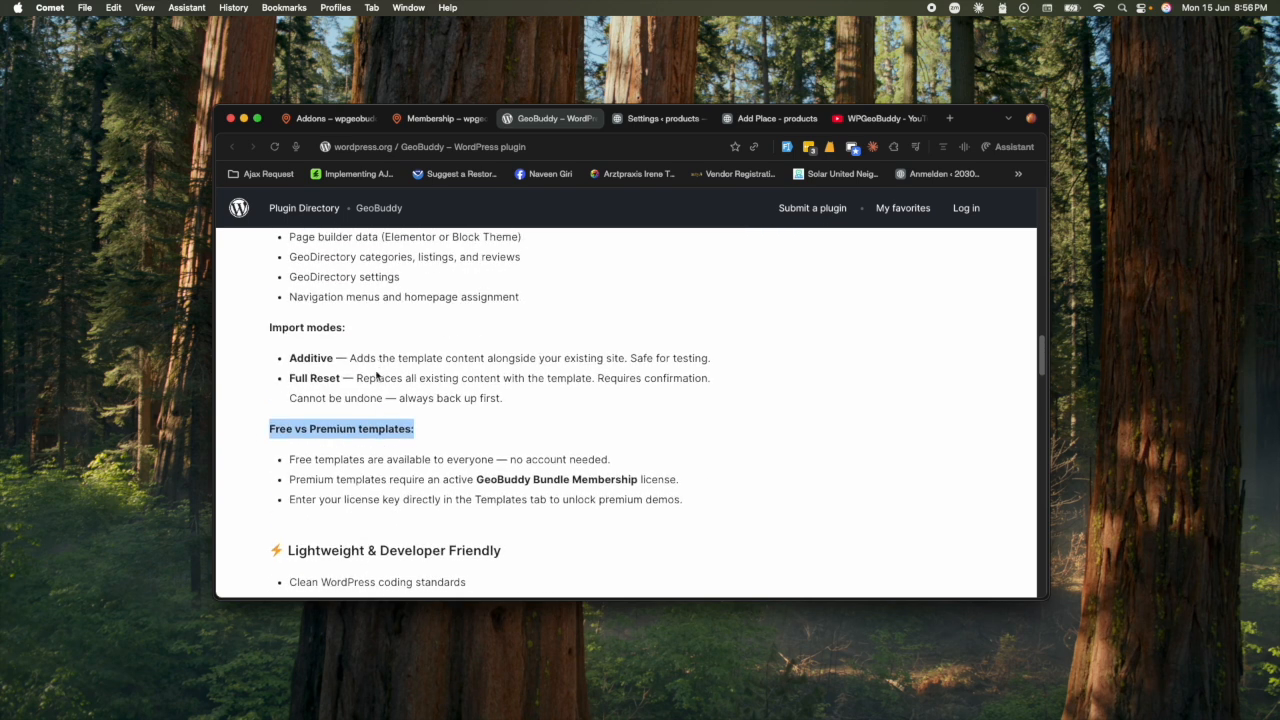
double_click(328, 428)
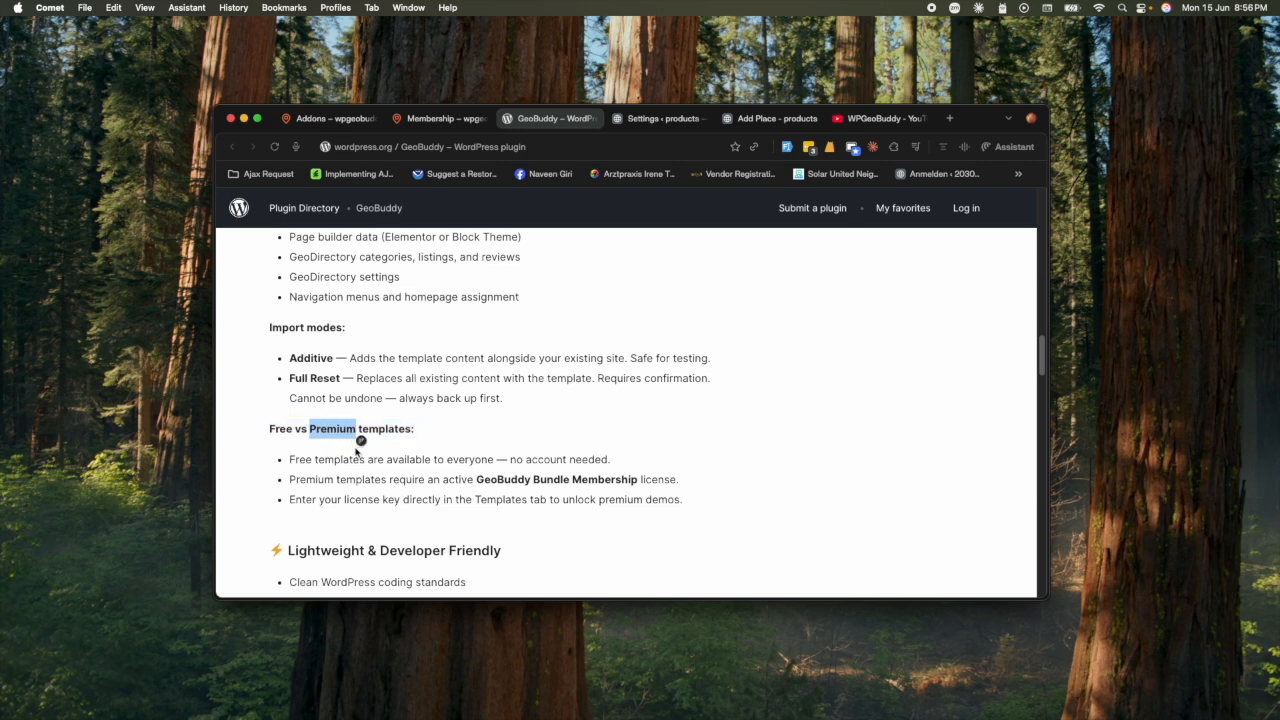
- Revisit the Membership and Products pages, then switch to GeoDirectory Fields settings for products
click(440, 121)
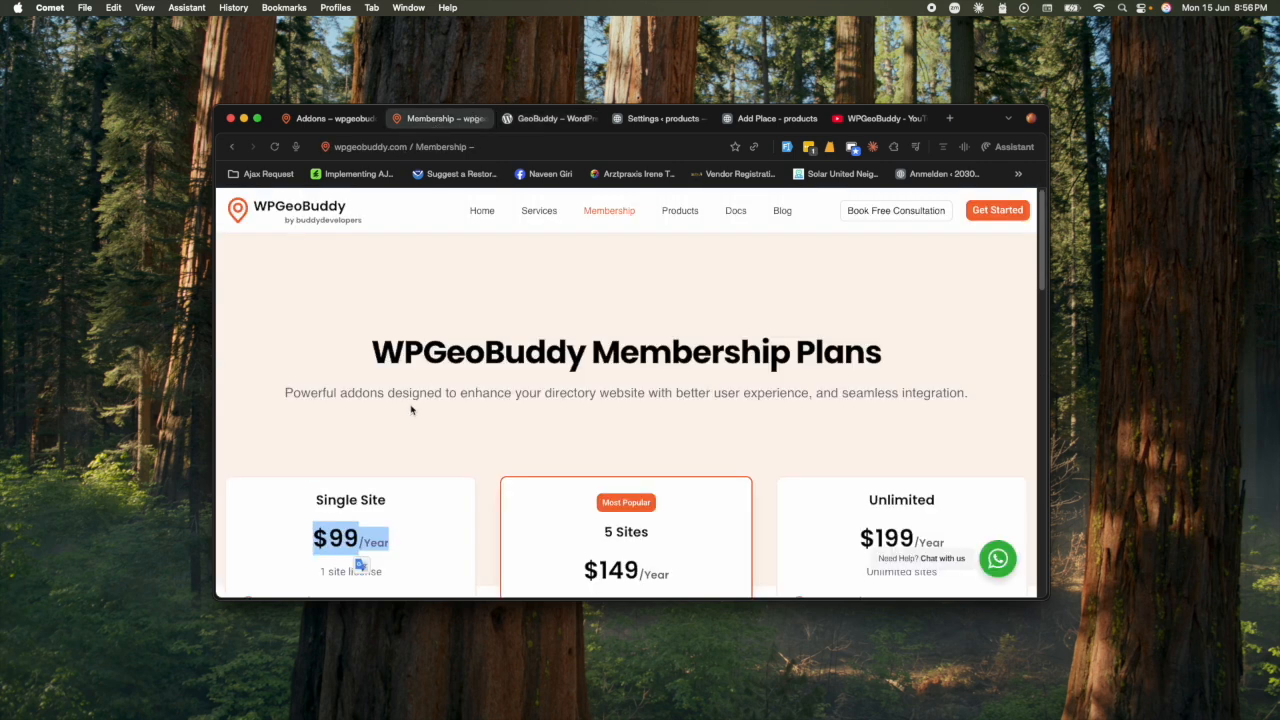
scroll(411, 408, down, 5)
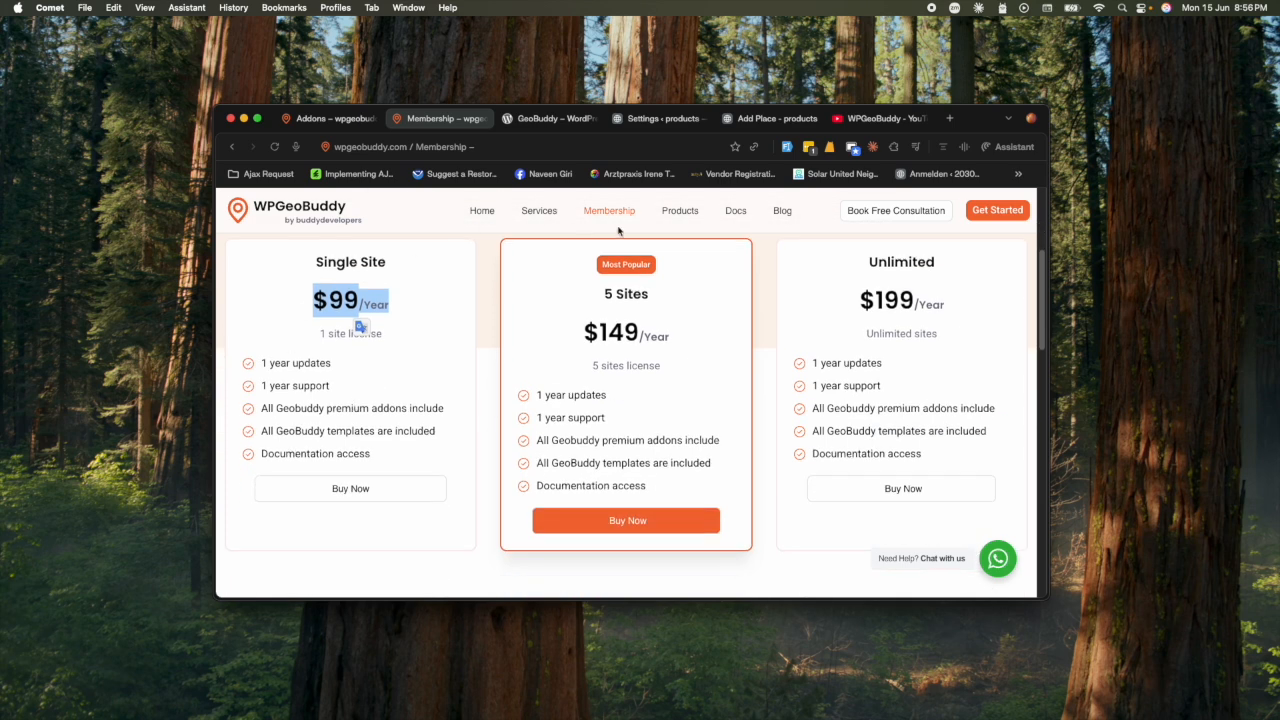
click(680, 211)
scroll(522, 477, down, 10)
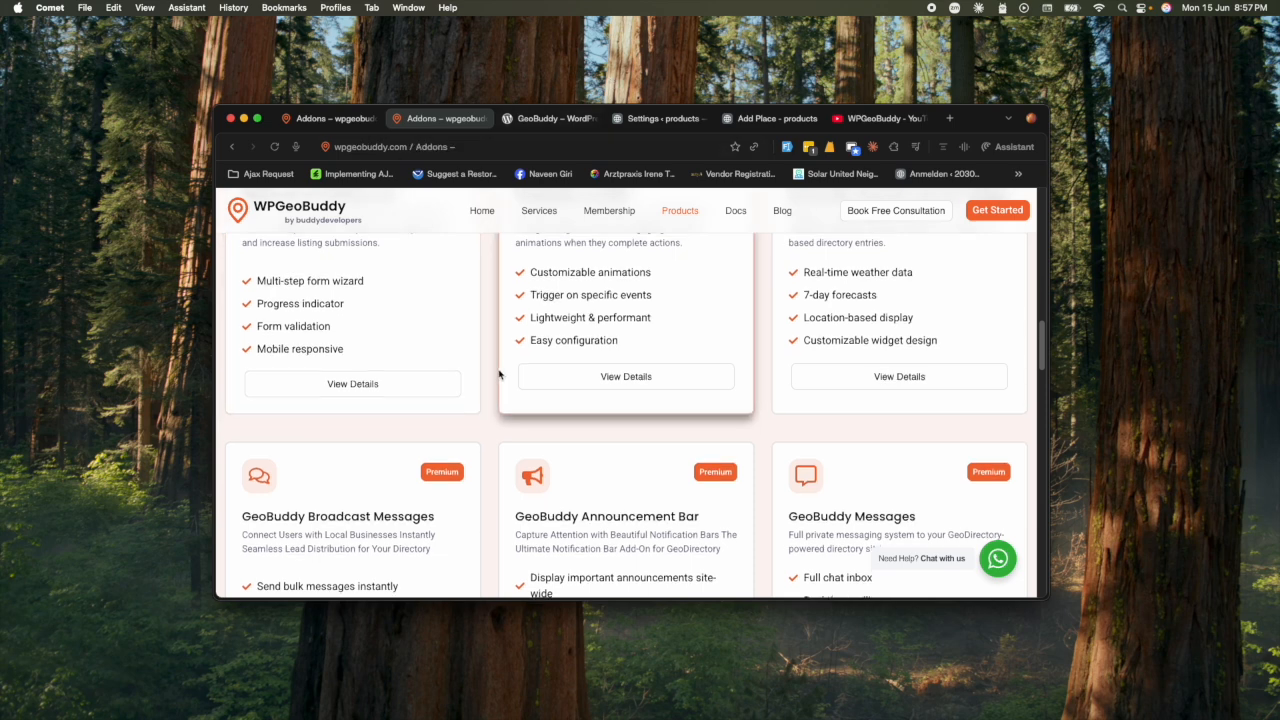
scroll(499, 374, up, 3)
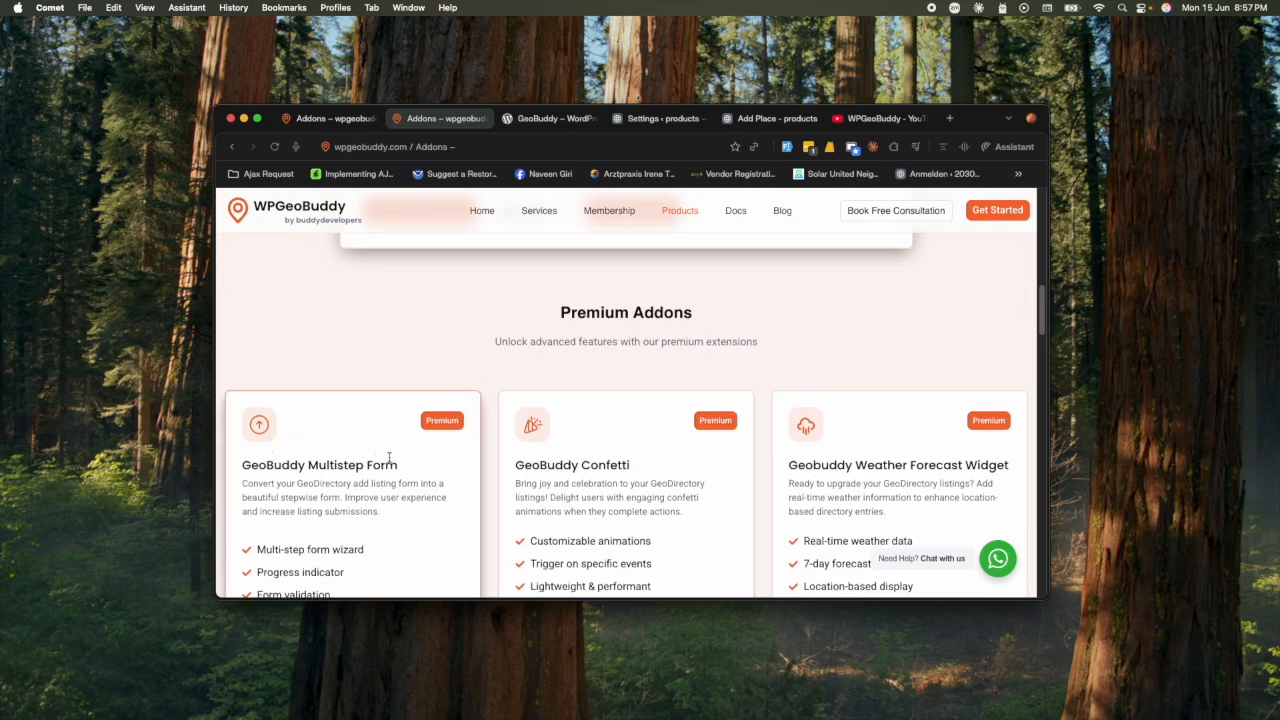
click(647, 118)
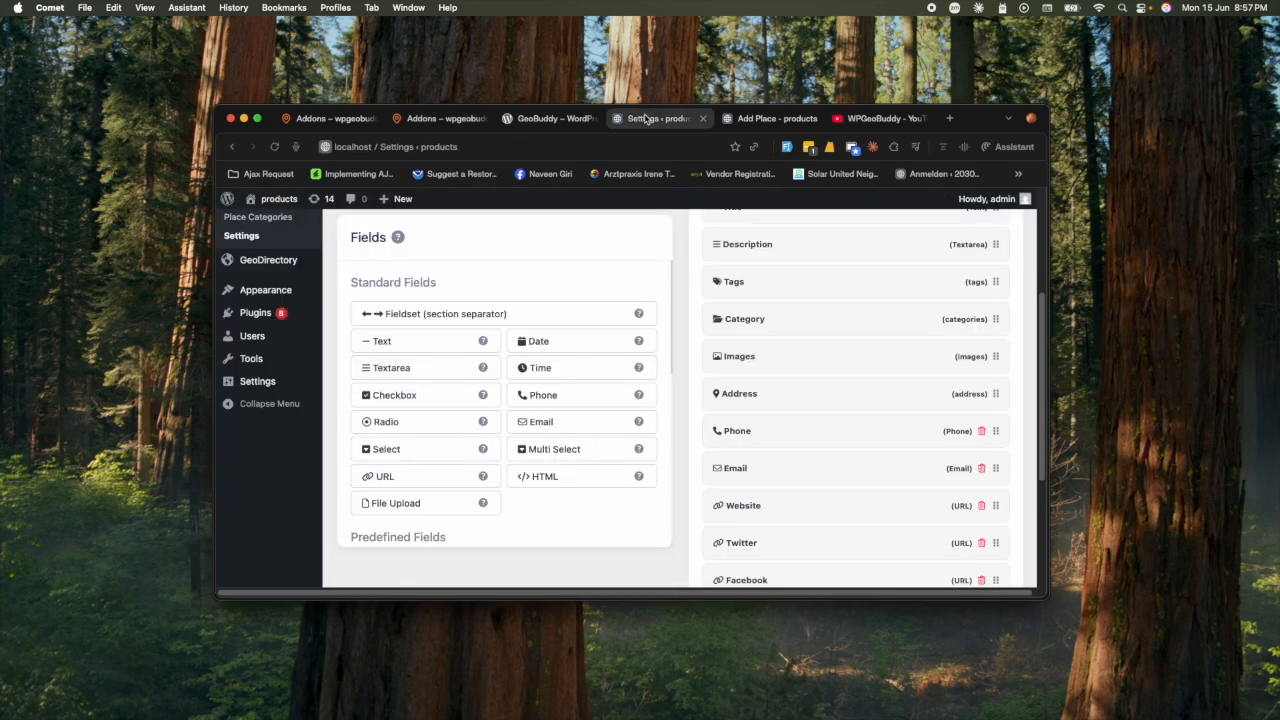
- Reload the front-end Add Place page and scroll through its long single-page form
scroll(412, 364, up, 3)
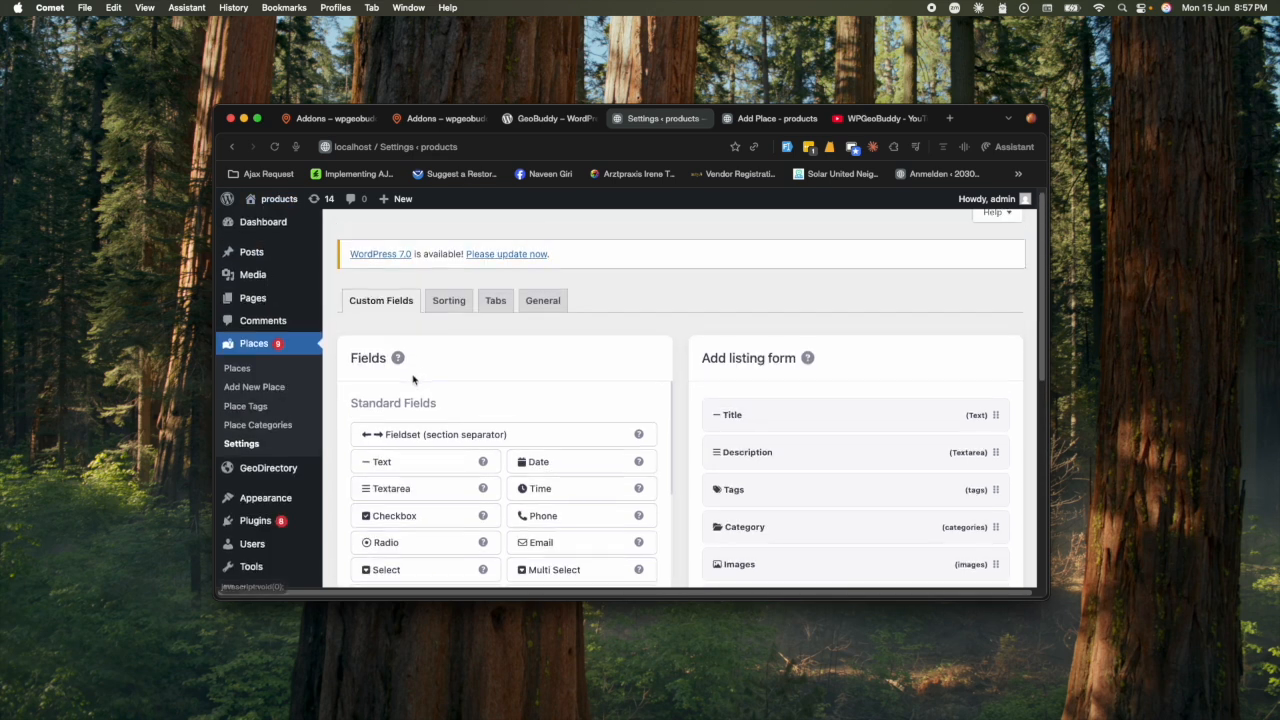
scroll(315, 405, down, 2)
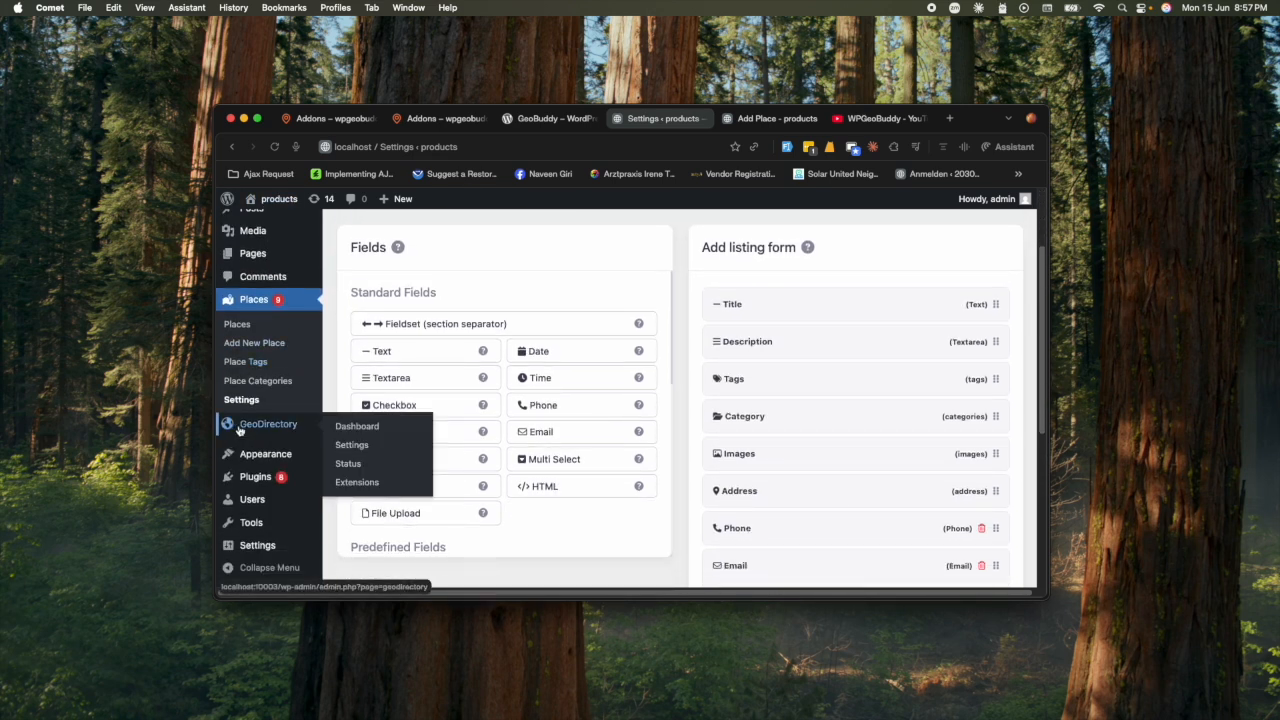
click(752, 120)
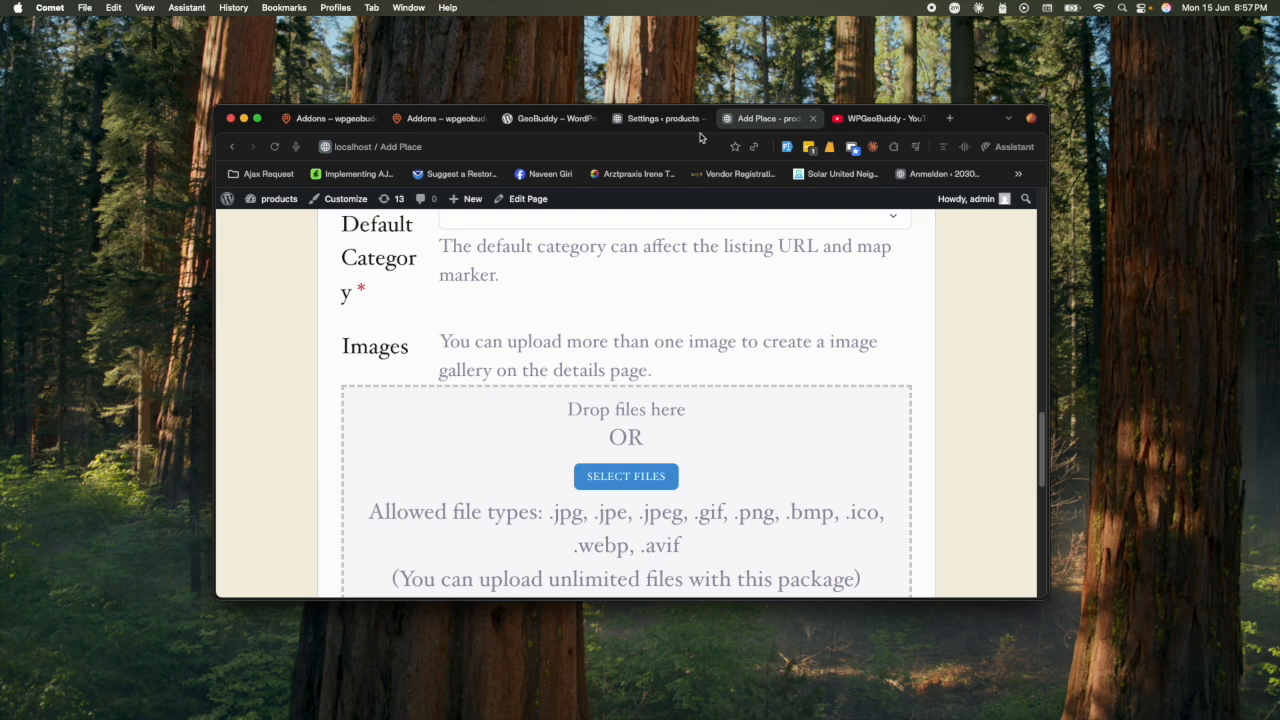
click(276, 147)
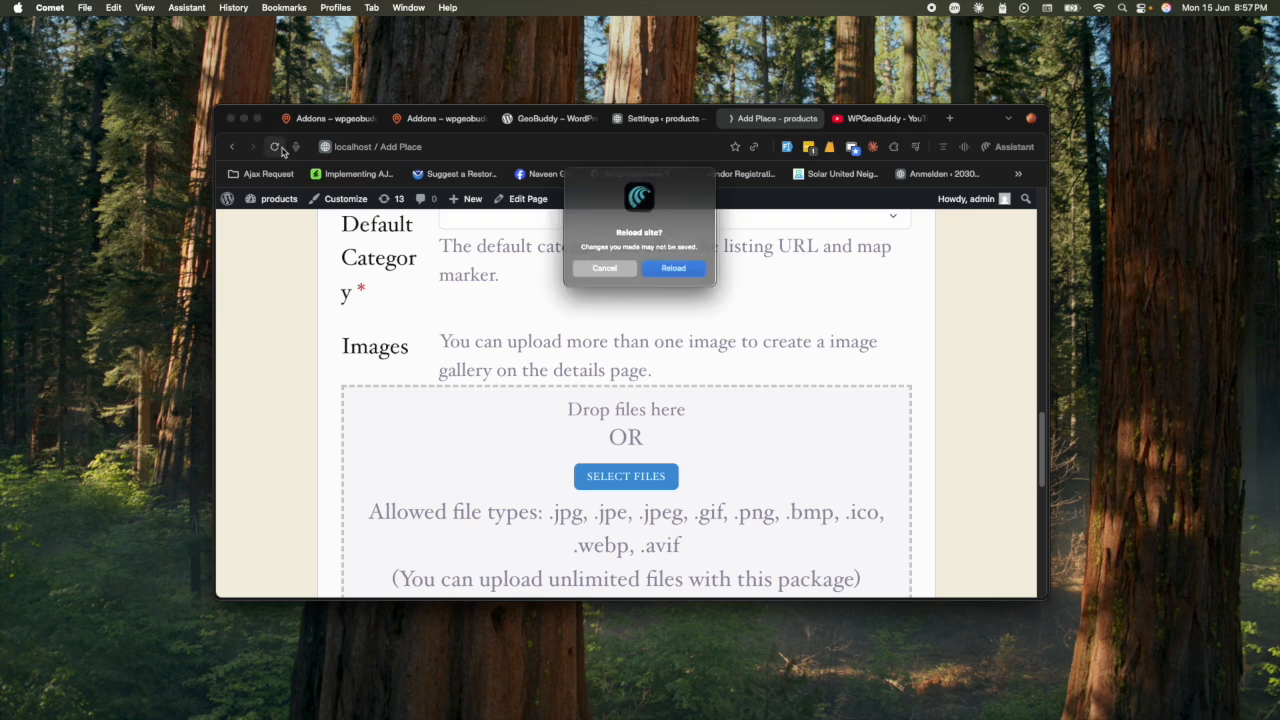
click(674, 268)
scroll(688, 354, up, 12)
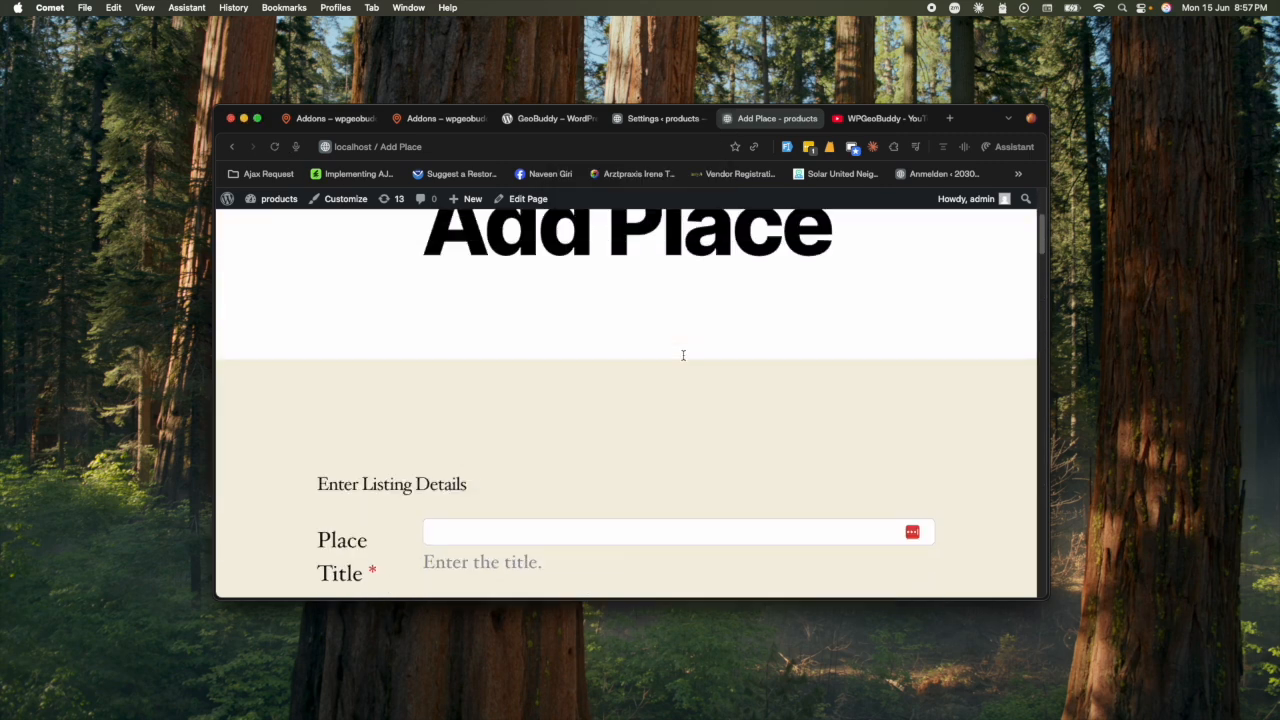
scroll(676, 355, down, 3)
scroll(674, 358, down, 15)
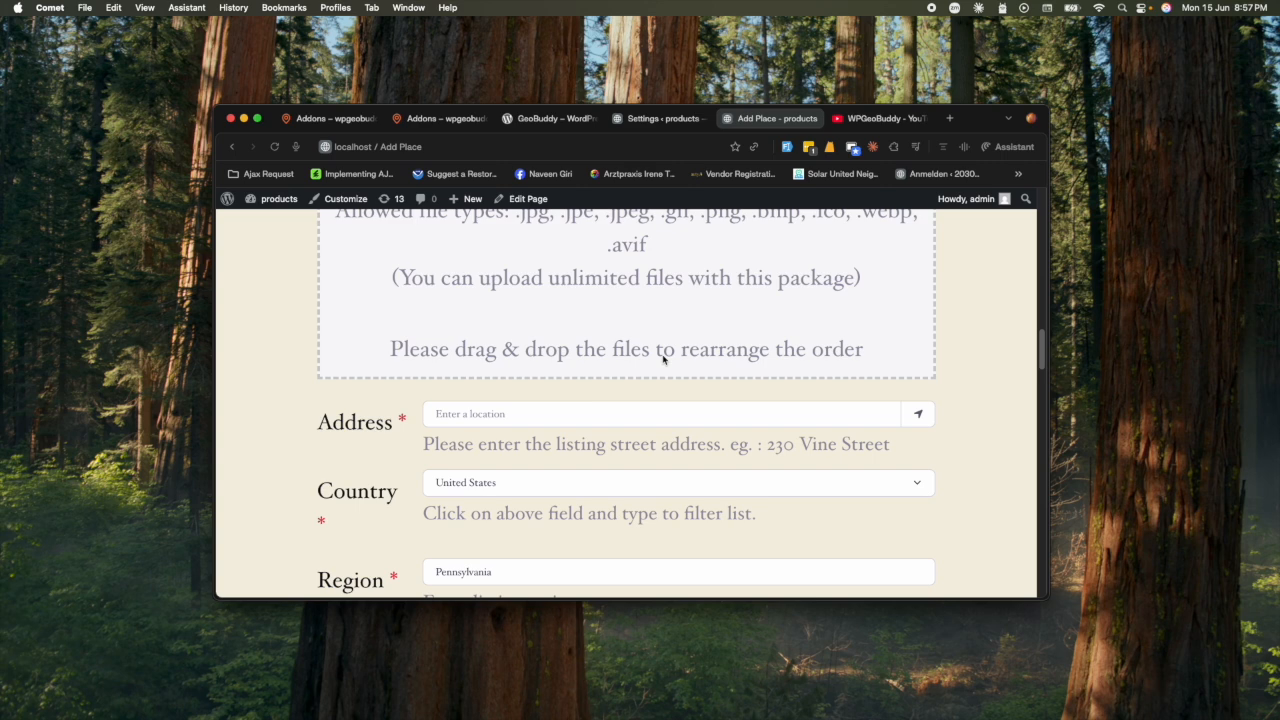
scroll(668, 364, down, 10)
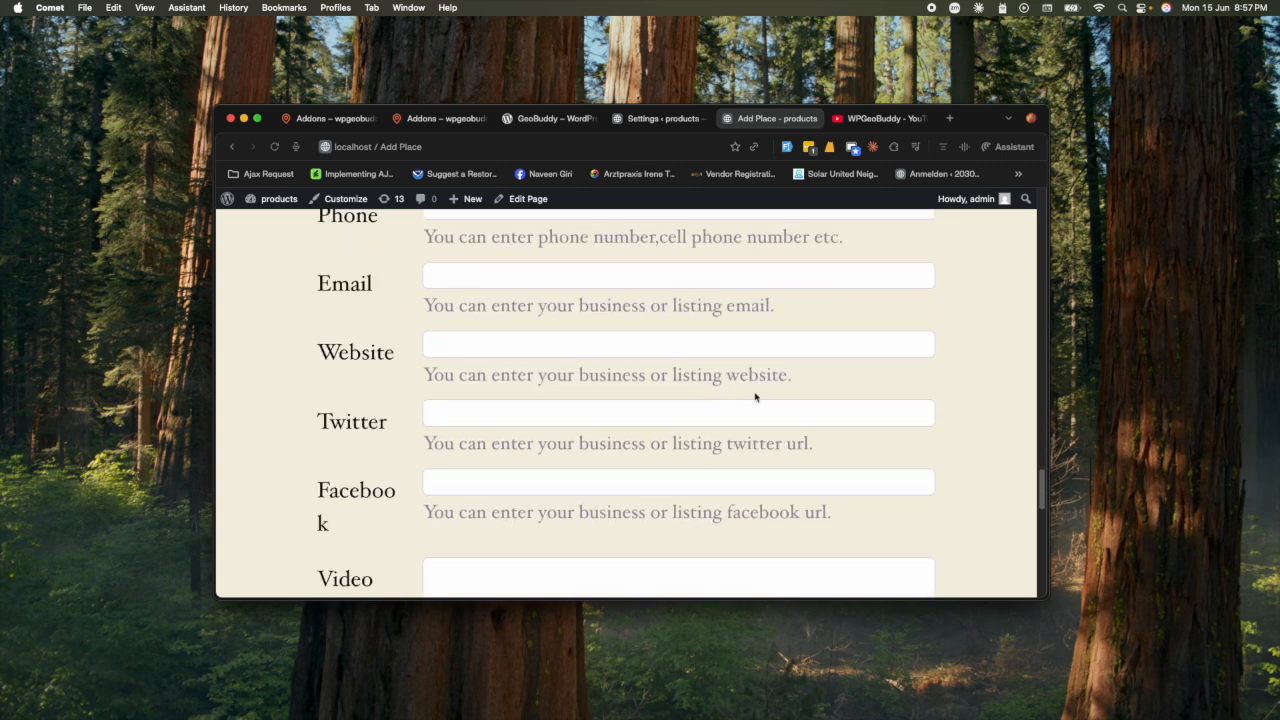
- Maximize the browser, review the form again, and return to the Add listing fields settings
double_click(975, 118)
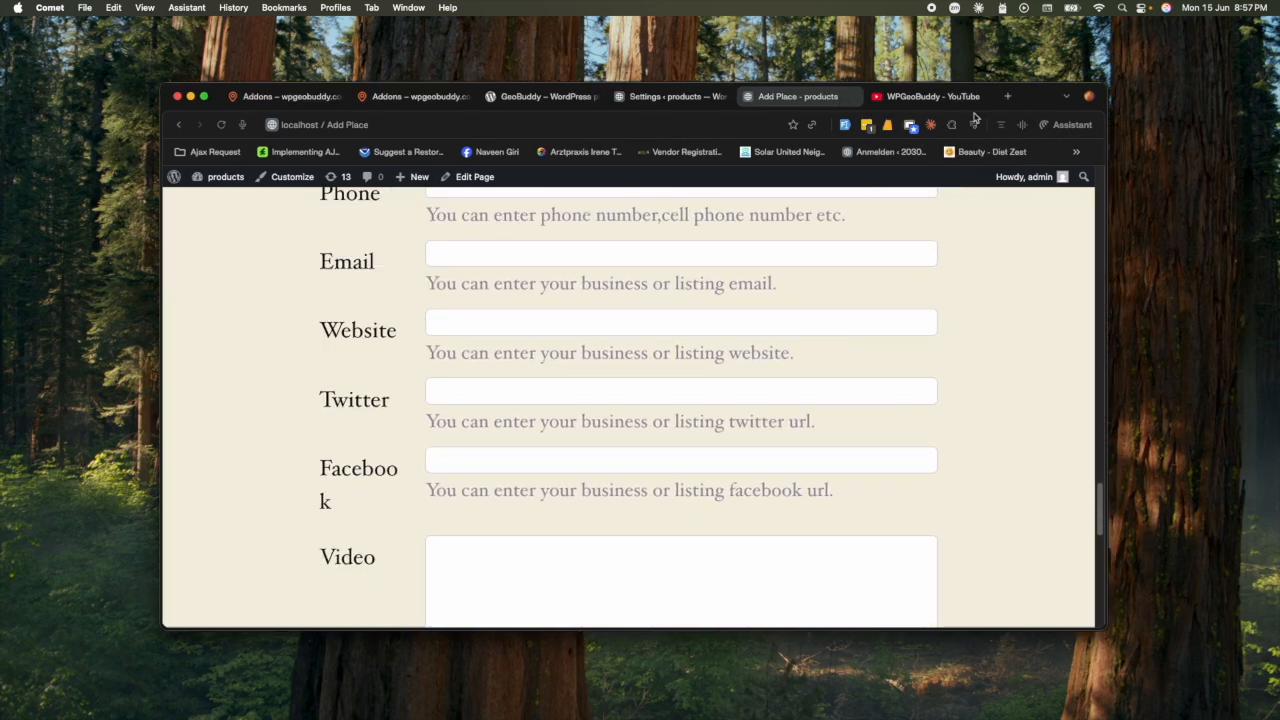
scroll(710, 408, up, 6)
scroll(706, 413, up, 10)
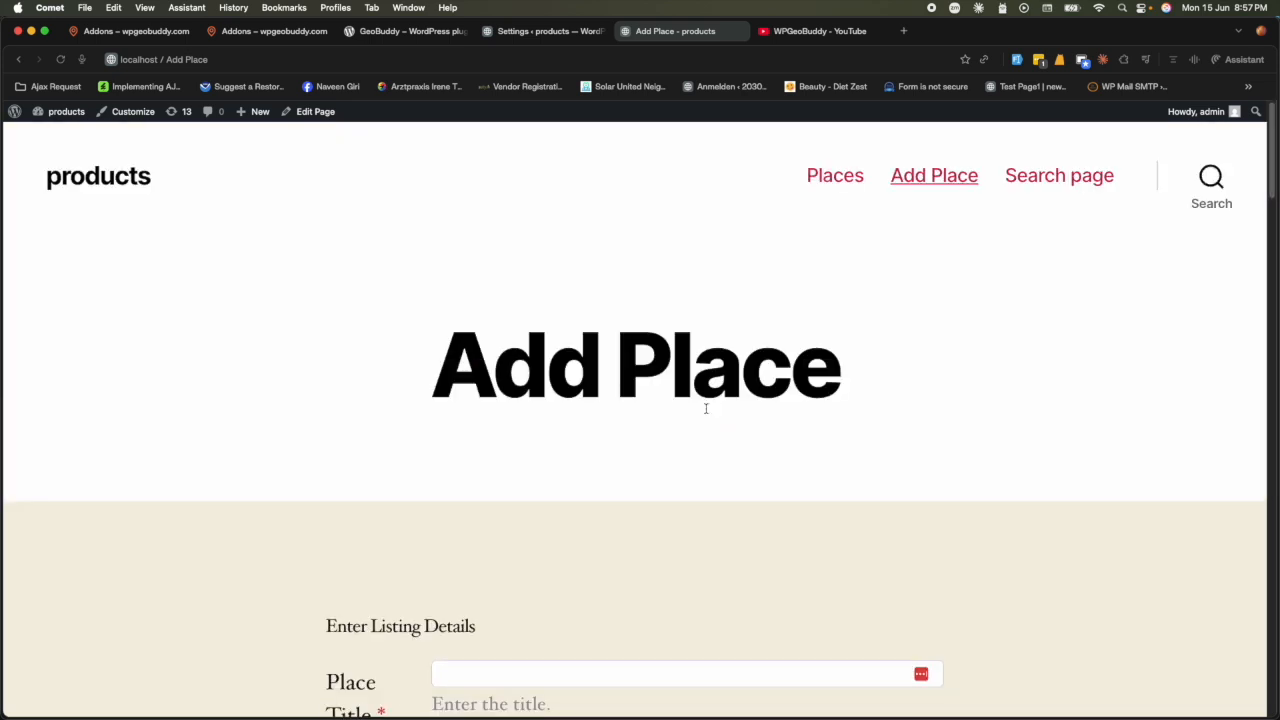
scroll(600, 494, down, 15)
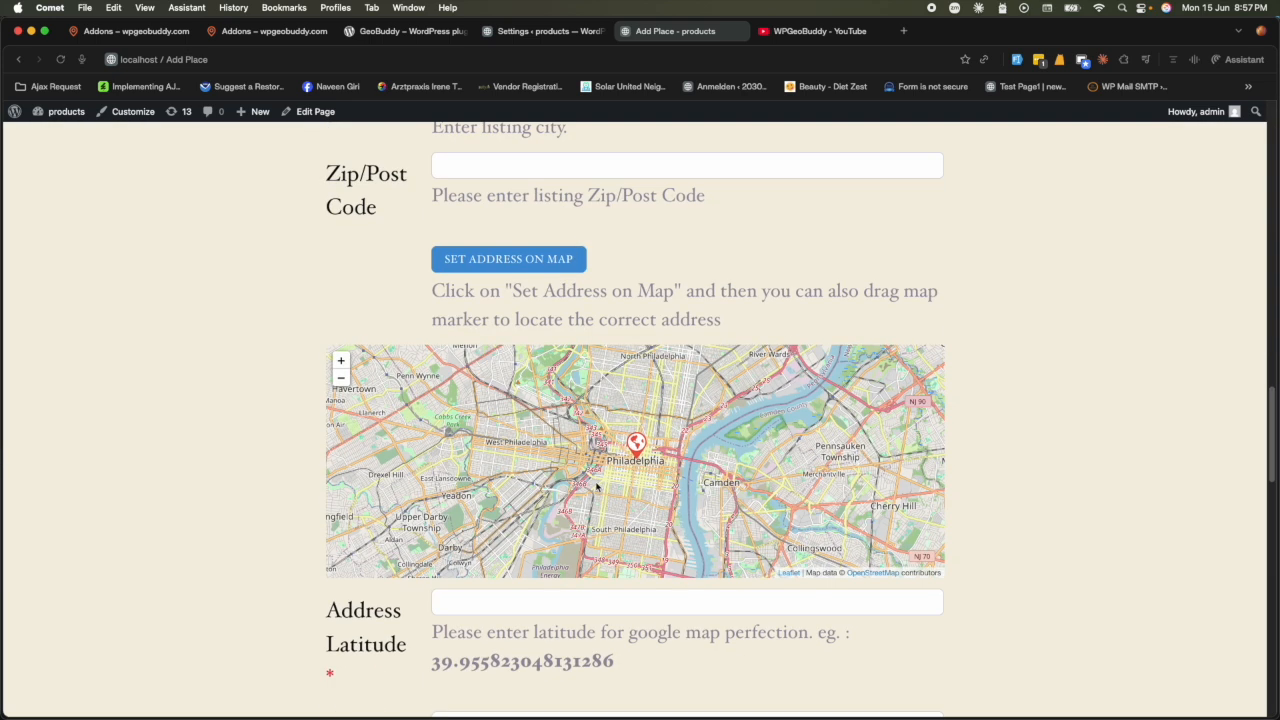
scroll(596, 487, down, 5)
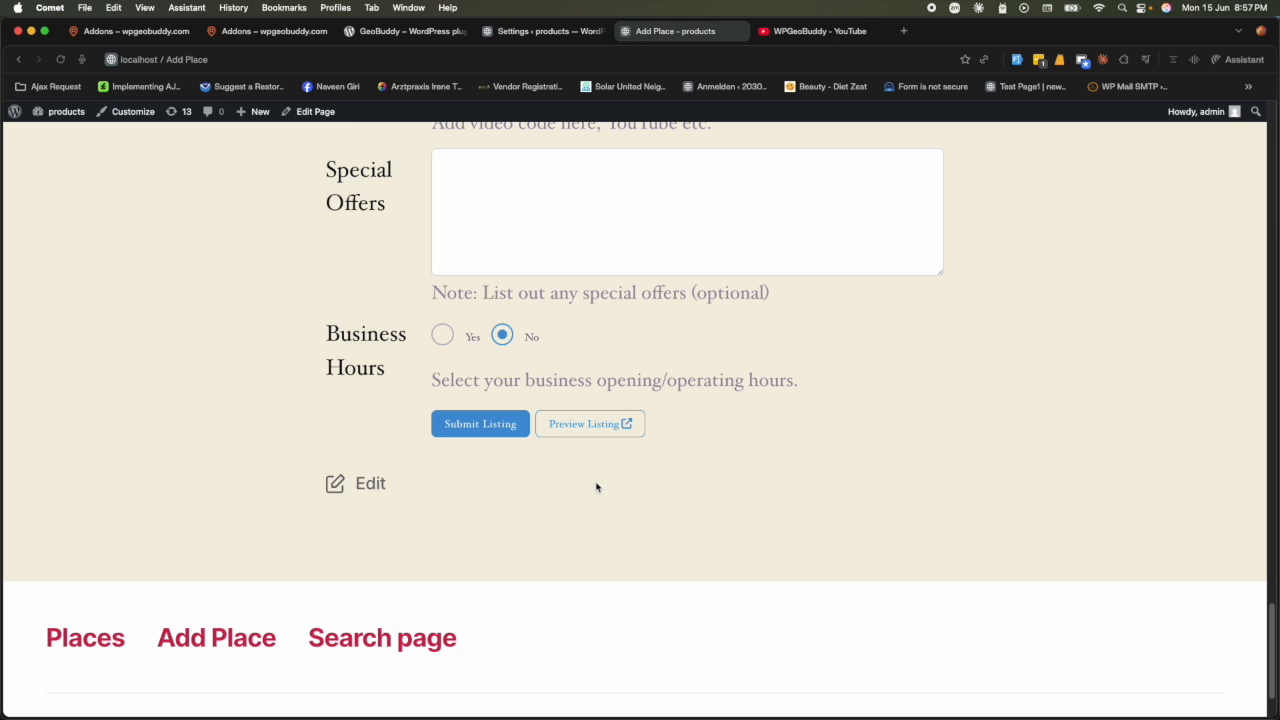
scroll(596, 487, up, 3)
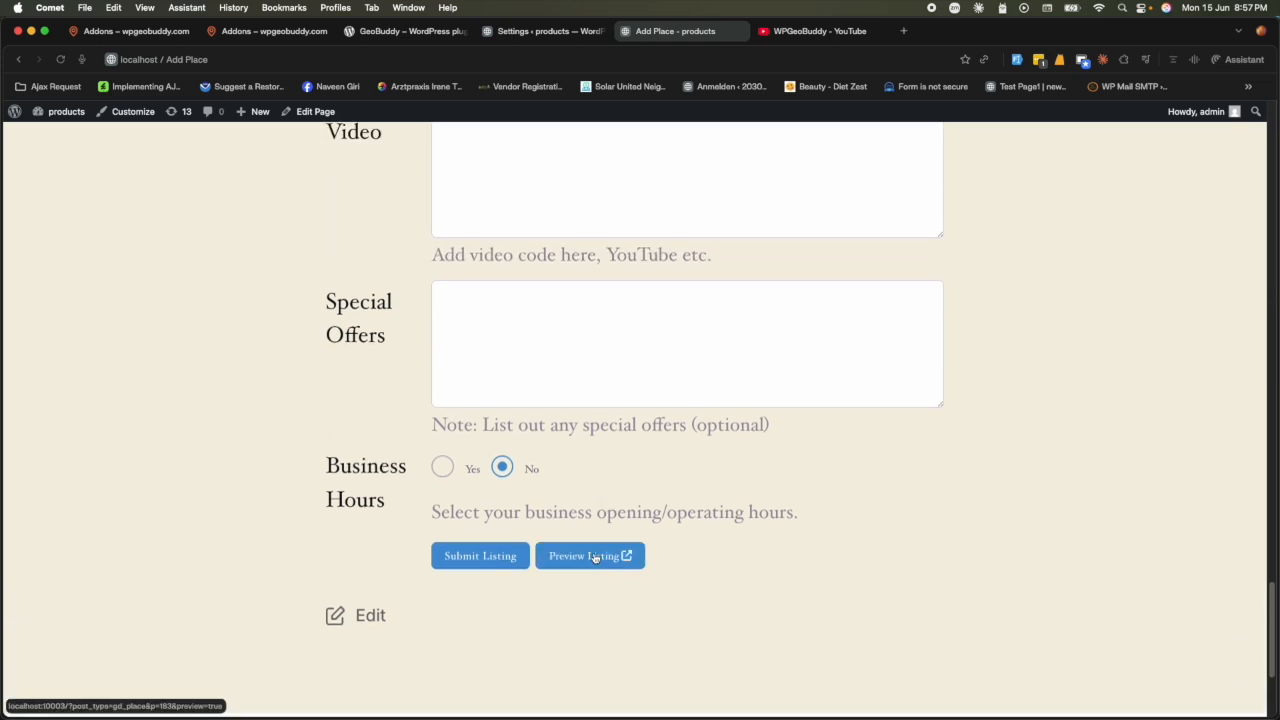
scroll(588, 556, down, 5)
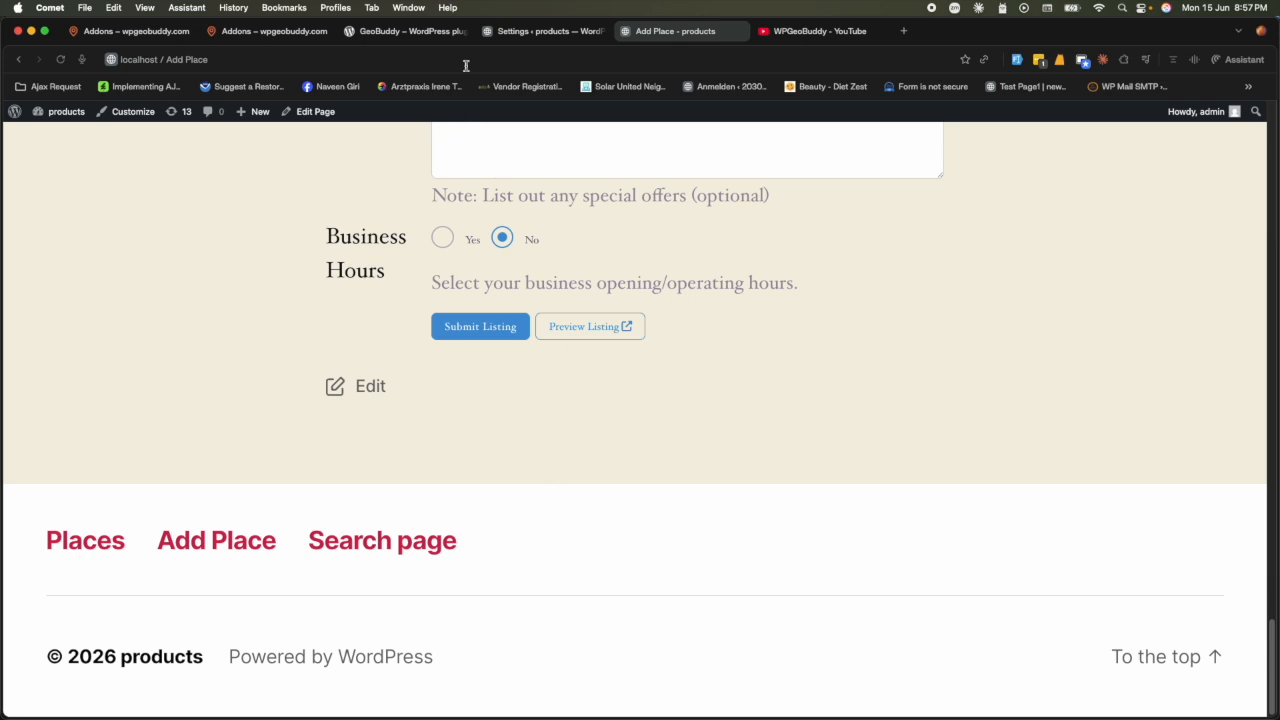
click(515, 34)
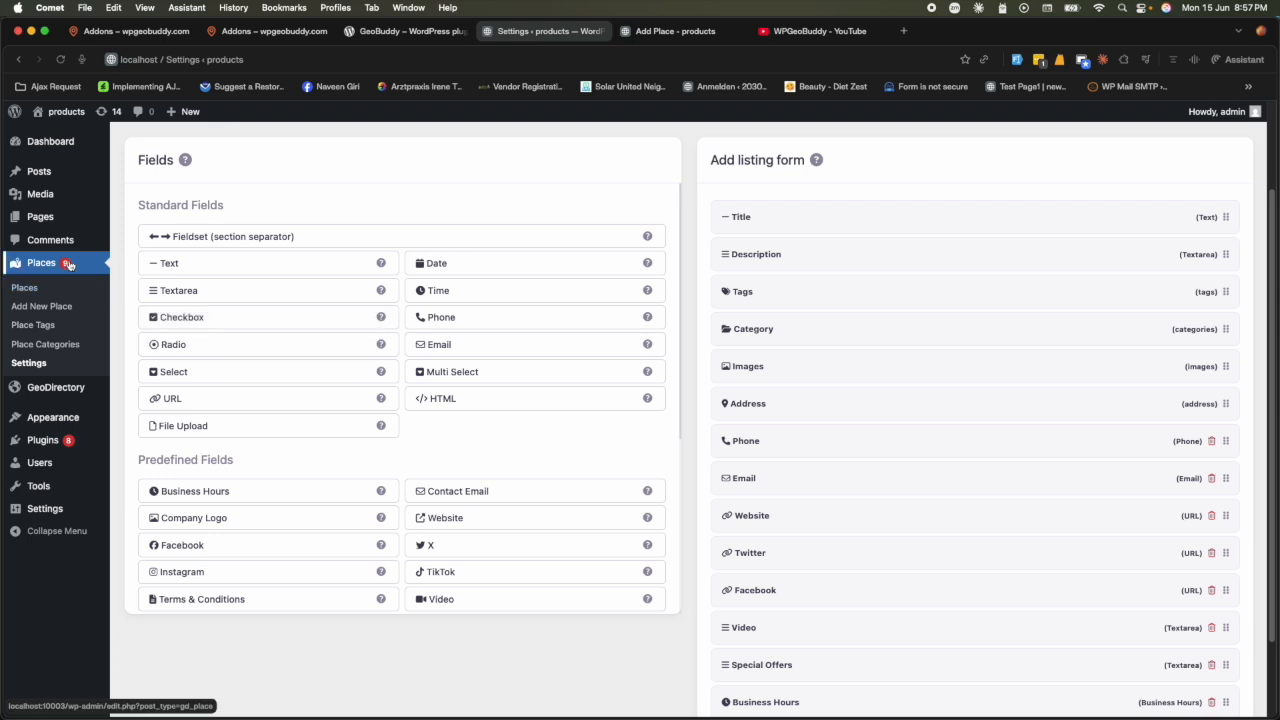
- Choose geobuddy-multistep-form.zip from the Desktop for upload under Plugins > Add Plugin
mouse_move(70, 445)
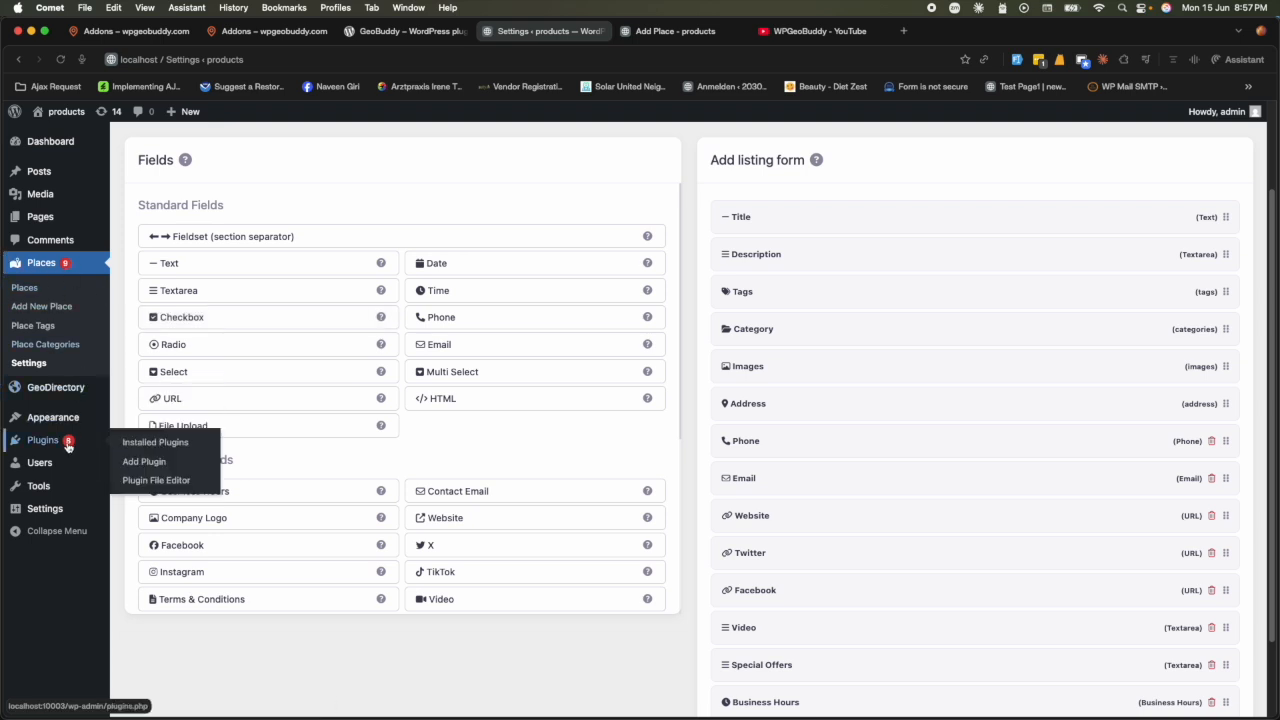
click(141, 457)
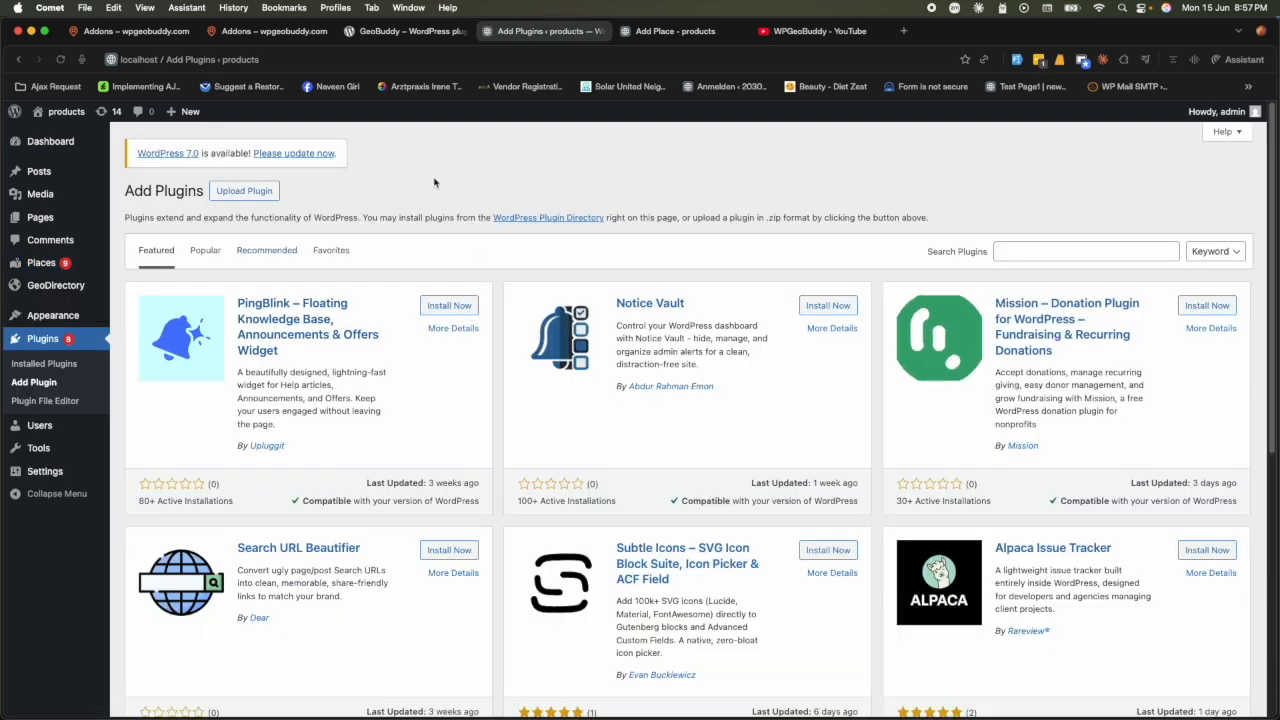
click(256, 191)
click(586, 311)
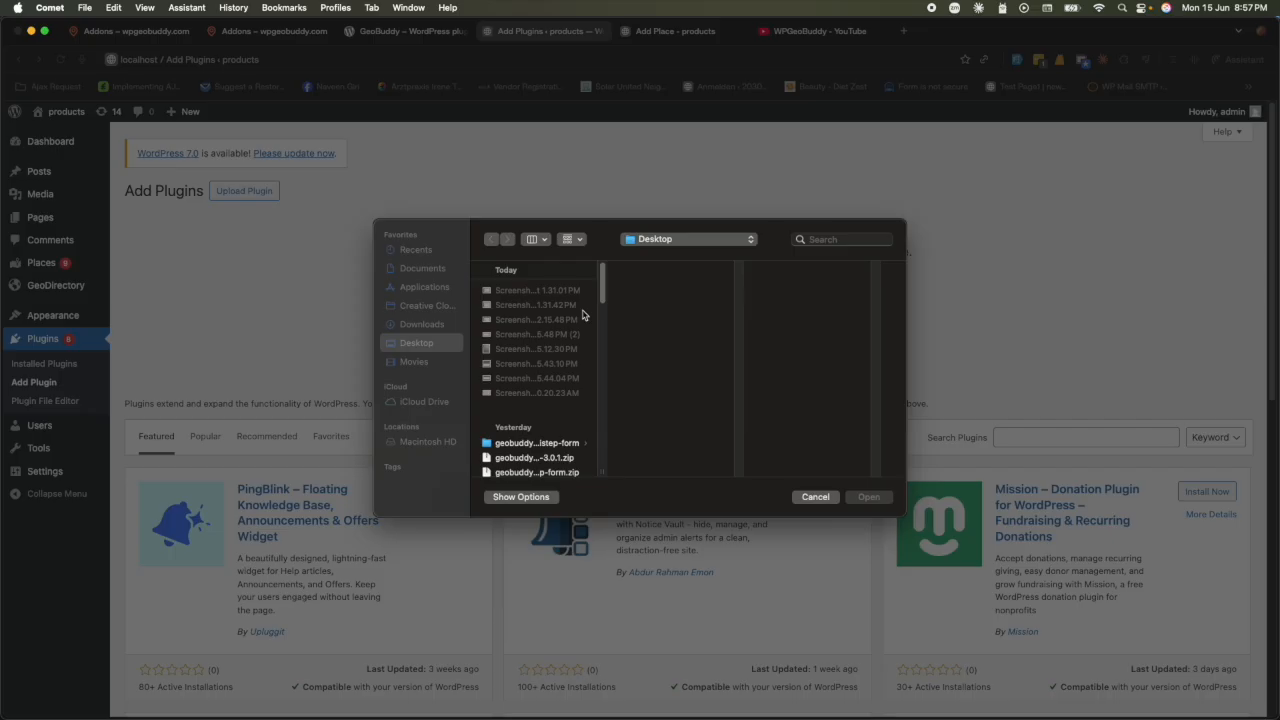
click(422, 325)
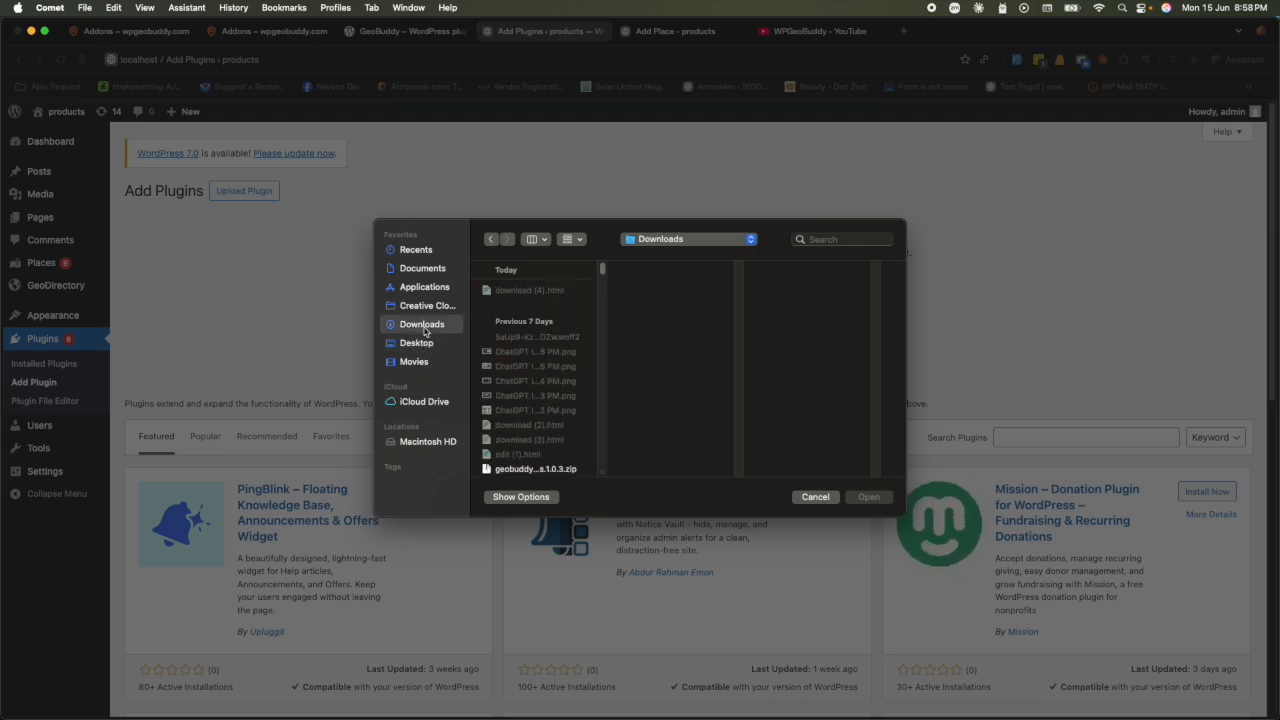
click(418, 343)
scroll(536, 415, down, 5)
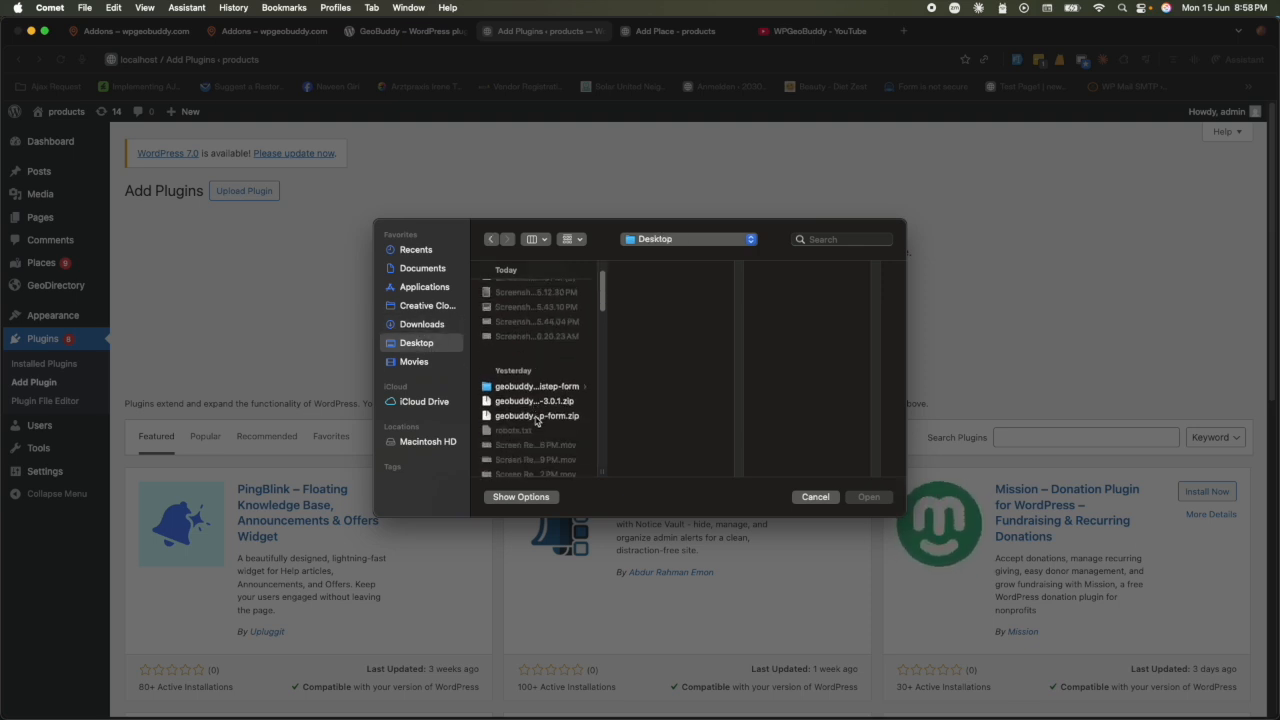
click(537, 419)
double_click(537, 419)
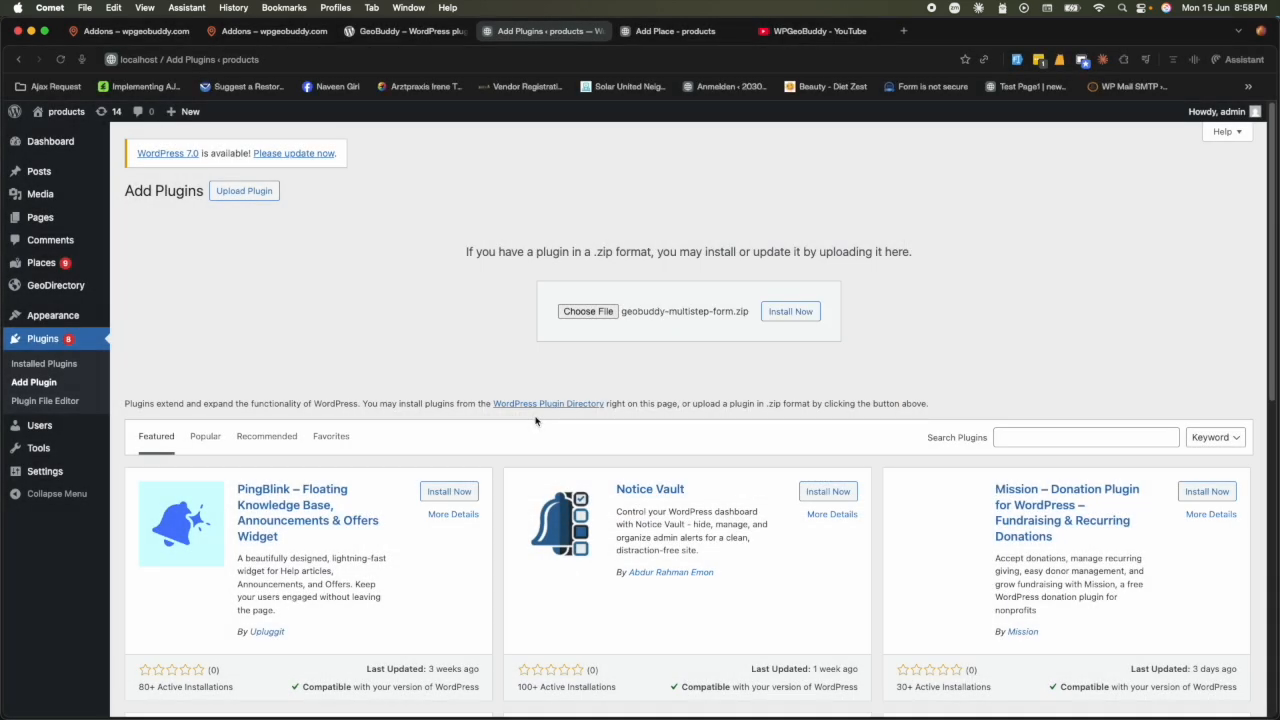
- Install the zip, attempt activation, and find Multistep form 3.0.1 blocked in the Plugins list
click(777, 311)
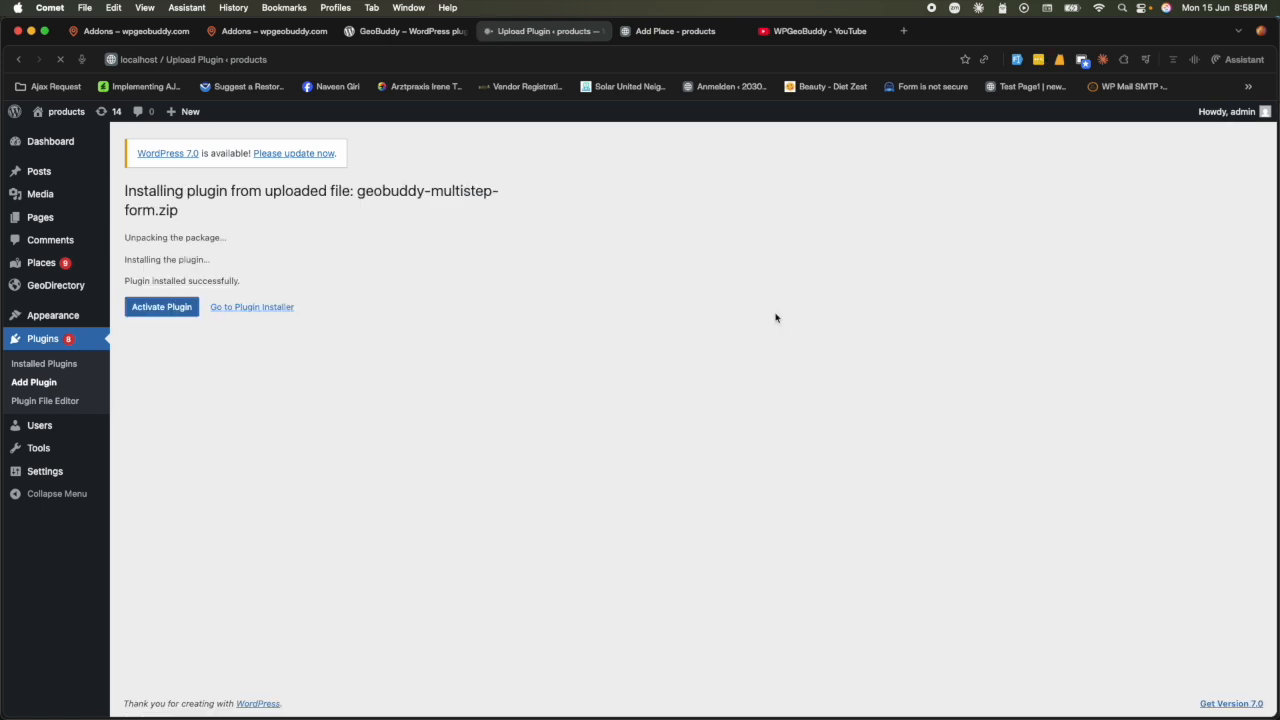
click(177, 307)
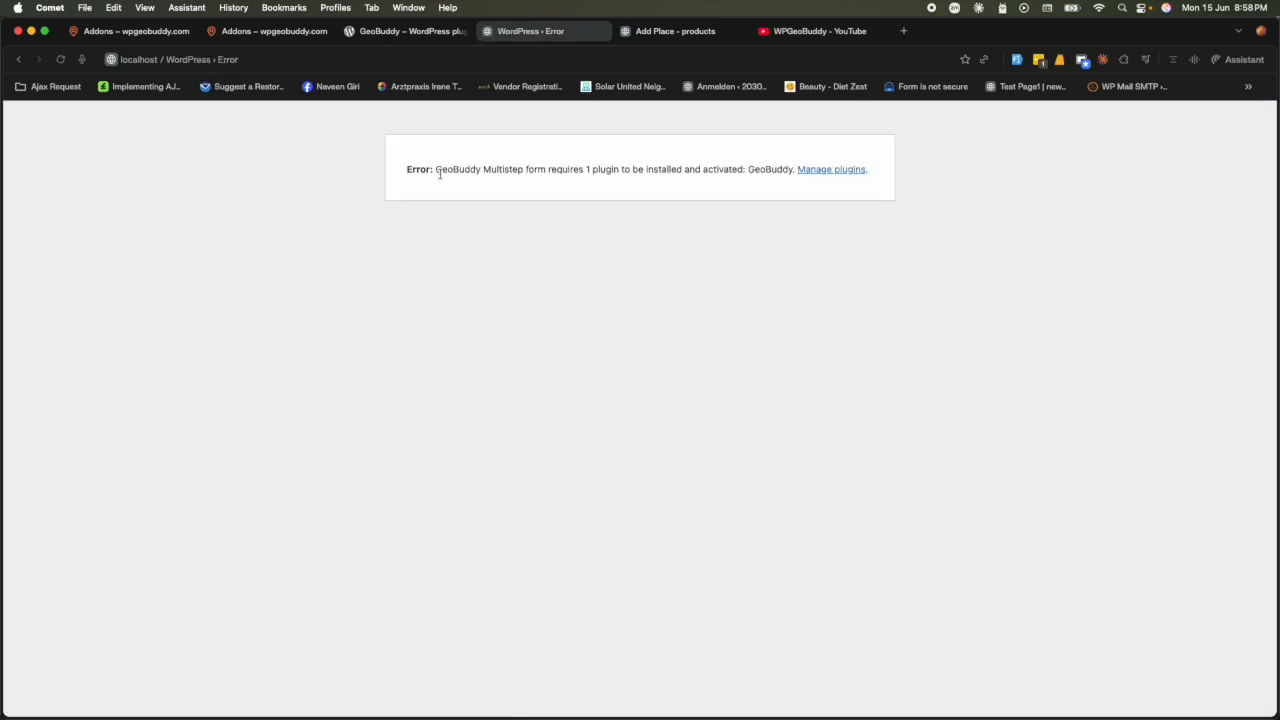
drag(435, 171, 734, 180)
click(818, 172)
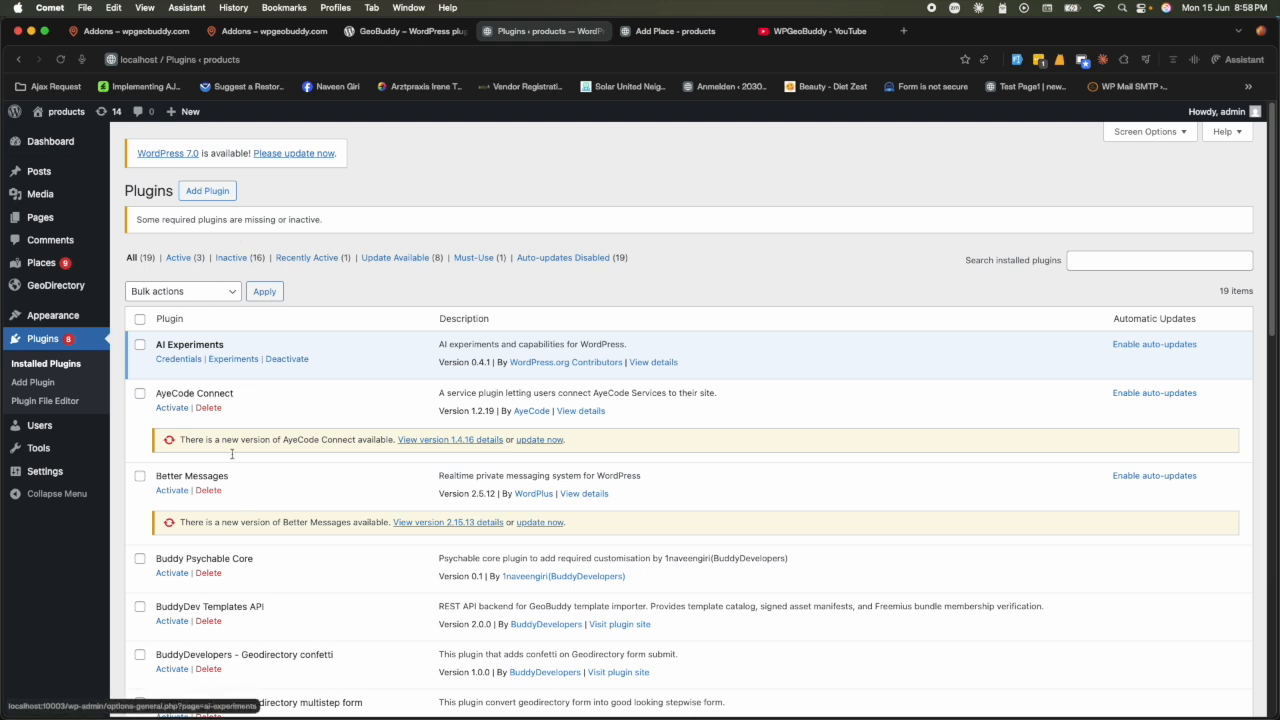
scroll(230, 440, down, 10)
scroll(237, 502, down, 3)
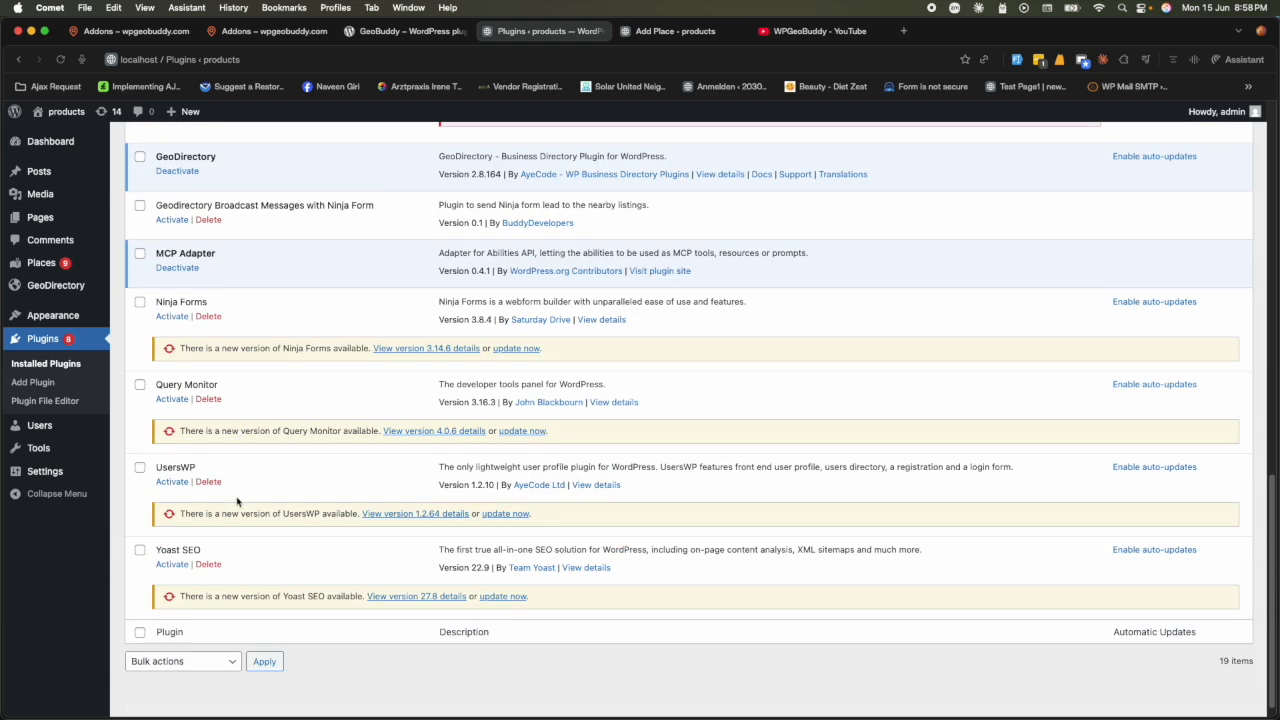
scroll(237, 502, up, 6)
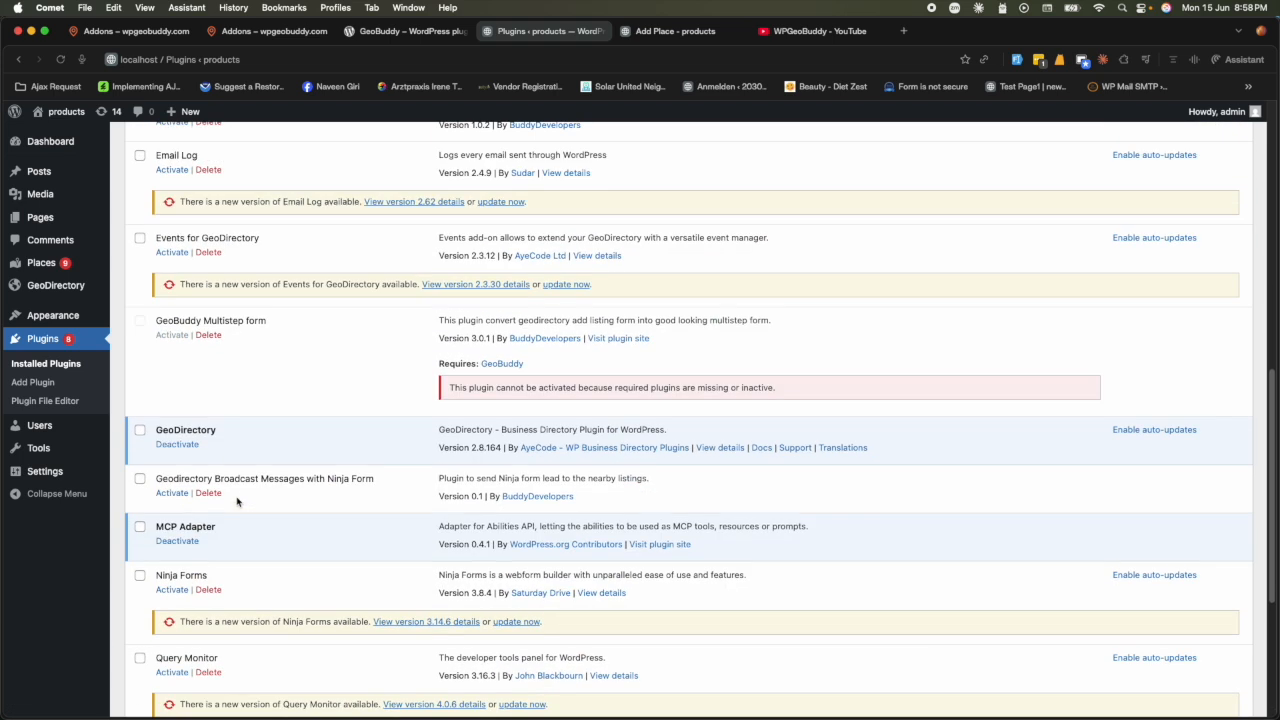
double_click(239, 320)
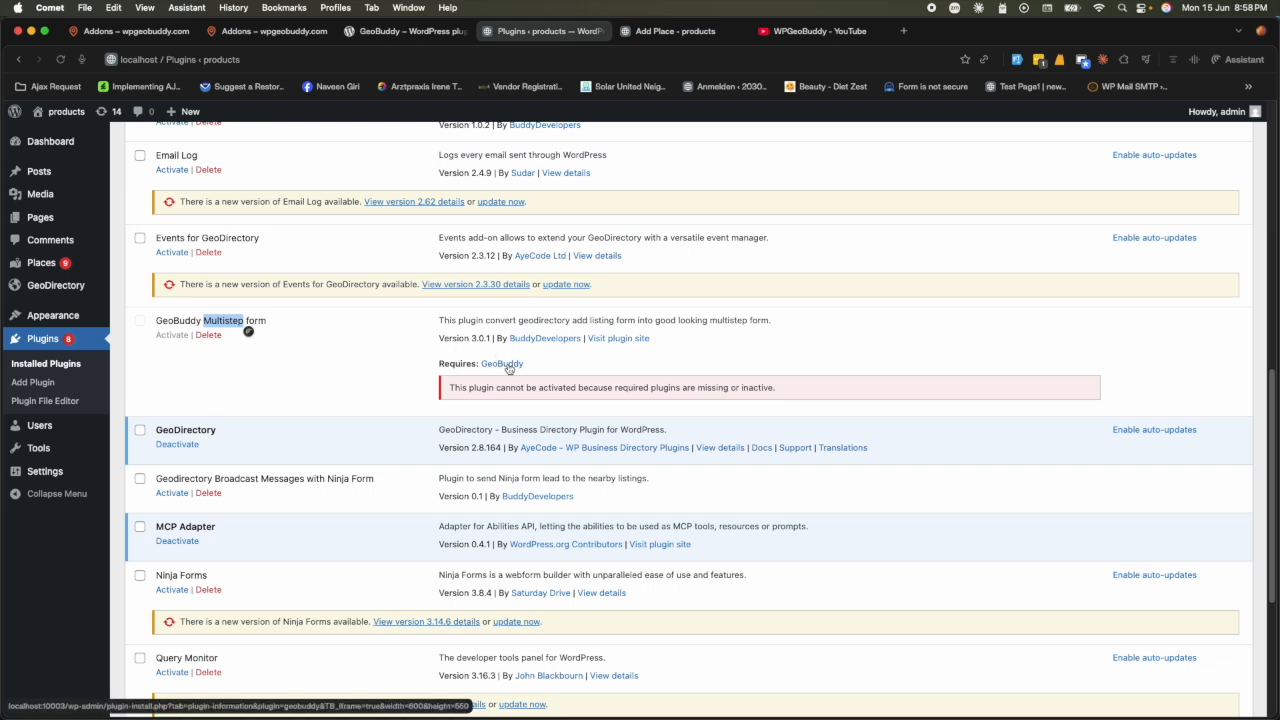
- Install and activate GeoBuddy 1.0.7 via its Requires link, then open GeoBuddy Settings
click(508, 366)
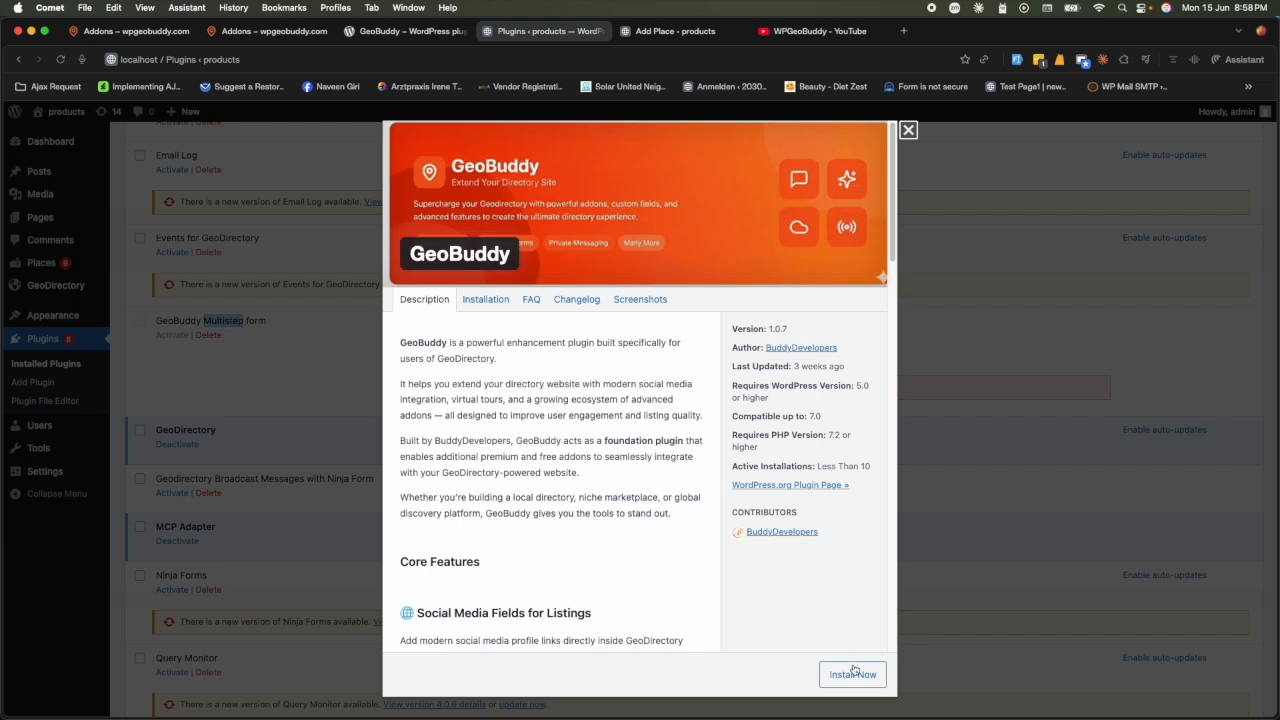
click(853, 673)
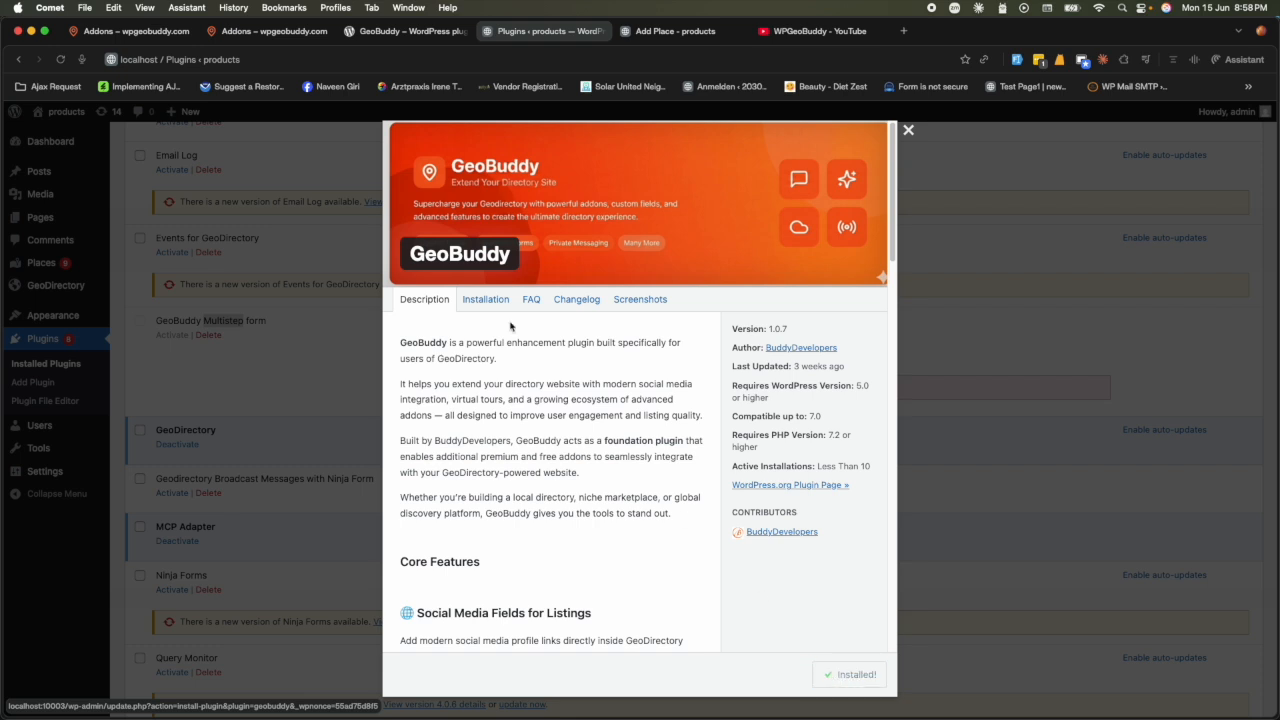
click(862, 674)
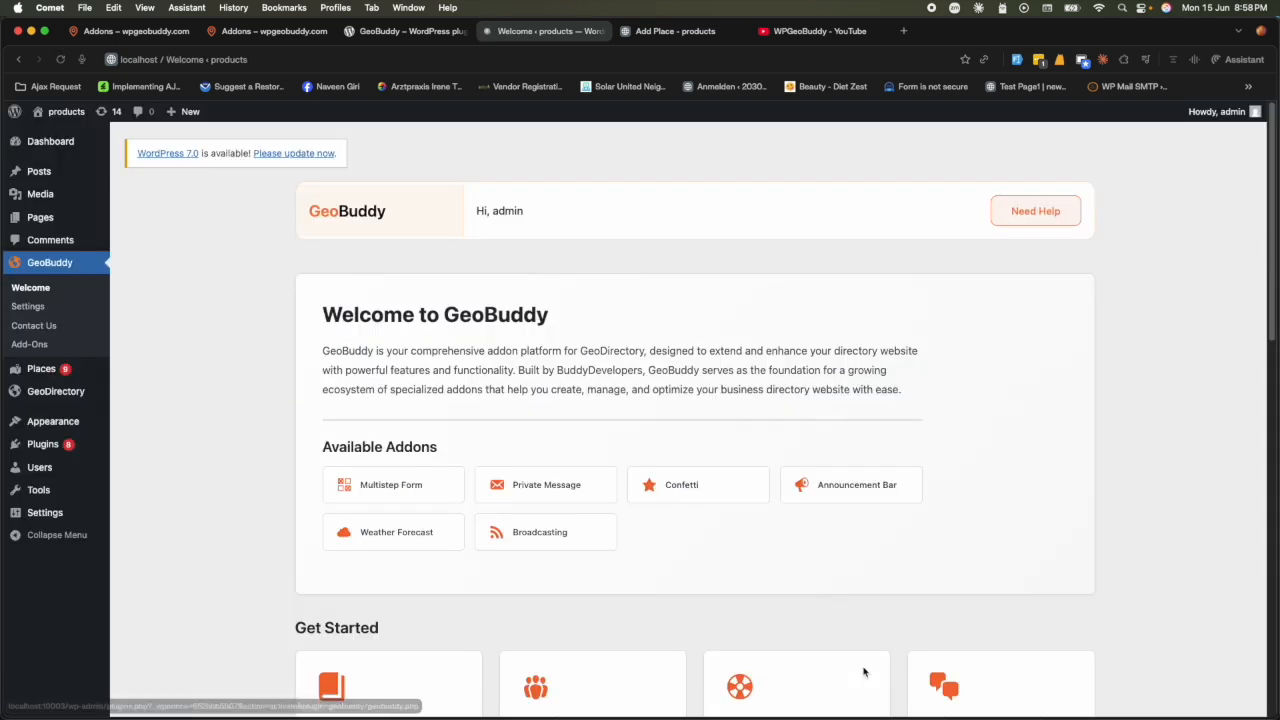
scroll(362, 481, down, 5)
scroll(362, 481, down, 1)
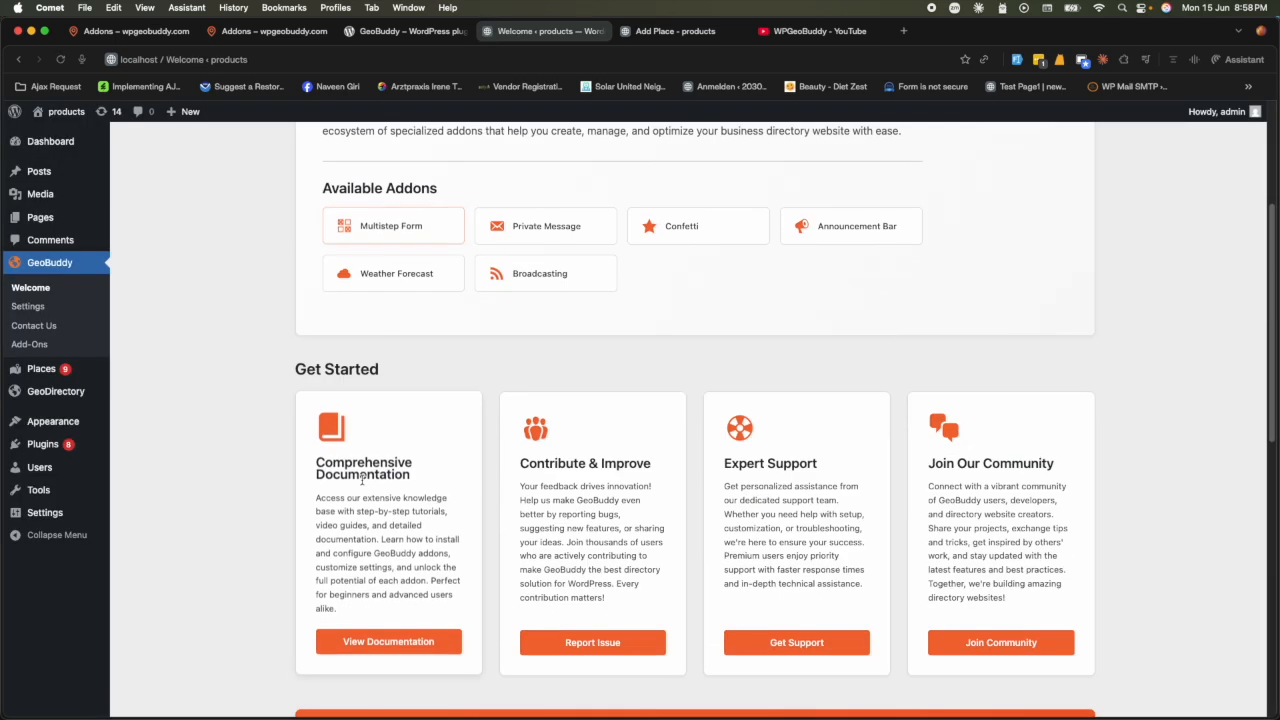
scroll(370, 485, up, 6)
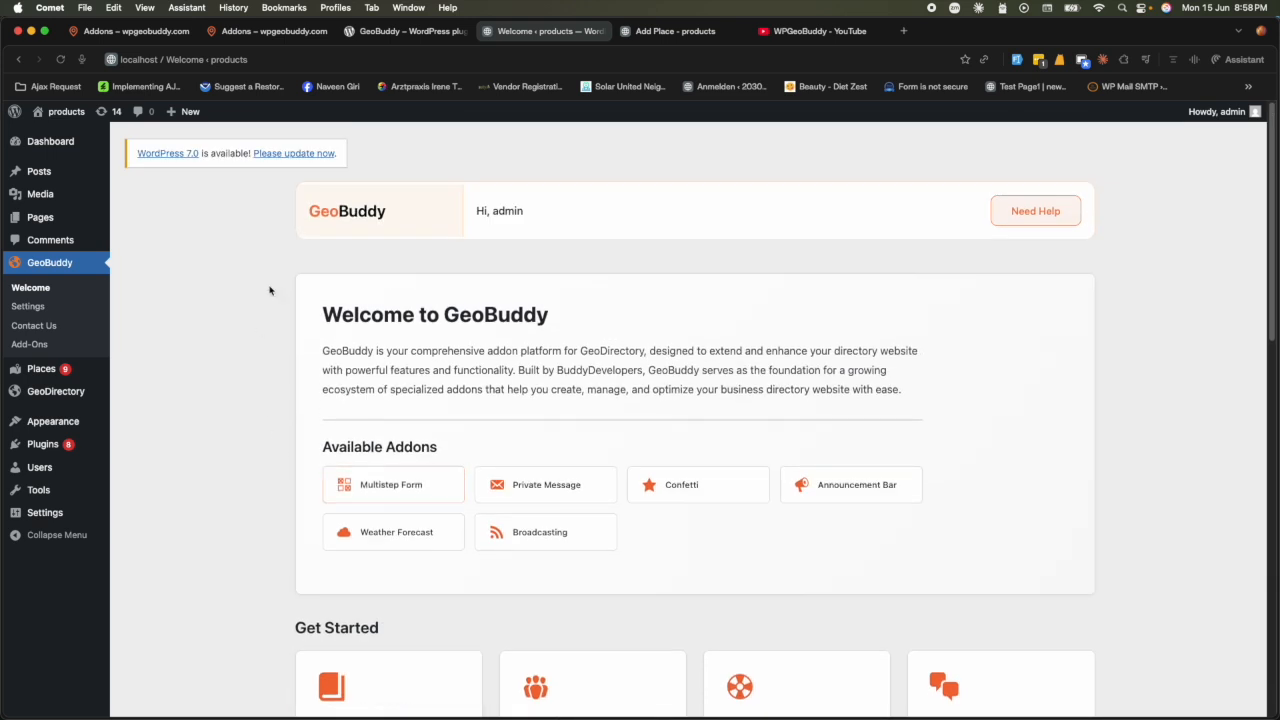
scroll(568, 571, down, 10)
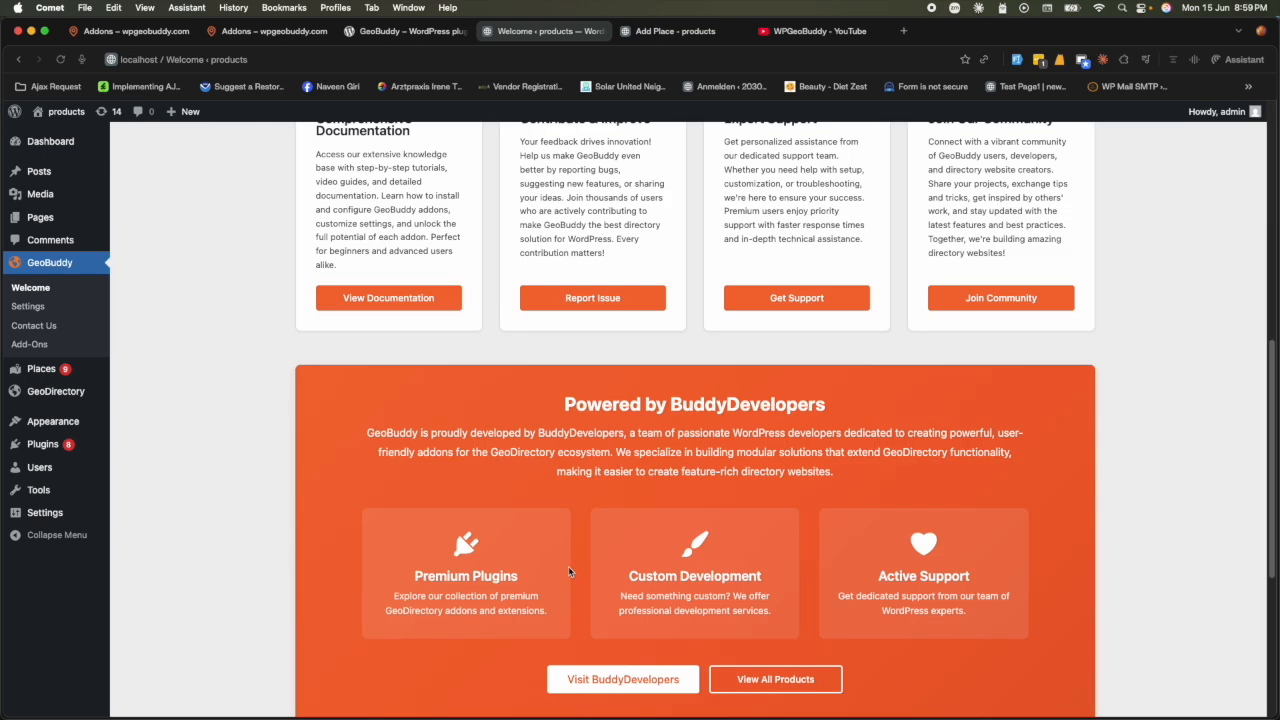
click(37, 310)
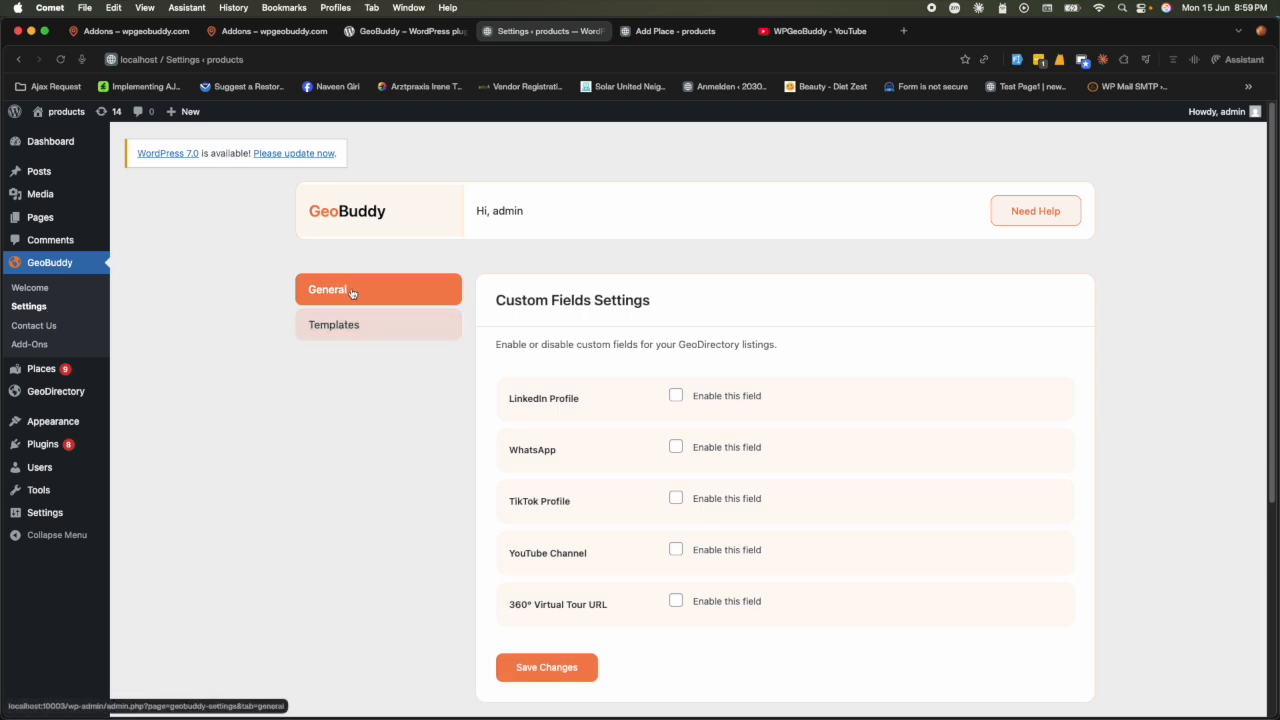
click(366, 324)
scroll(587, 492, down, 2)
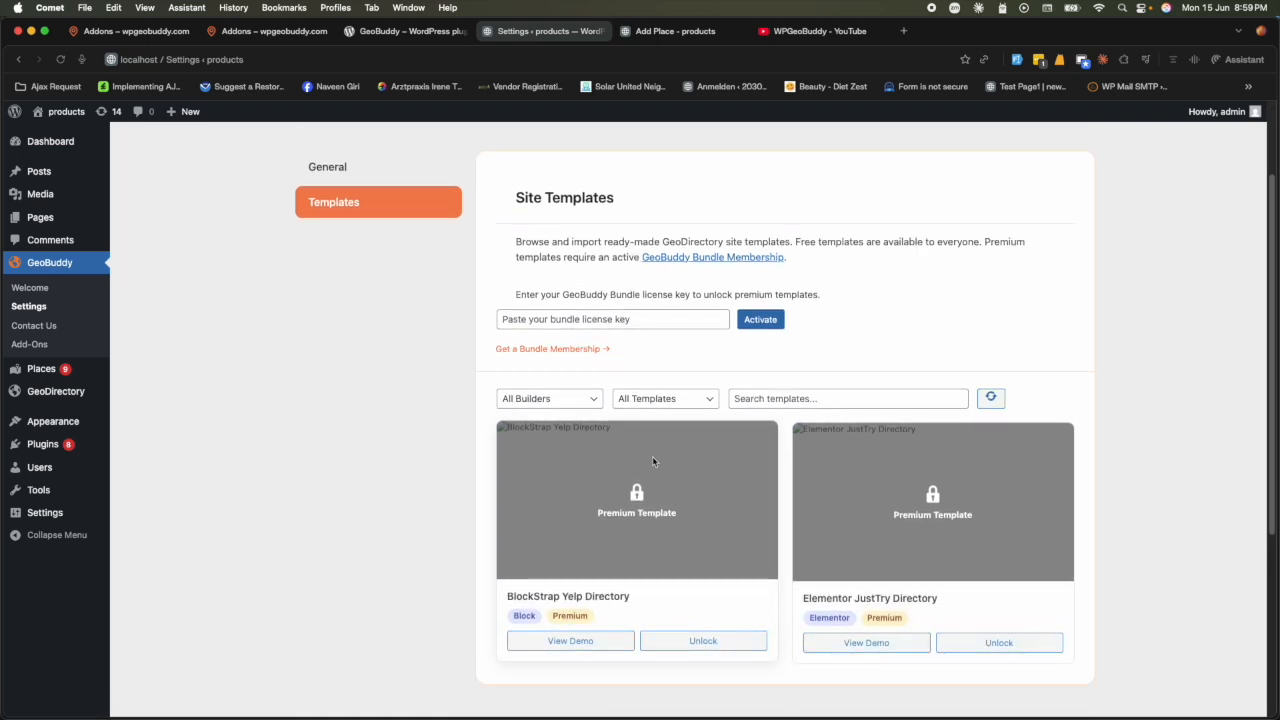
click(613, 319)
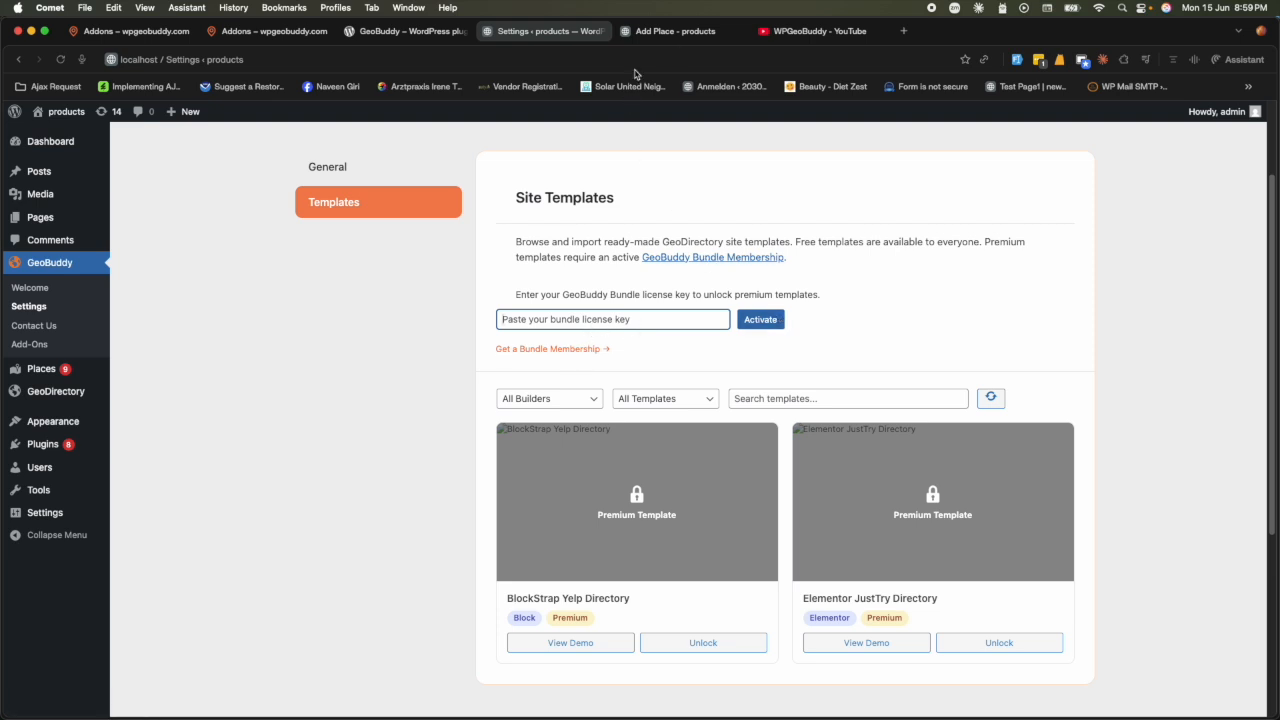
click(268, 31)
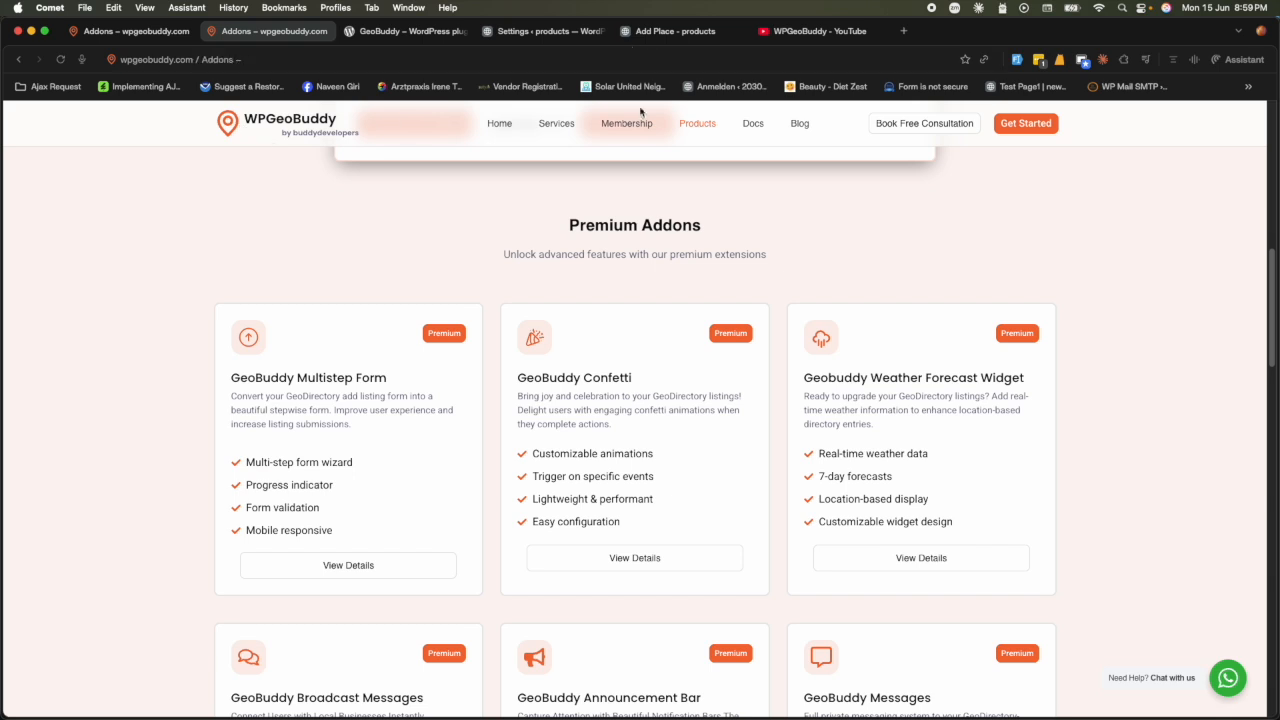
click(640, 37)
click(522, 34)
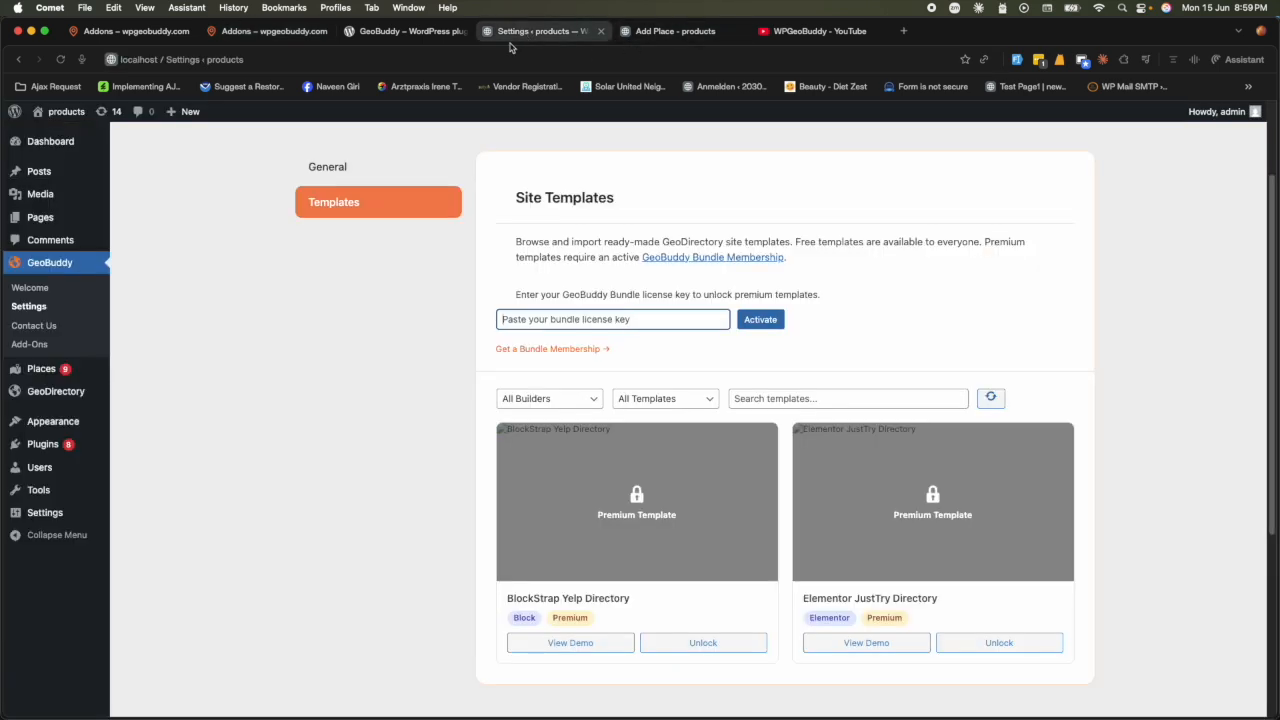
mouse_move(69, 443)
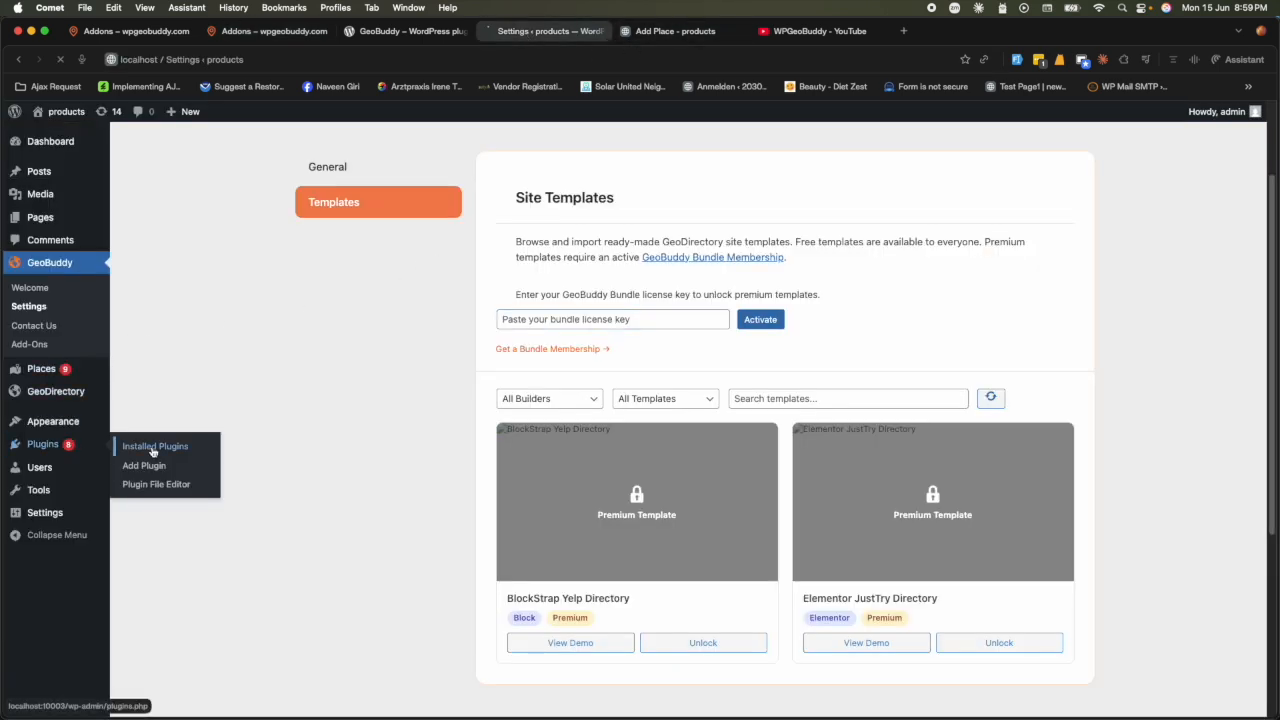
- Activate GeoBuddy Multistep form from Installed Plugins and resend the activation email
click(152, 446)
scroll(241, 577, down, 10)
scroll(241, 577, down, 2)
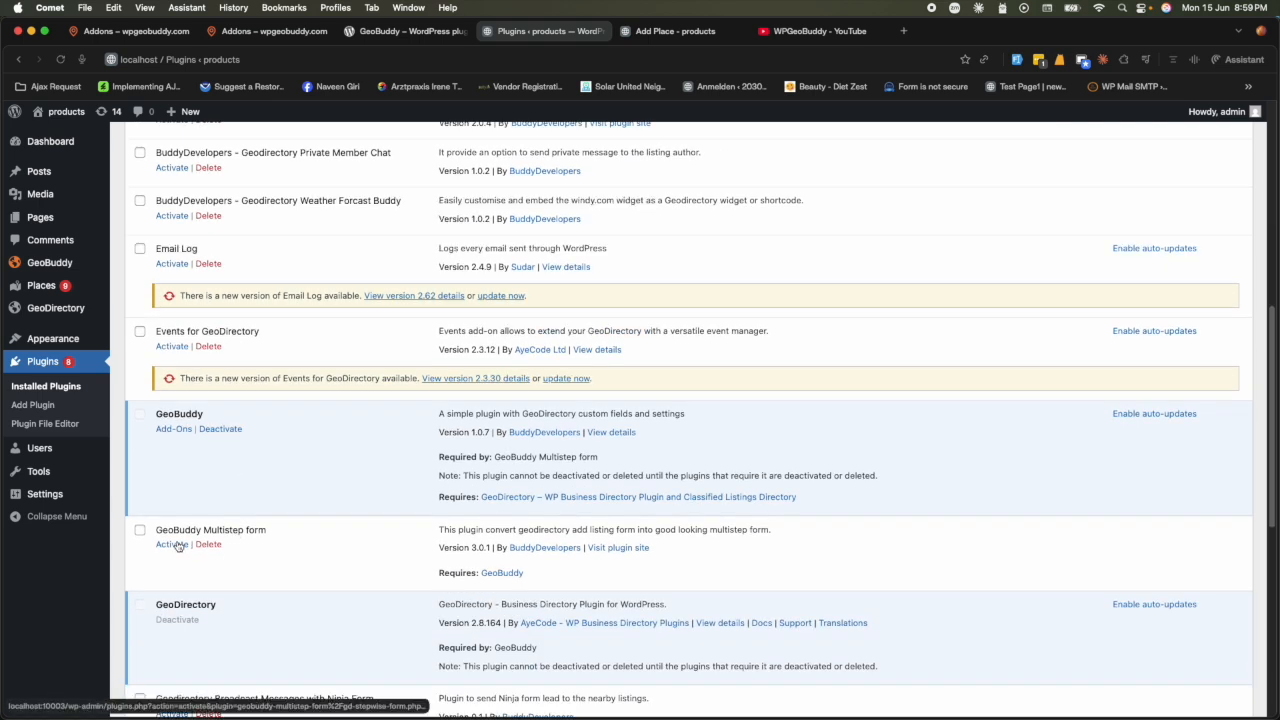
click(172, 544)
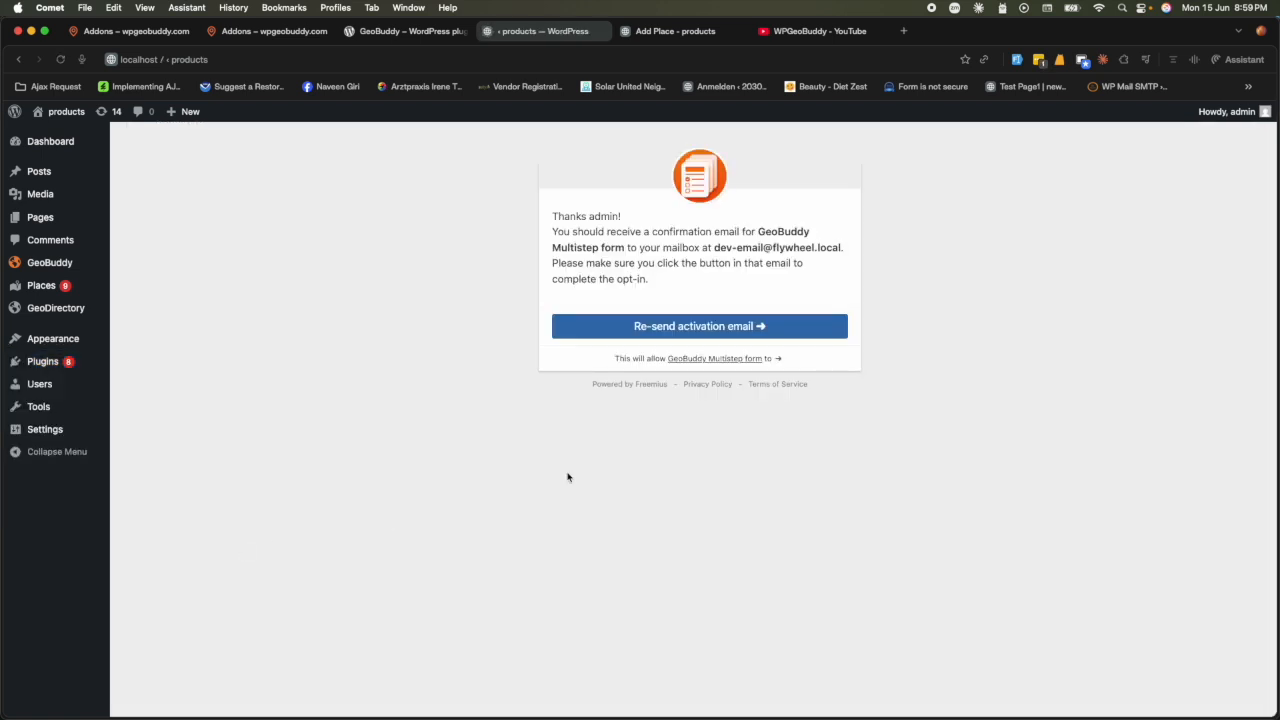
click(703, 328)
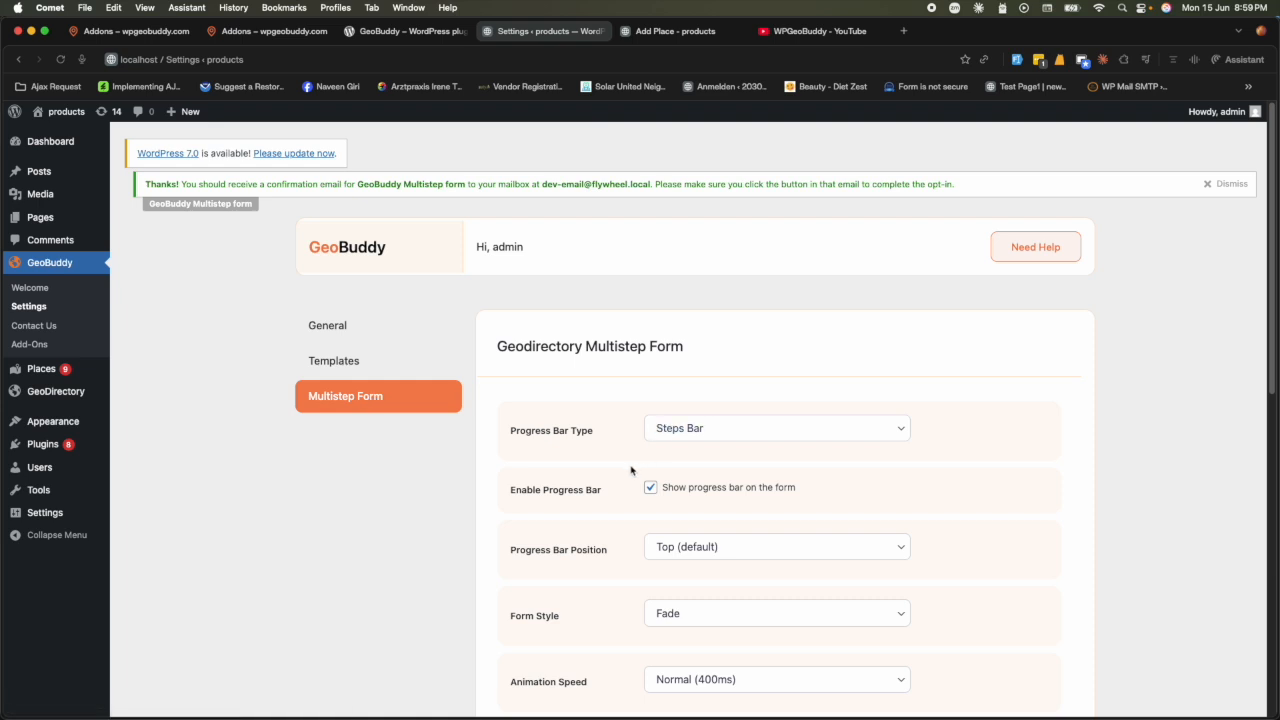
- Scroll through the Geodirectory Multistep Form settings (Steps Bar, Fade, Normal 400ms)
scroll(627, 488, down, 3)
scroll(627, 488, down, 4)
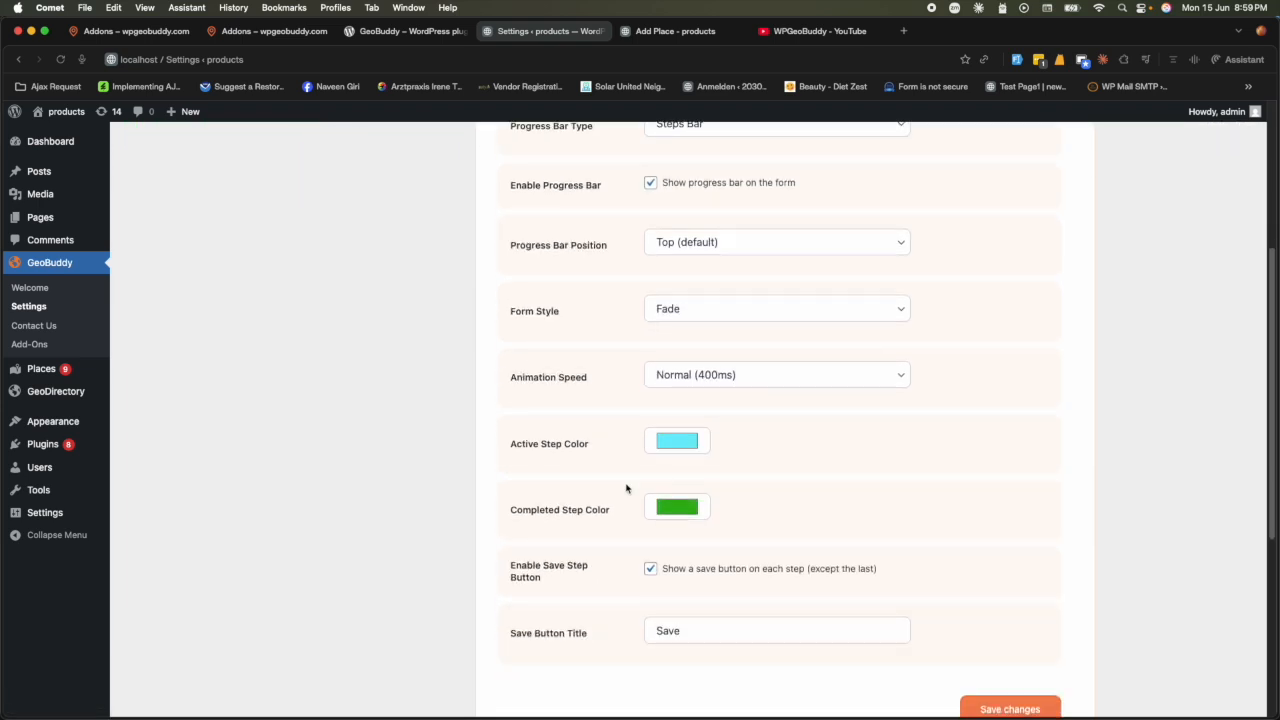
scroll(714, 564, down, 3)
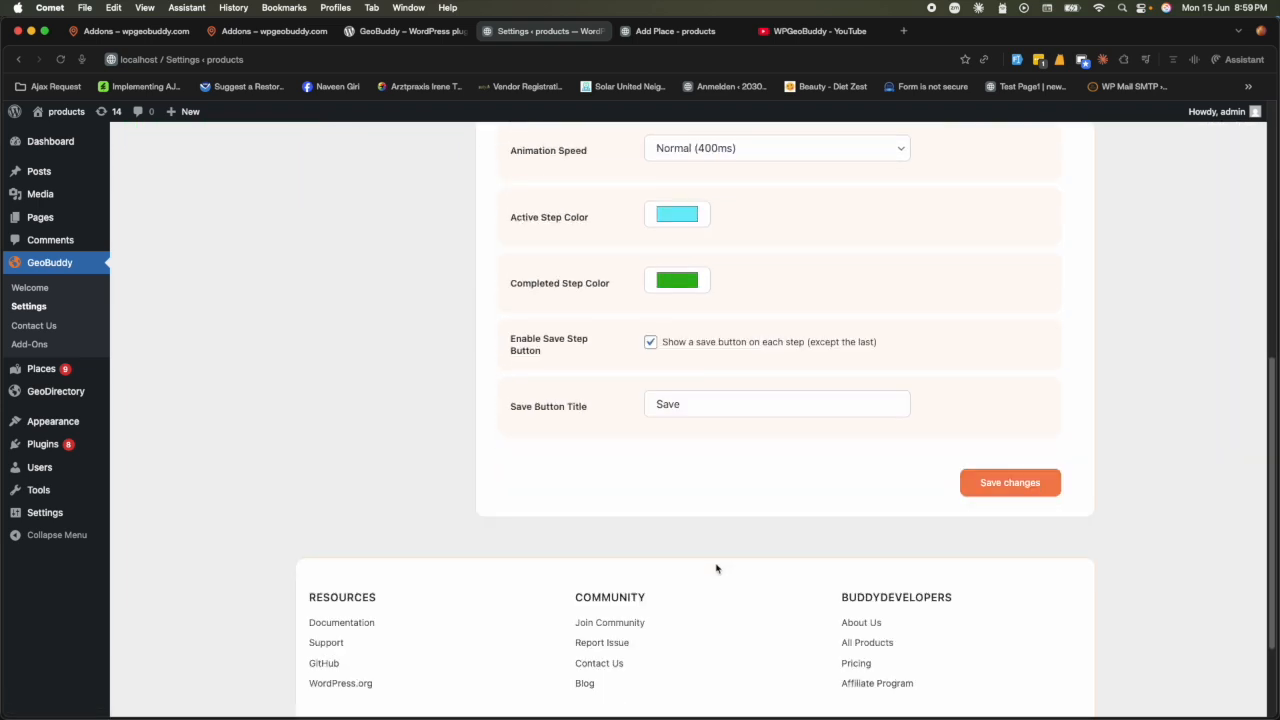
scroll(716, 568, up, 5)
scroll(716, 568, up, 5)
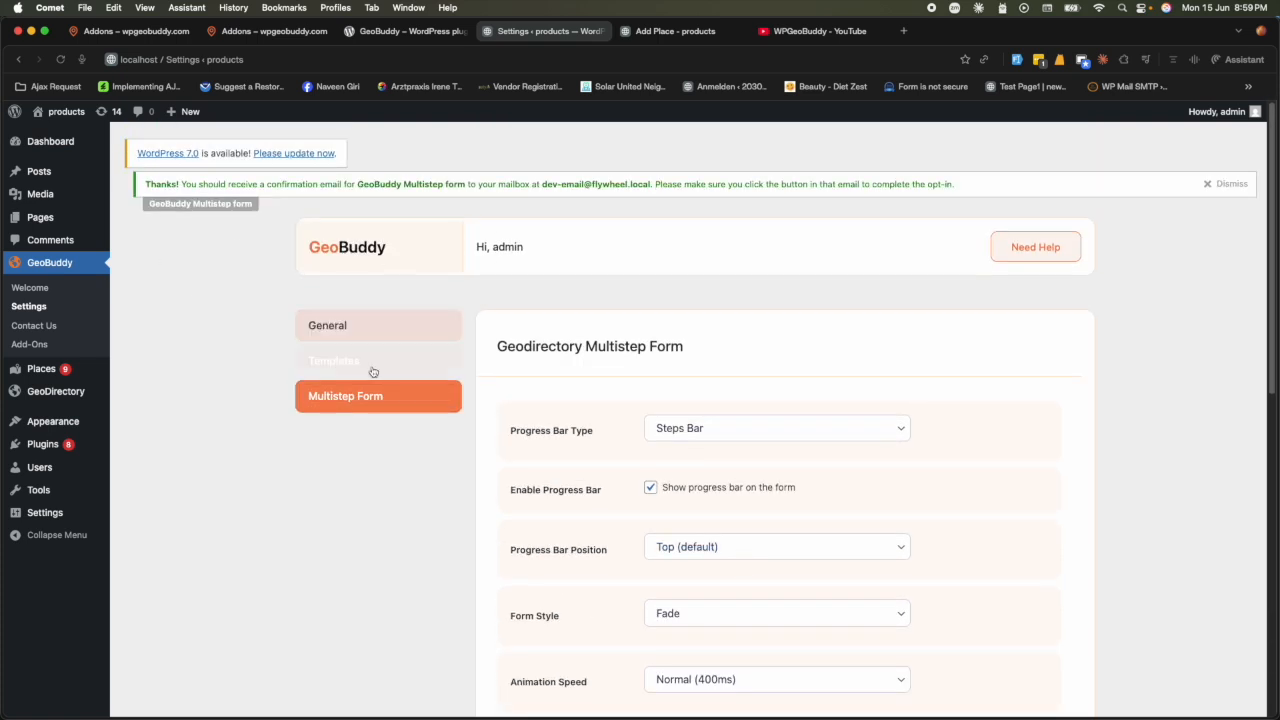
scroll(752, 478, down, 4)
scroll(752, 478, down, 7)
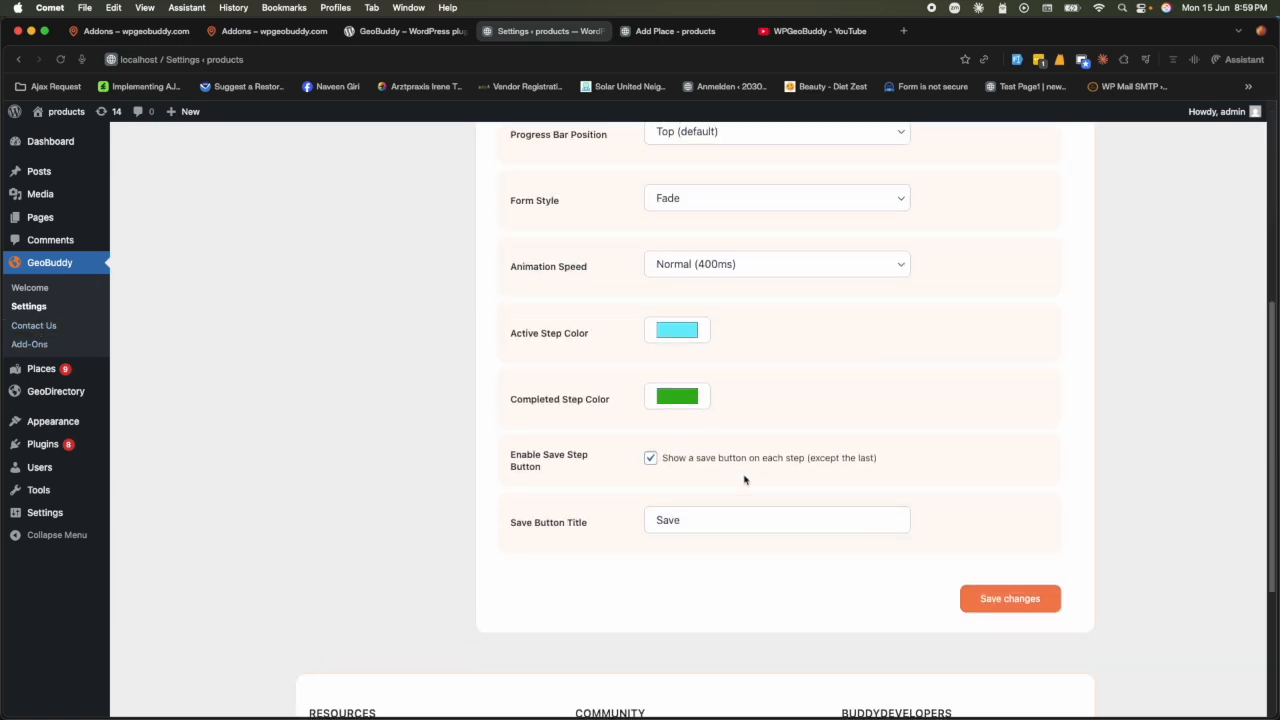
scroll(746, 477, up, 5)
- Glance at the Premium Addons and WordPress.org plugin pages, then view the Add Place form
click(268, 31)
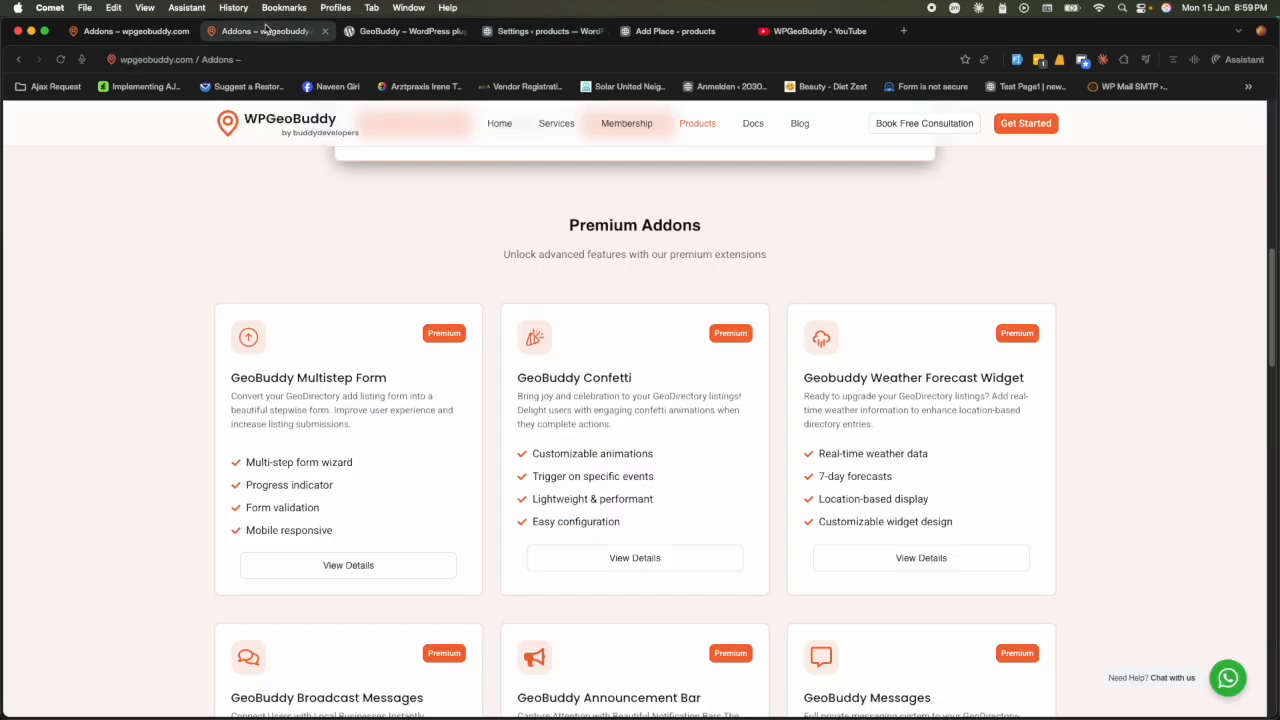
scroll(434, 309, down, 3)
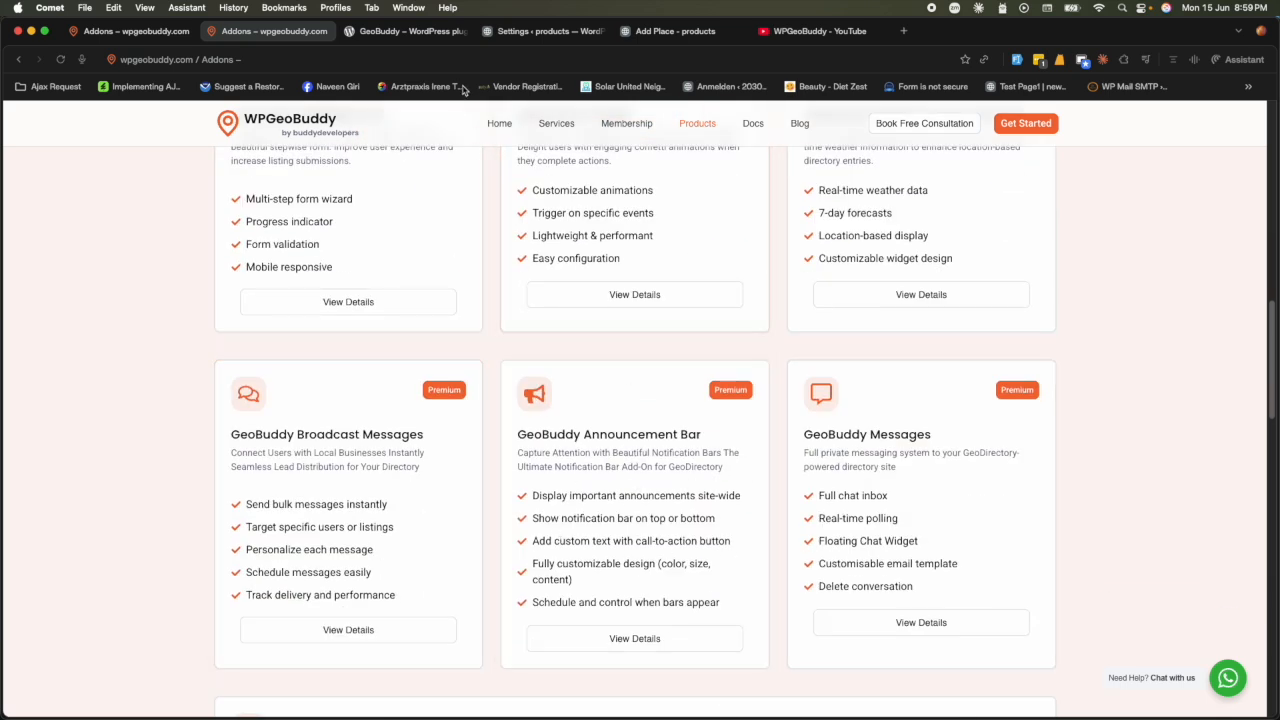
click(375, 33)
click(510, 33)
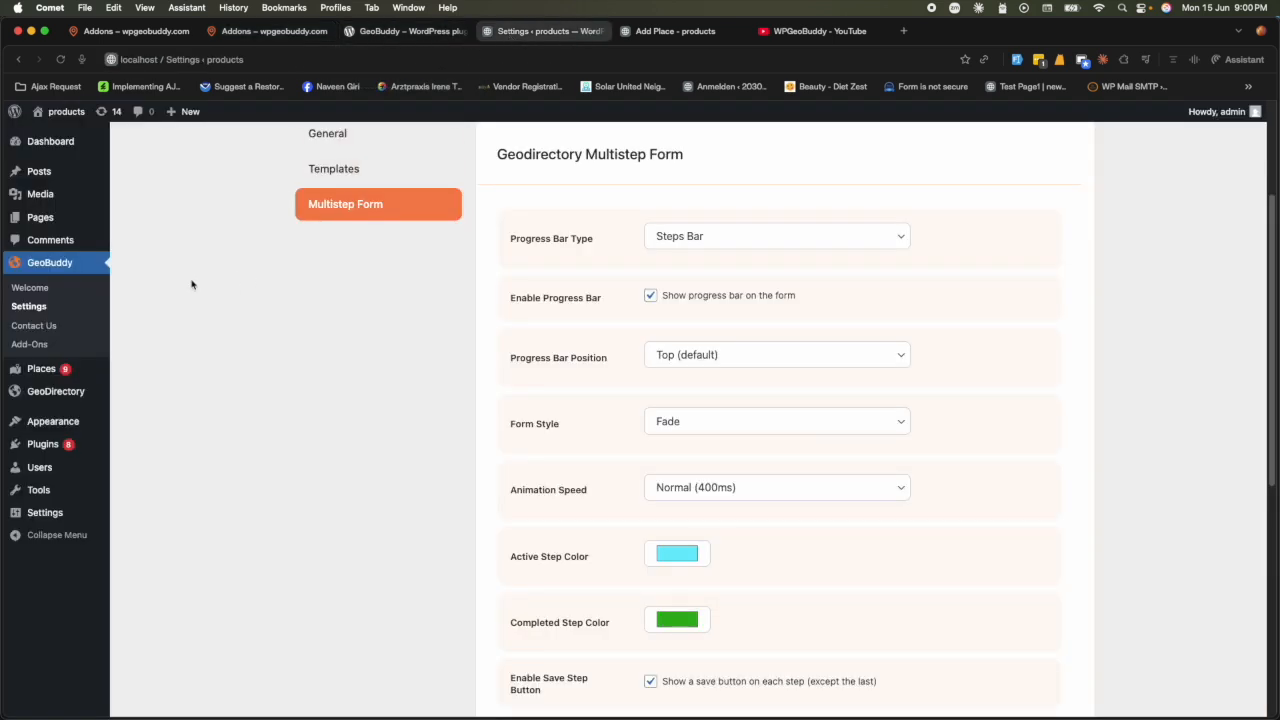
scroll(309, 327, up, 3)
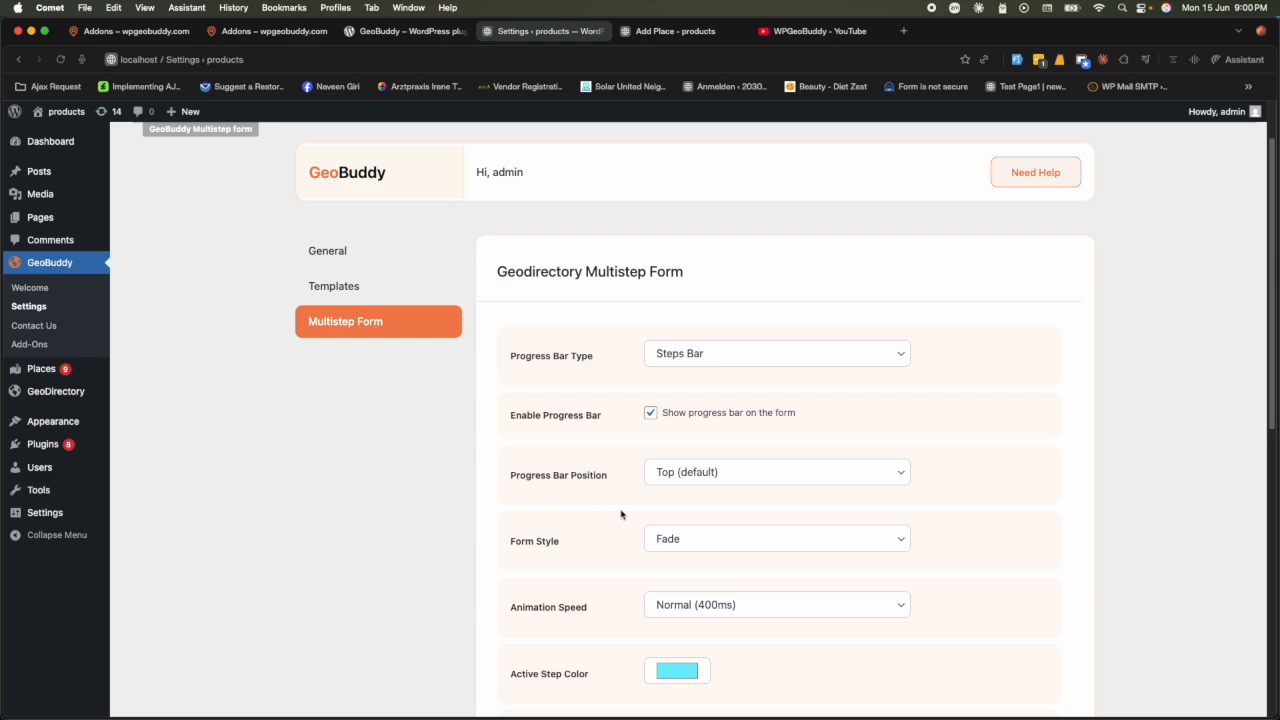
scroll(623, 515, down, 3)
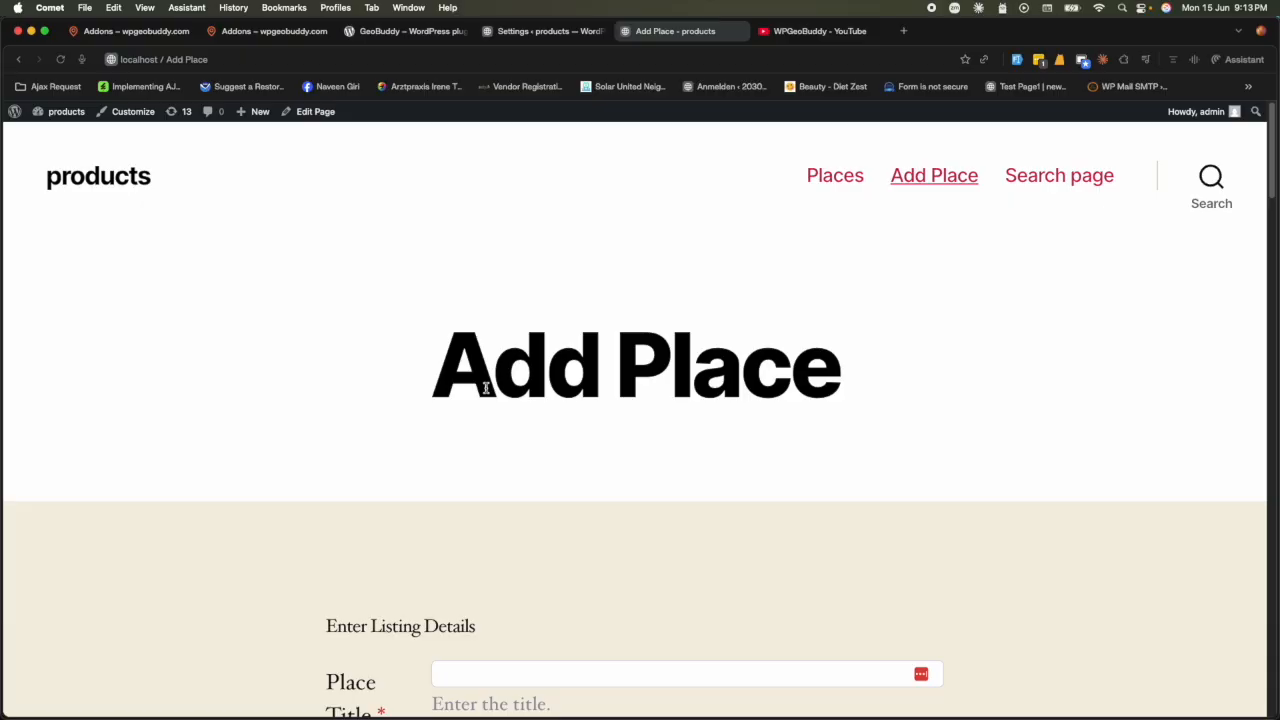
- Scroll the Add Place form to its submit area, then return to the Multistep Form settings
scroll(486, 388, down, 20)
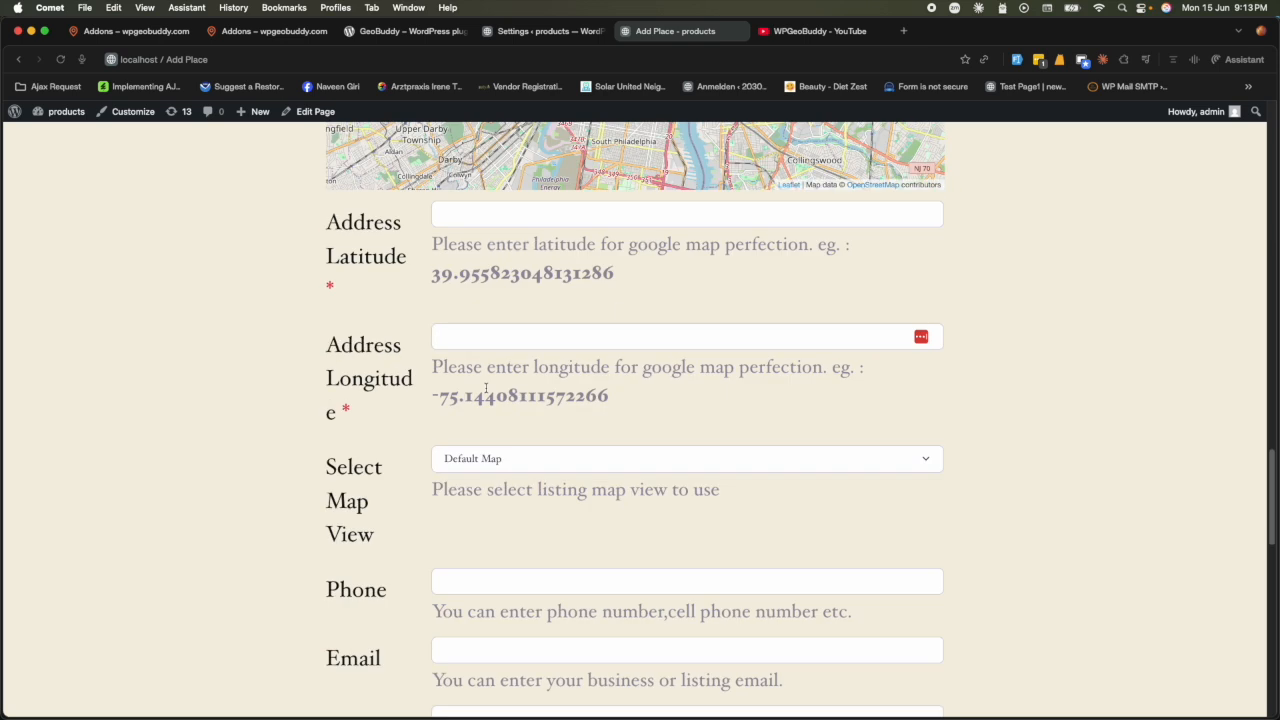
scroll(486, 388, down, 15)
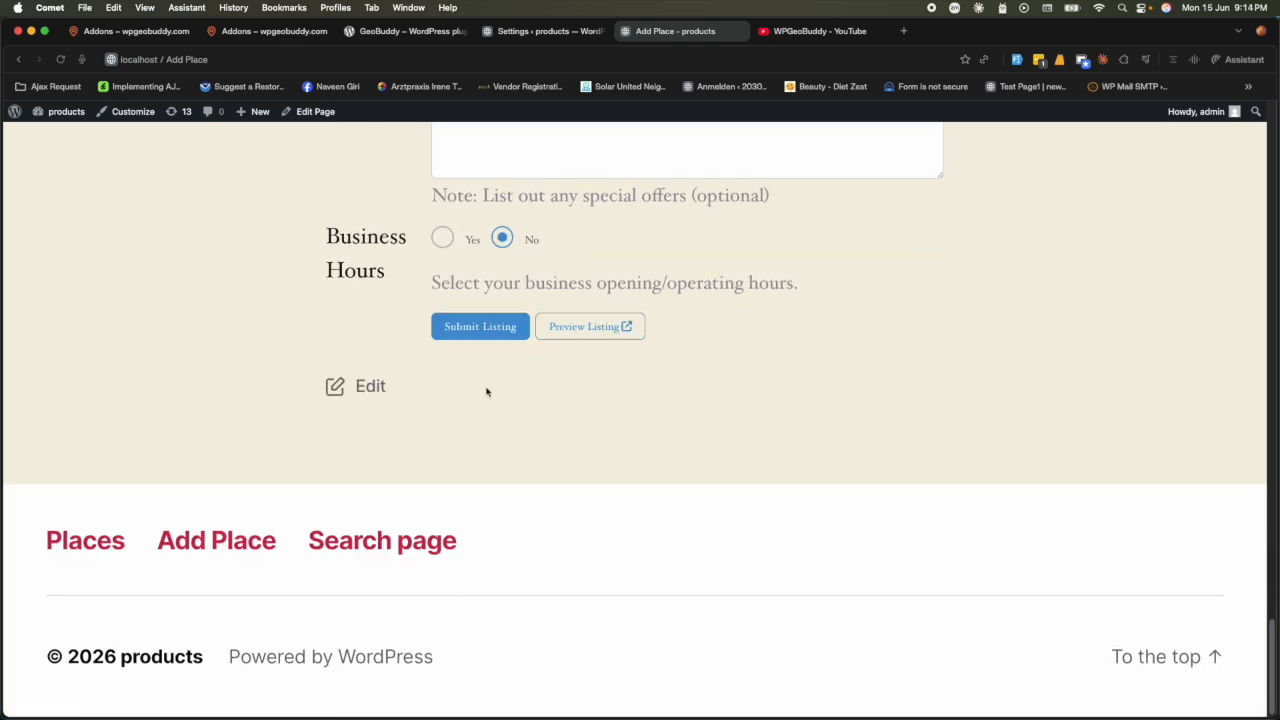
click(553, 31)
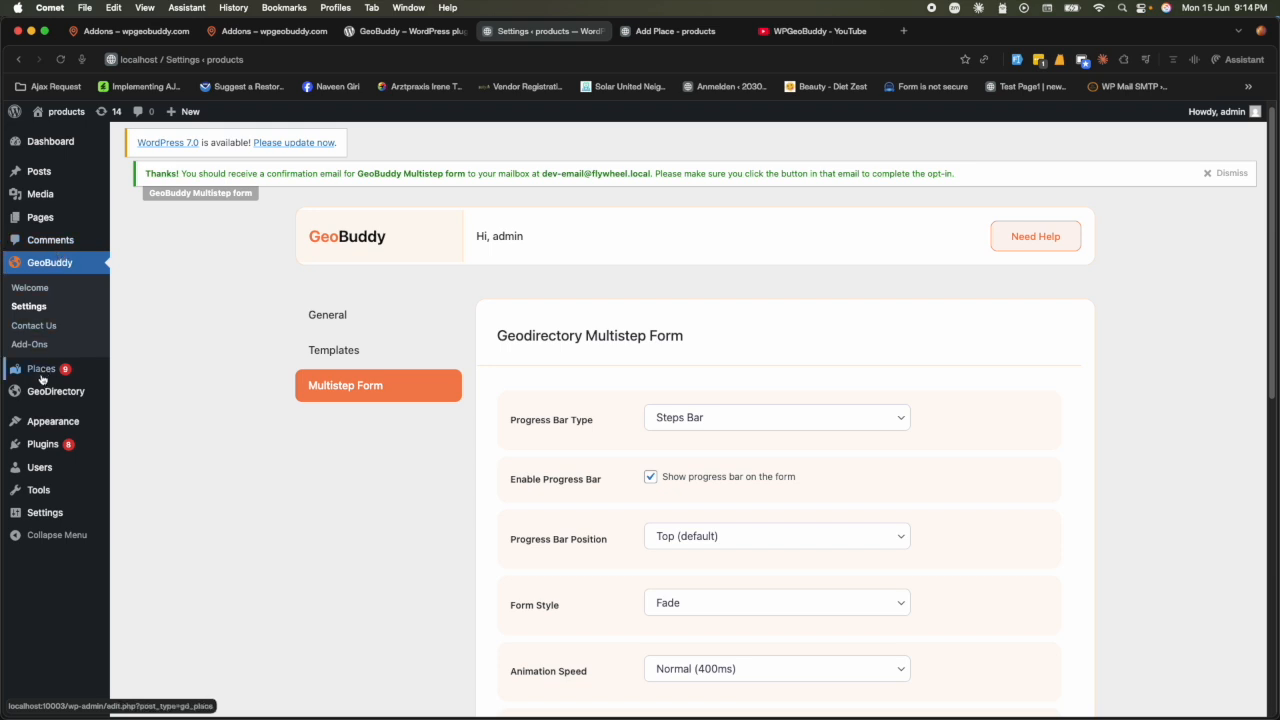
mouse_move(43, 370)
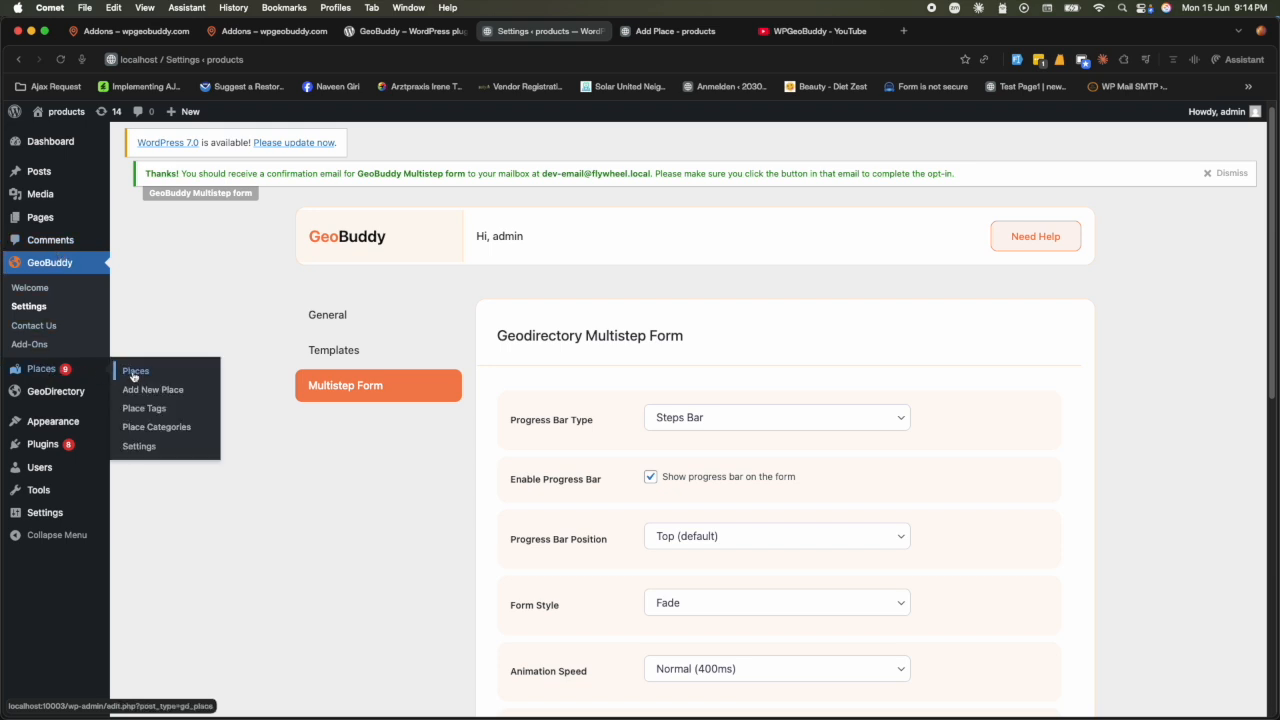
- Add a Steps field to the Places Add listing form
click(139, 446)
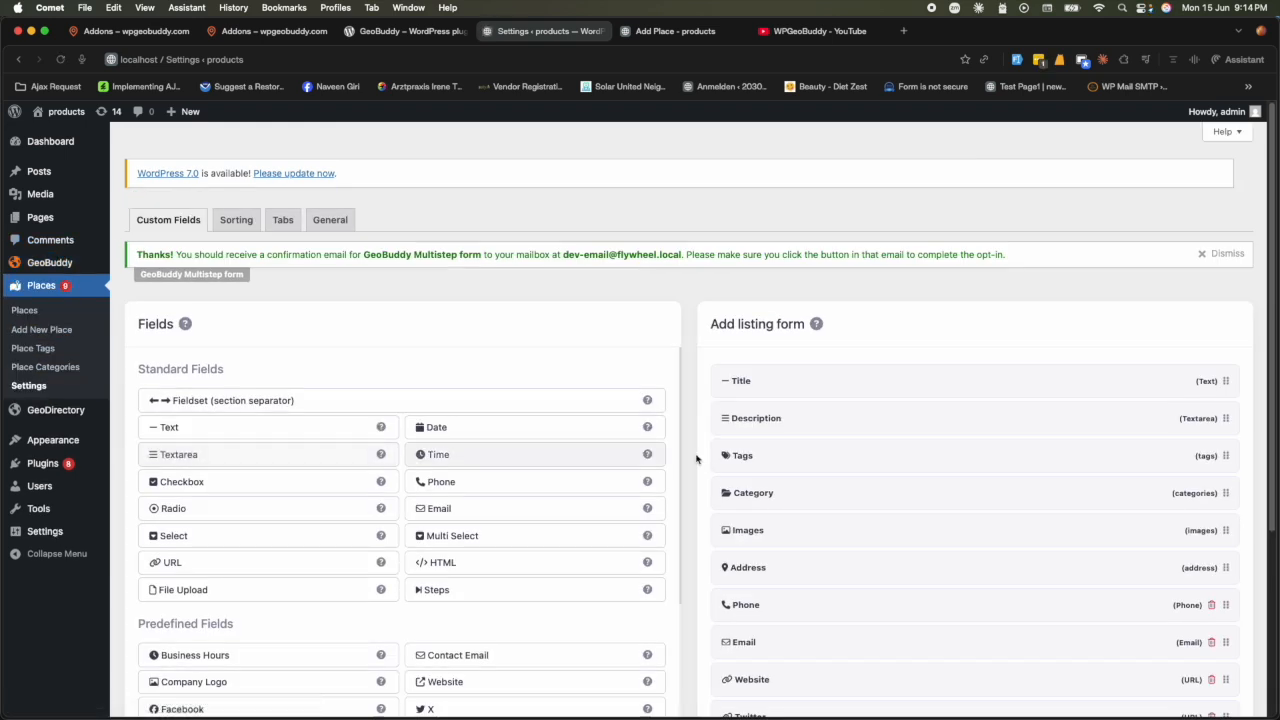
scroll(967, 572, down, 3)
scroll(967, 570, up, 3)
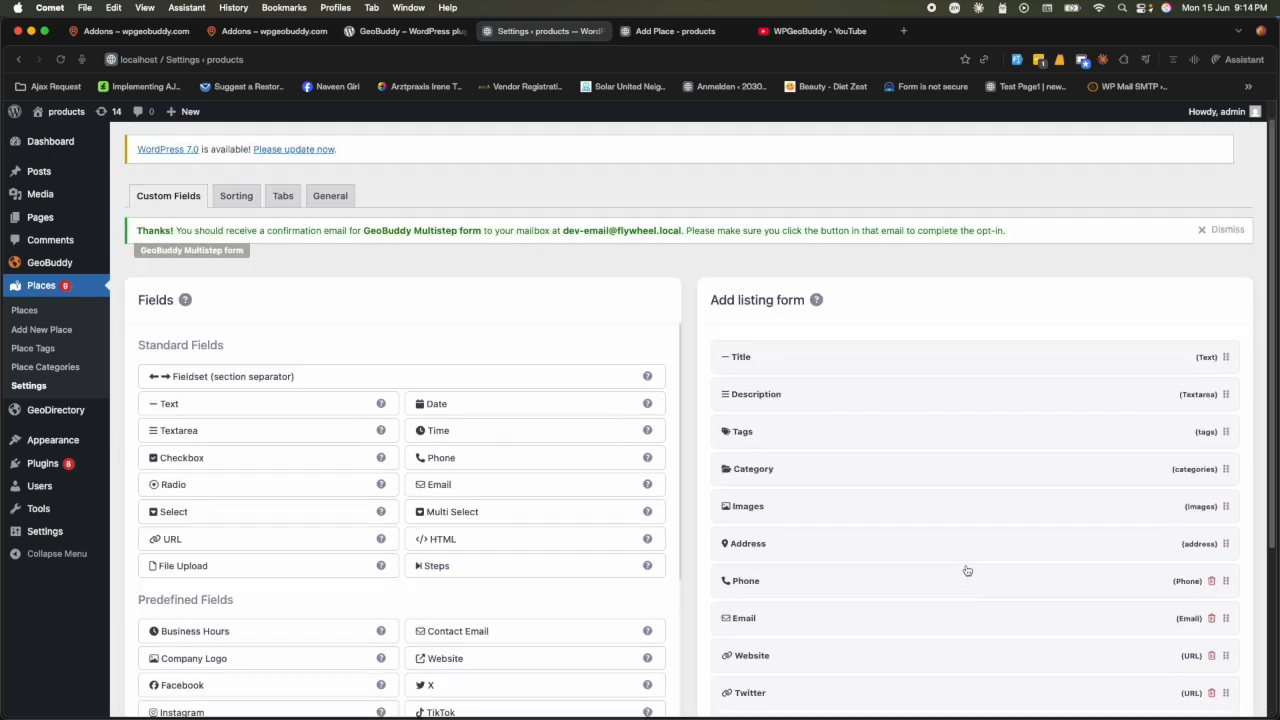
scroll(840, 540, down, 3)
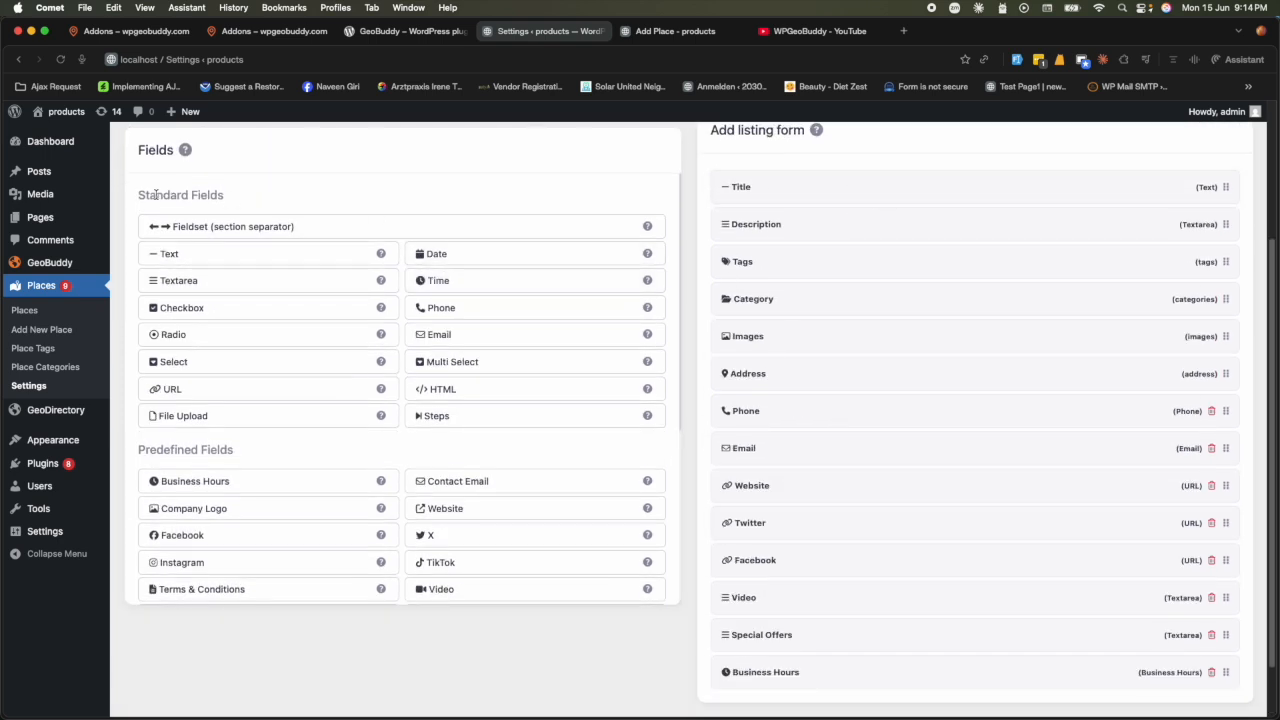
click(448, 424)
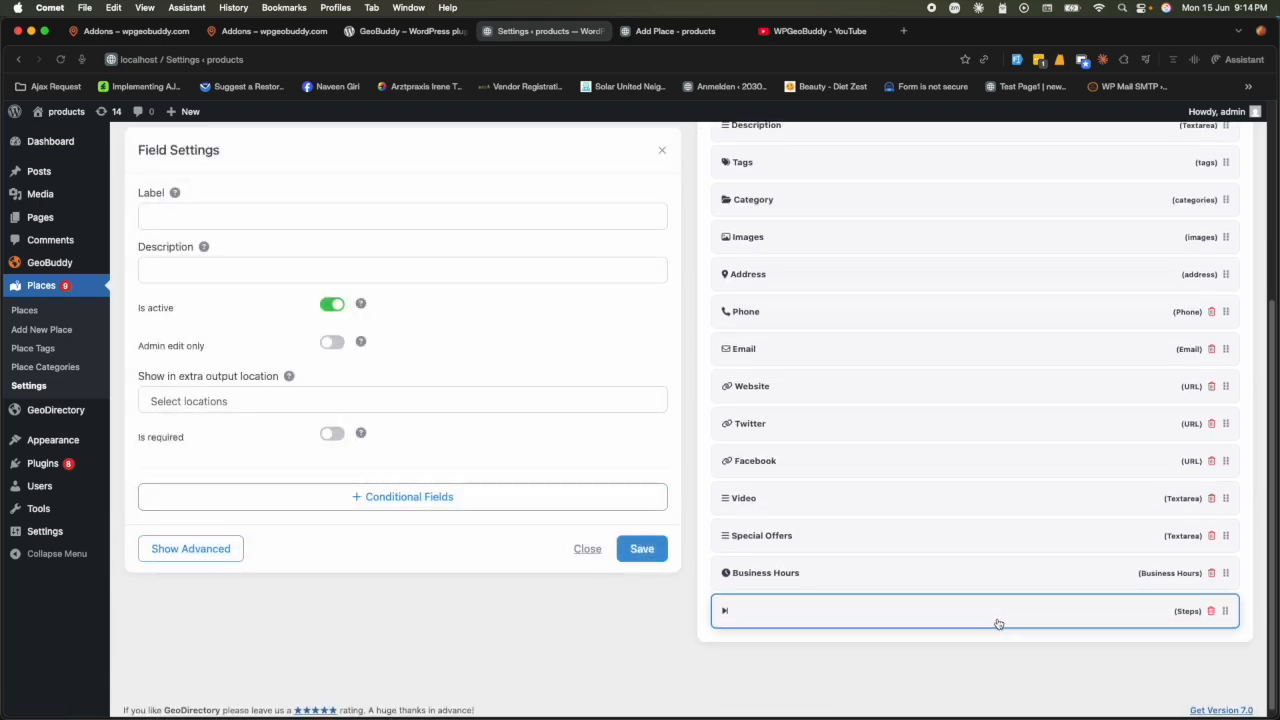
- Move the new step to the top above Title, label it 'Basic Information', and save
click(310, 218)
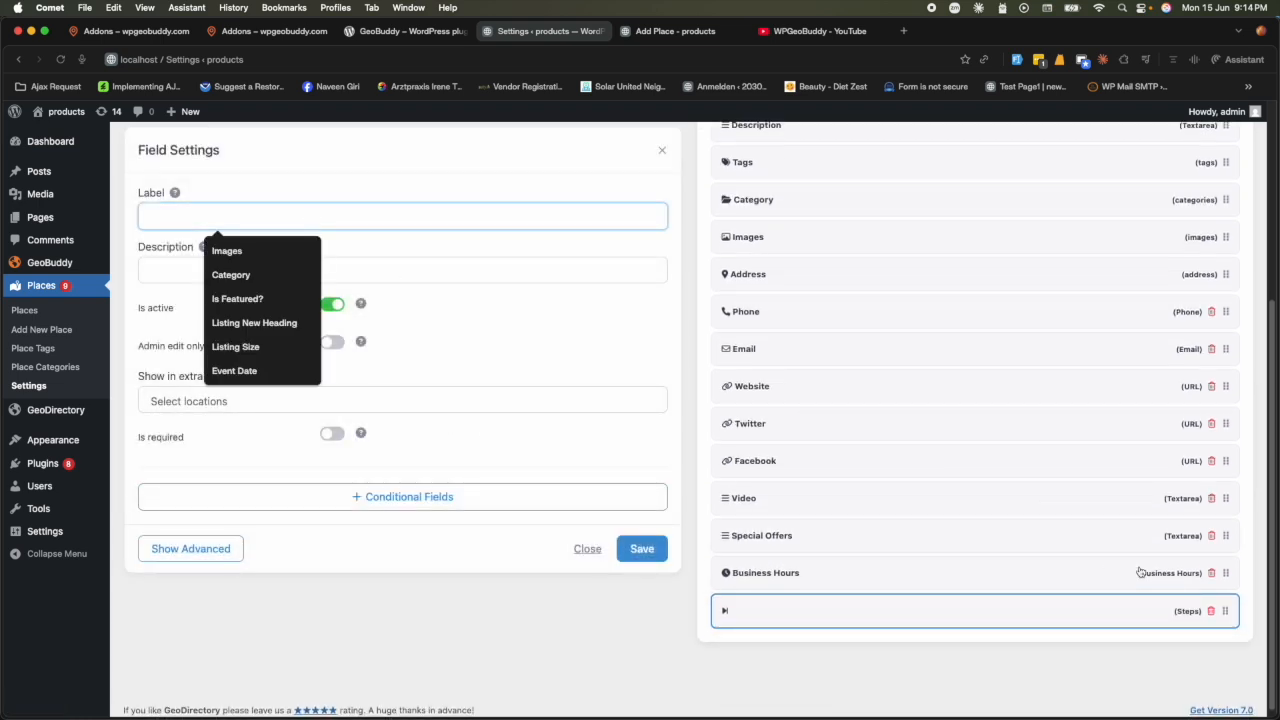
drag(1224, 611, 1225, 212)
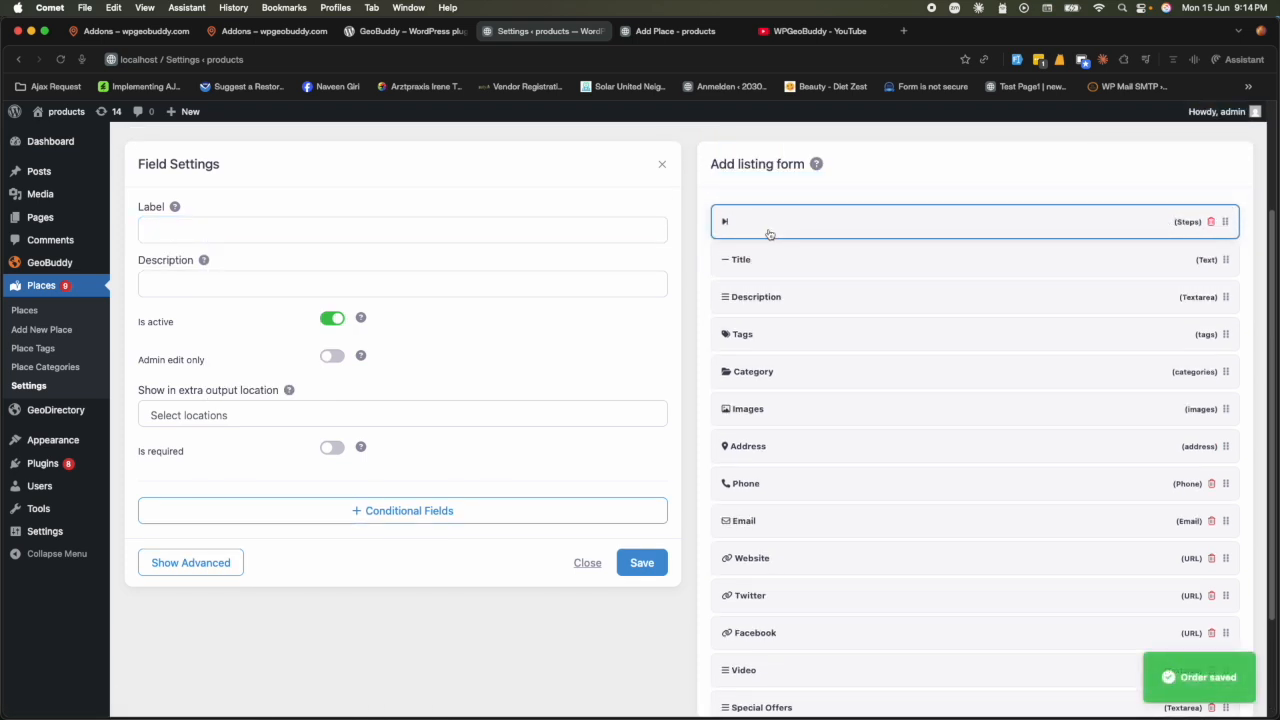
scroll(814, 380, down, 1)
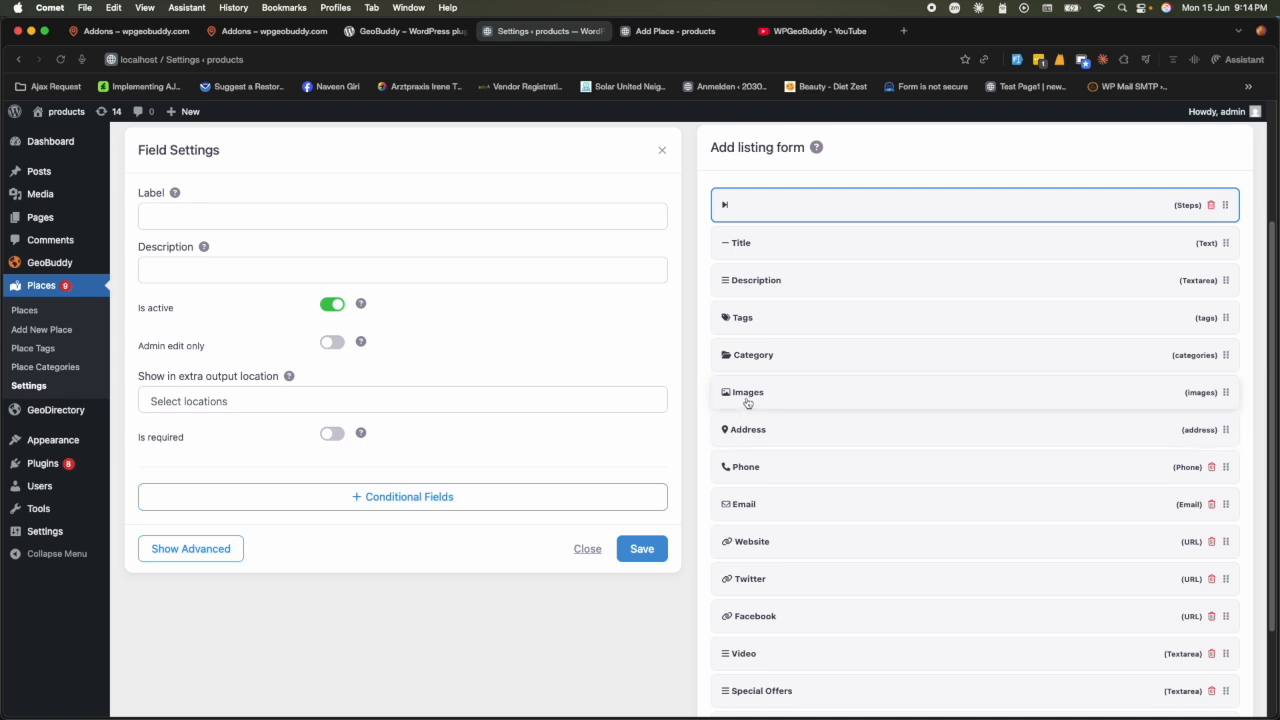
click(365, 218)
text(Basci)
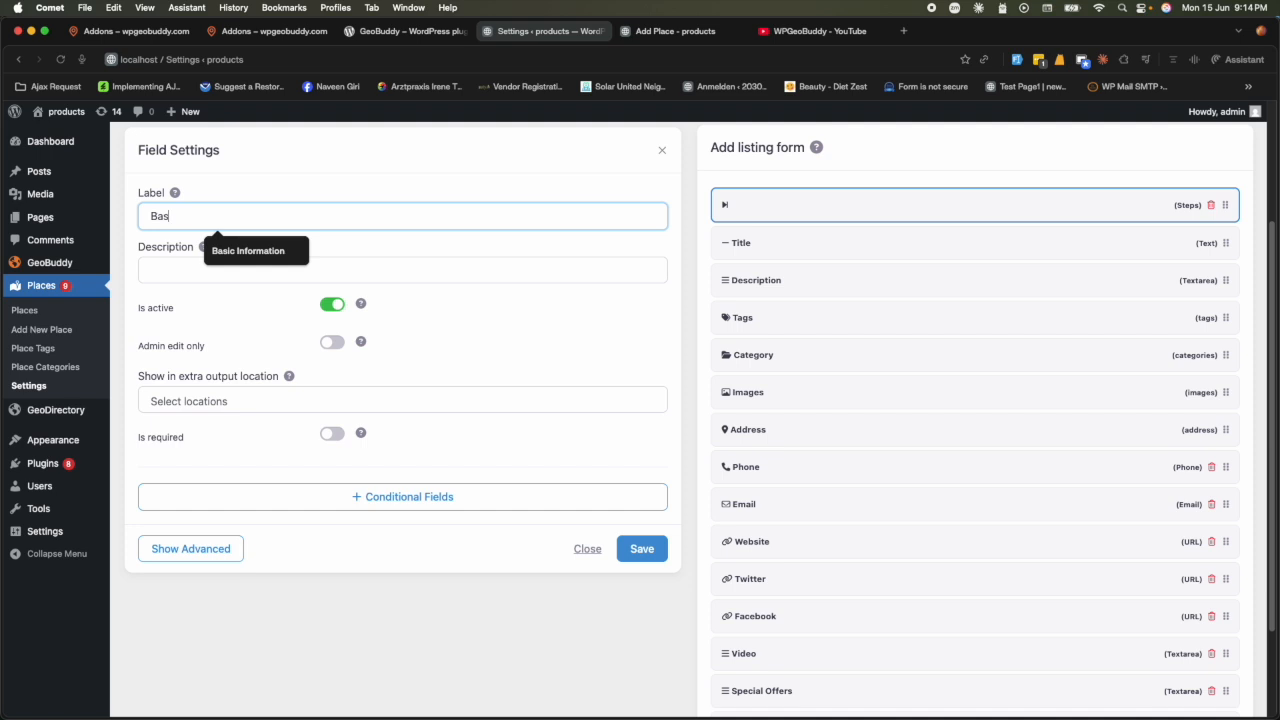
key(BackSpace)
key(BackSpace)
text(i)
key(Down)
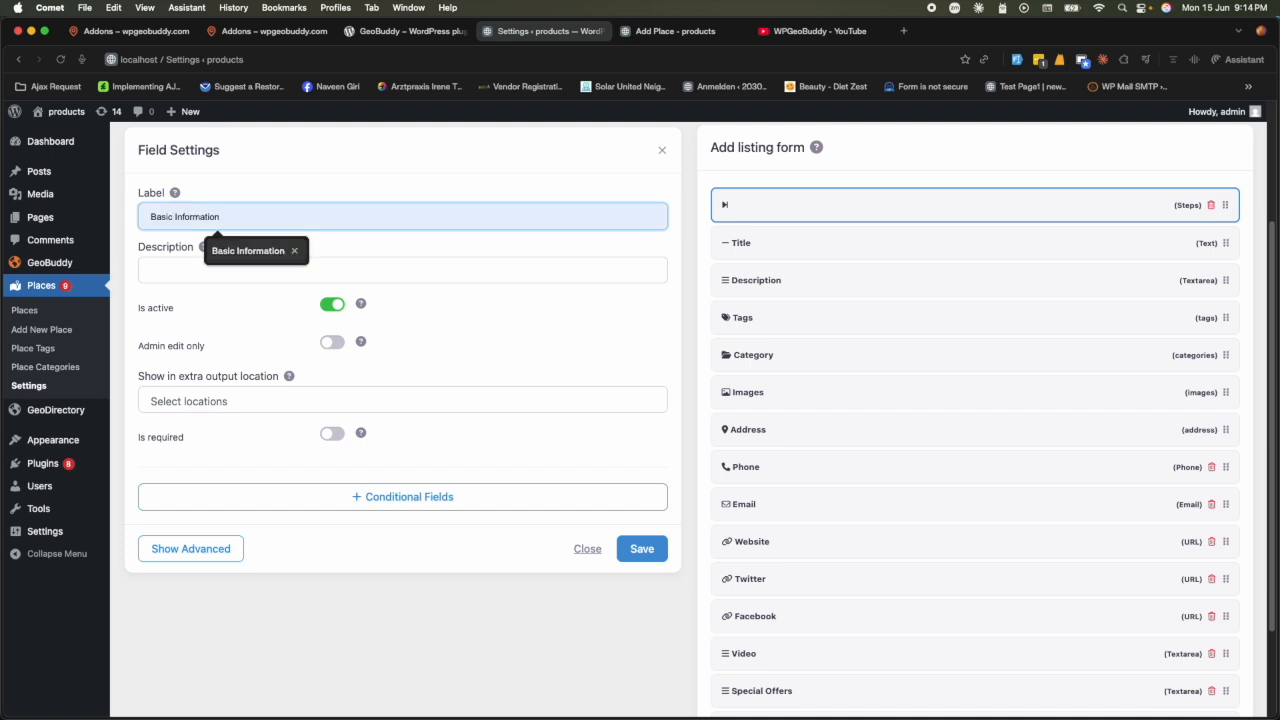
key(Return)
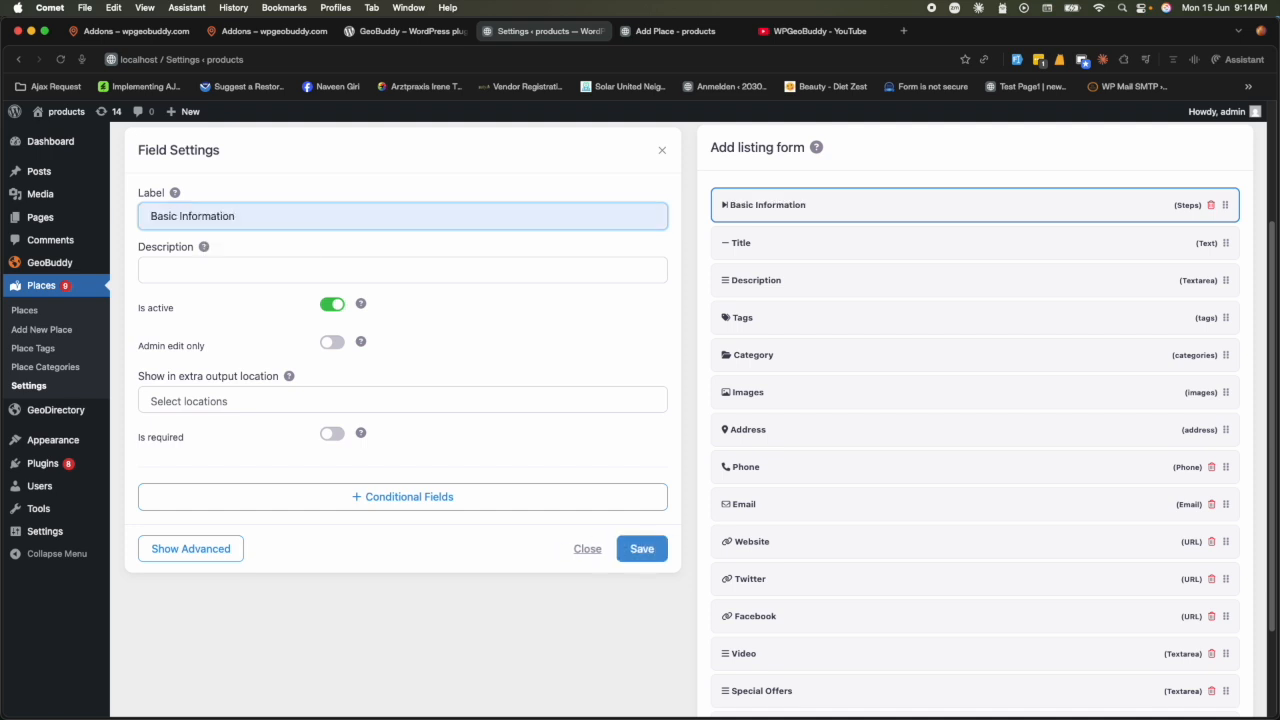
click(643, 548)
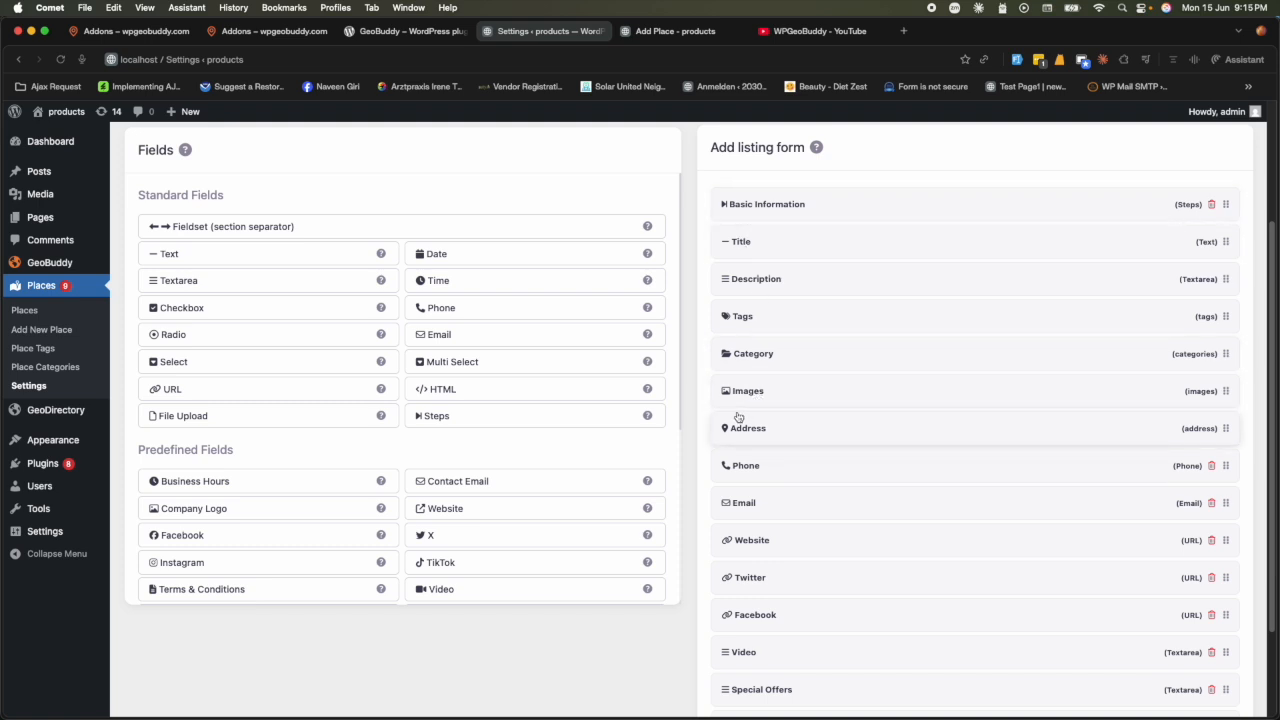
- Add a Steps field between Images and Address, label it 'Contact Details', and save
click(516, 428)
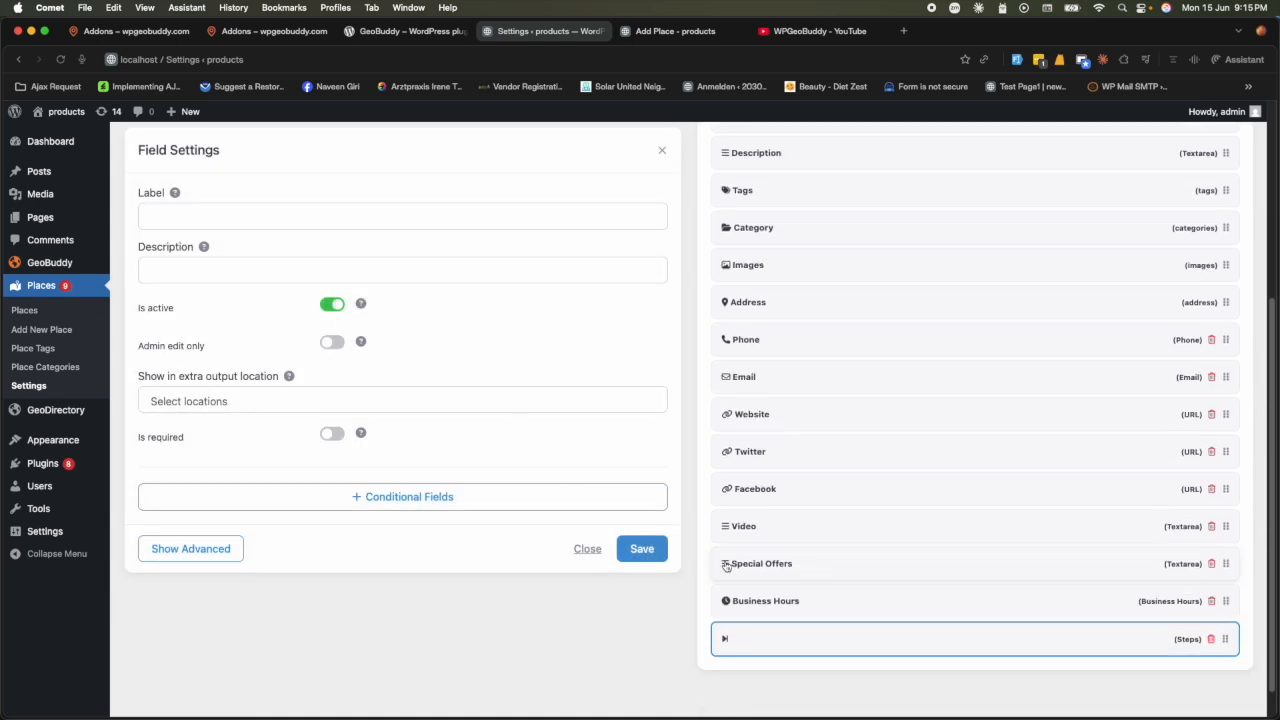
drag(1230, 613, 1222, 275)
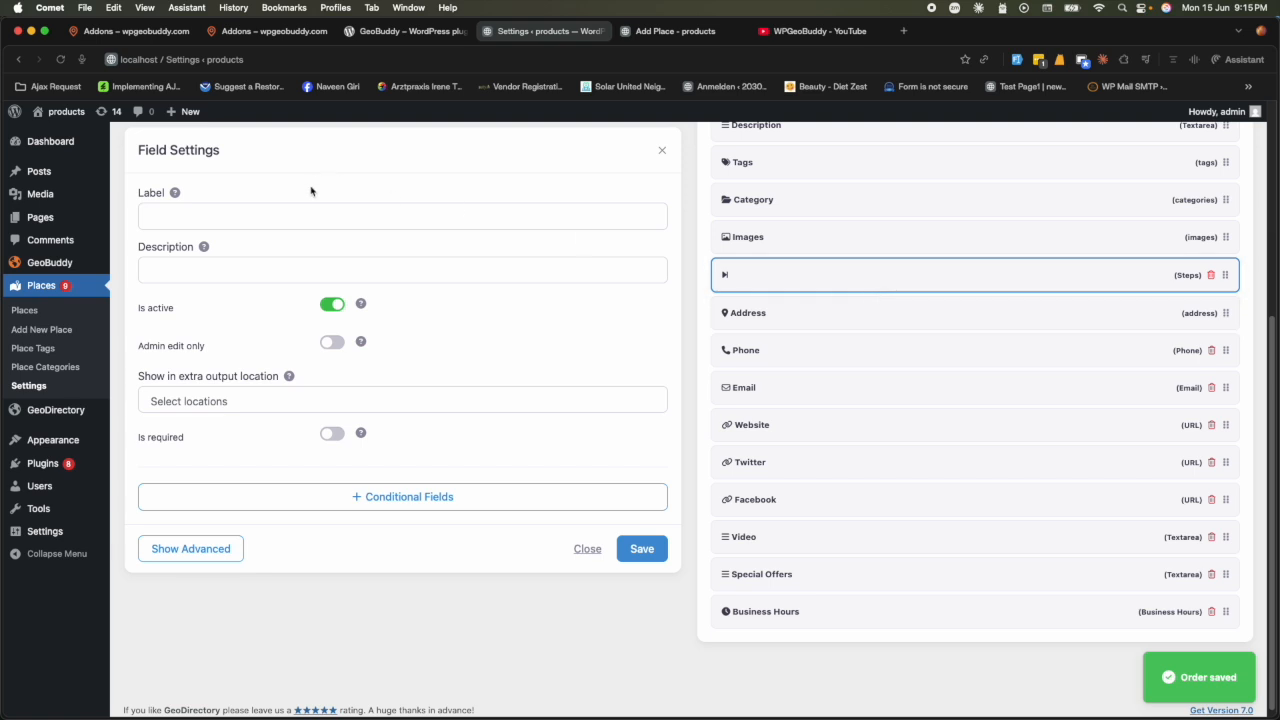
click(305, 218)
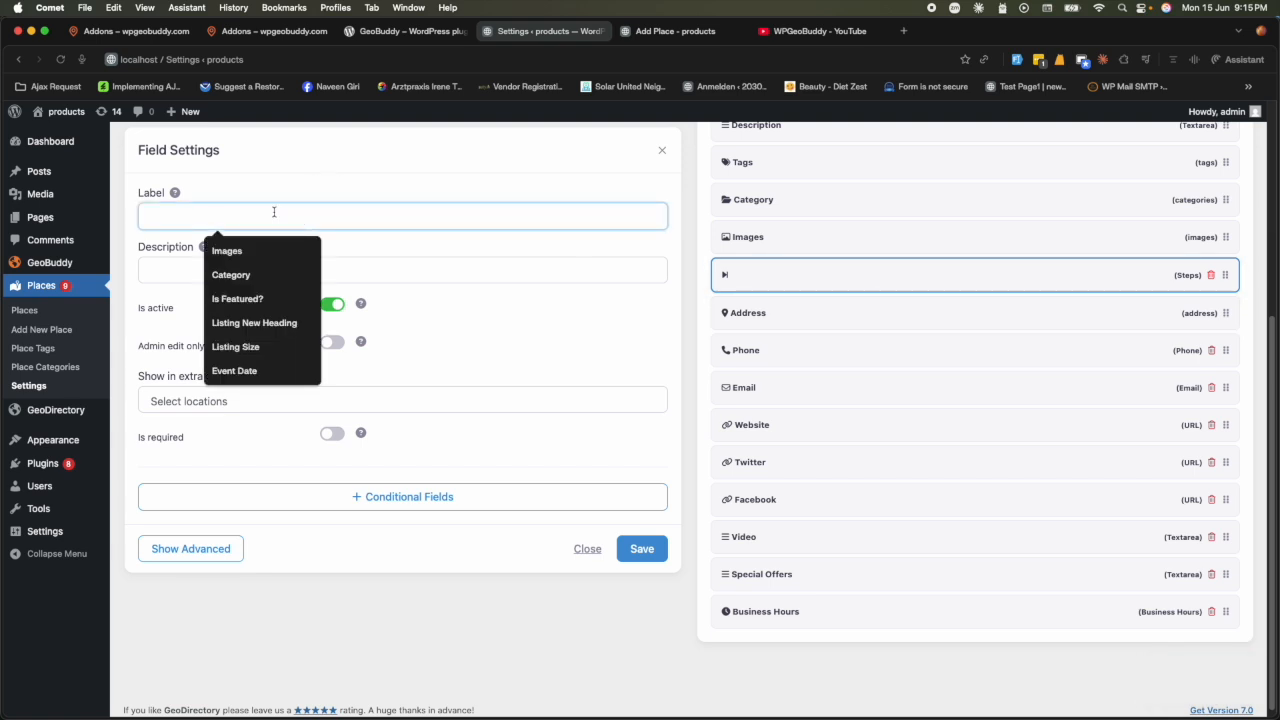
text(Contact Details)
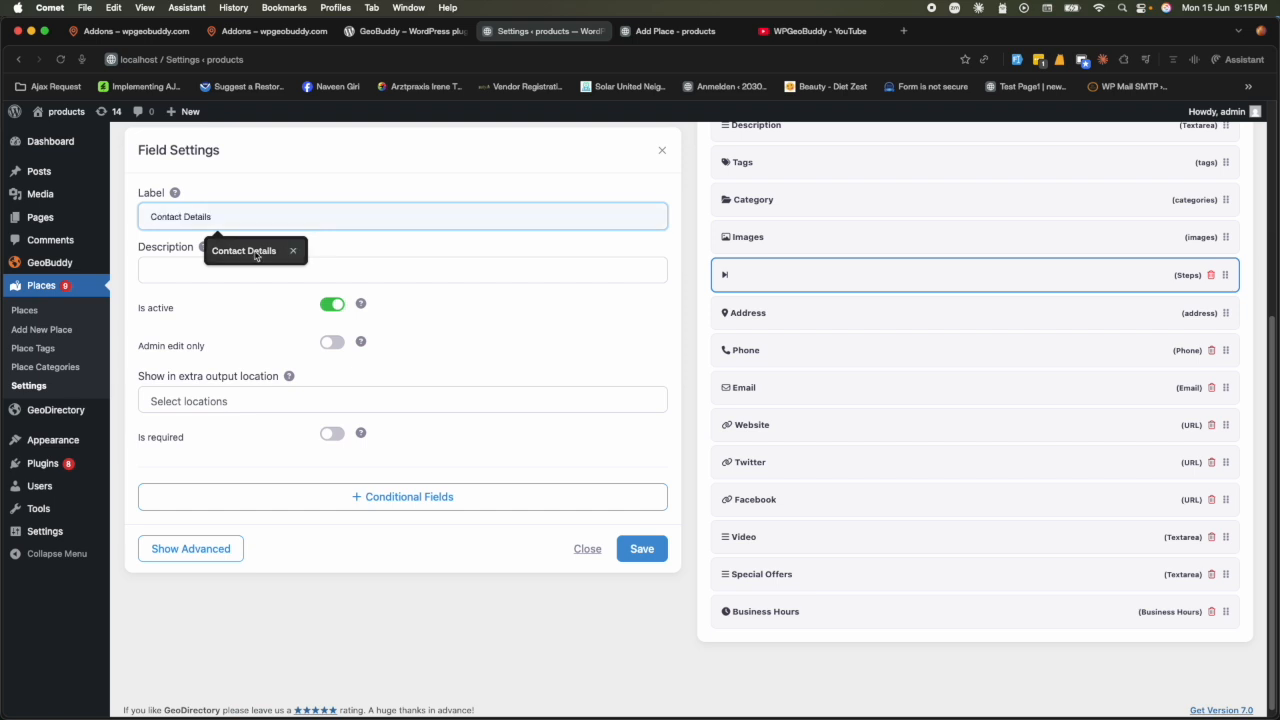
click(252, 251)
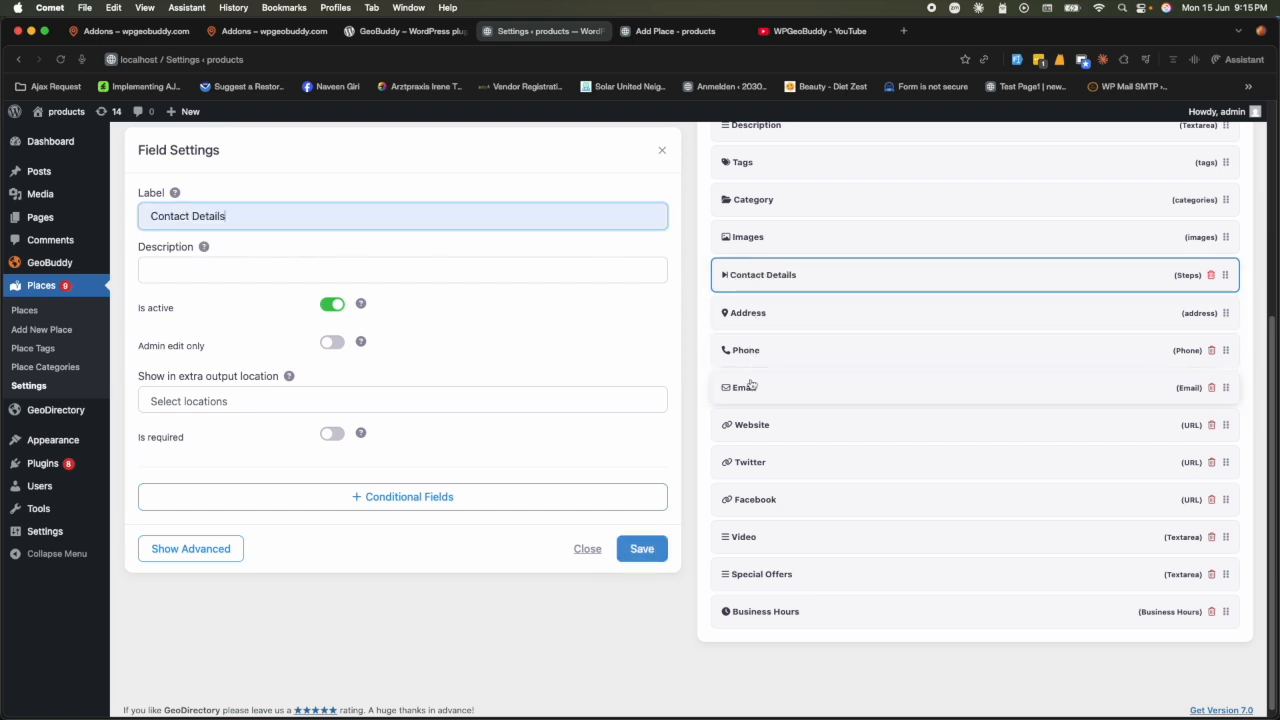
click(651, 557)
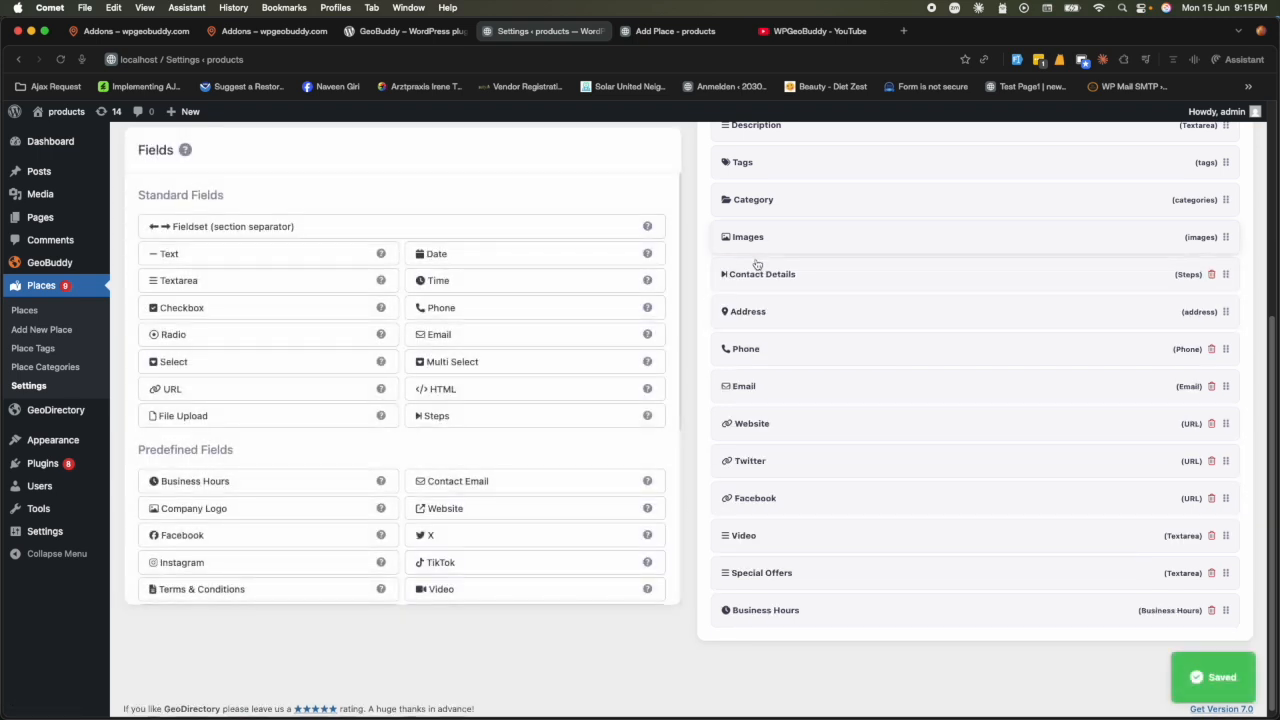
scroll(764, 321, up, 2)
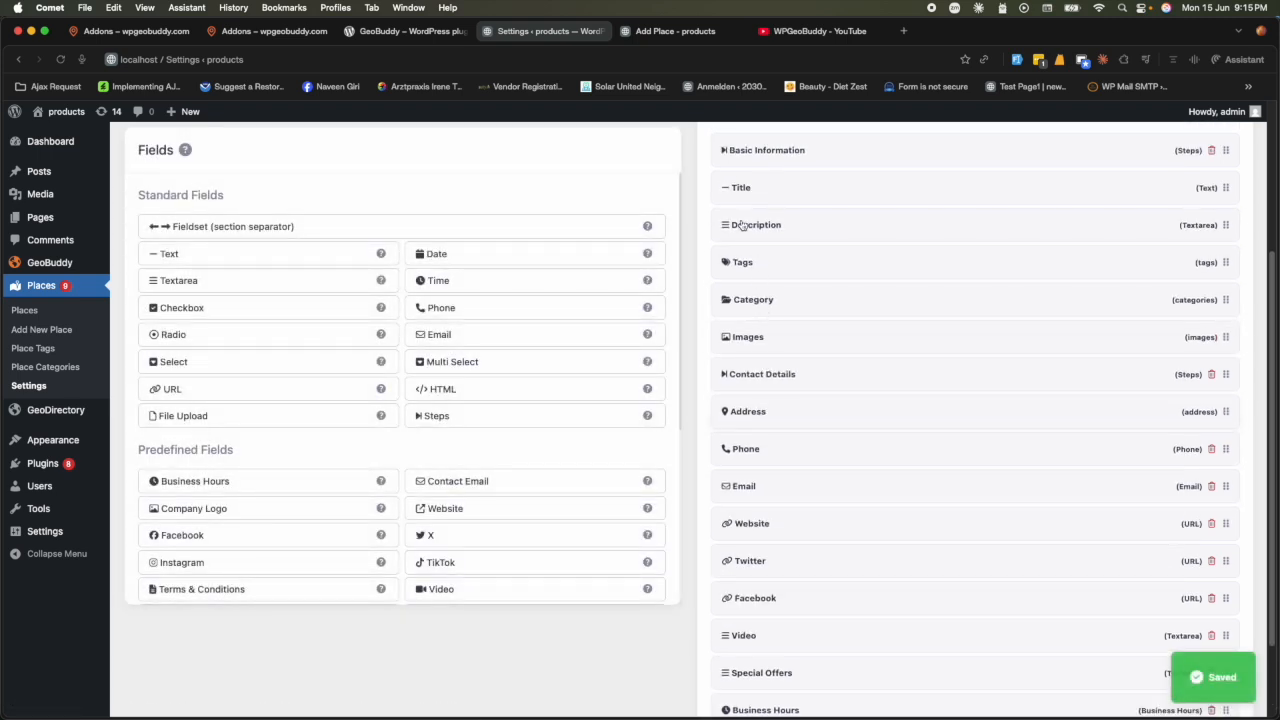
scroll(756, 361, down, 1)
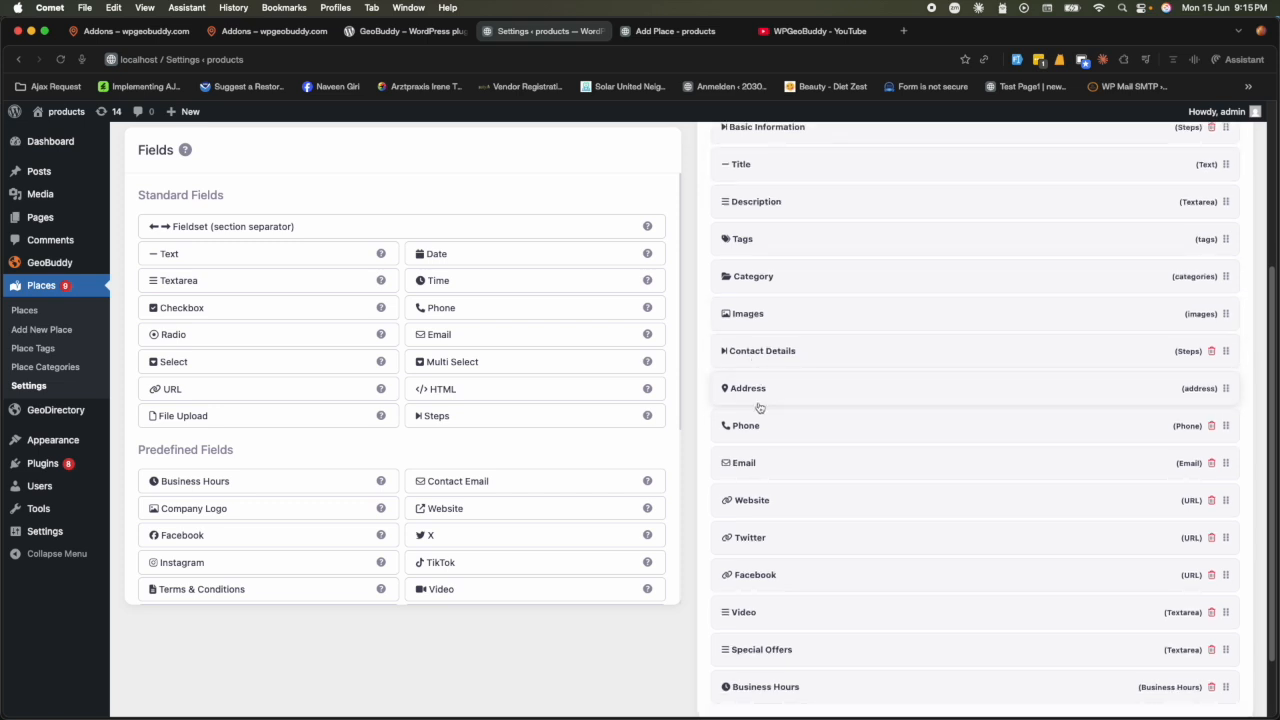
scroll(759, 404, down, 2)
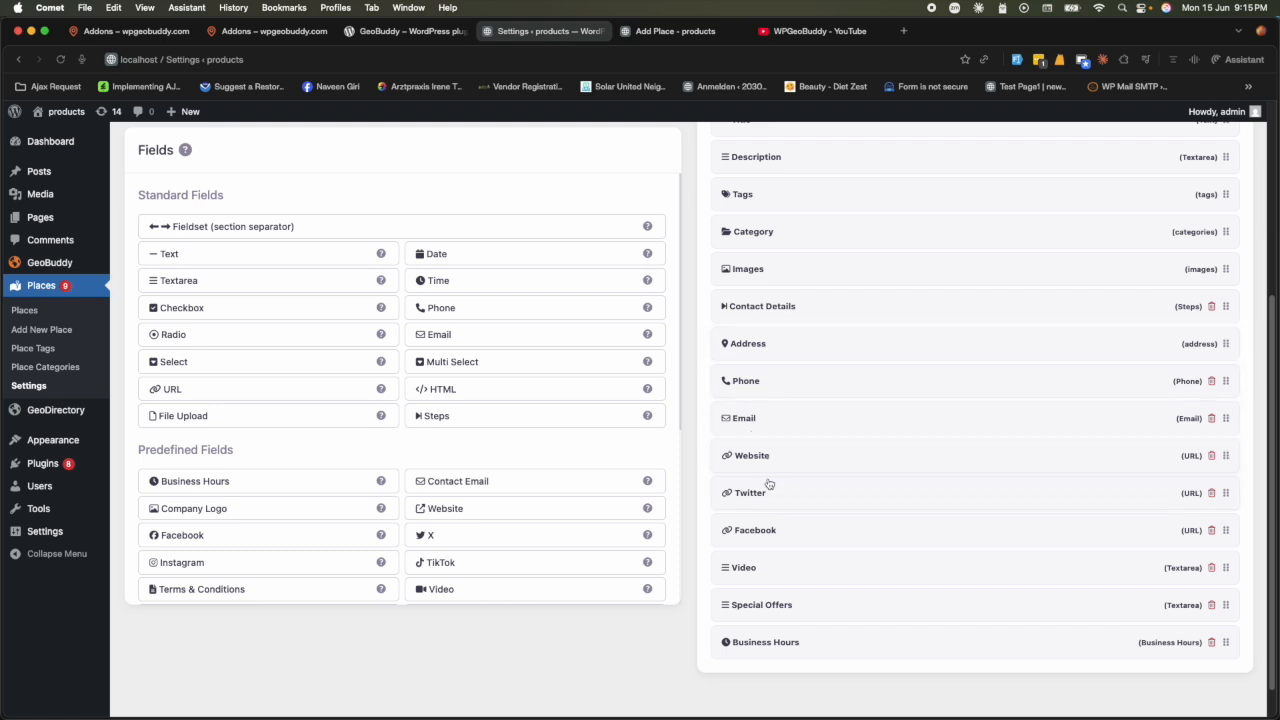
- Add a Steps field labelled 'Social Media' and save it
click(500, 423)
scroll(774, 622, down, 1)
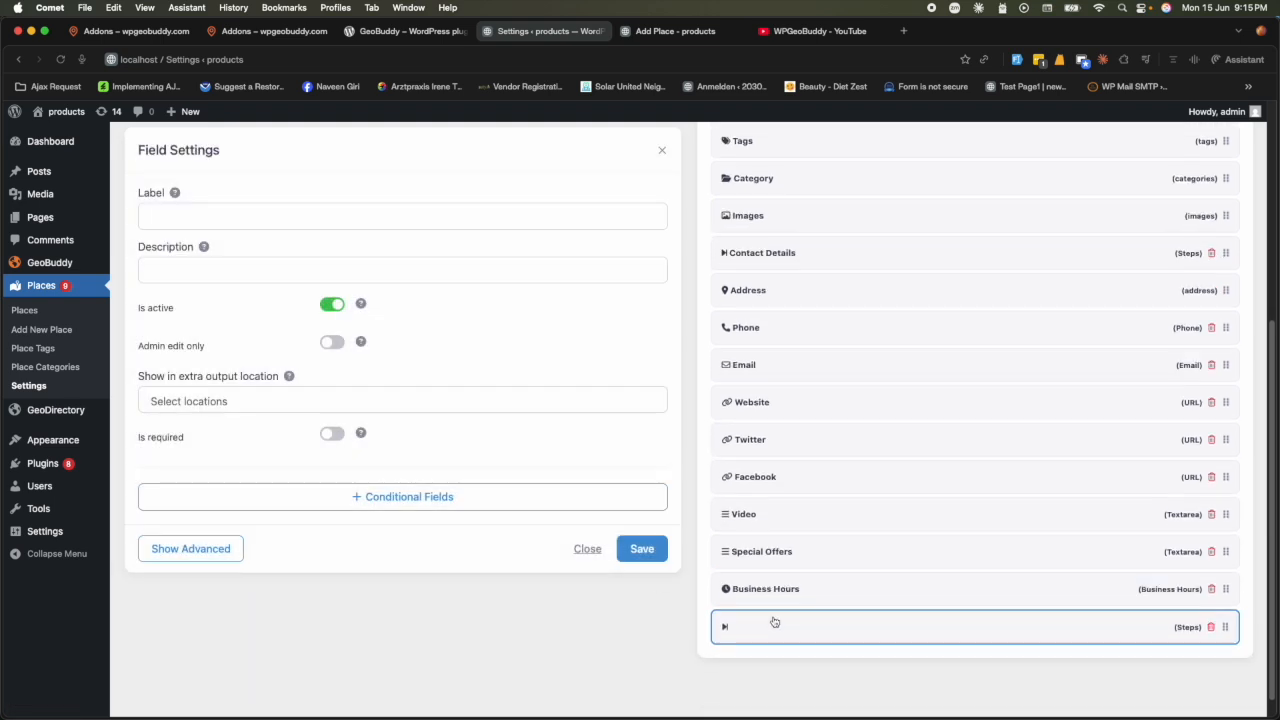
click(234, 218)
text(S)
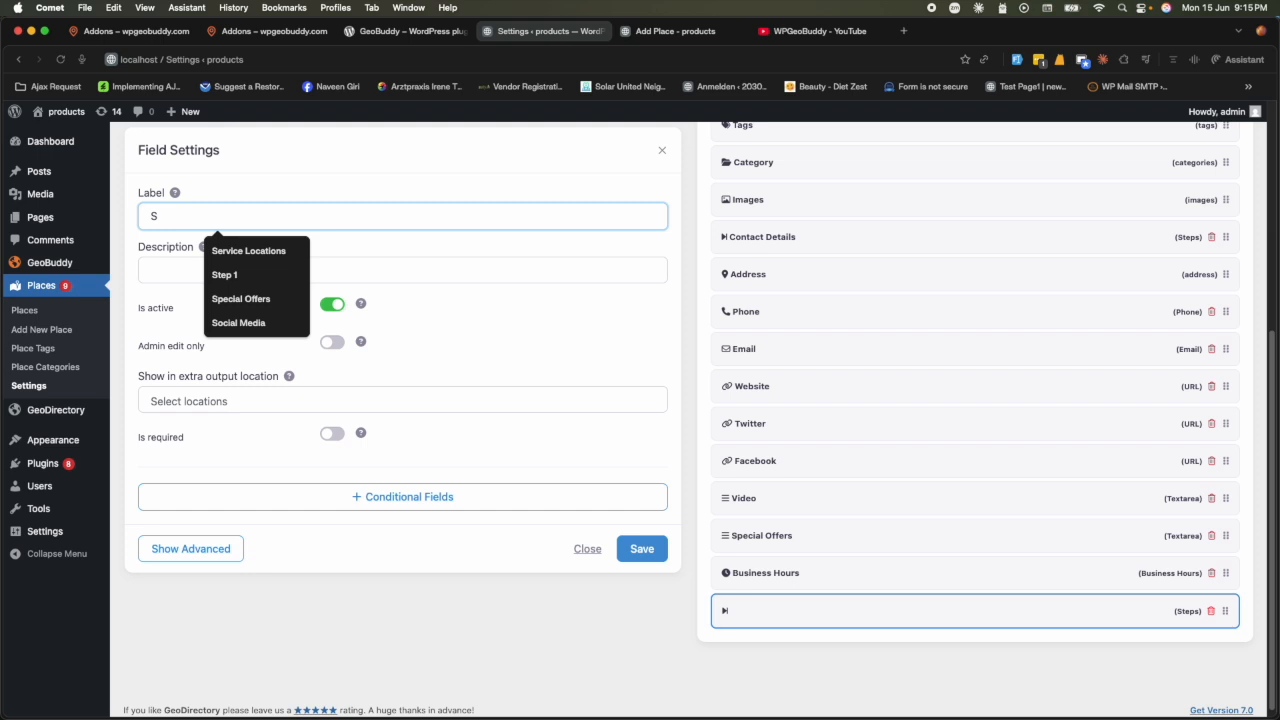
text(o)
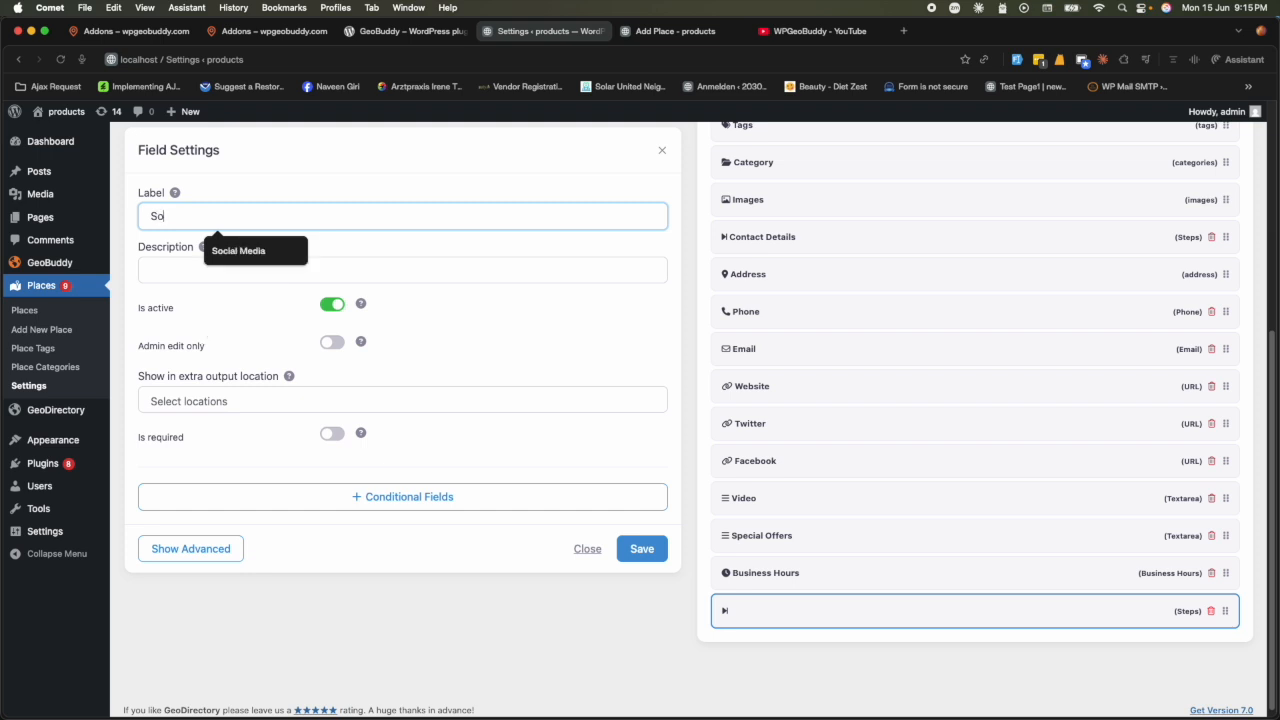
text(cial Media)
click(235, 251)
click(668, 549)
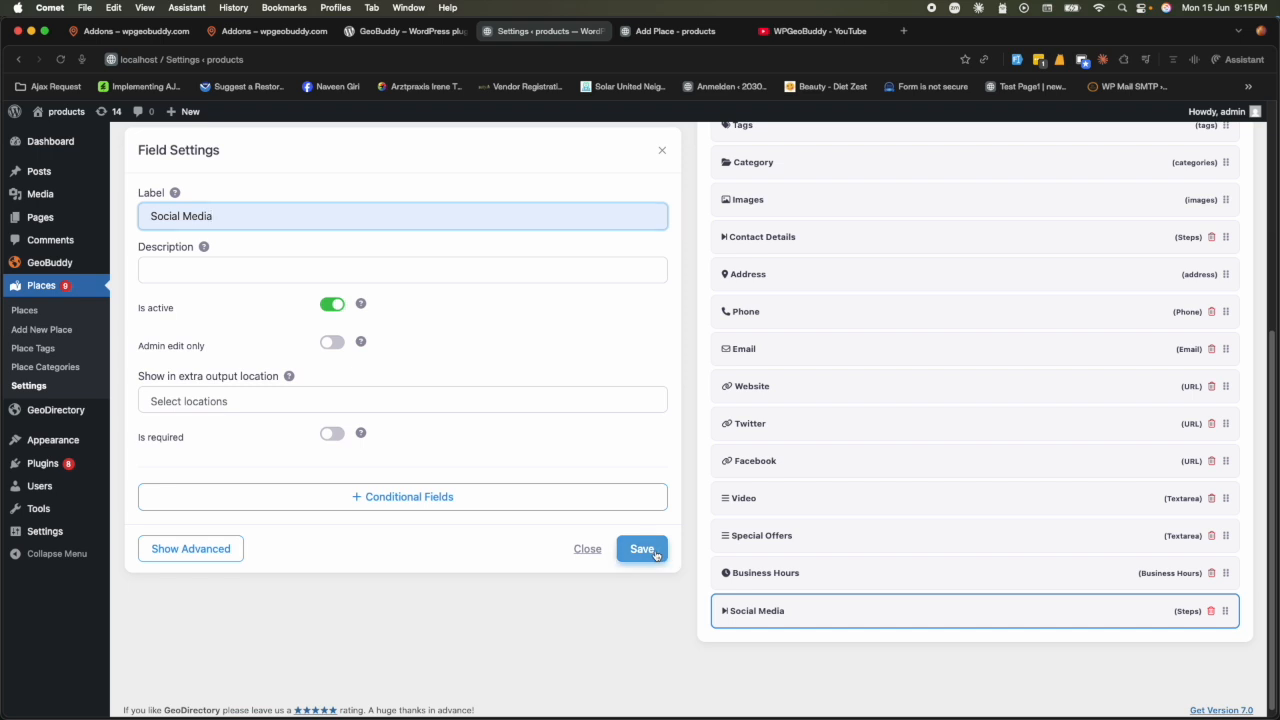
- Move the Social Media step between Website and Twitter
drag(1226, 610, 1219, 422)
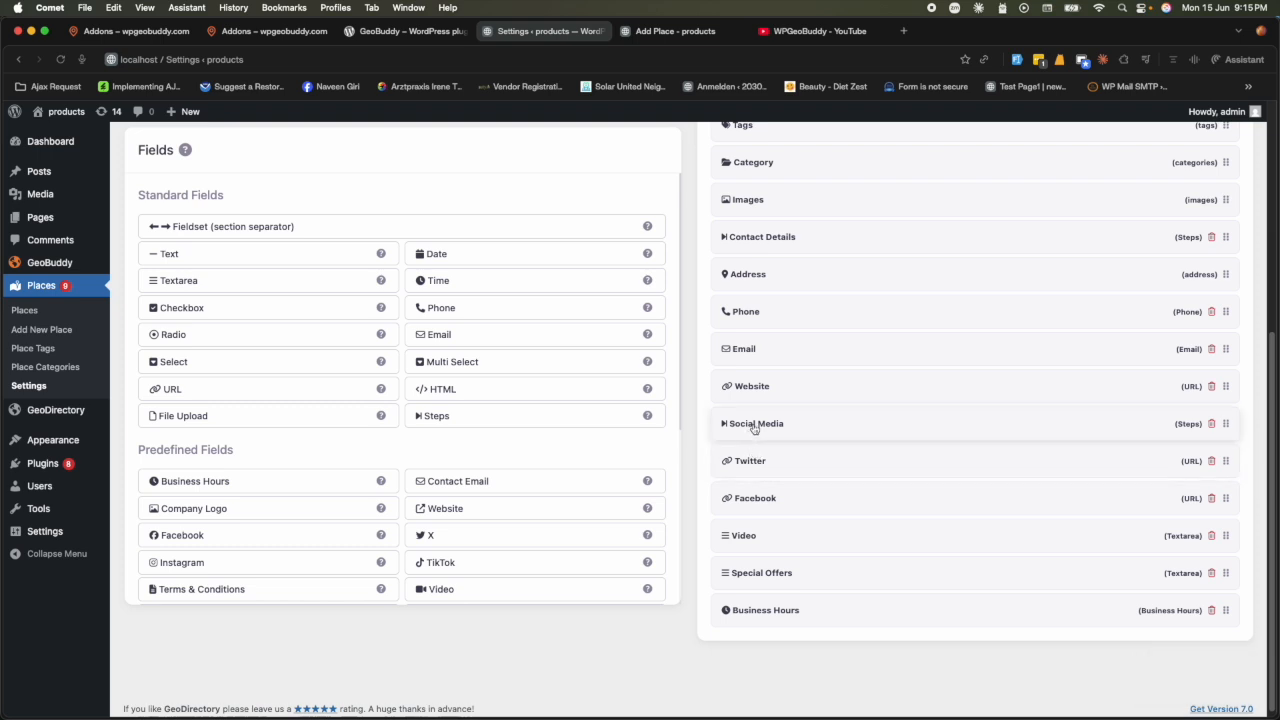
click(754, 426)
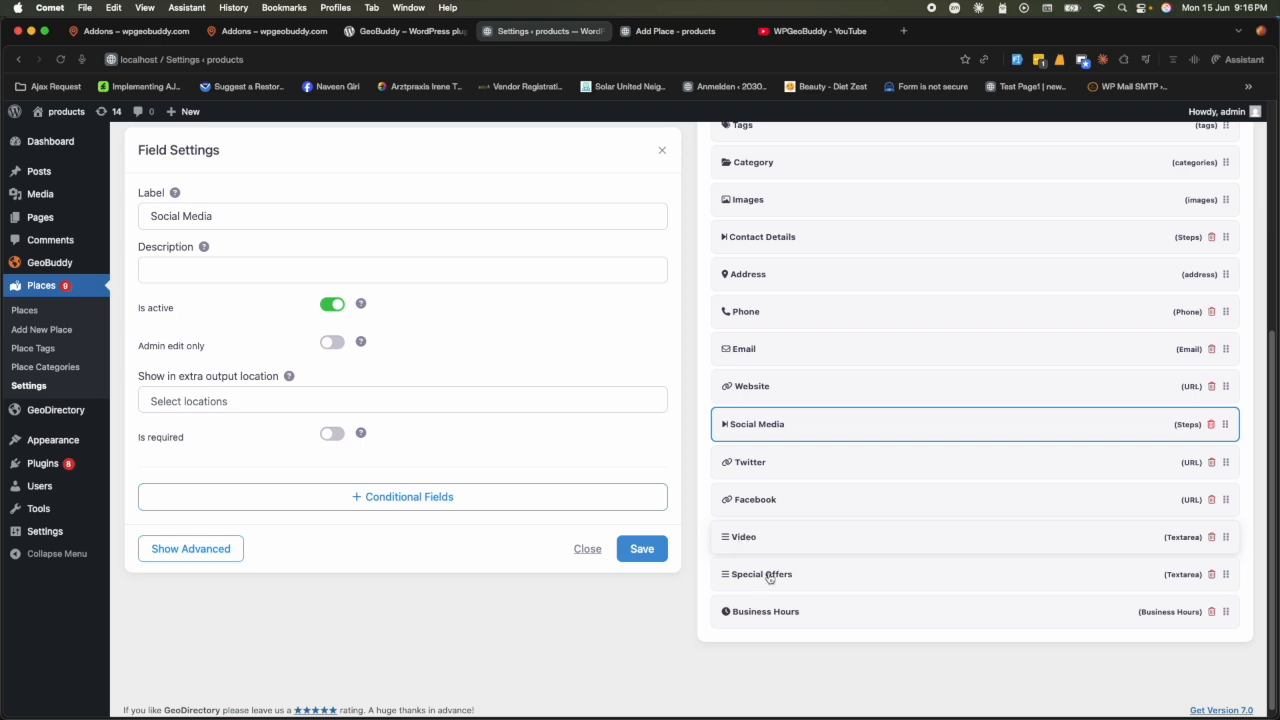
click(661, 152)
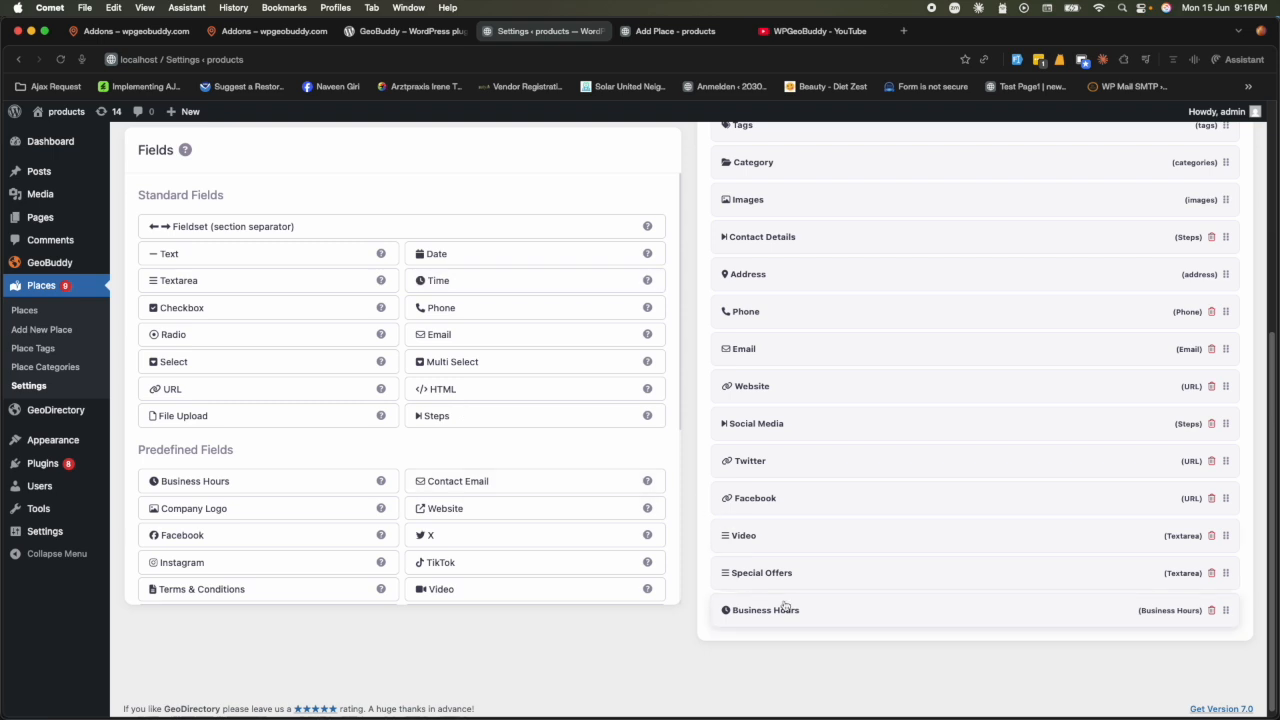
- Add an 'Other Details' step, save it, and place it between Facebook and Video
click(491, 424)
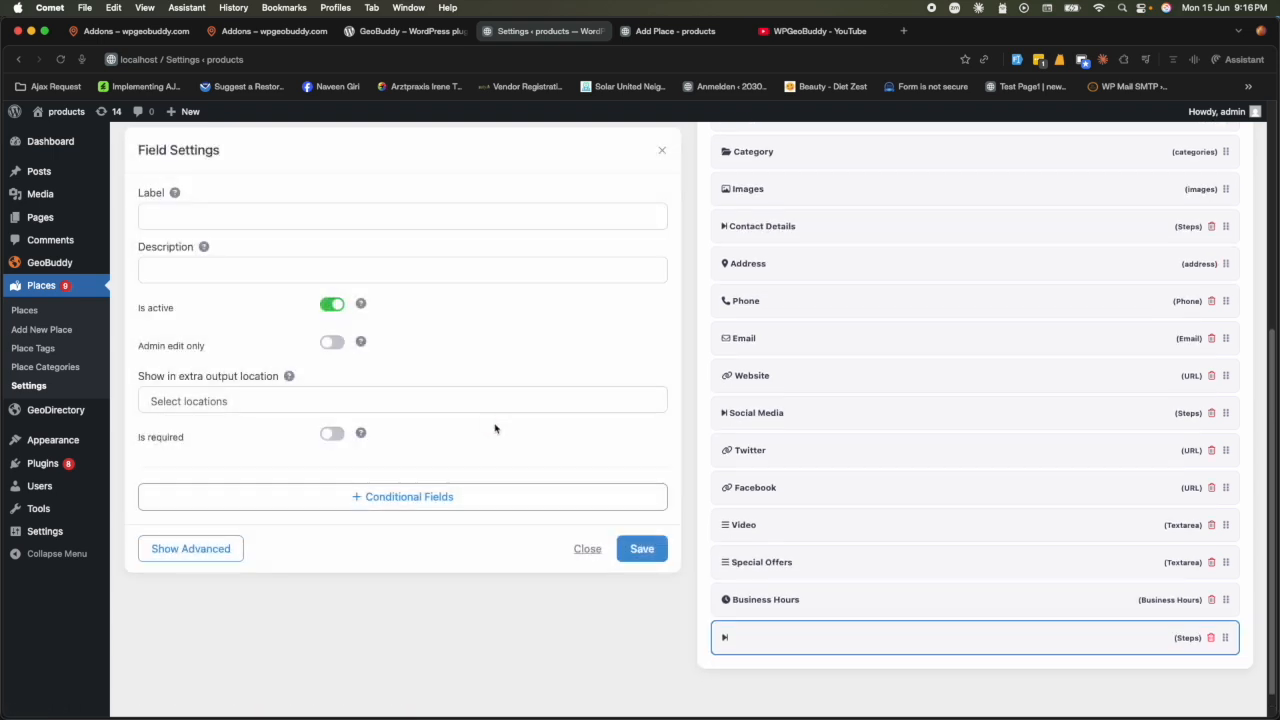
click(277, 216)
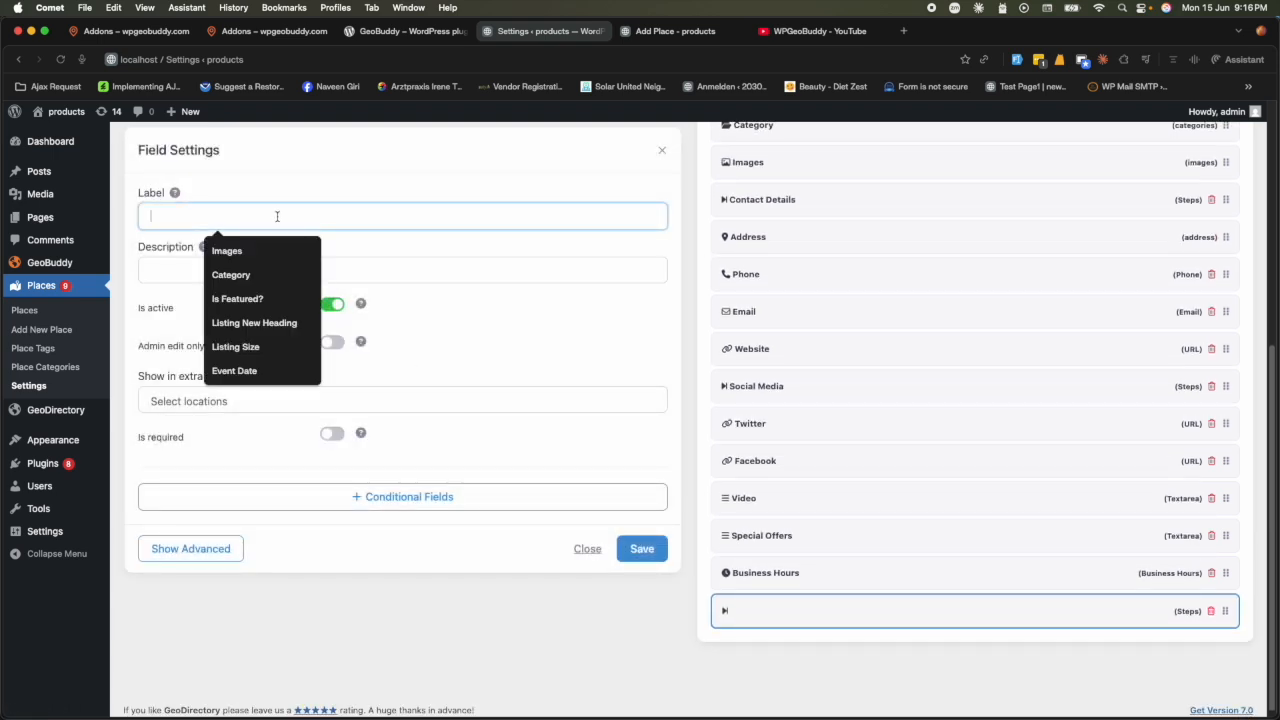
text(Other Details)
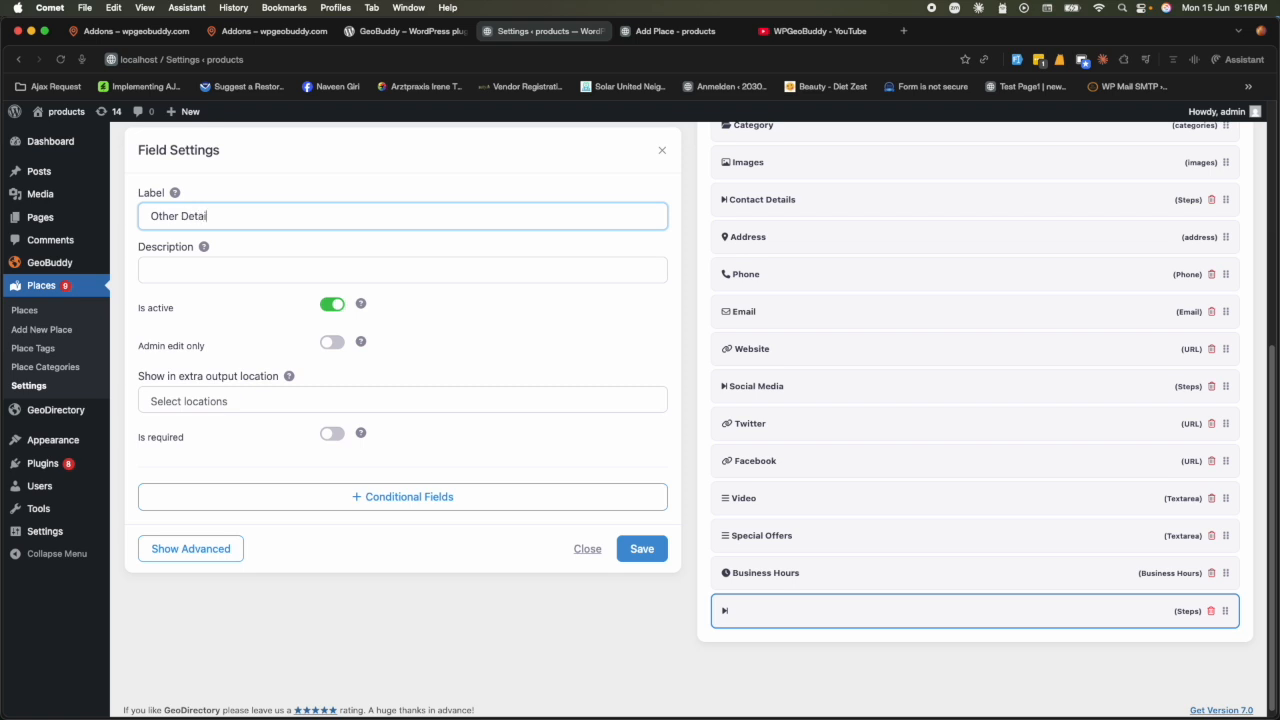
click(642, 549)
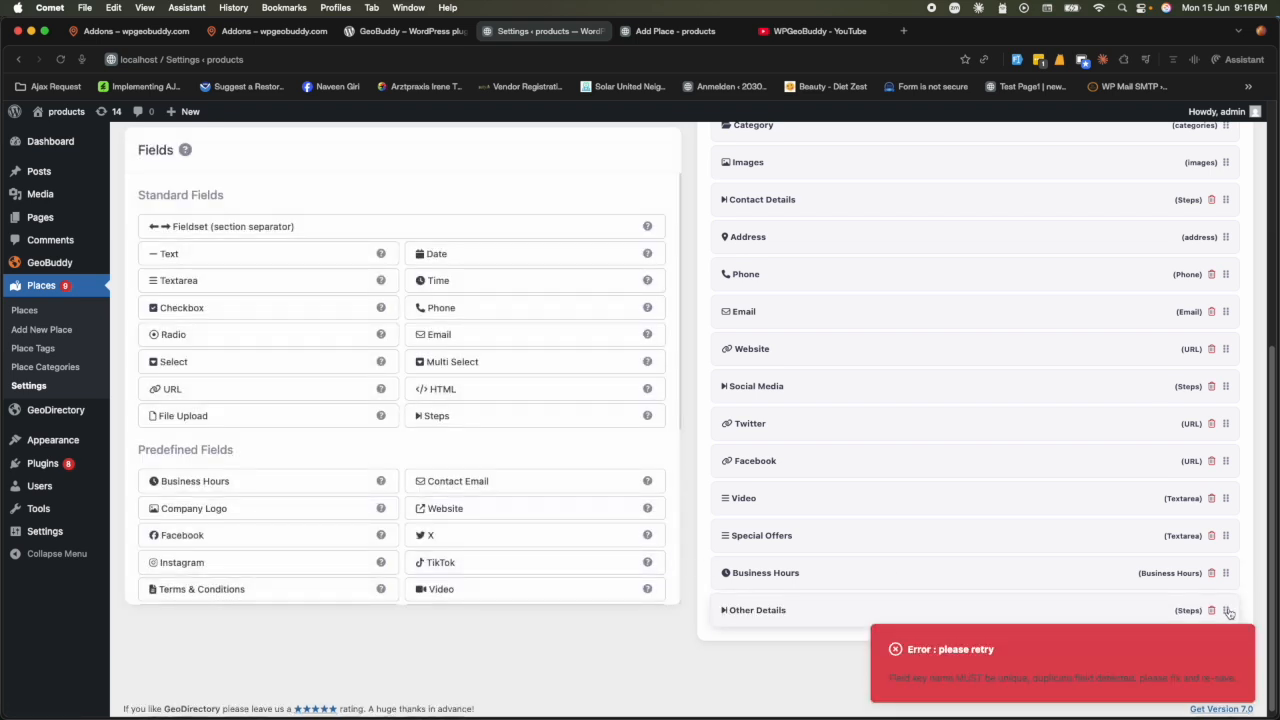
drag(1227, 610, 1227, 497)
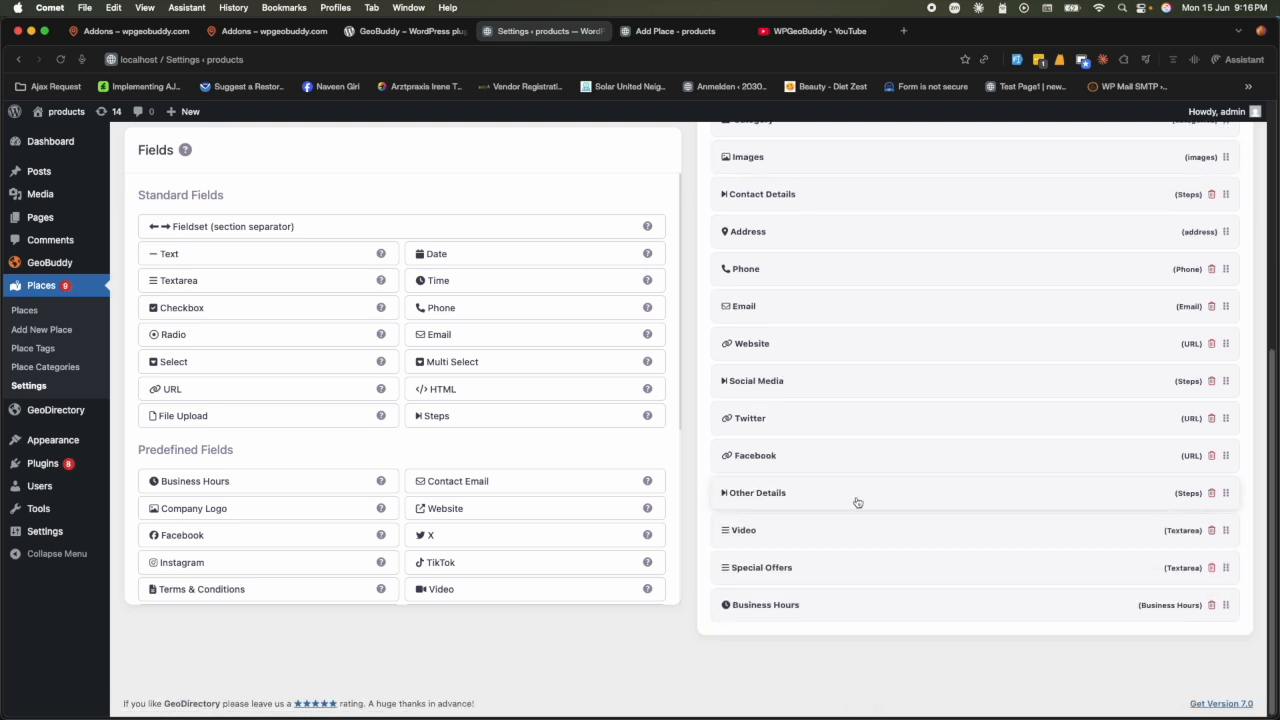
scroll(844, 534, up, 5)
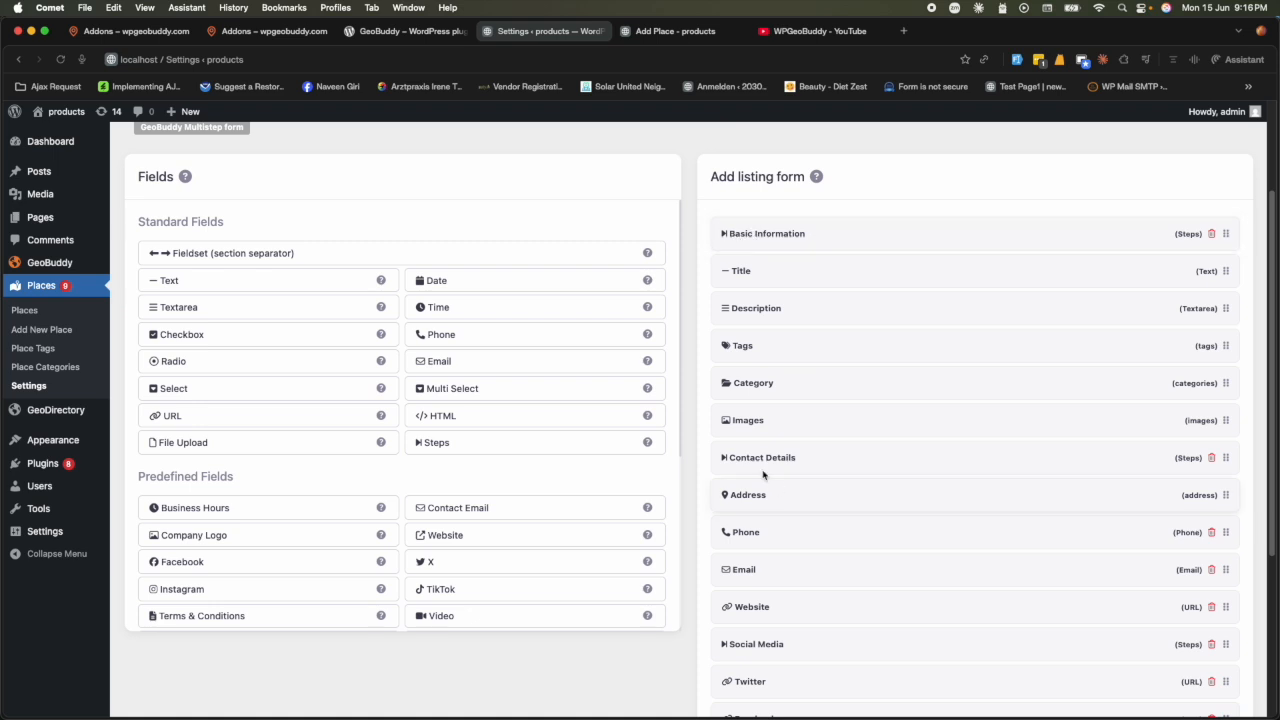
scroll(805, 475, down, 1)
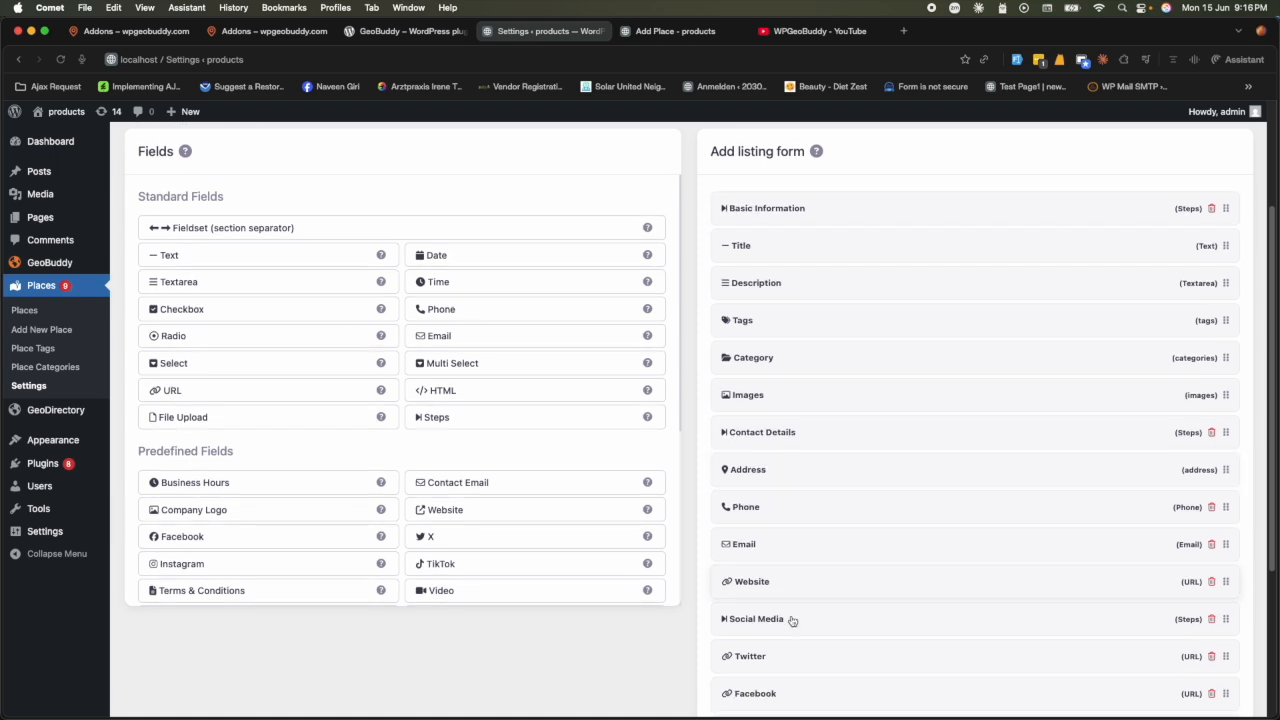
scroll(813, 624, down, 5)
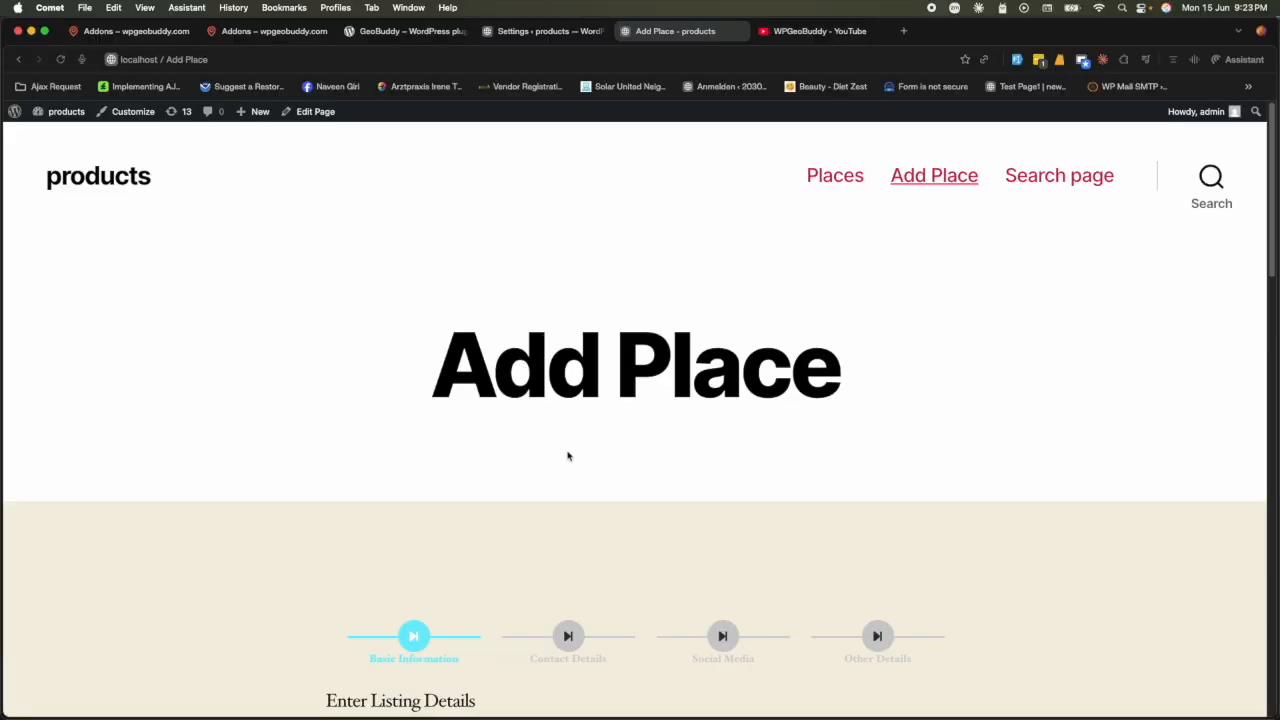
- Fill the Place Title with 'GD Test'
scroll(567, 456, down, 10)
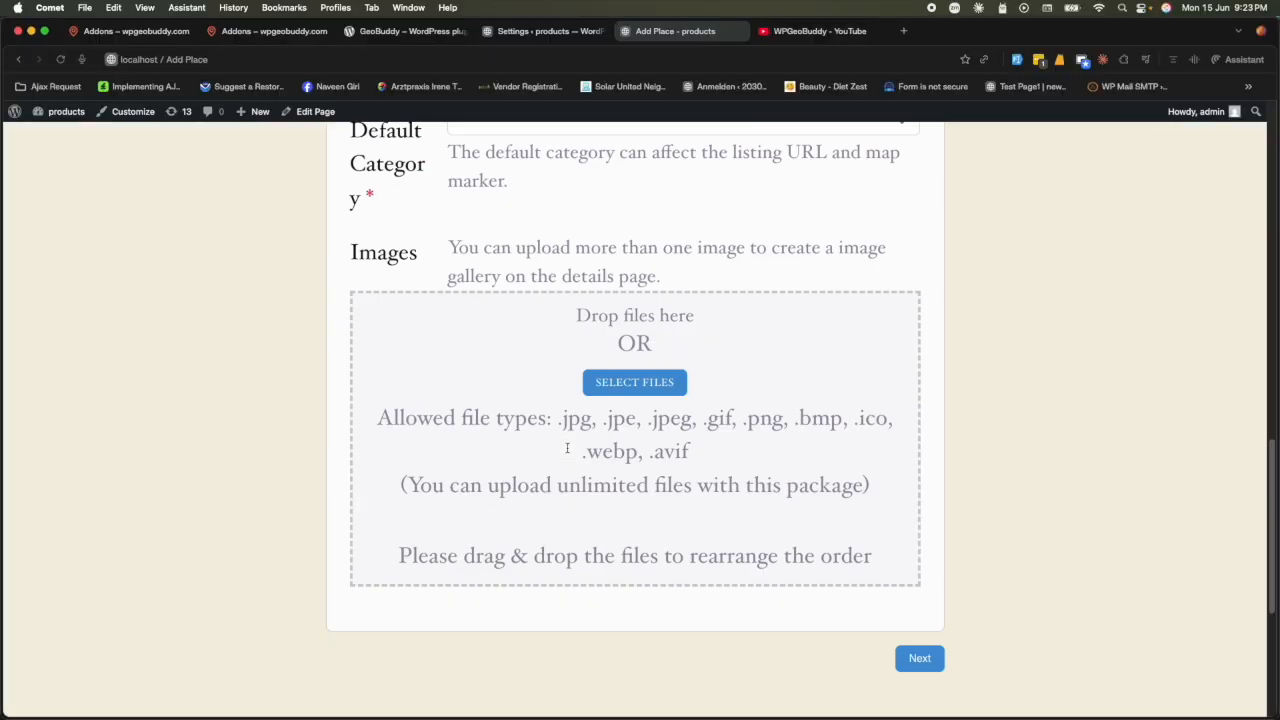
scroll(567, 448, up, 10)
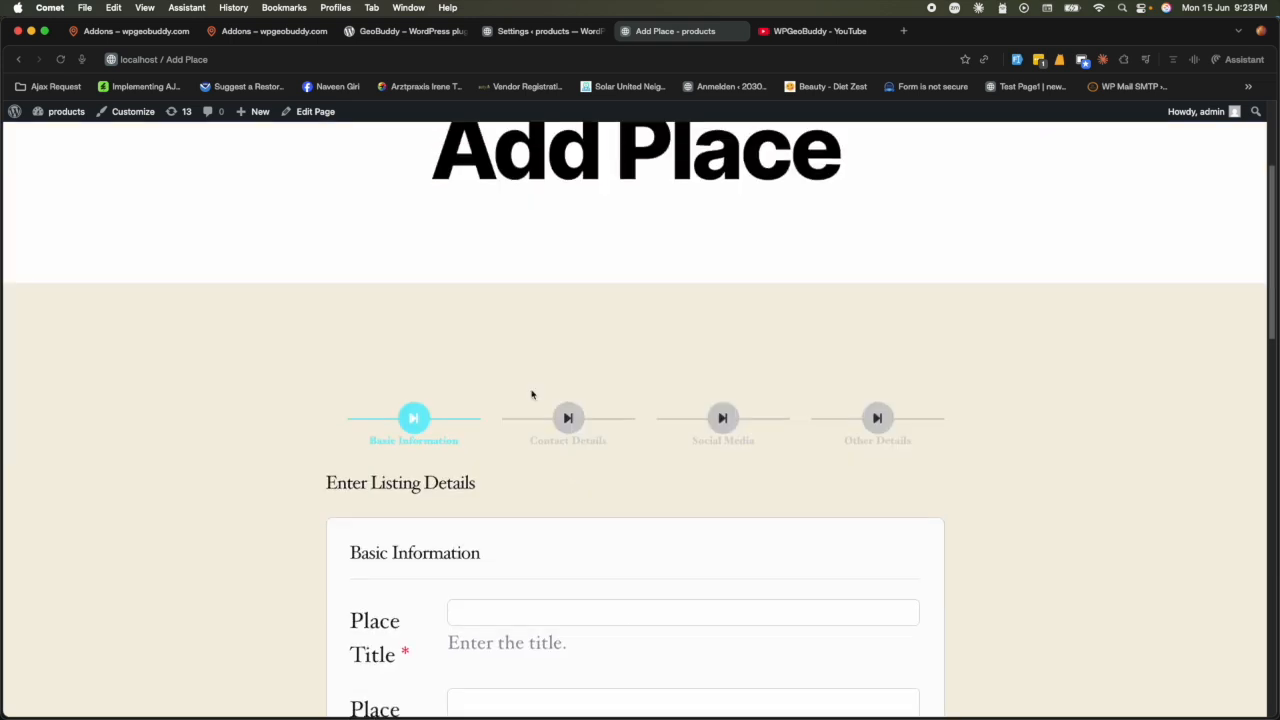
scroll(629, 473, down, 15)
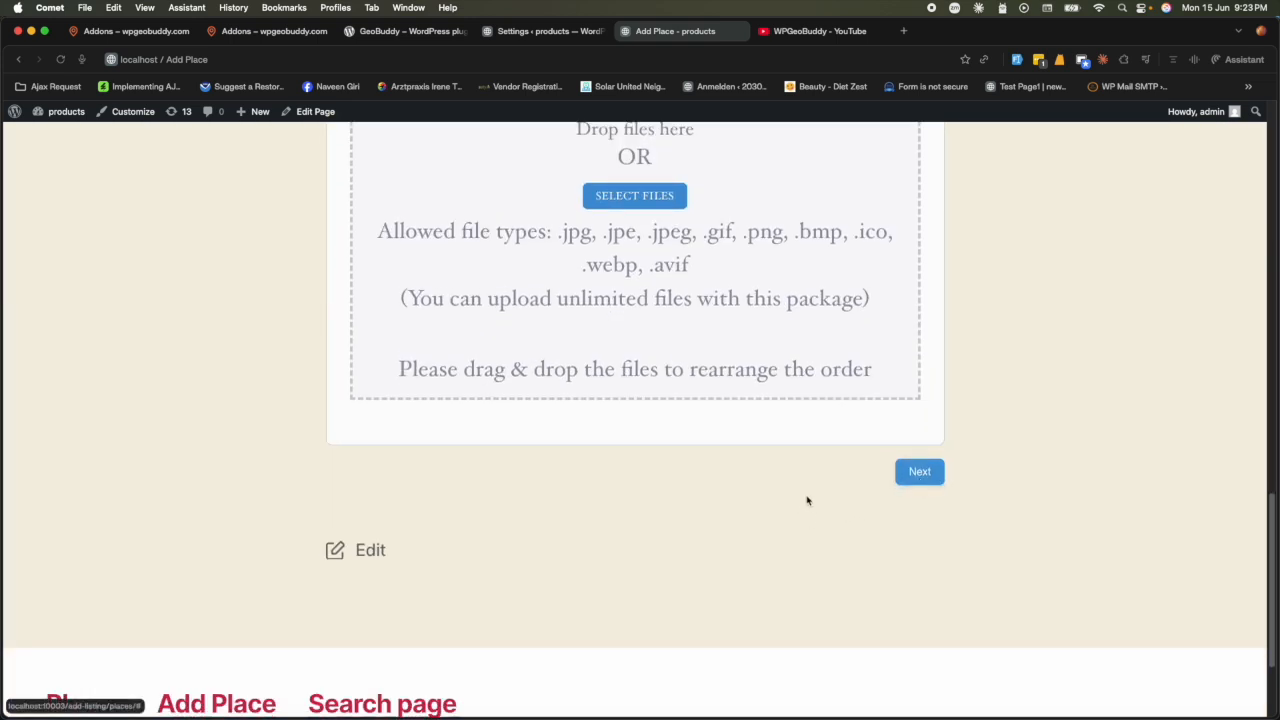
scroll(820, 505, up, 8)
scroll(615, 480, up, 4)
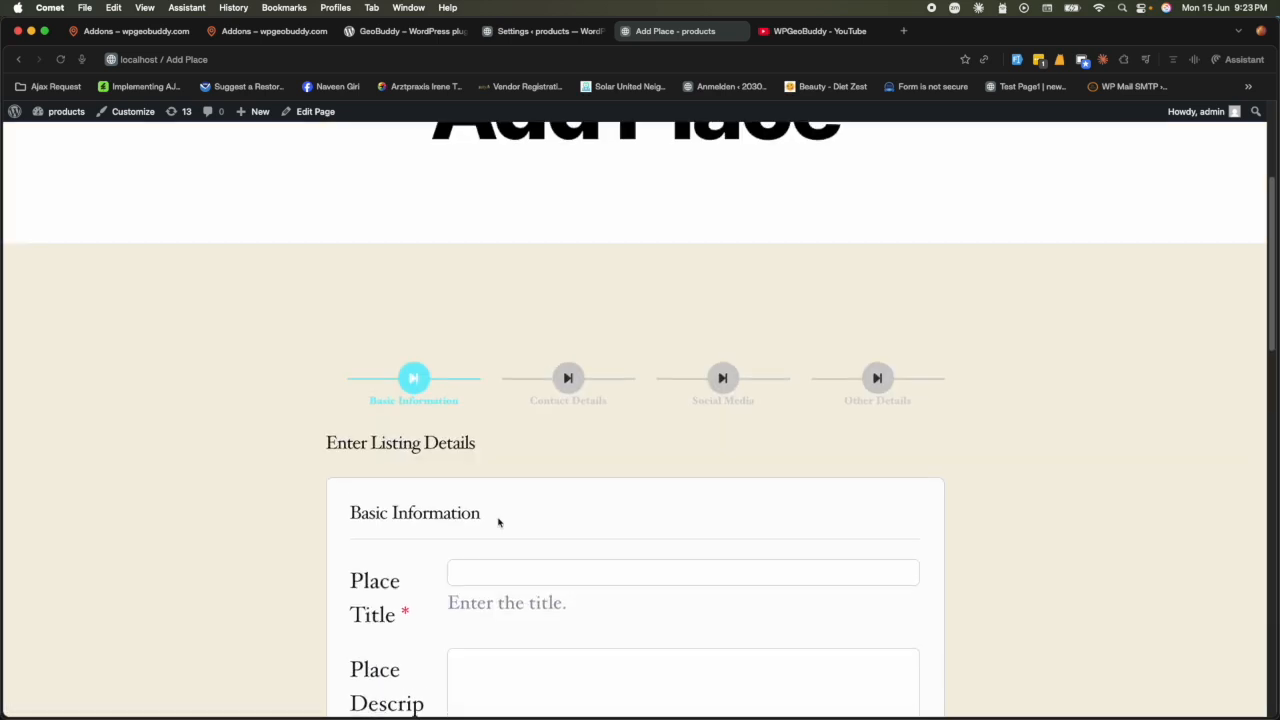
scroll(500, 500, down, 2)
click(503, 474)
click(540, 508)
scroll(500, 540, down, 2)
- Enter 'asdasd' as the description and choose the Attractions category
click(516, 534)
scroll(740, 571, down, 15)
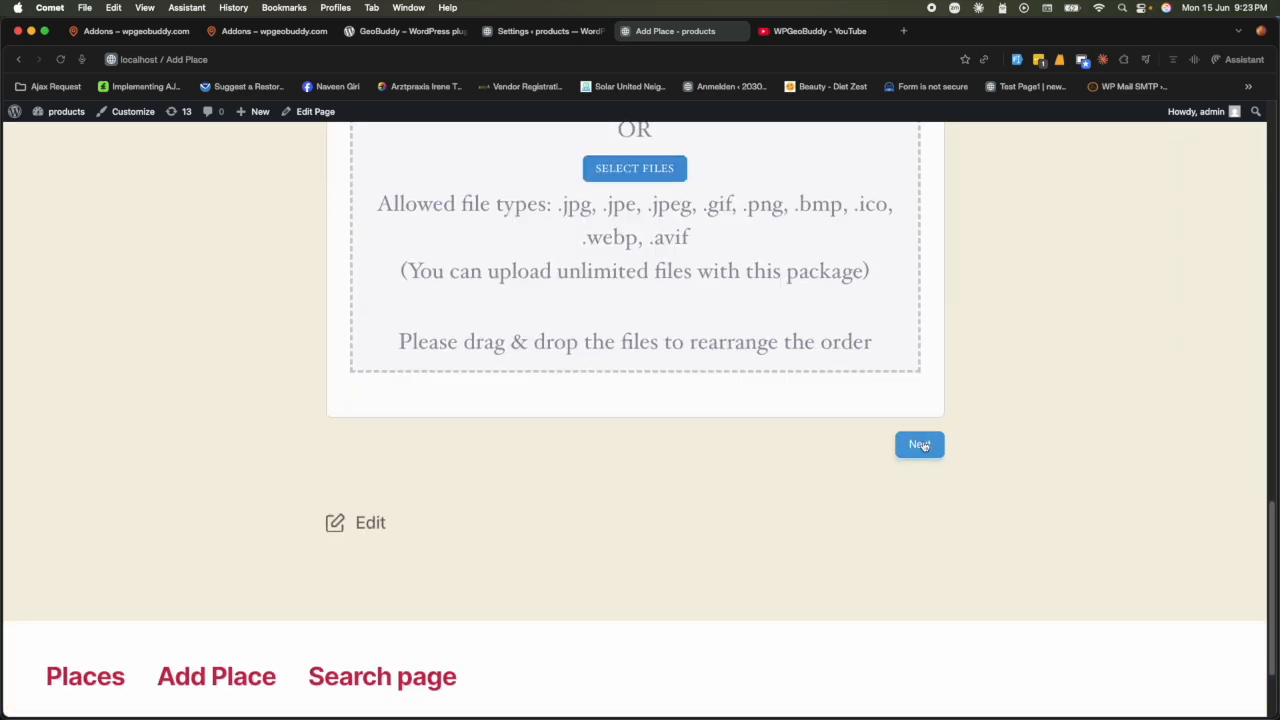
click(921, 445)
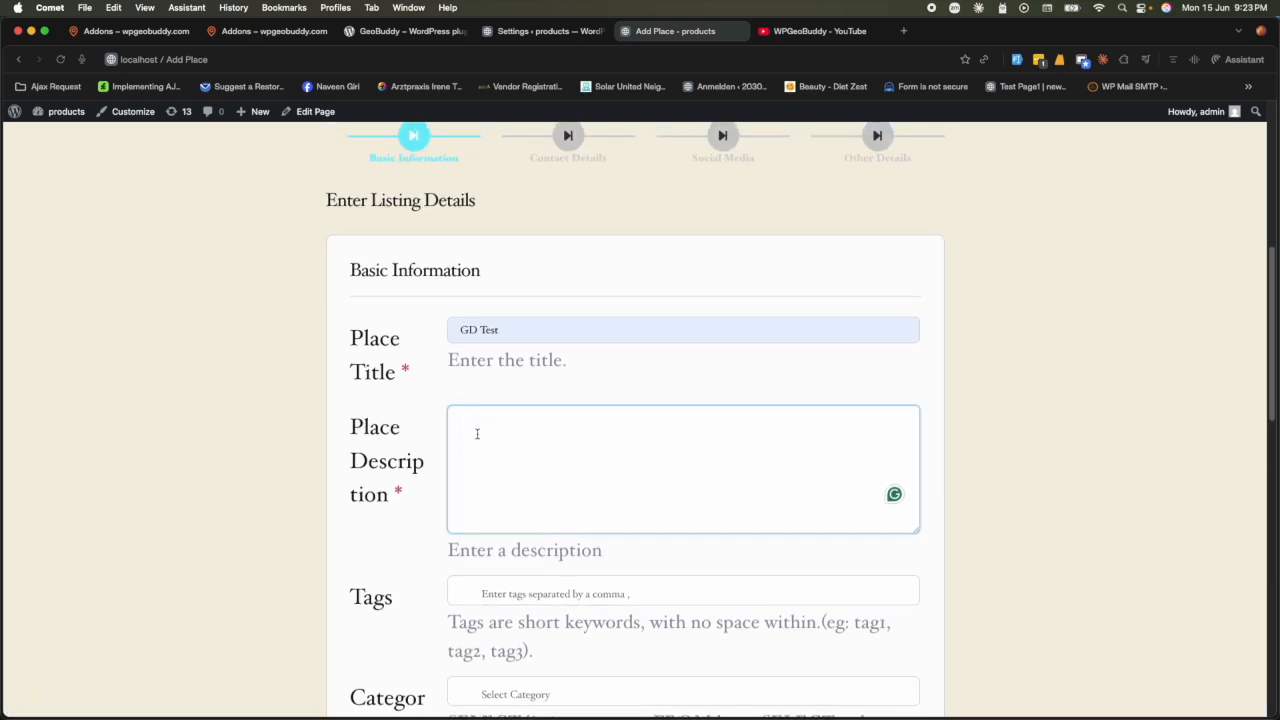
text(asdasd)
scroll(480, 470, down, 3)
click(509, 443)
click(509, 465)
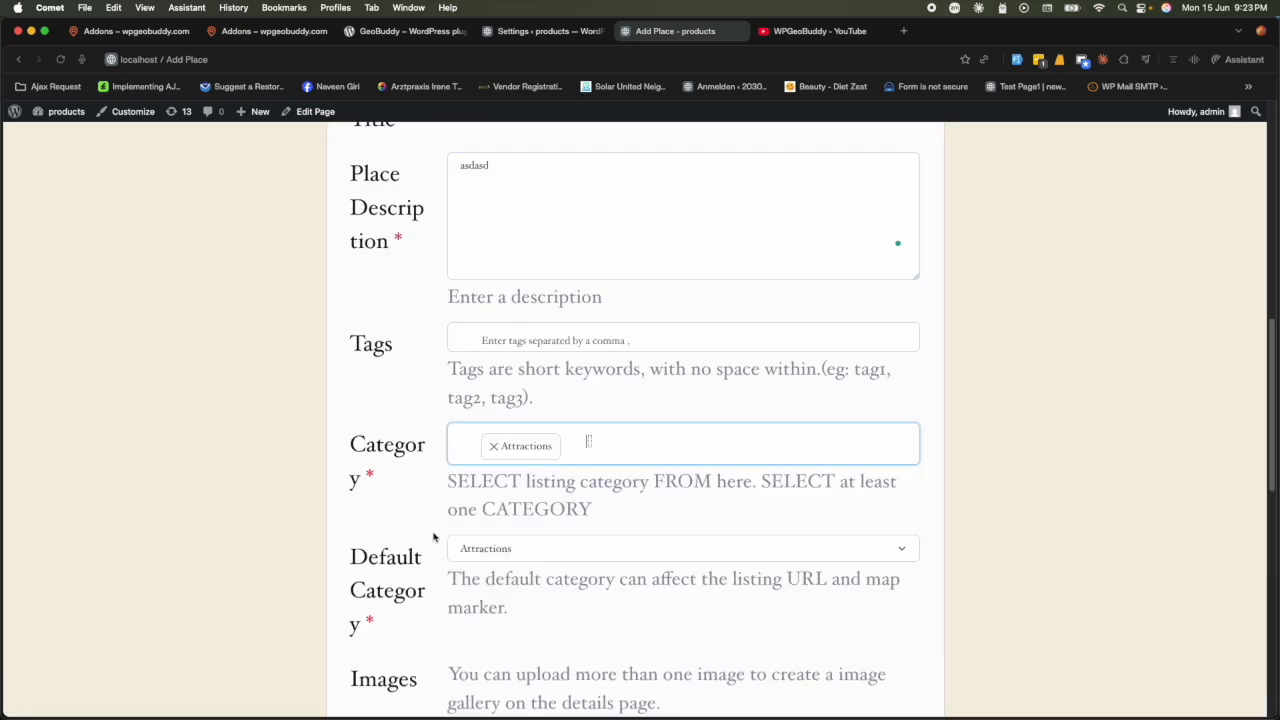
scroll(423, 551, down, 5)
scroll(686, 578, down, 5)
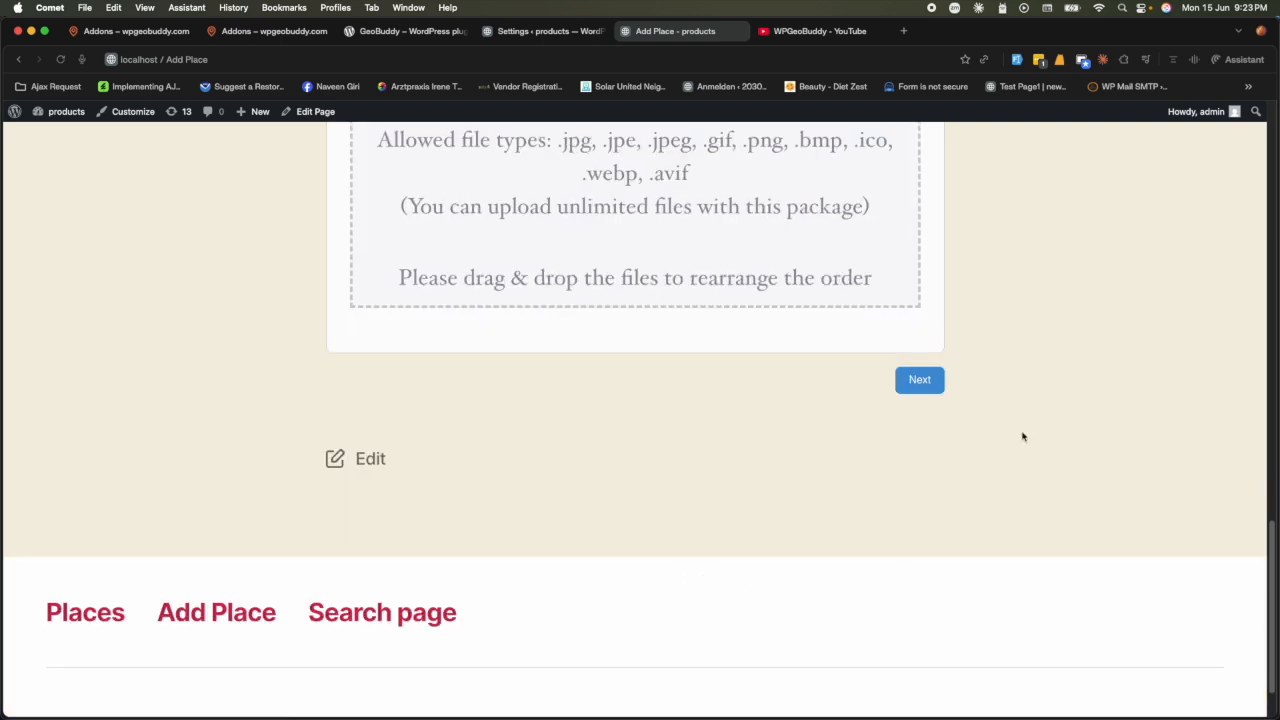
- Advance to Contact Details, then switch back and forth with Basic Information via the step icons
click(920, 380)
scroll(718, 488, up, 2)
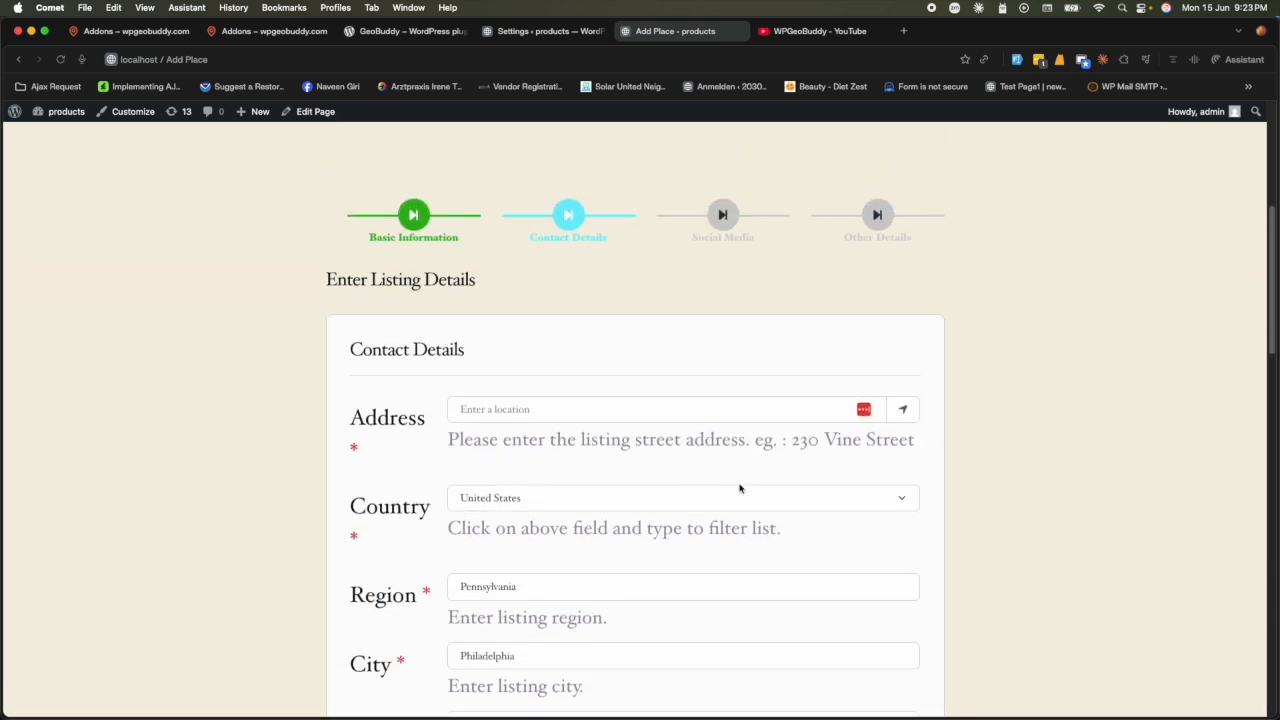
click(414, 216)
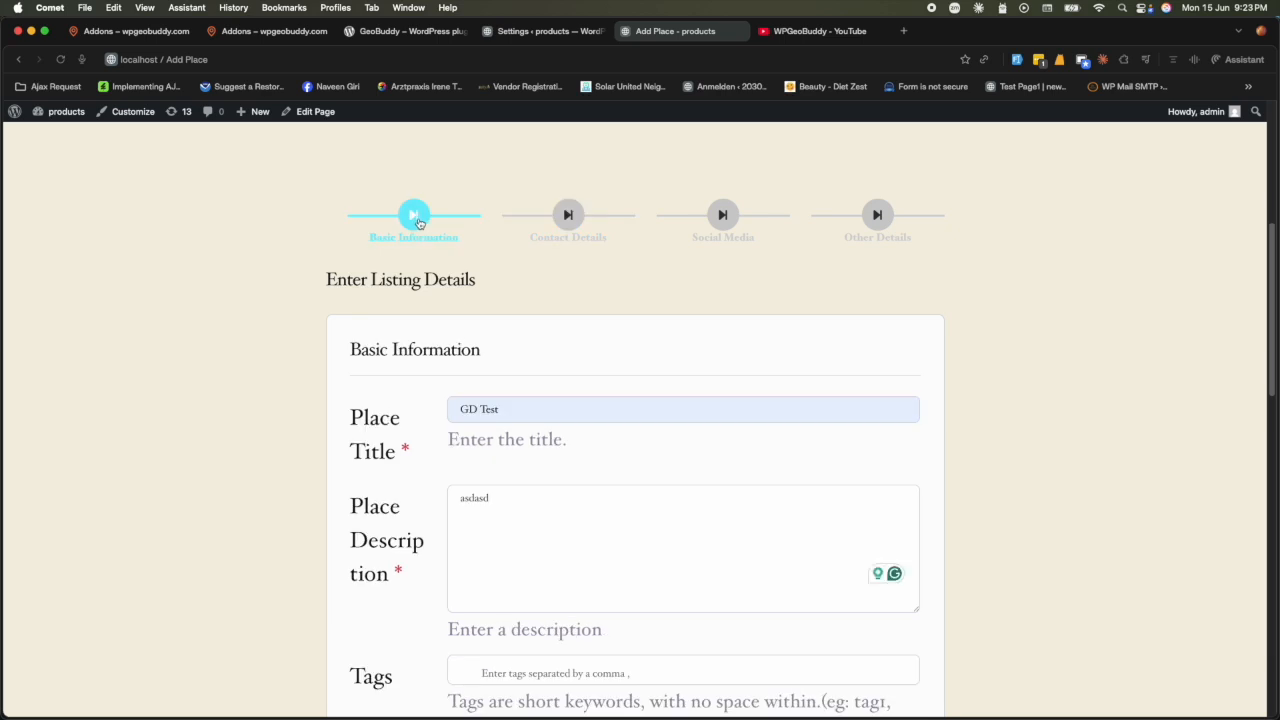
click(567, 216)
click(416, 216)
click(566, 216)
click(418, 213)
click(571, 215)
click(414, 216)
click(569, 214)
scroll(546, 395, down, 2)
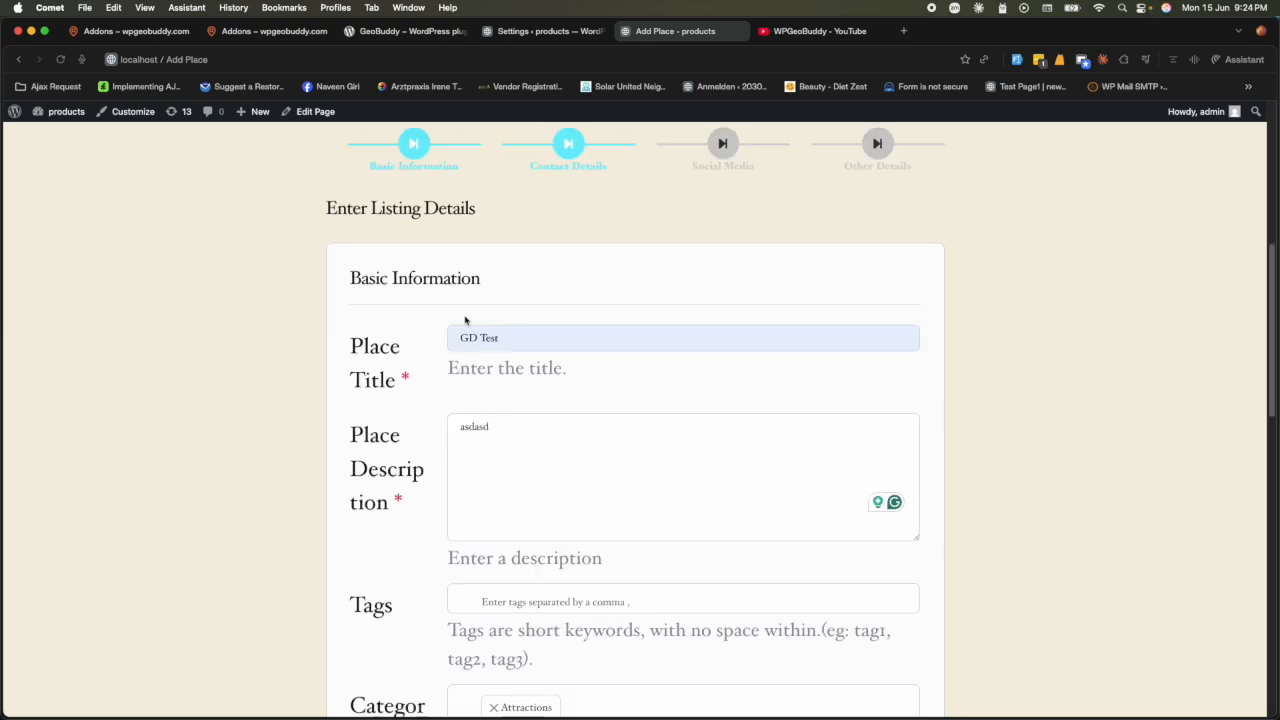
scroll(610, 430, down, 1)
scroll(594, 431, up, 8)
scroll(593, 433, down, 3)
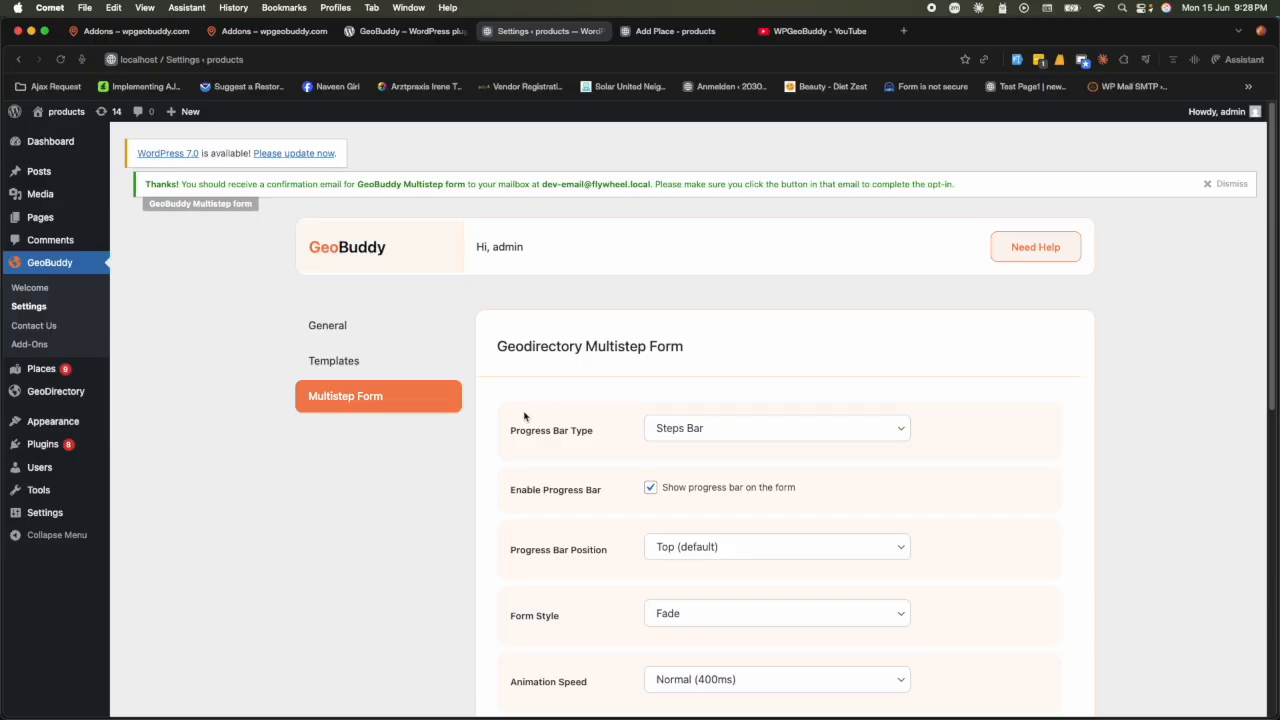
- Scroll to the Progress Bar Type setting, currently Steps Bar, in Multistep Form settings
scroll(524, 416, down, 1)
drag(511, 401, 590, 403)
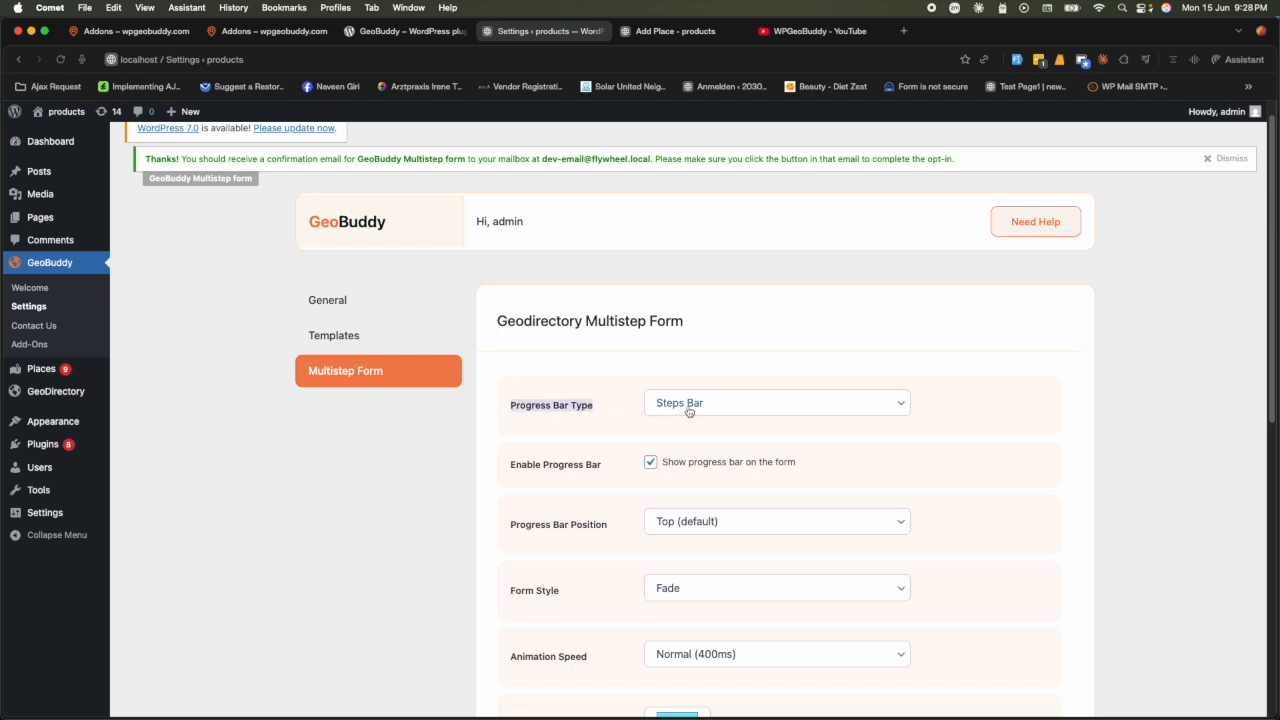
- Compare Steps Bar and Percentage Bar on the Add Place page, ending with Percentage Bar selected
click(665, 31)
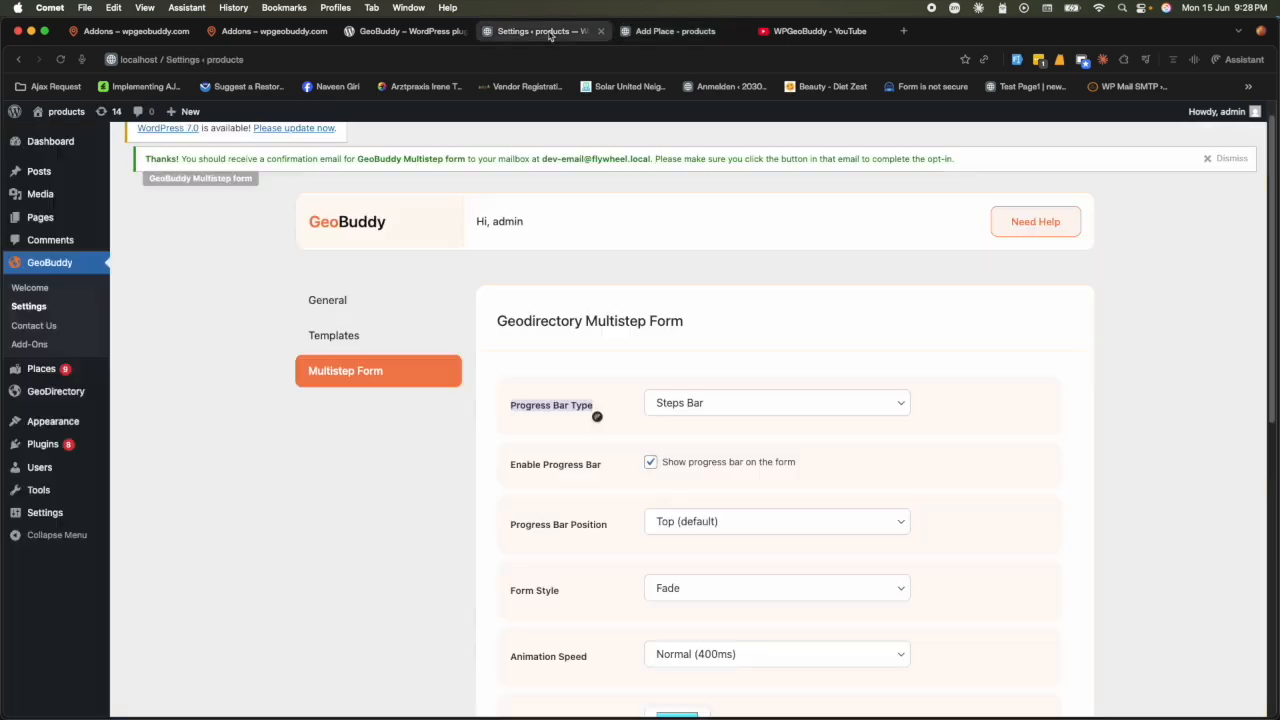
click(550, 31)
click(680, 405)
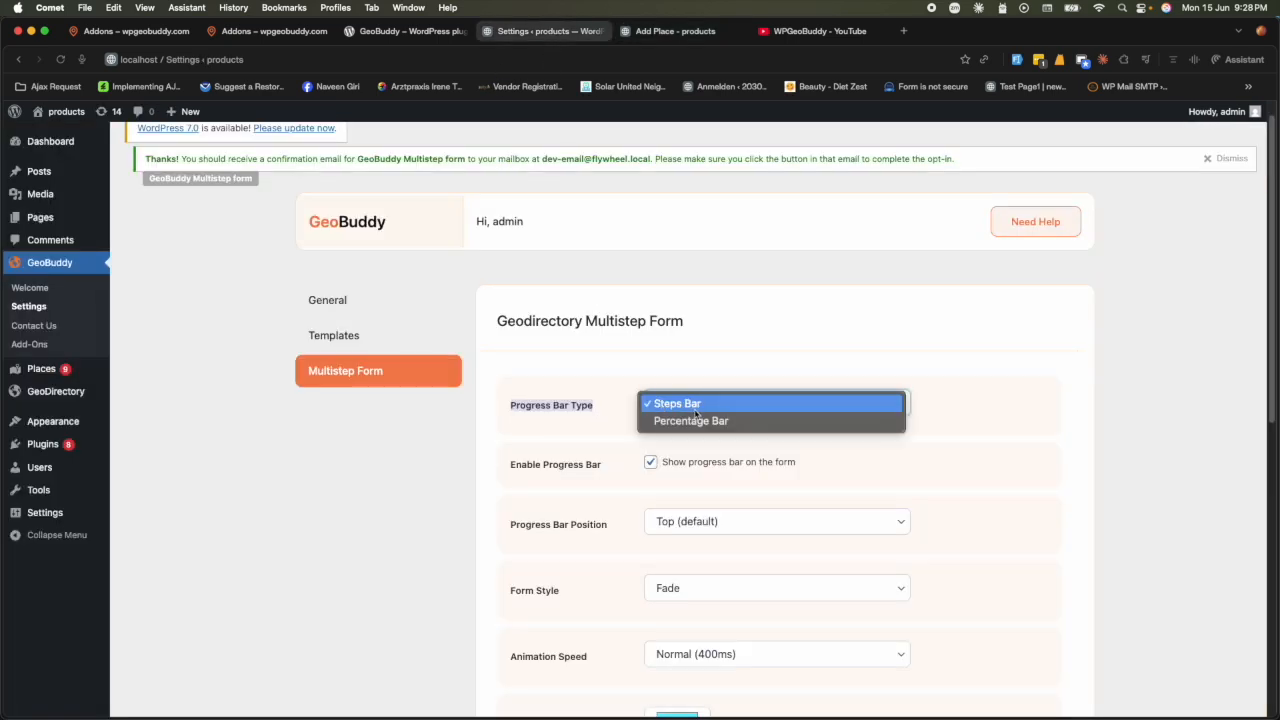
click(682, 421)
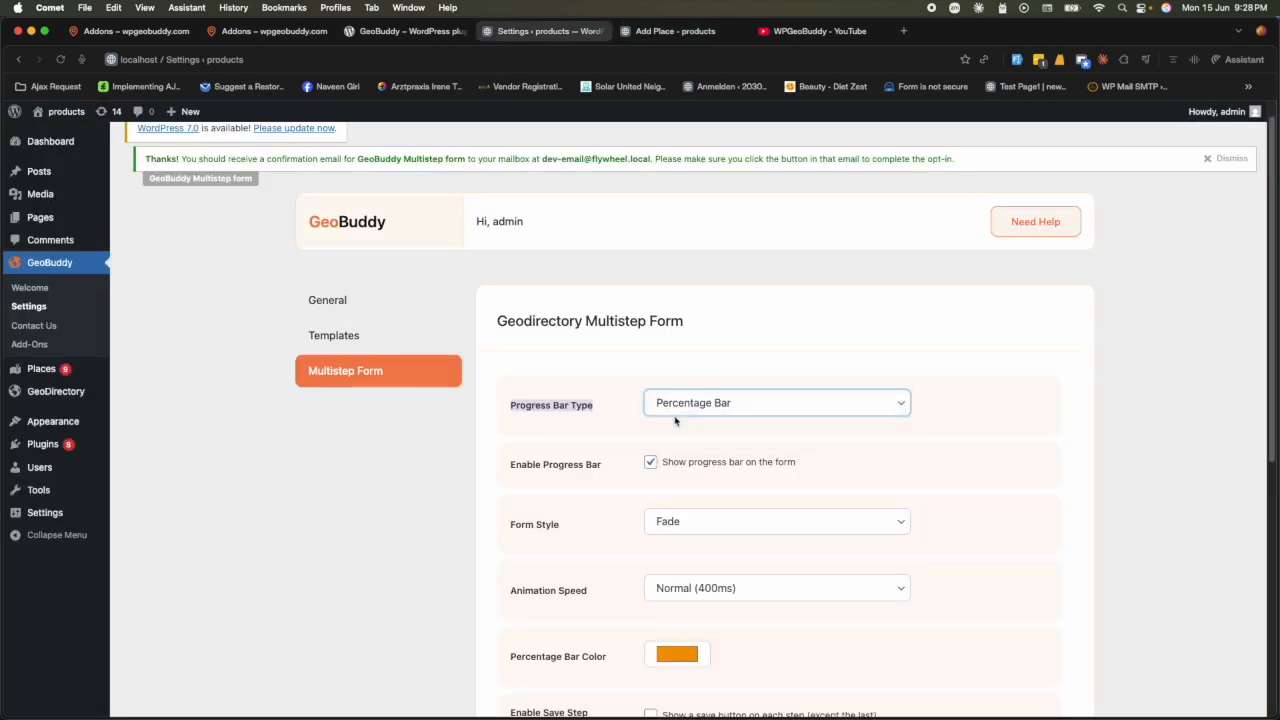
click(685, 405)
click(690, 381)
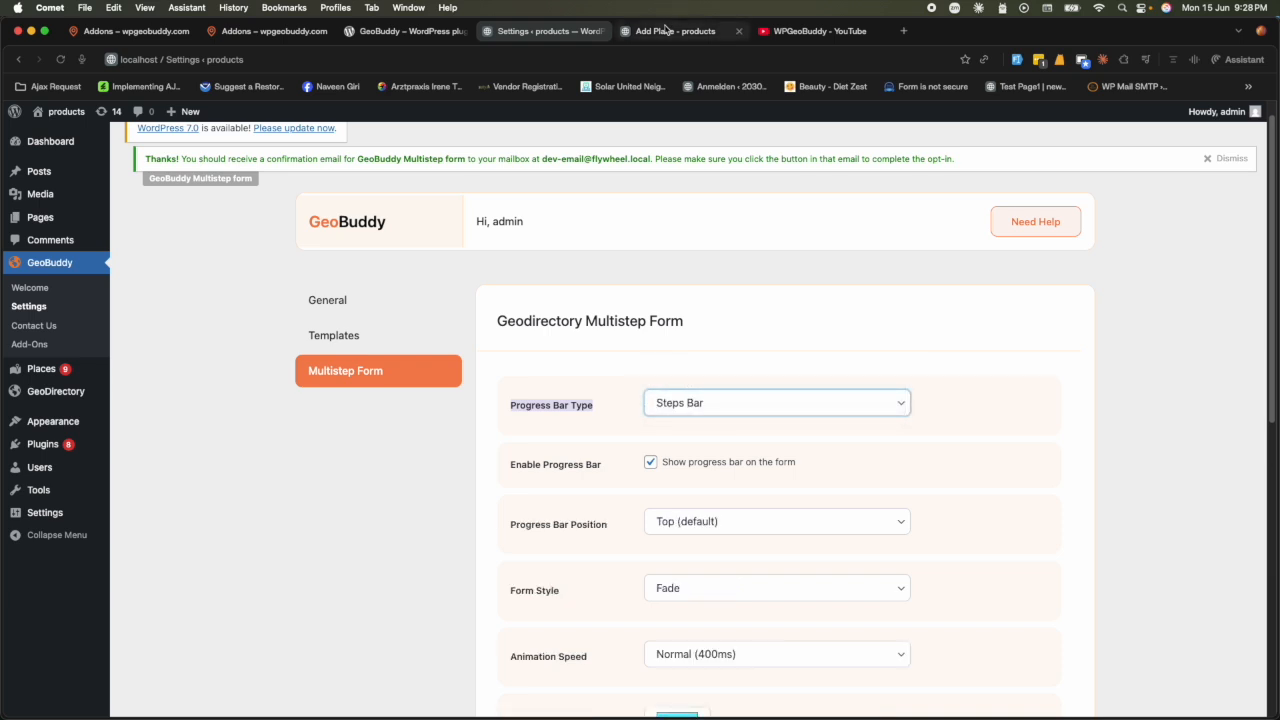
click(665, 31)
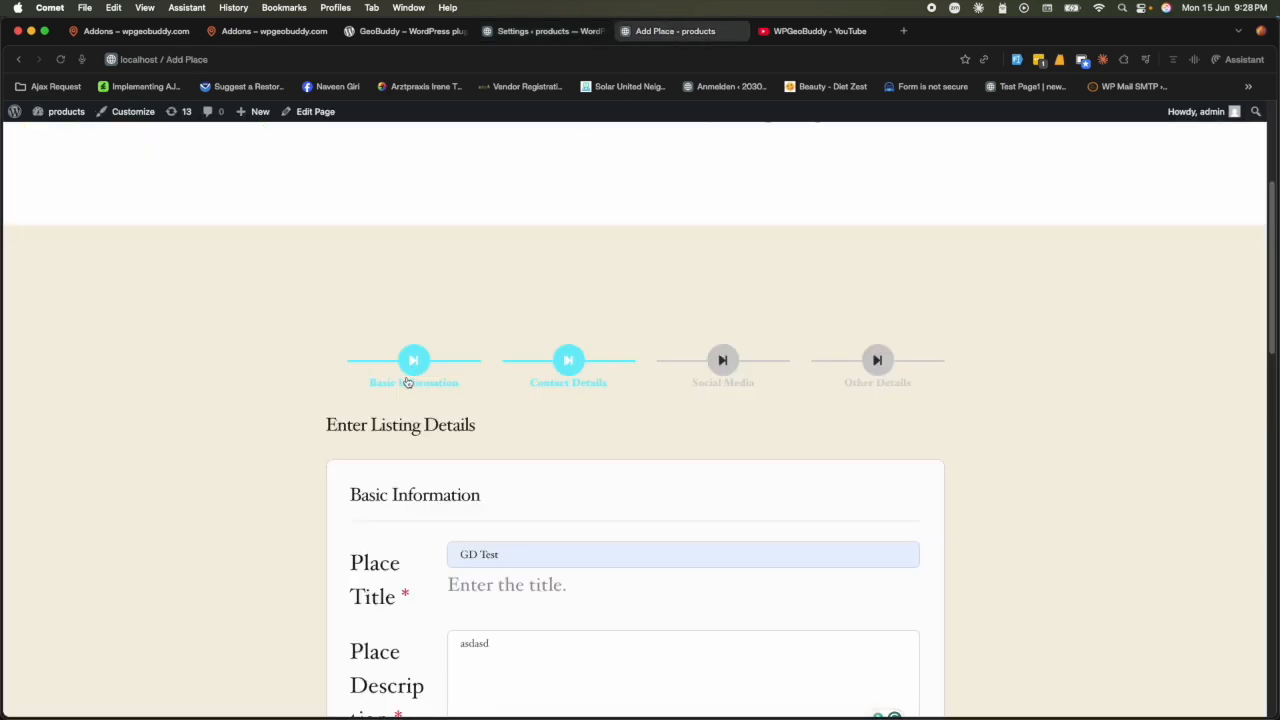
click(545, 31)
click(710, 408)
click(703, 421)
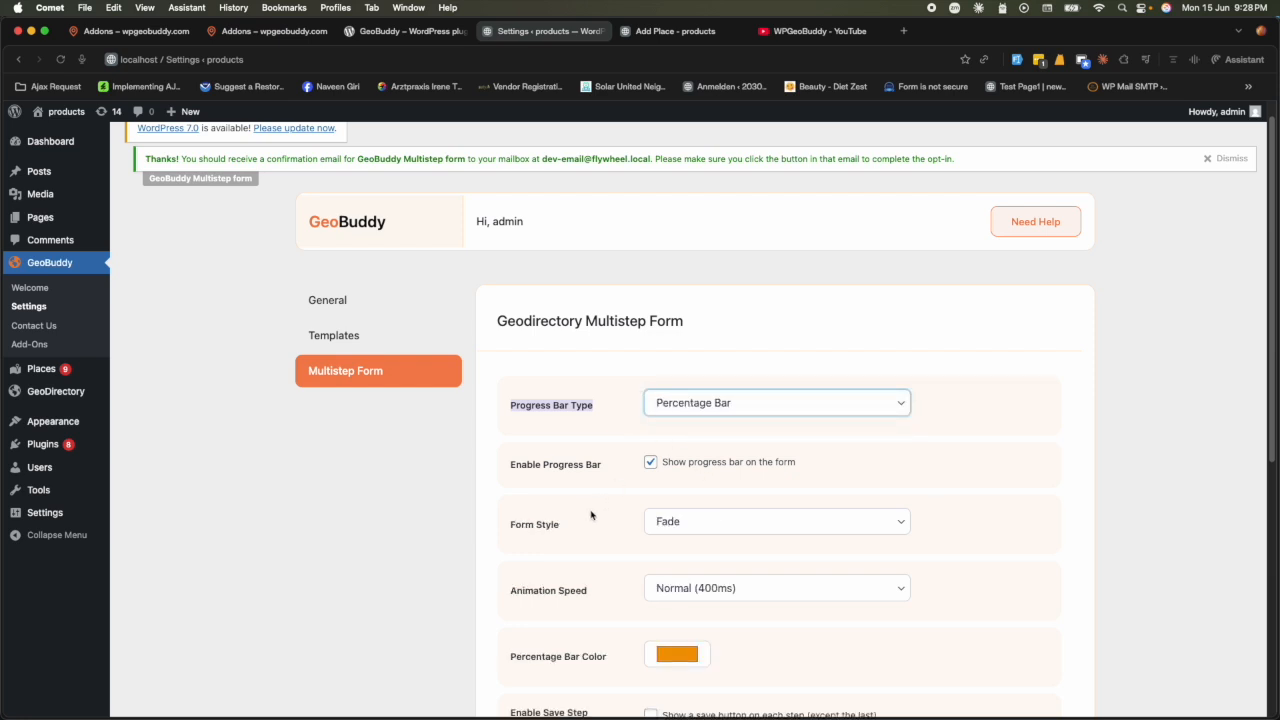
scroll(1009, 451, down, 5)
- Save Percentage Bar and confirm the reloaded Add Place bar goes from 25% to 50% at step 2
click(1017, 347)
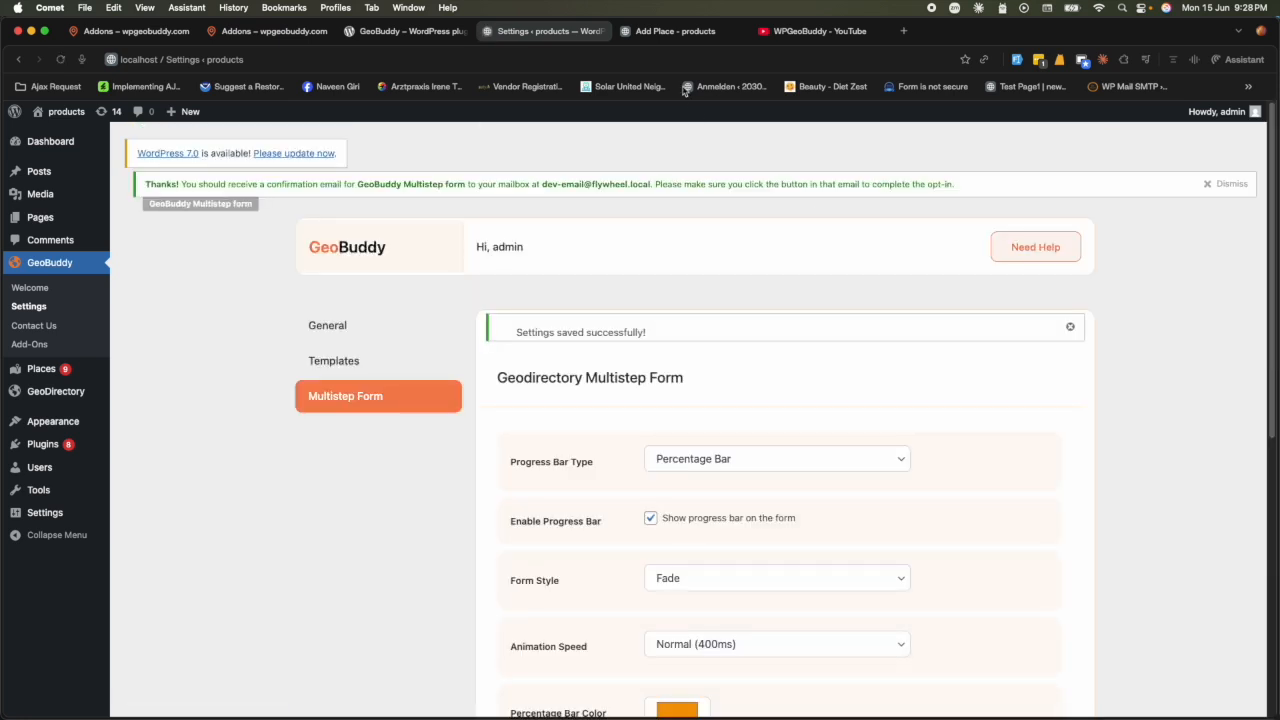
click(660, 31)
click(61, 60)
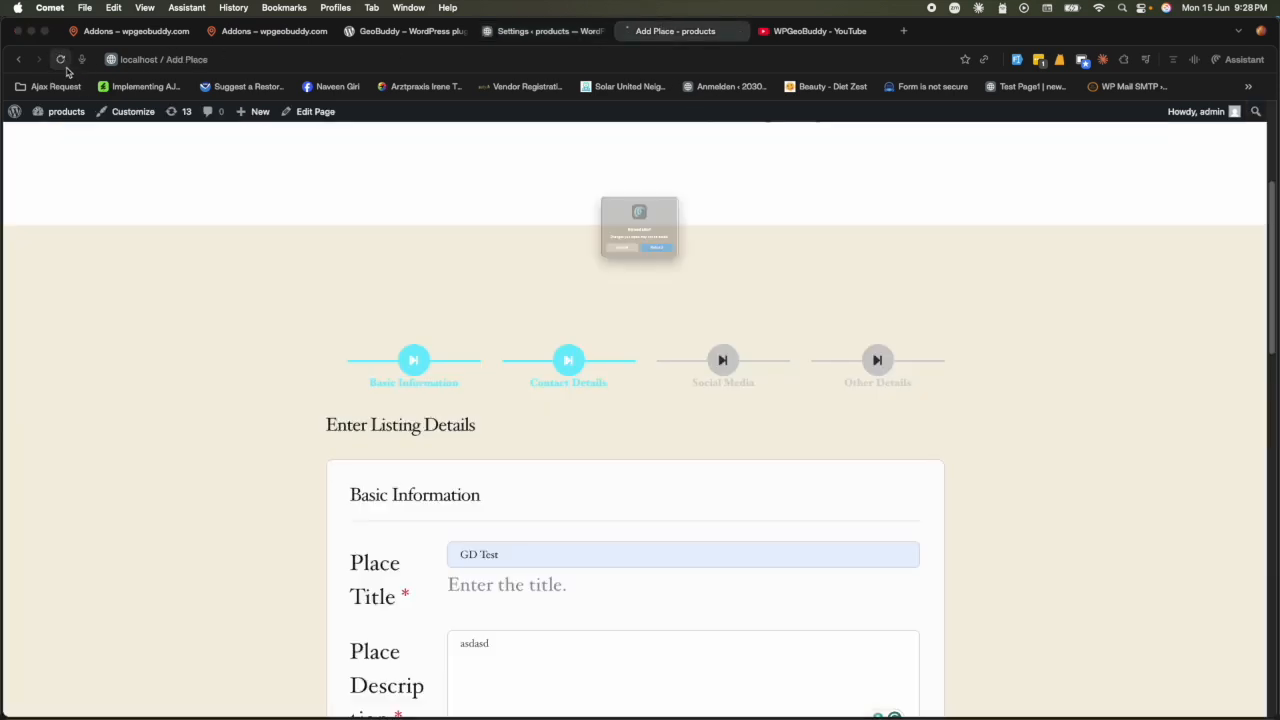
click(679, 273)
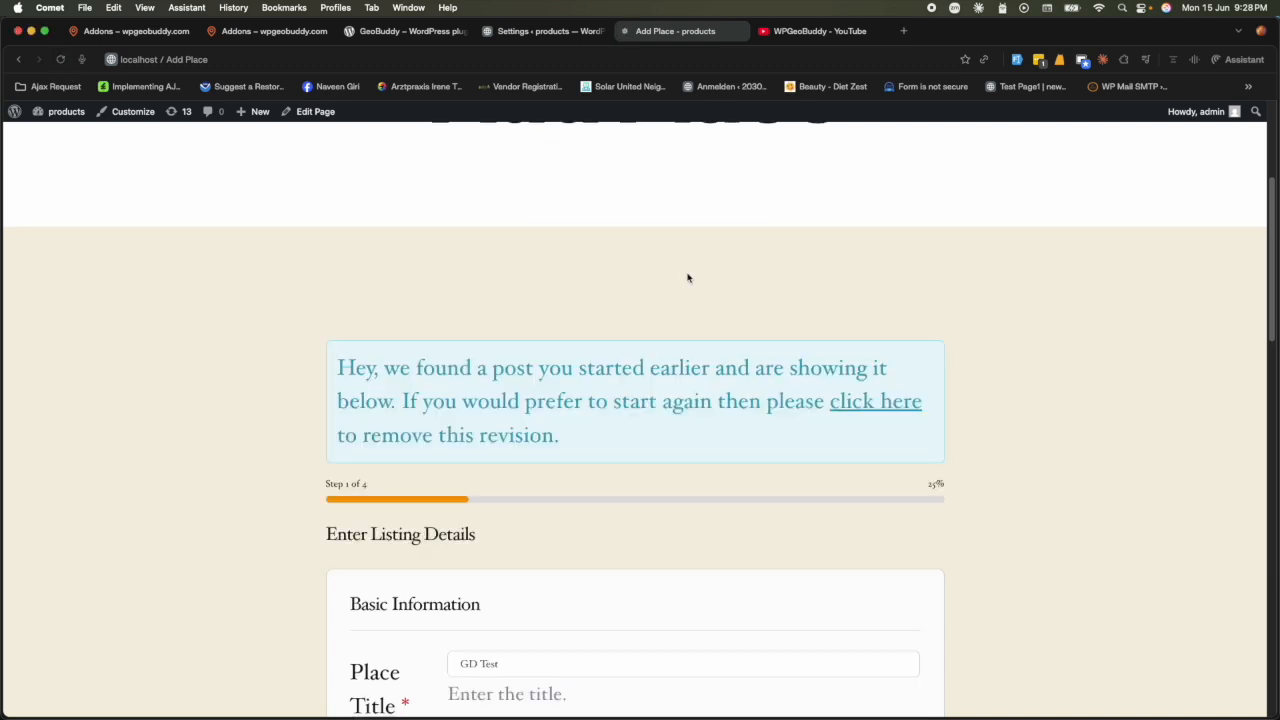
scroll(1046, 429, down, 2)
drag(929, 405, 952, 409)
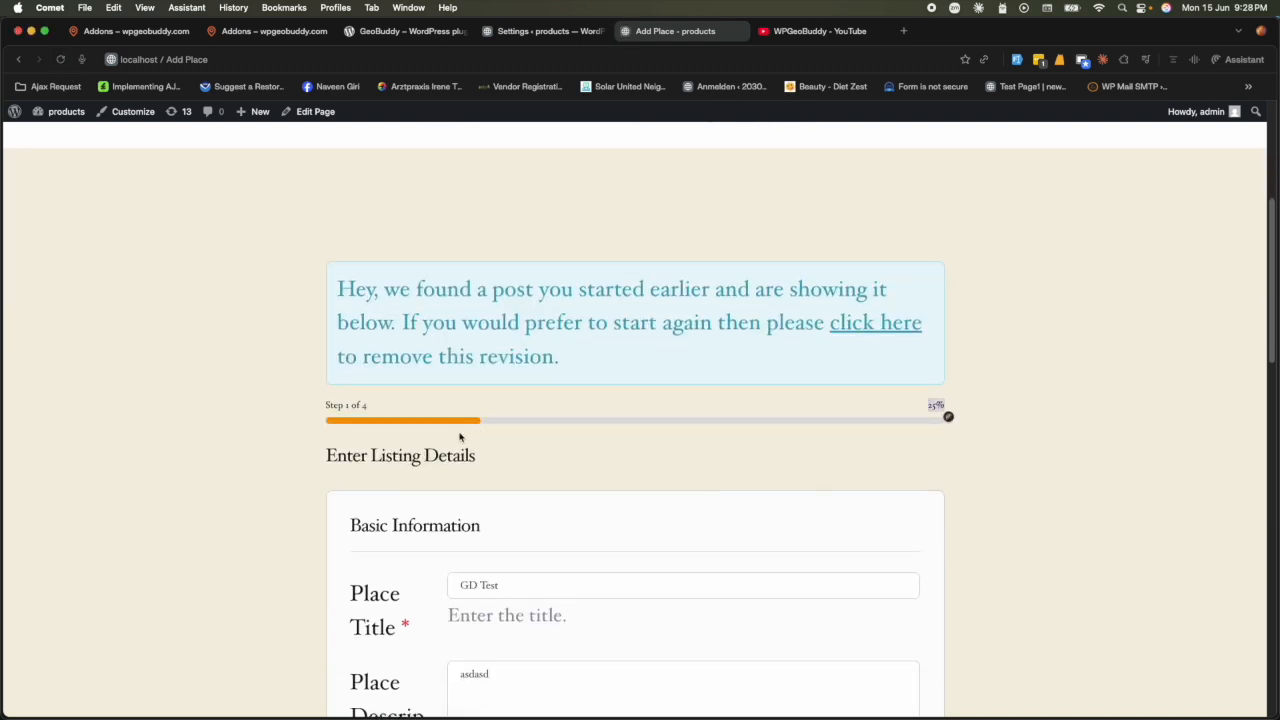
scroll(449, 438, down, 15)
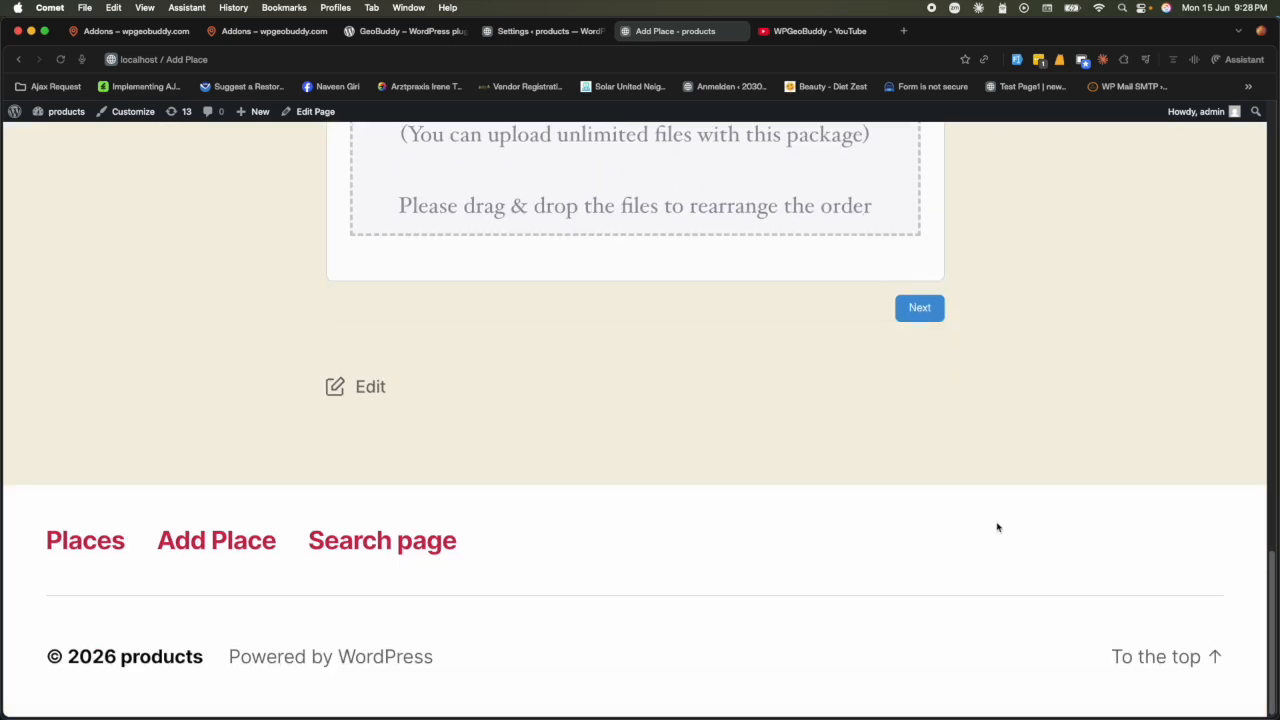
click(920, 310)
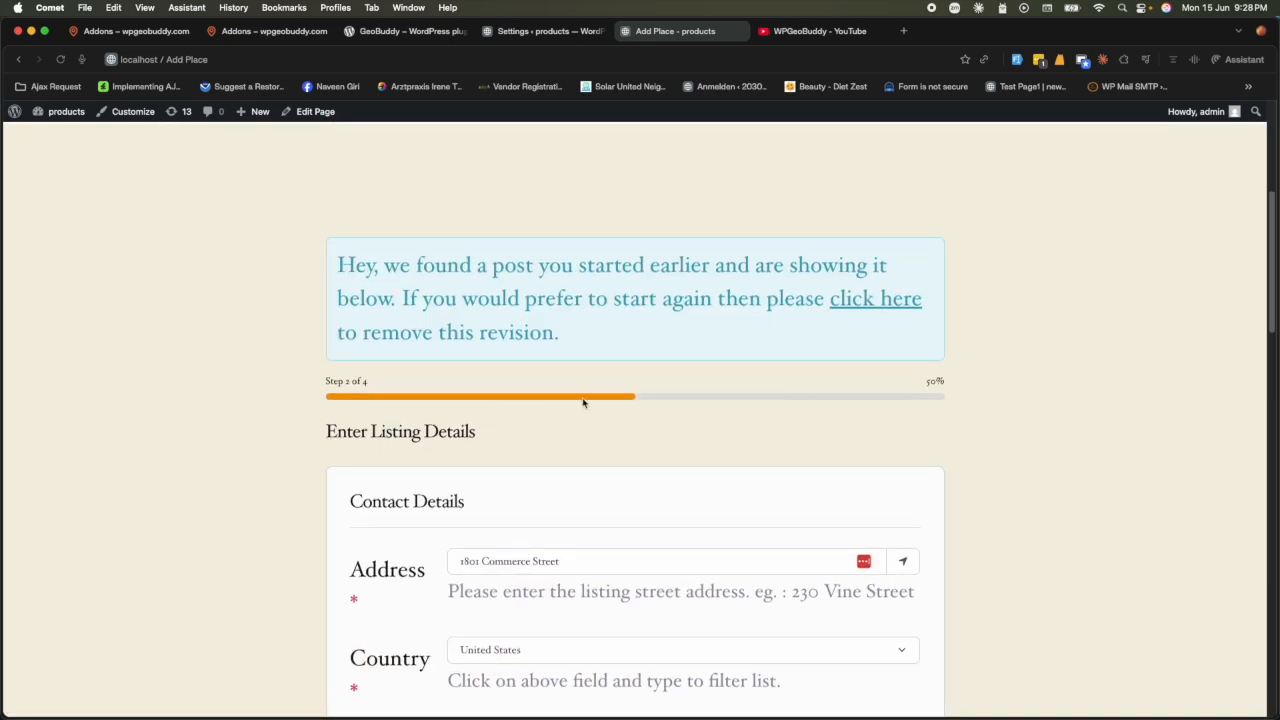
click(527, 33)
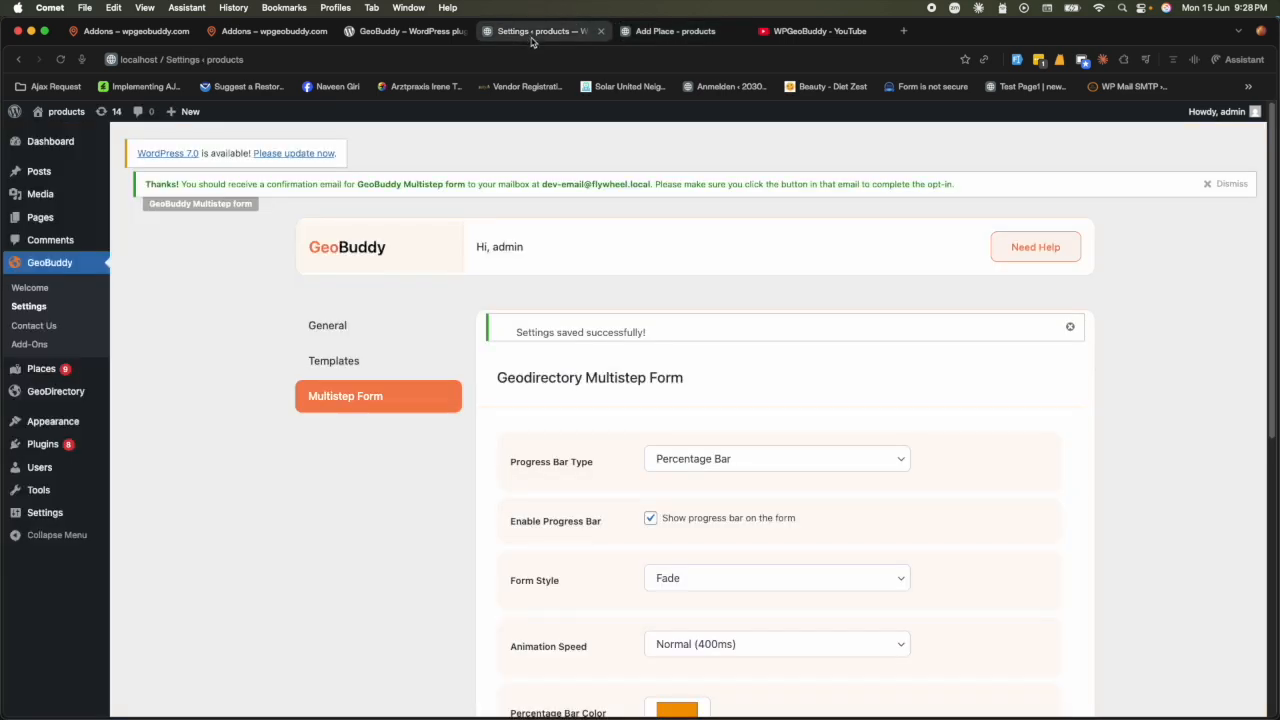
- Switch Progress Bar Type back to Steps Bar and toggle Enable Progress Bar off and on
click(700, 461)
click(700, 443)
scroll(545, 500, down, 2)
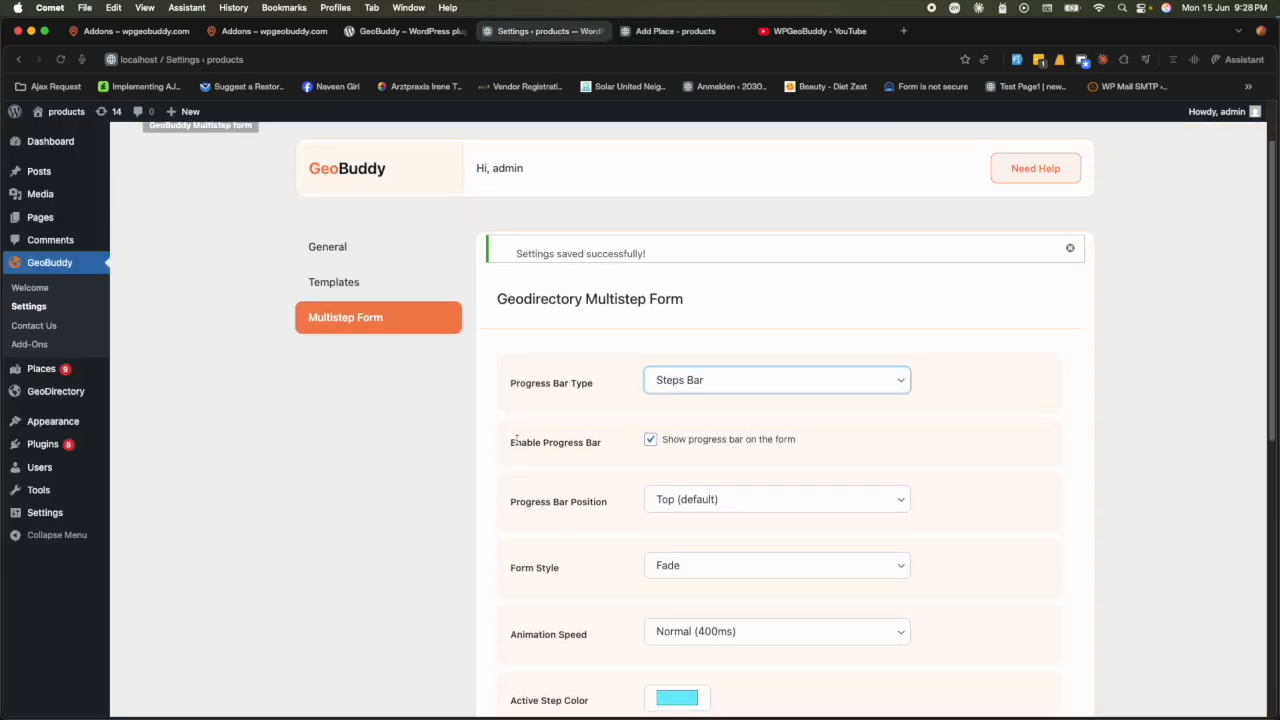
drag(509, 445, 613, 441)
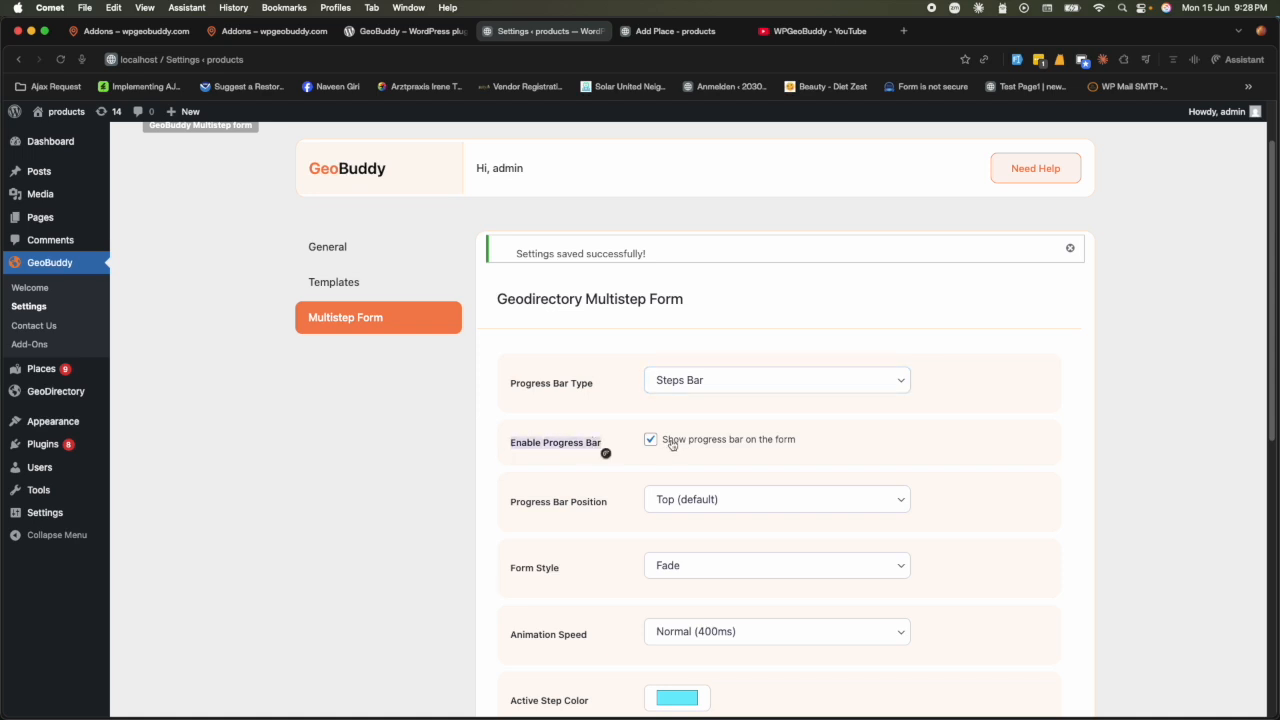
click(672, 31)
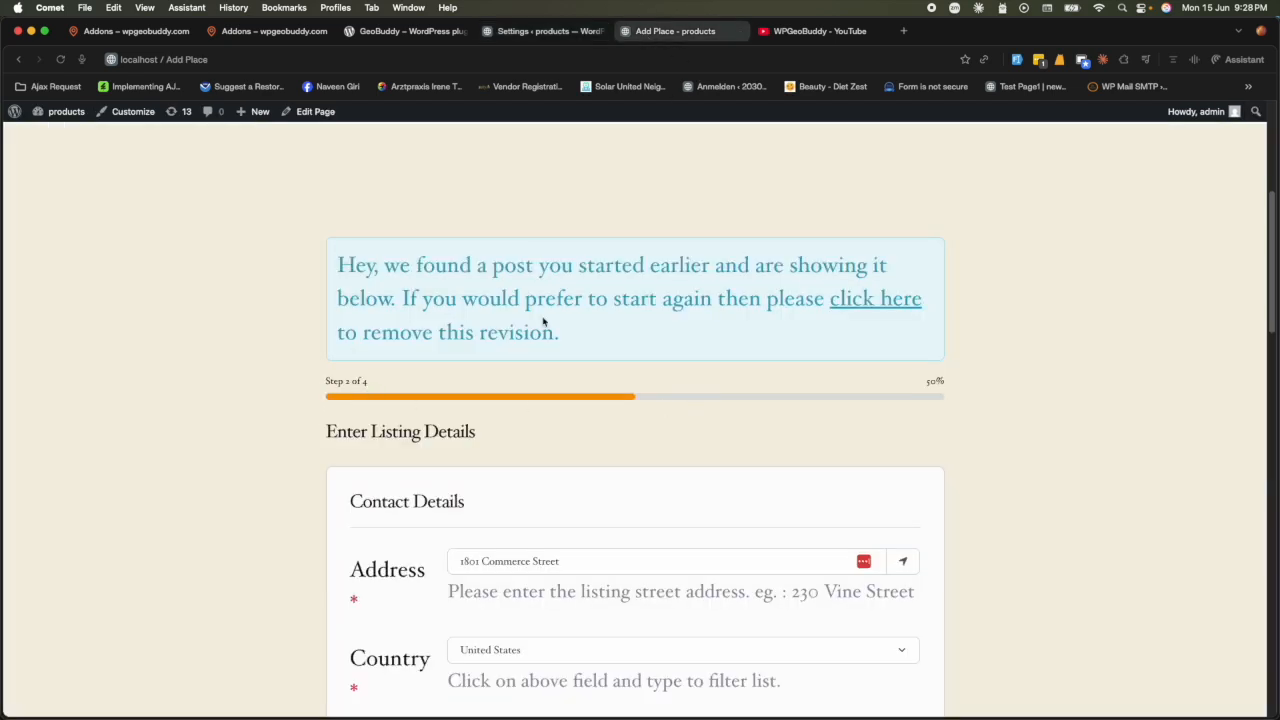
click(543, 31)
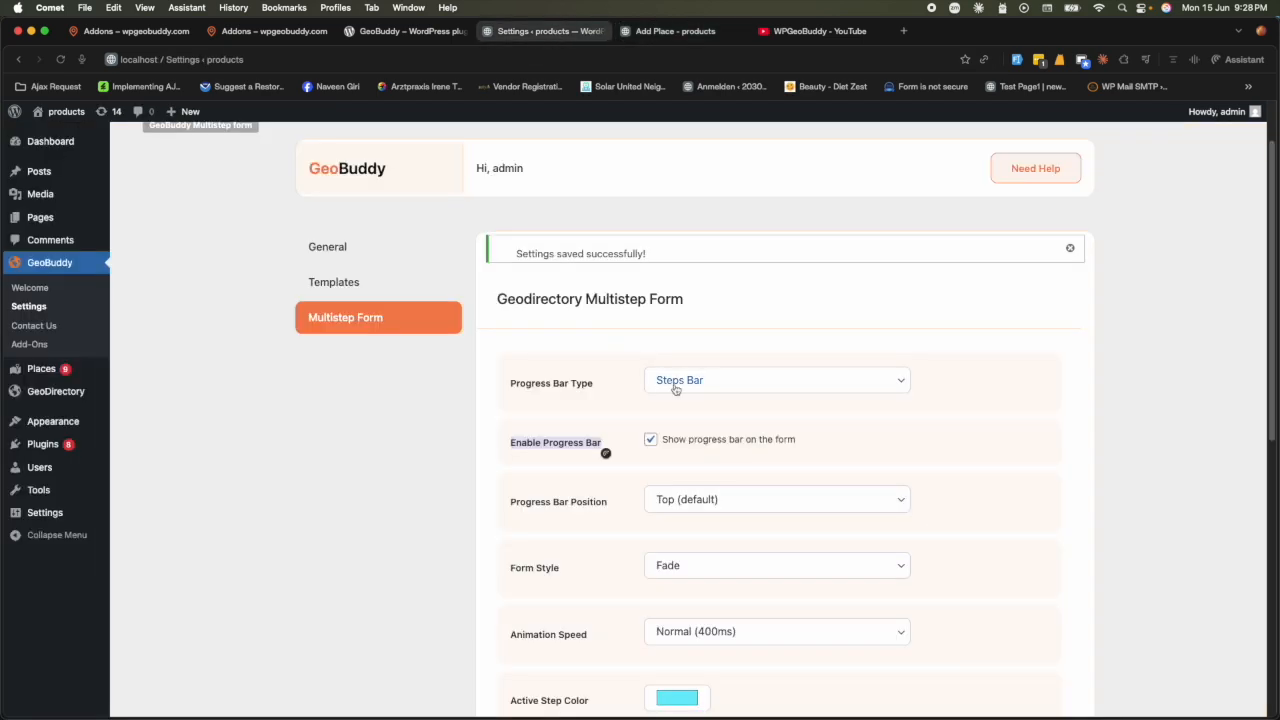
click(651, 441)
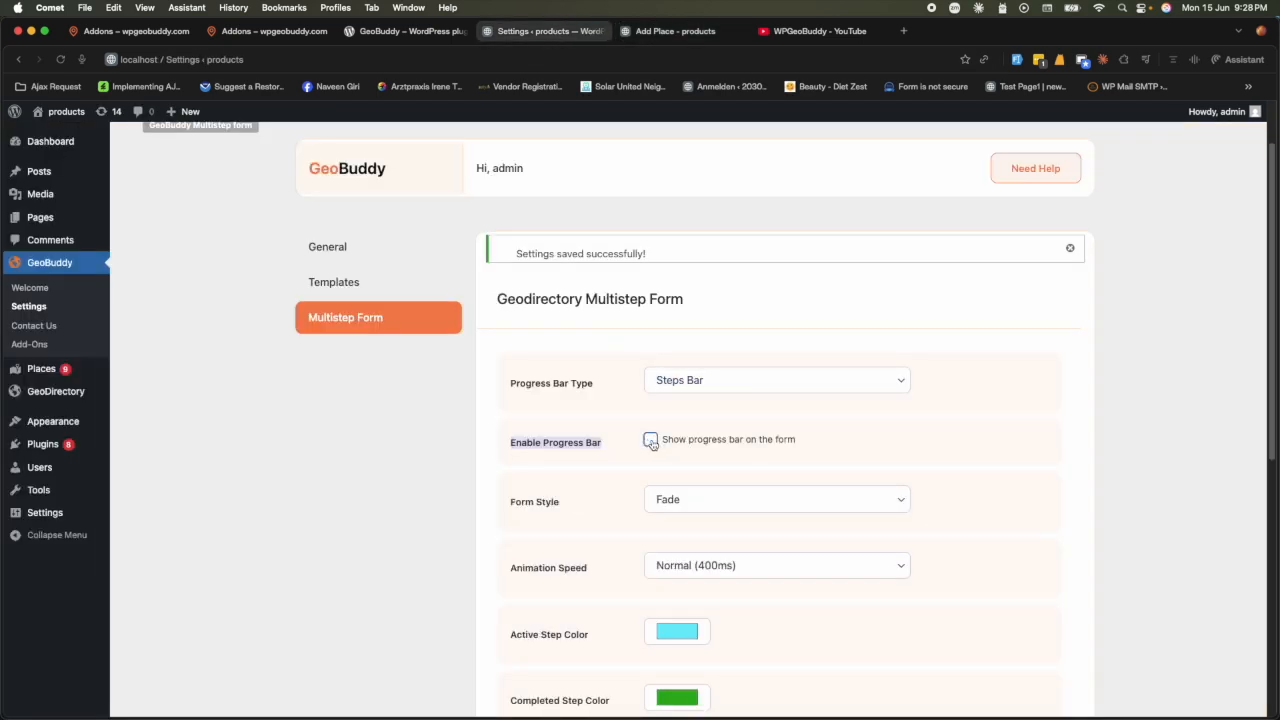
click(651, 441)
click(651, 441)
click(651, 441)
- Set Progress Bar Position to Left Sidebar and save the settings
scroll(527, 321, down, 3)
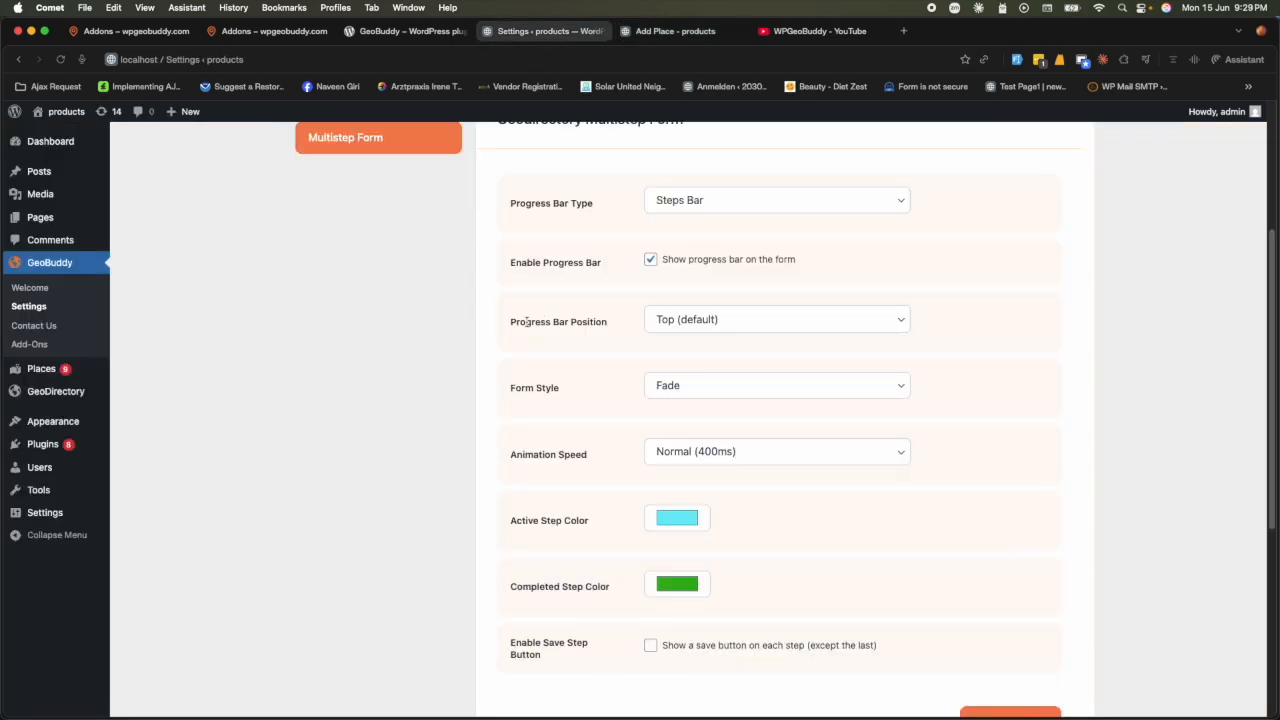
drag(523, 322, 606, 322)
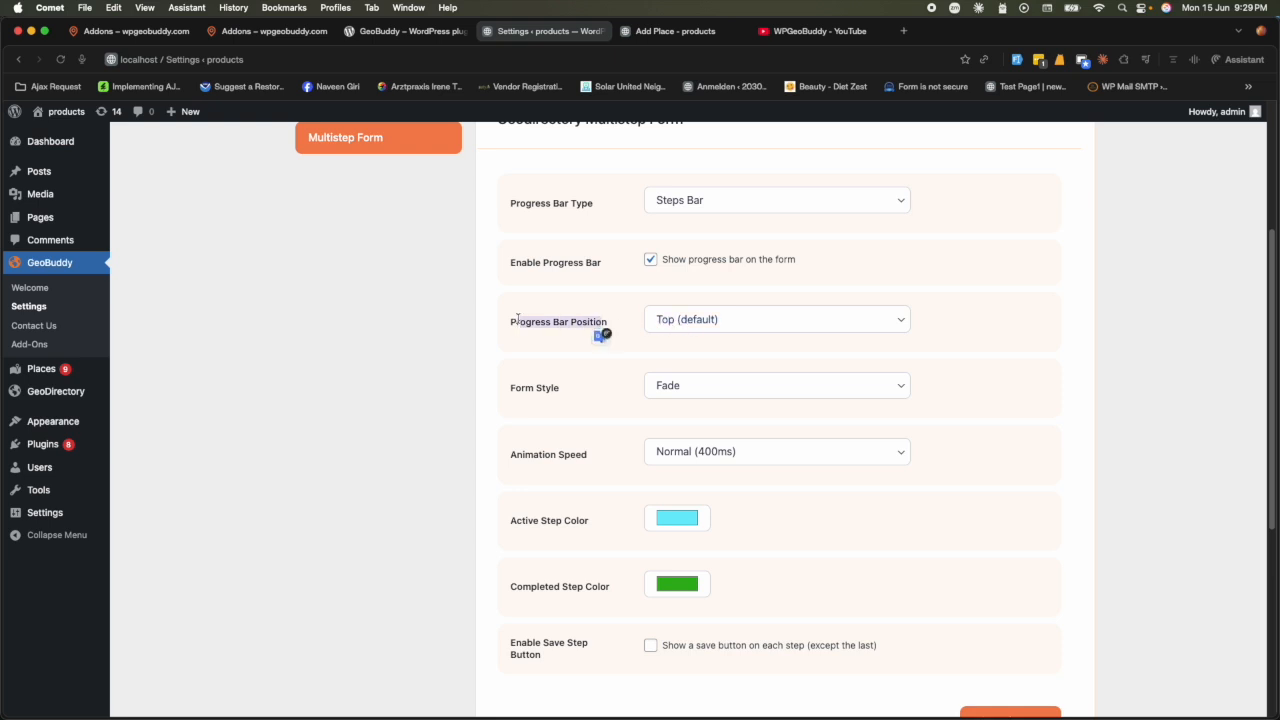
click(636, 324)
click(722, 320)
click(690, 322)
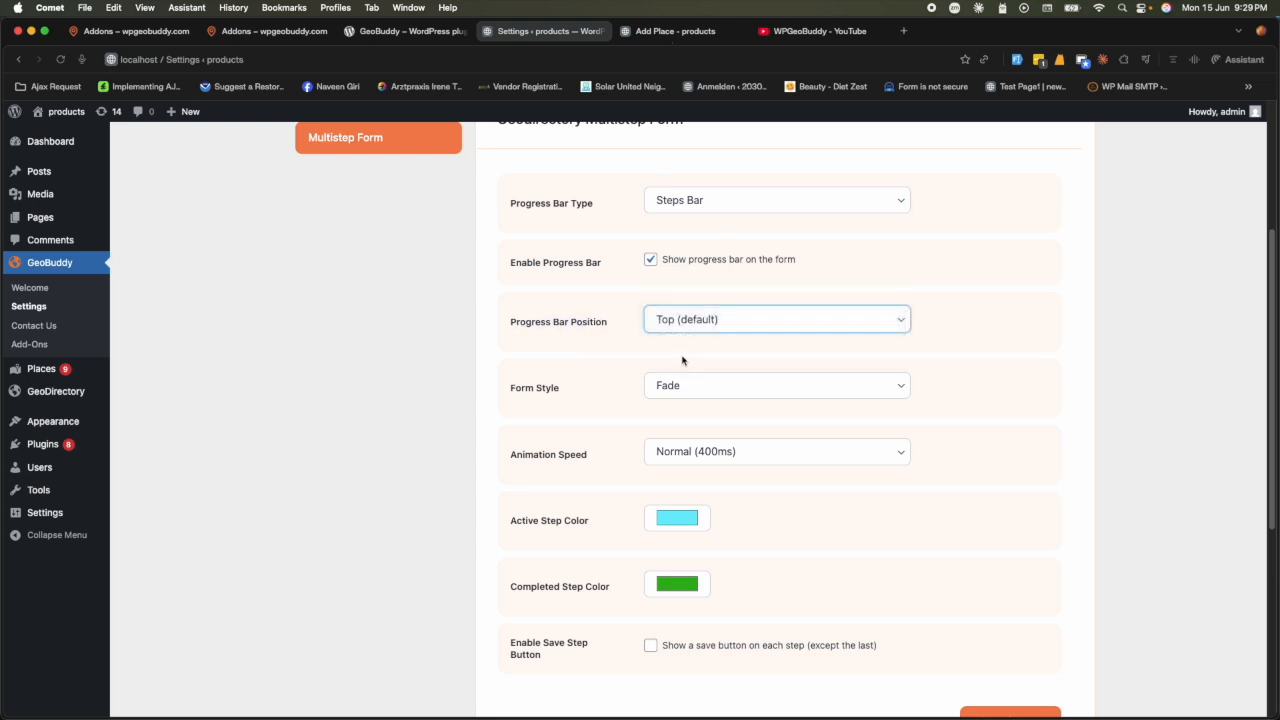
click(672, 31)
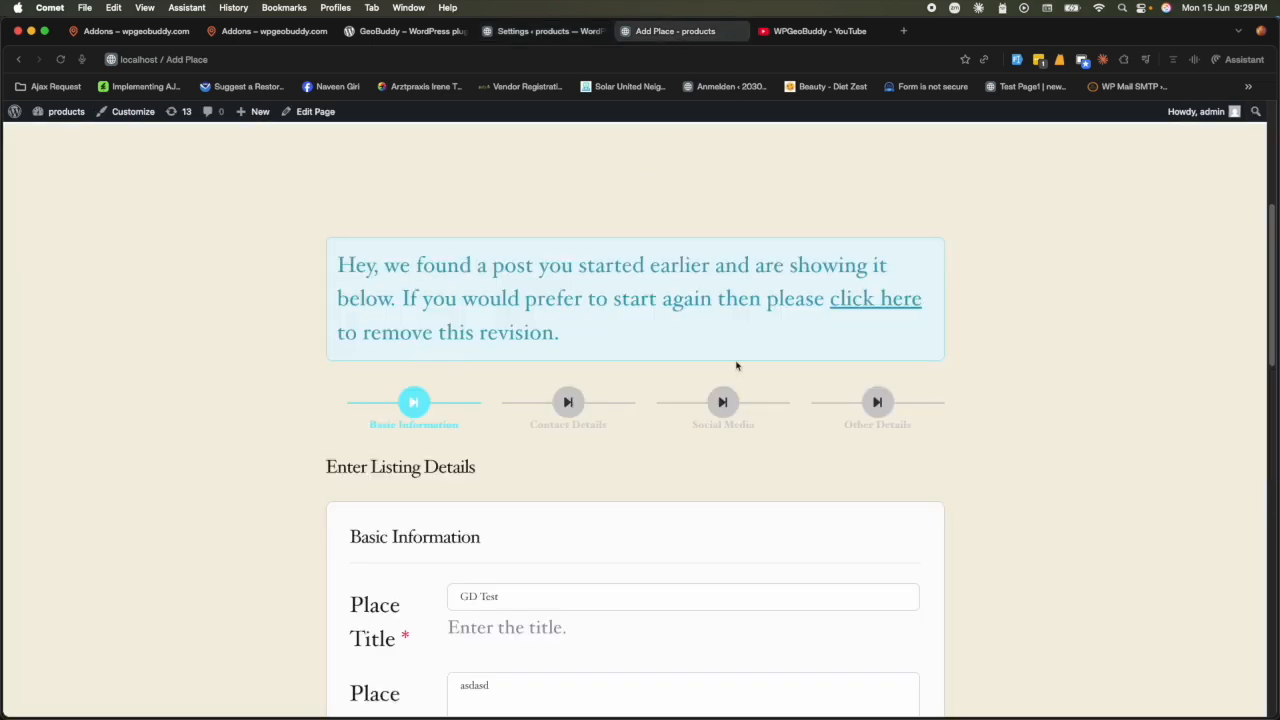
scroll(278, 507, down, 5)
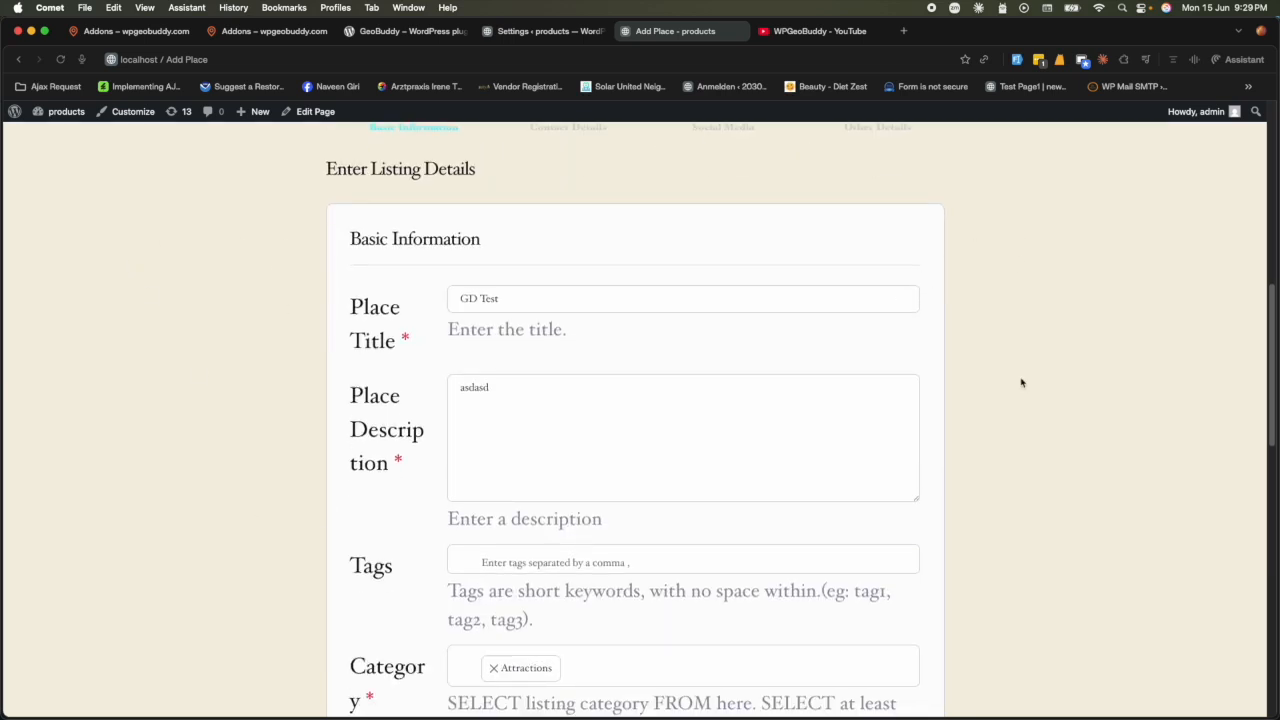
scroll(1021, 382, up, 5)
click(548, 31)
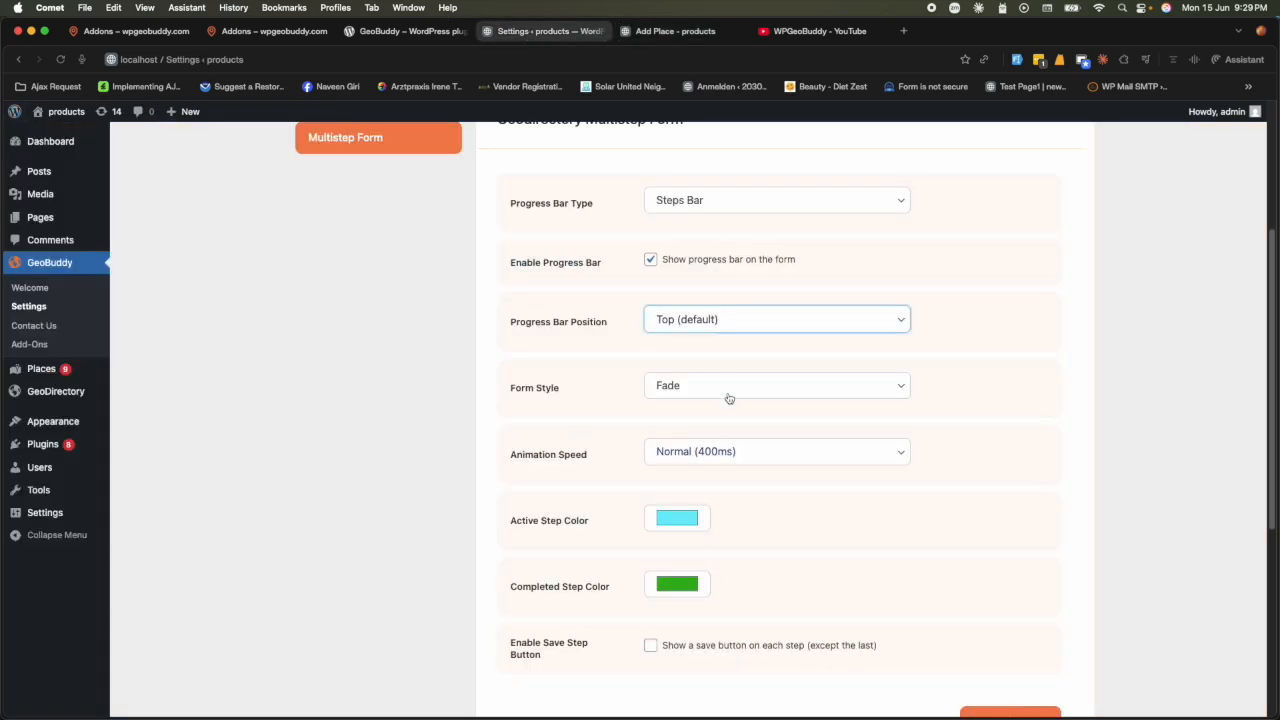
click(731, 322)
click(720, 339)
scroll(606, 529, down, 5)
click(1012, 458)
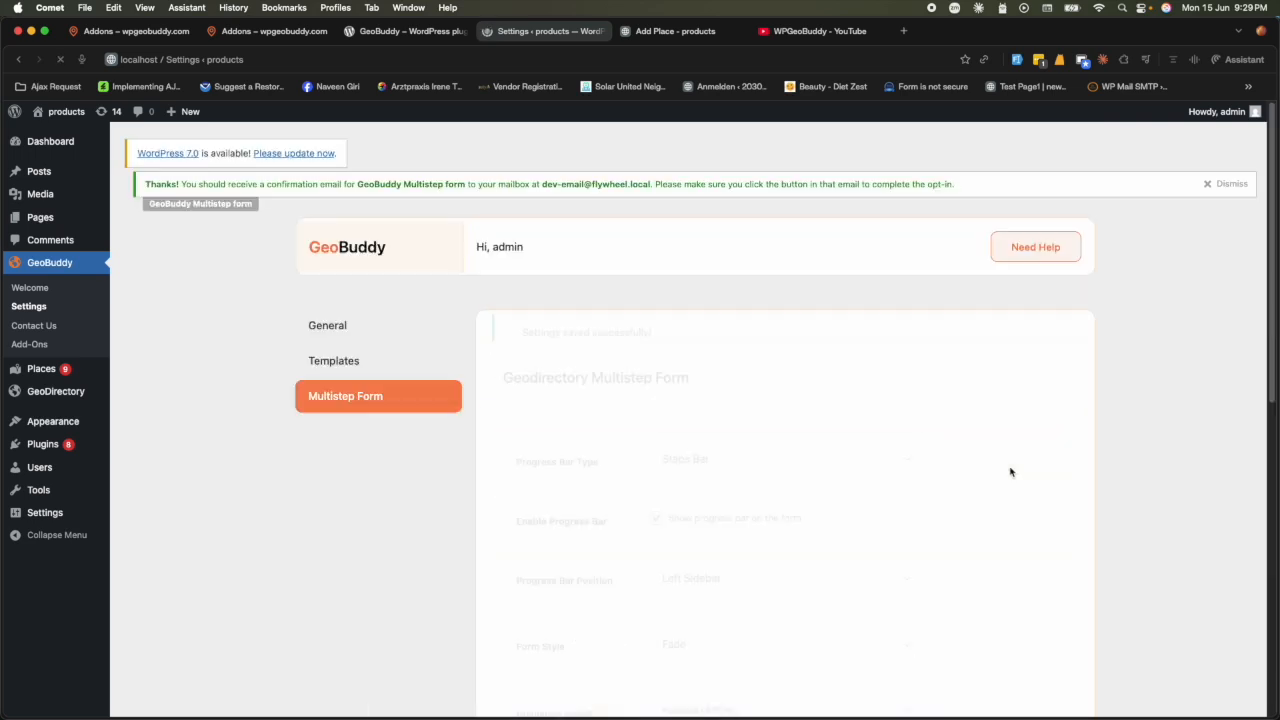
- Reload the Add Place form and advance to the Contact Details step
click(670, 31)
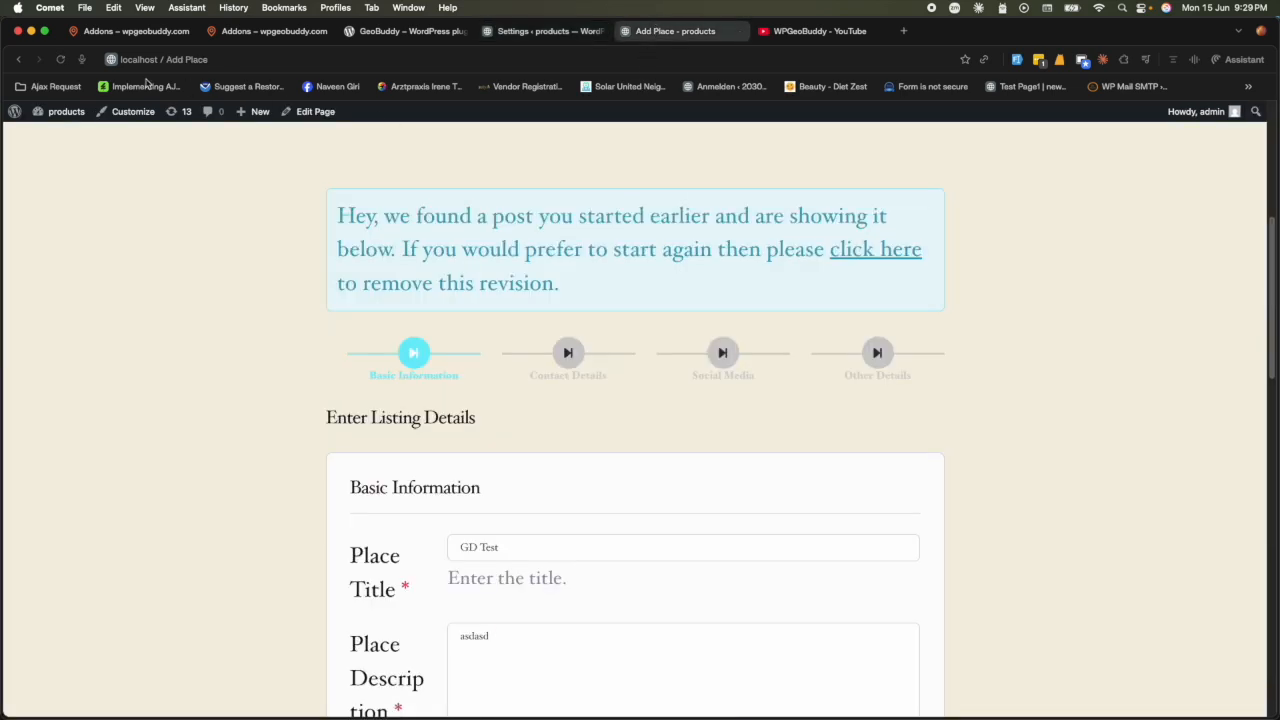
click(60, 59)
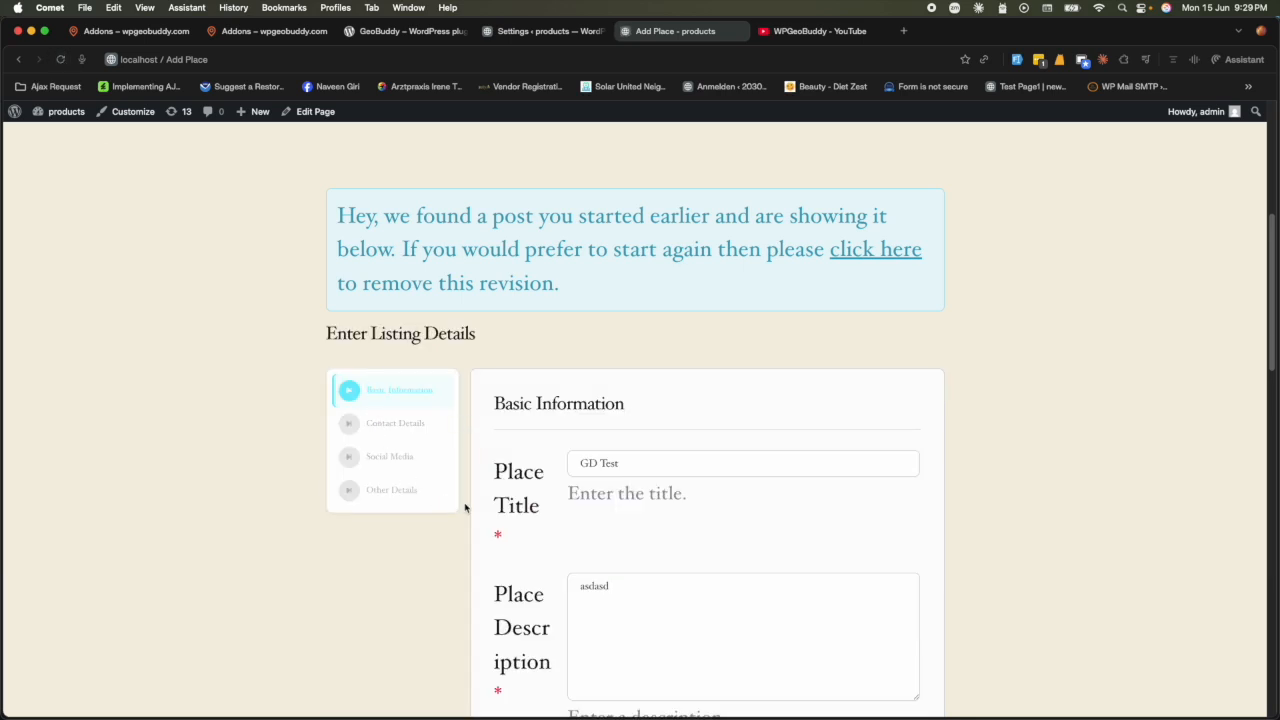
scroll(835, 623, down, 10)
scroll(835, 623, down, 3)
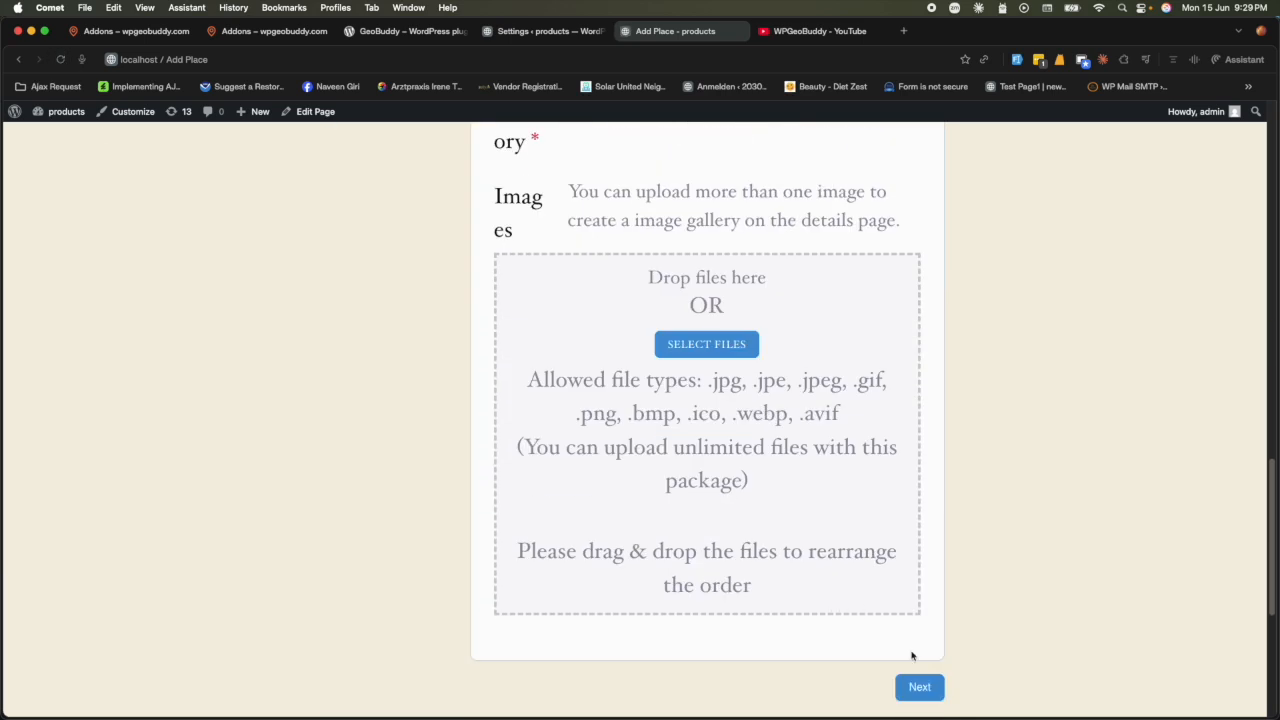
click(920, 686)
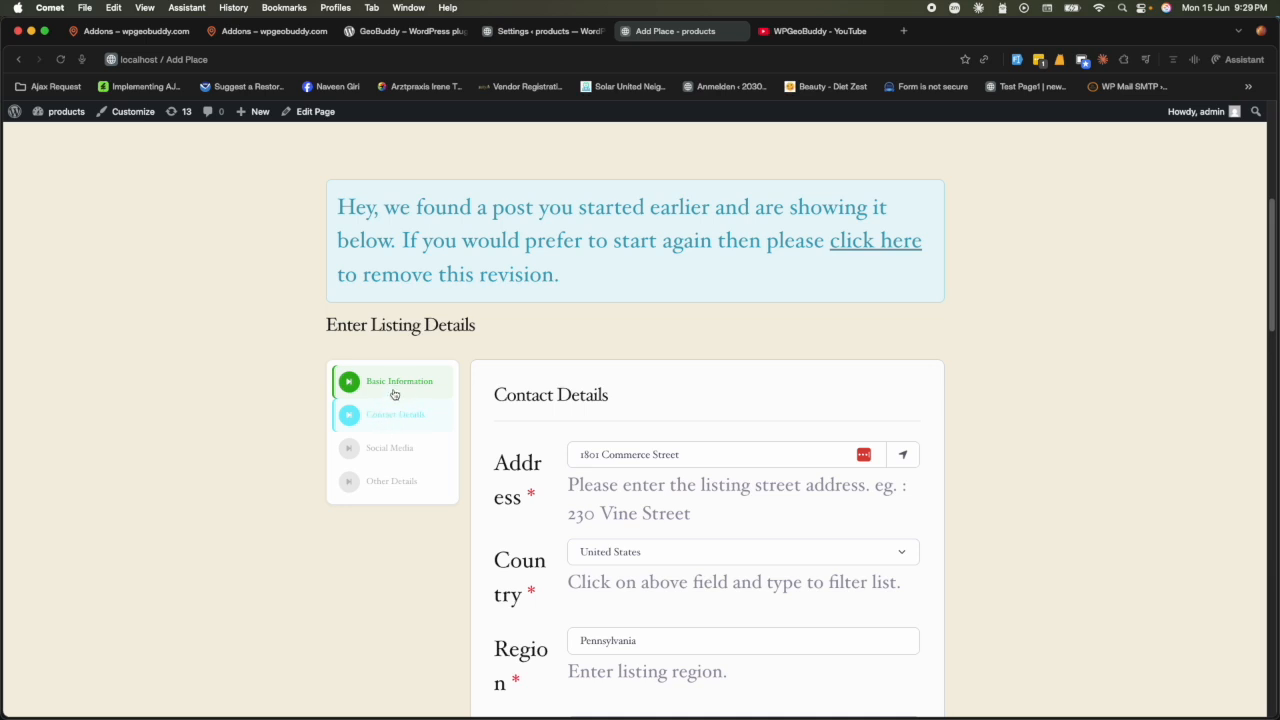
- Switch between Basic Information and Contact Details in the left sidebar, then return to settings
click(396, 388)
click(397, 417)
click(398, 388)
click(400, 418)
click(400, 382)
click(407, 416)
click(401, 383)
click(408, 413)
click(540, 36)
scroll(631, 469, down, 5)
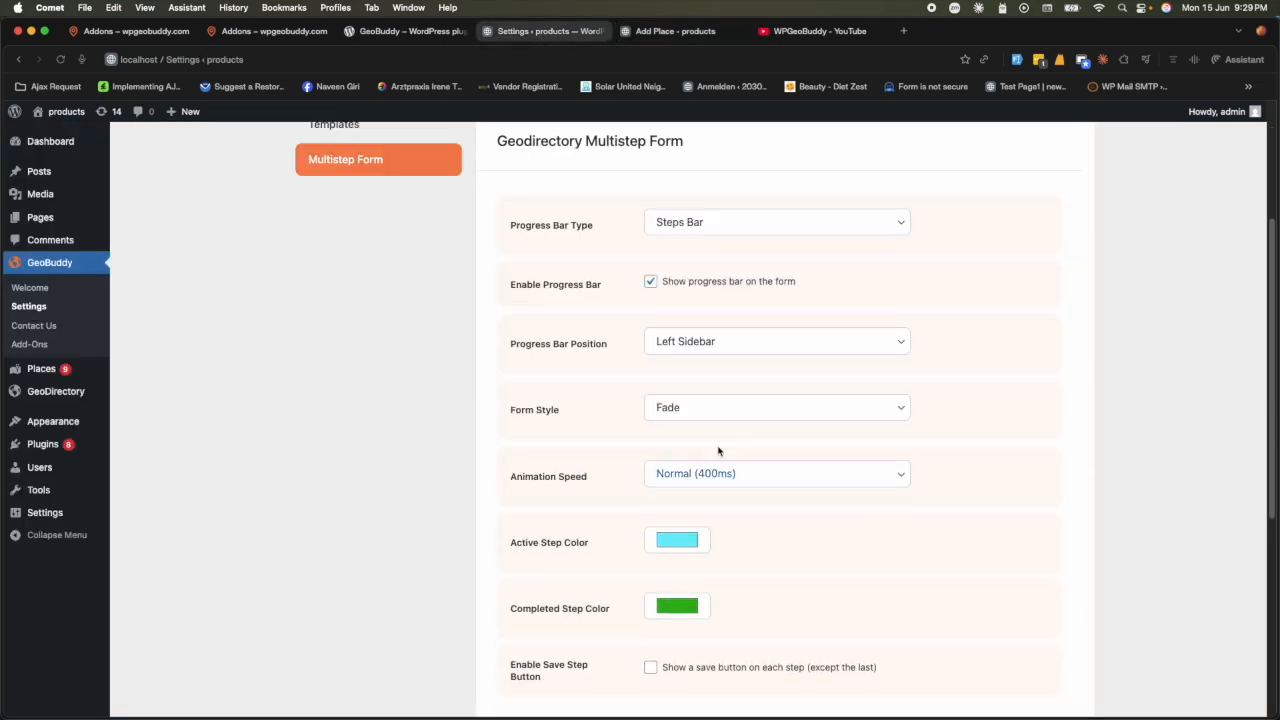
- Keep the progress bar on Left Sidebar, change Form Style from Fade to Slide, and save
click(731, 345)
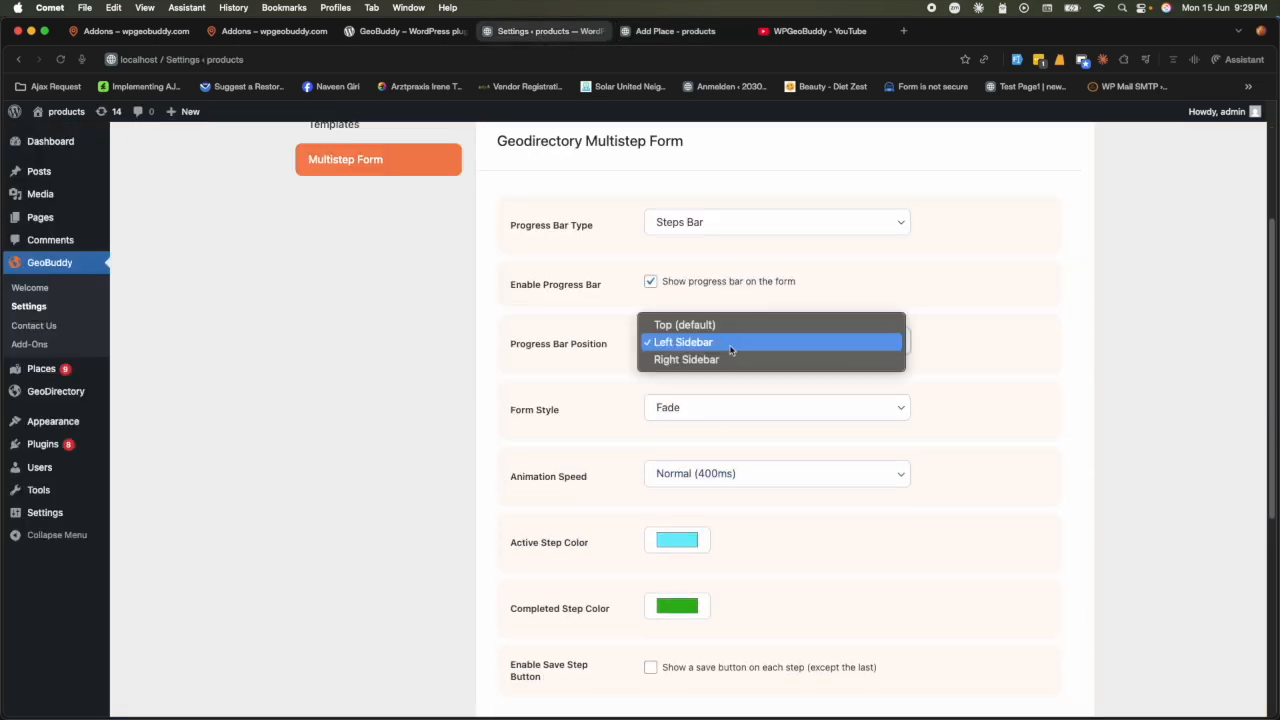
click(573, 400)
triple_click(534, 408)
click(730, 414)
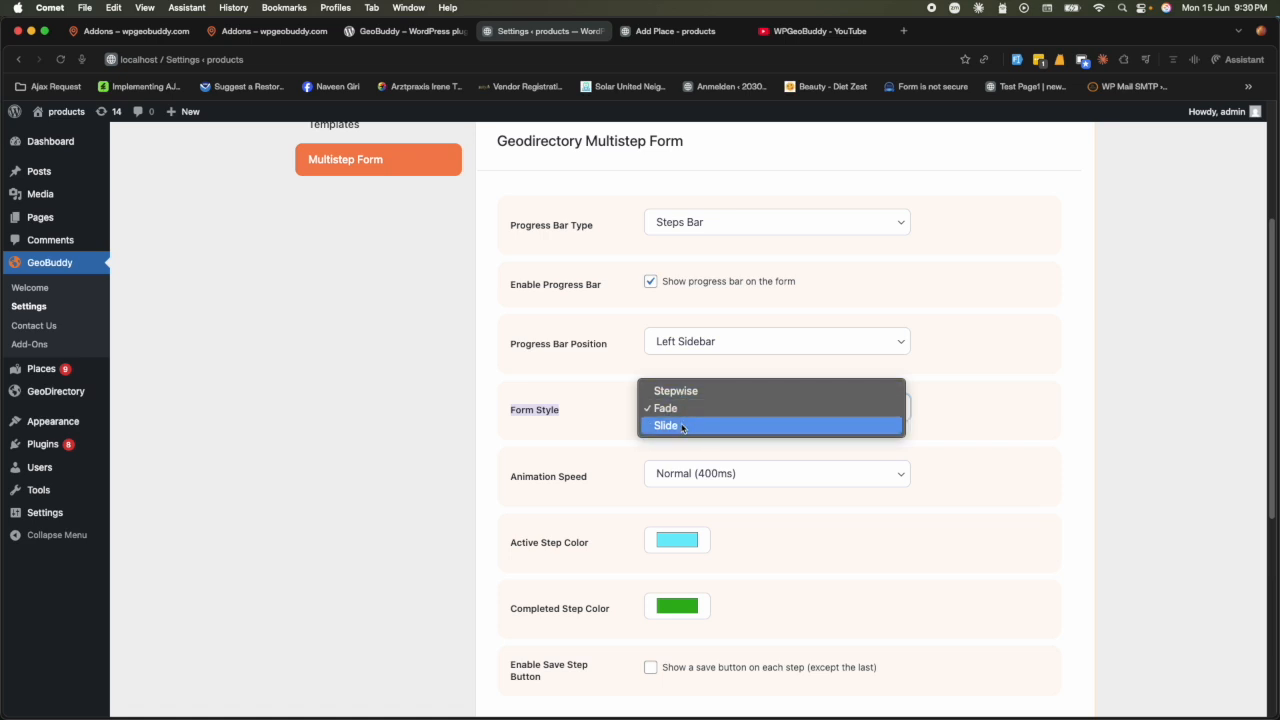
click(682, 425)
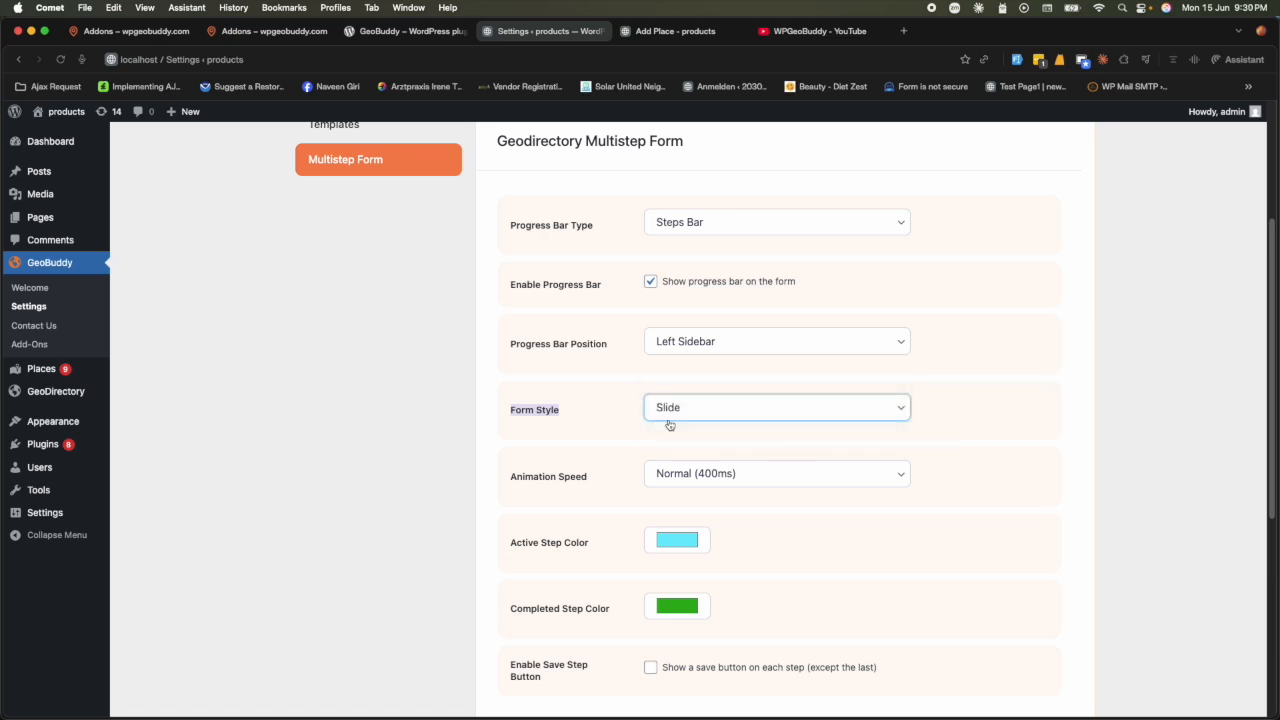
scroll(578, 509, down, 10)
click(1010, 364)
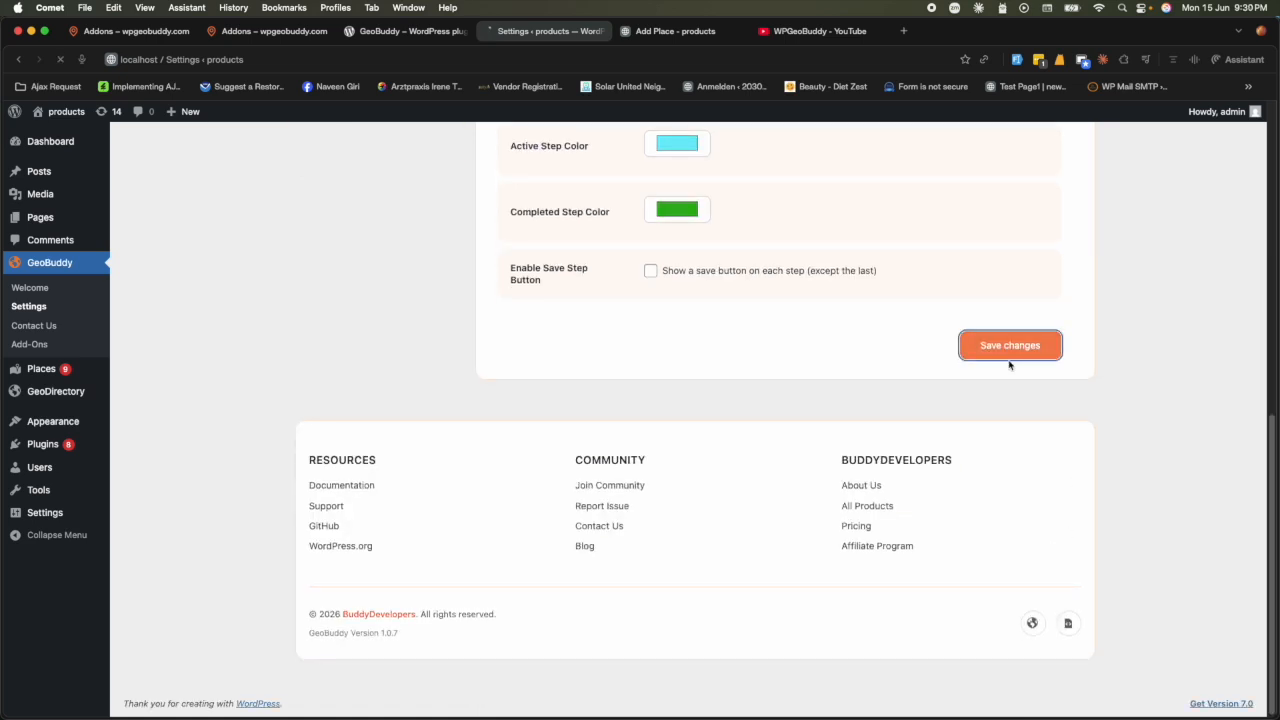
- Reload the Add Place form and step through Contact Details to Social Media
click(663, 34)
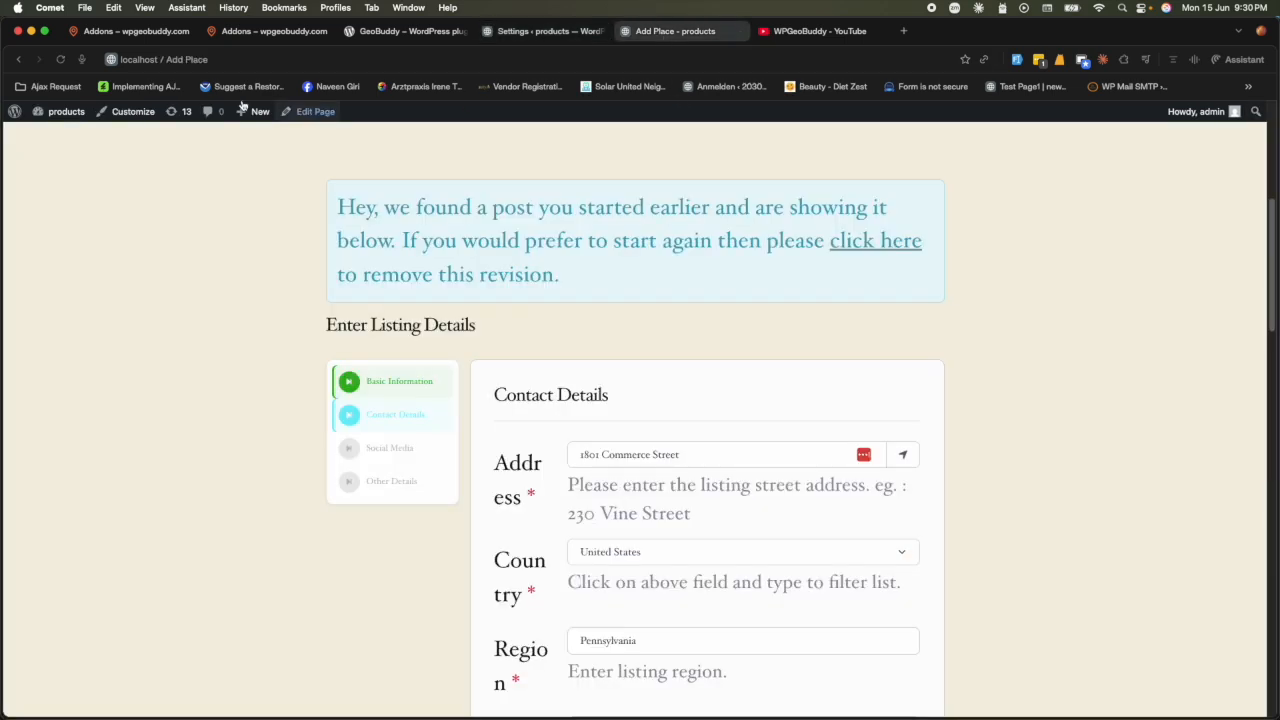
click(61, 59)
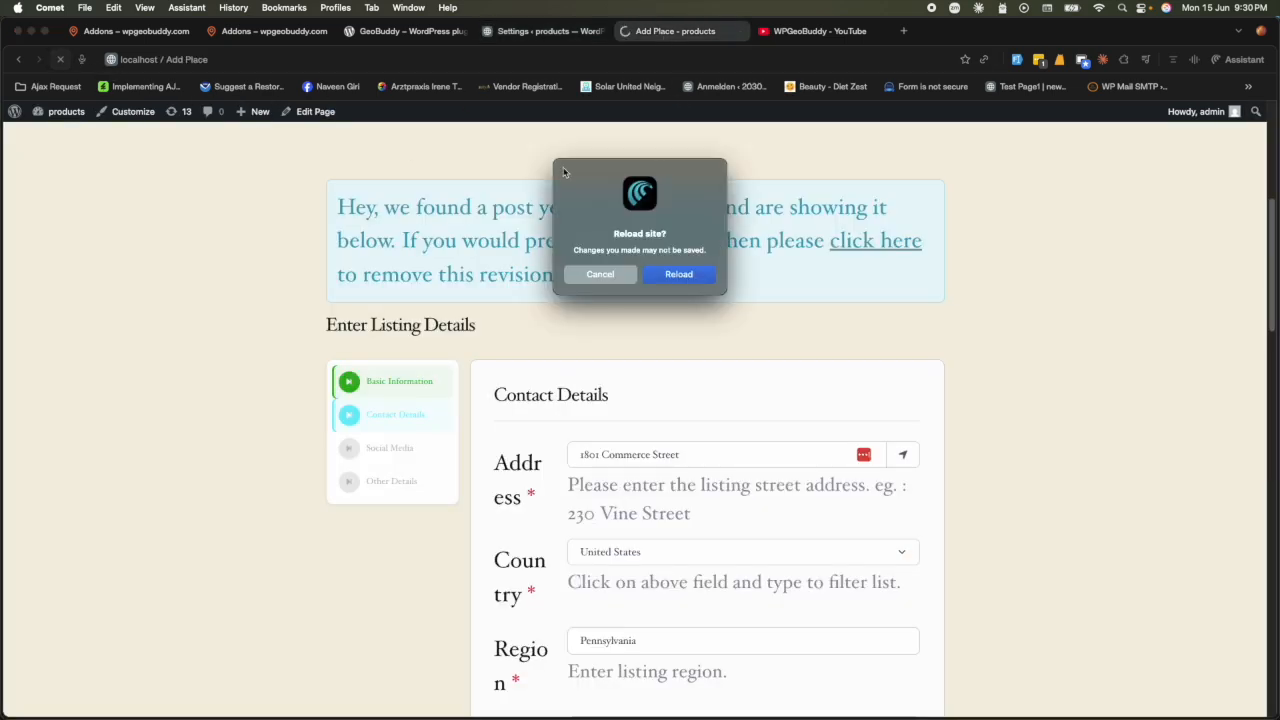
click(687, 276)
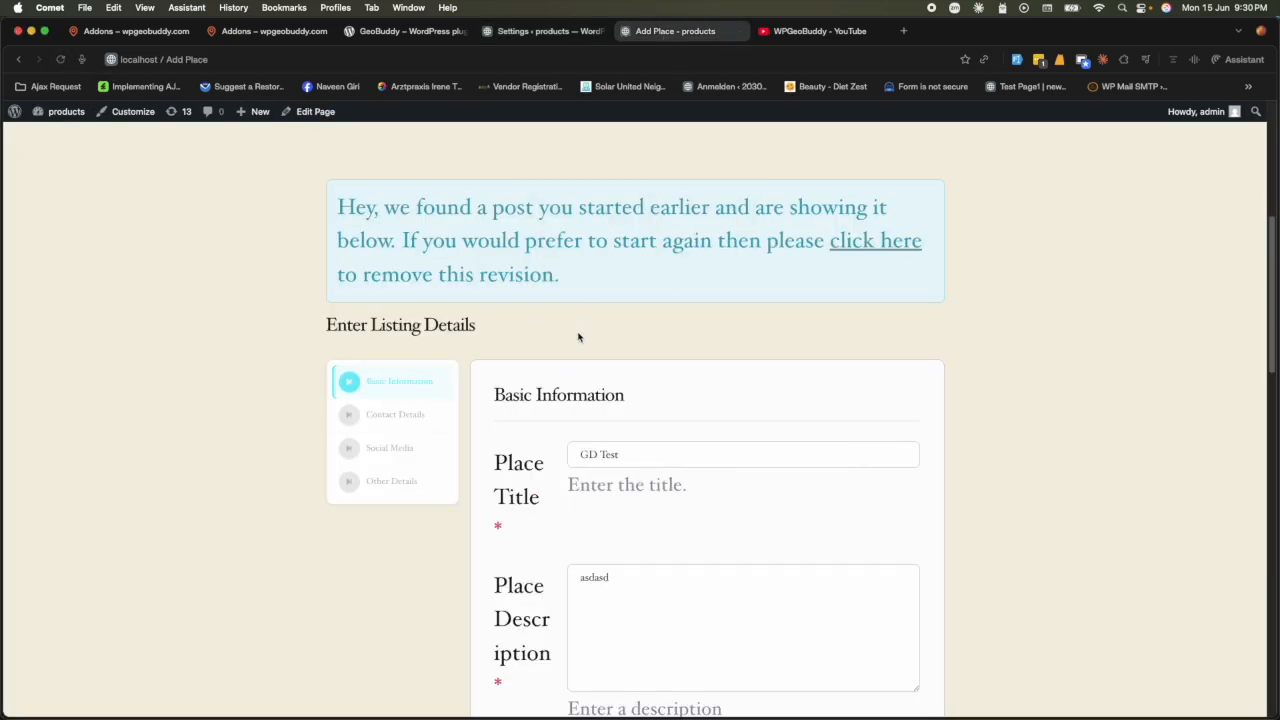
scroll(963, 400, down, 15)
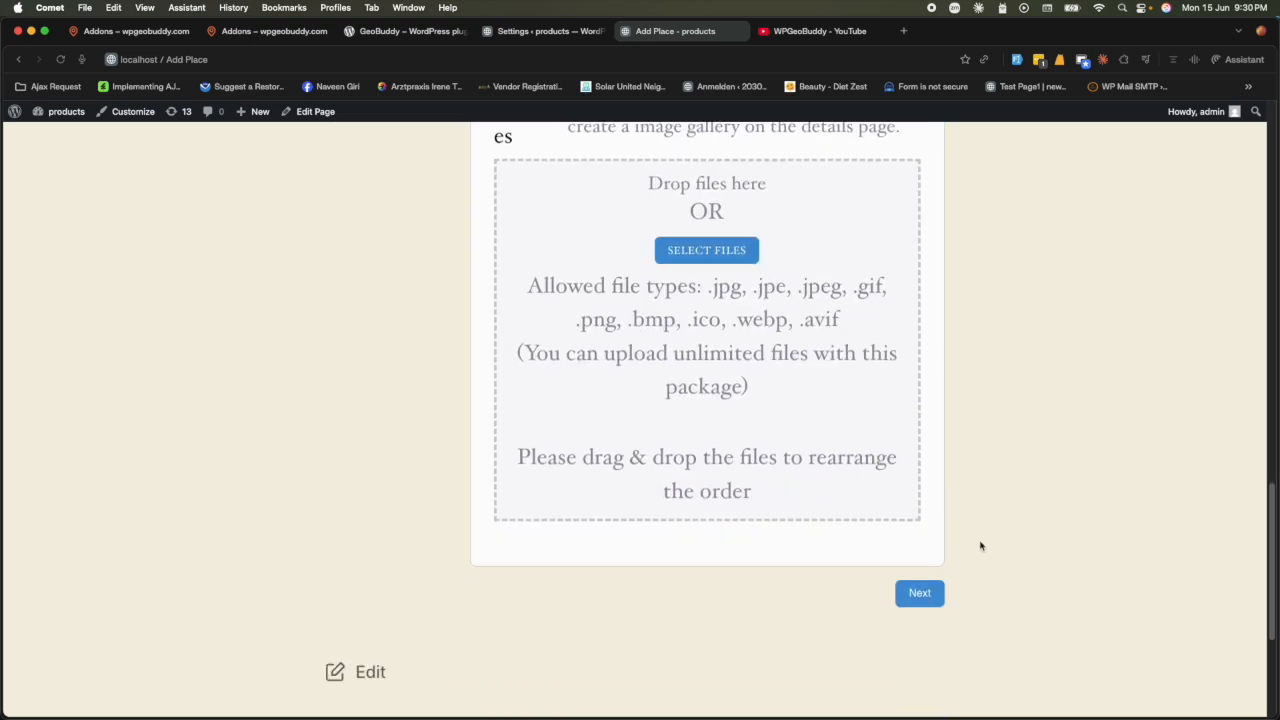
click(920, 594)
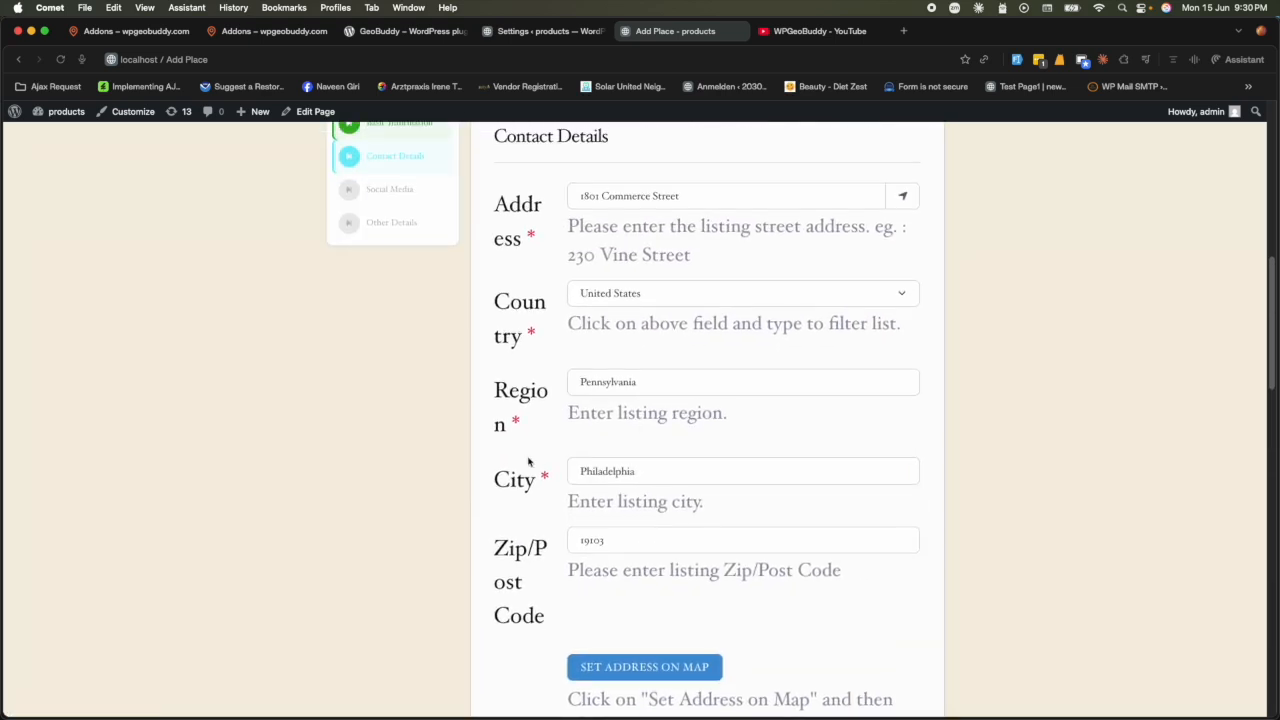
scroll(1049, 517, down, 15)
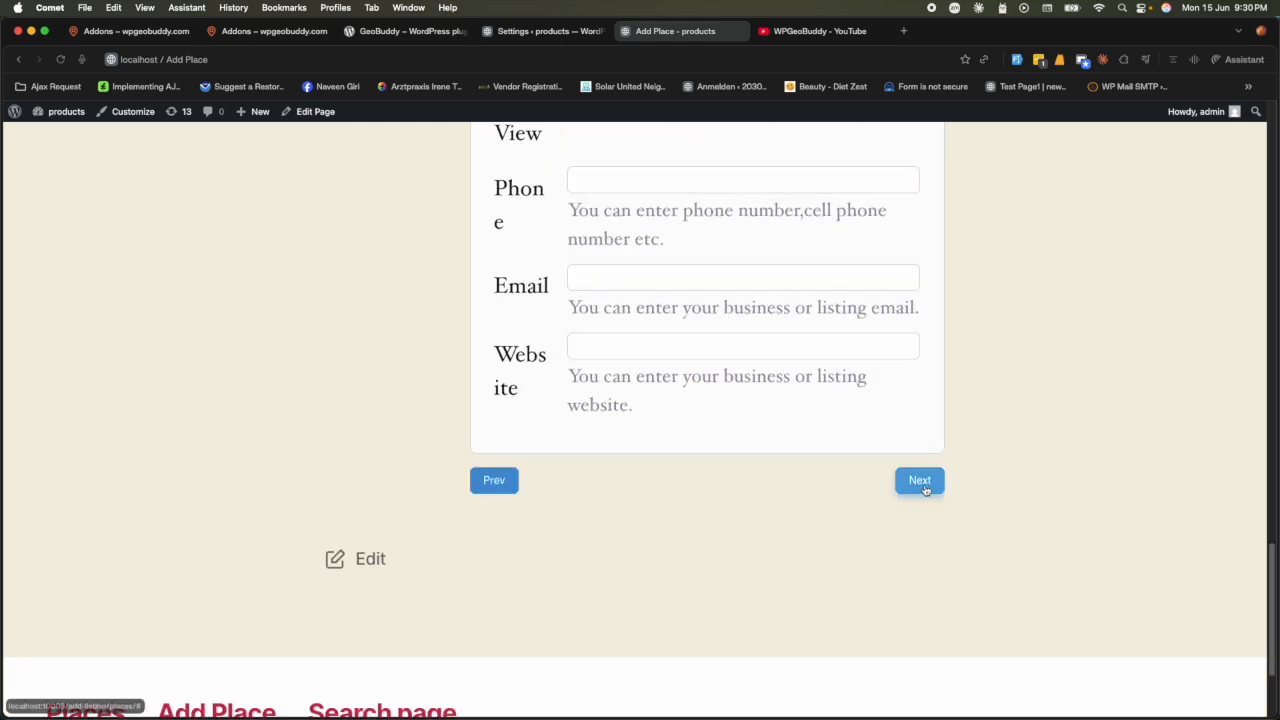
click(920, 484)
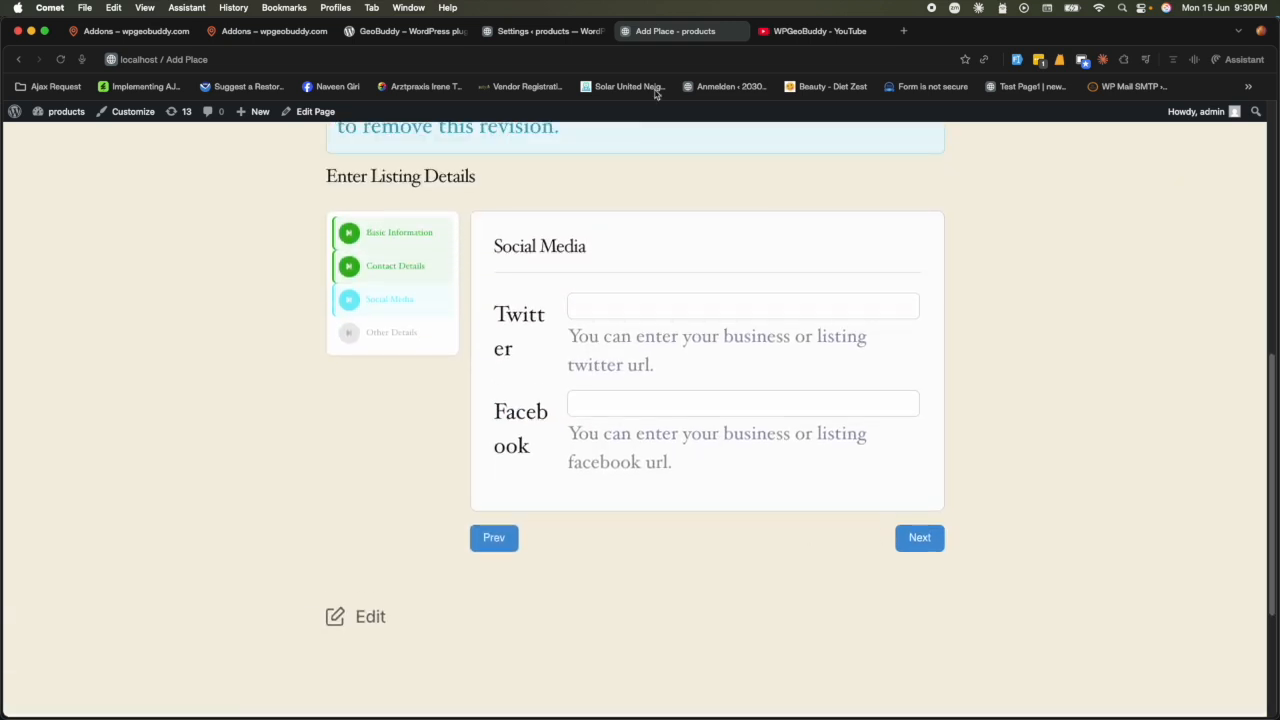
click(550, 31)
scroll(677, 423, down, 5)
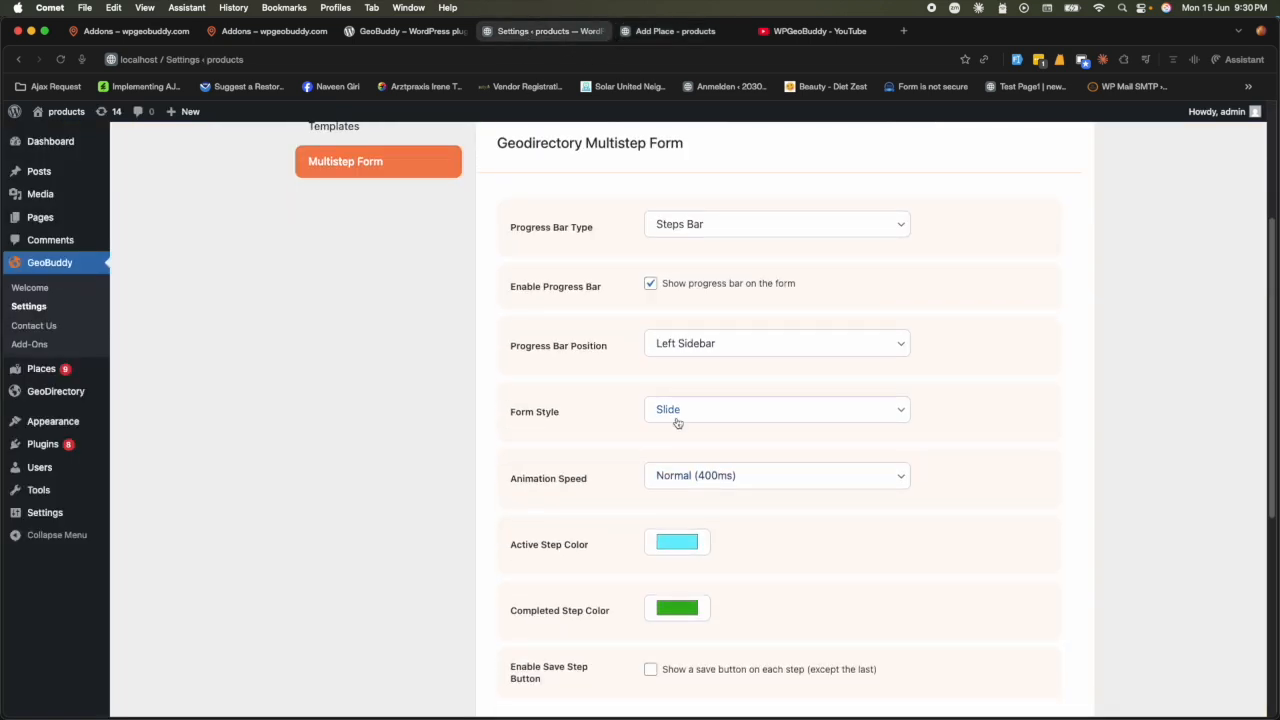
- Change the multistep Form Style to Stepwise and save the settings
click(677, 423)
click(771, 374)
scroll(578, 567, down, 5)
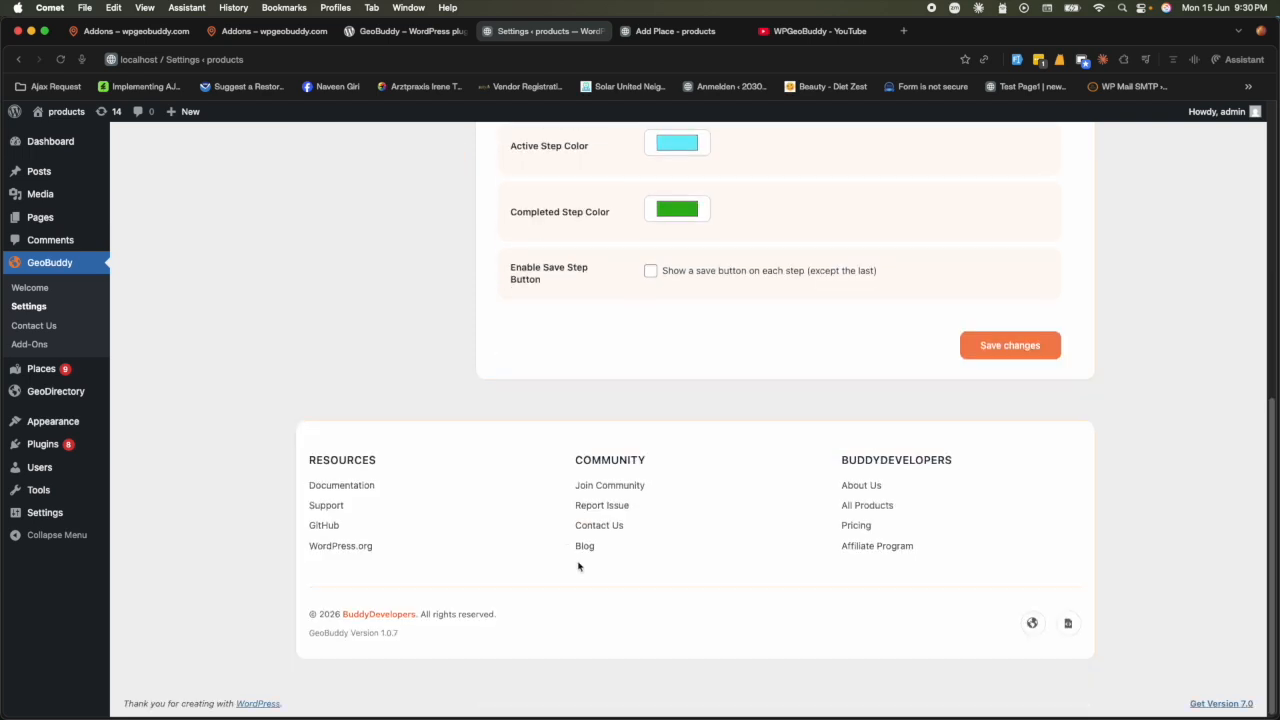
click(978, 352)
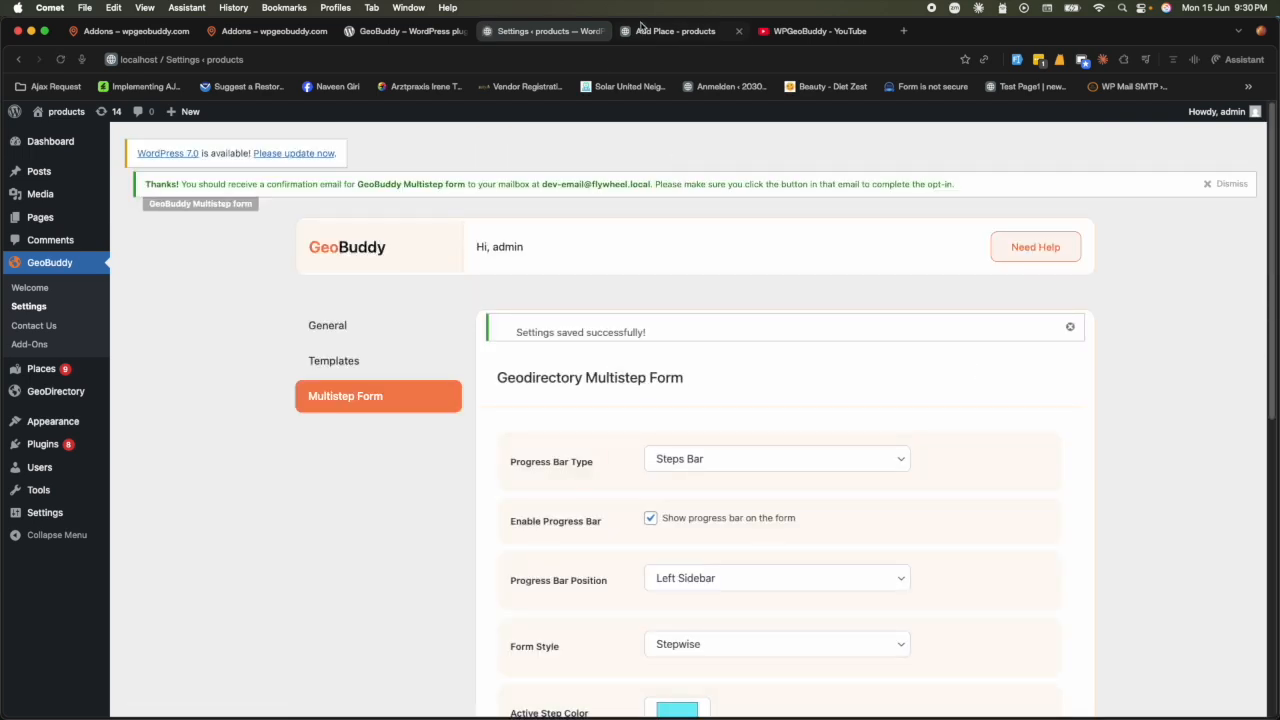
- Reload the Add Place form and advance it to Social Media in Stepwise style
click(675, 31)
click(60, 59)
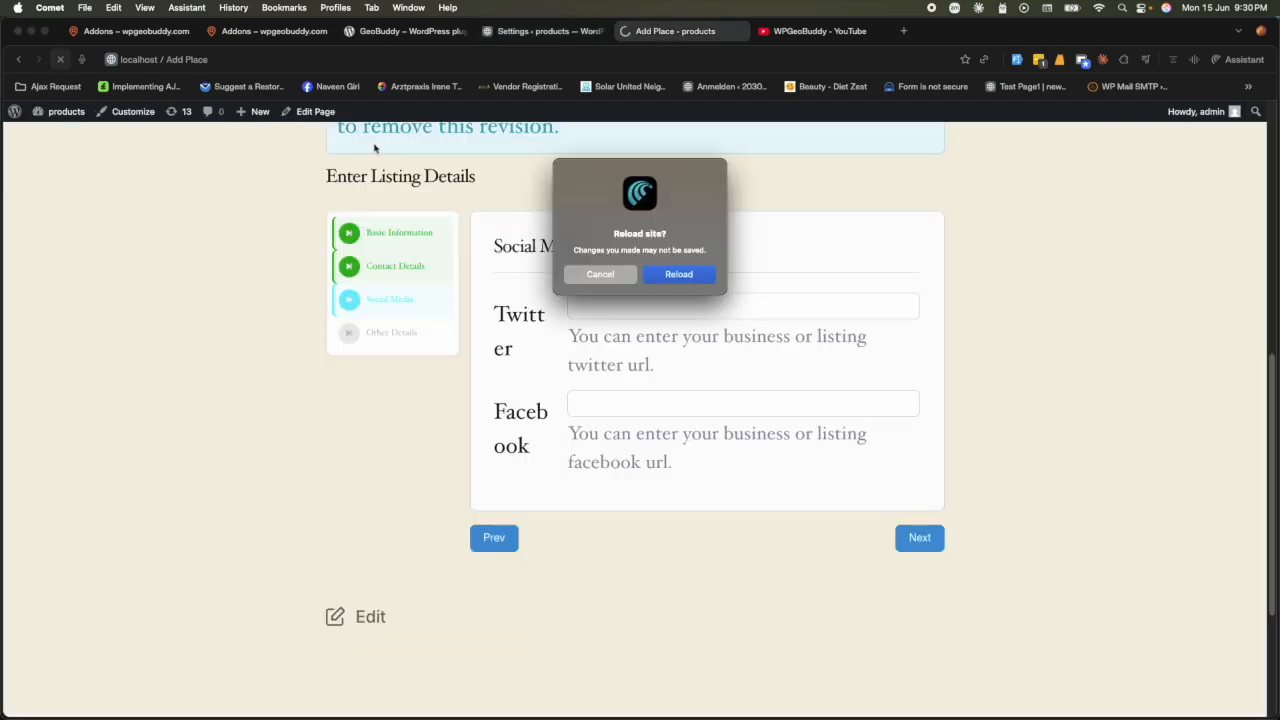
click(701, 284)
scroll(883, 408, down, 10)
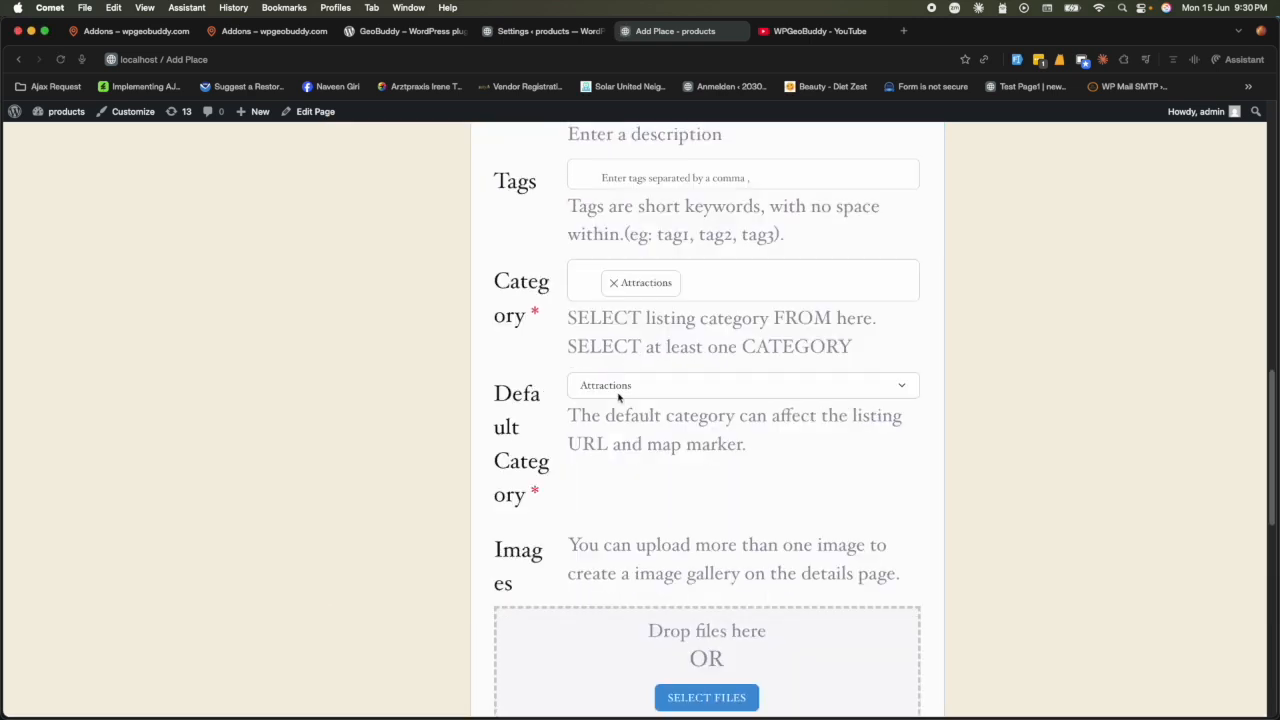
click(920, 310)
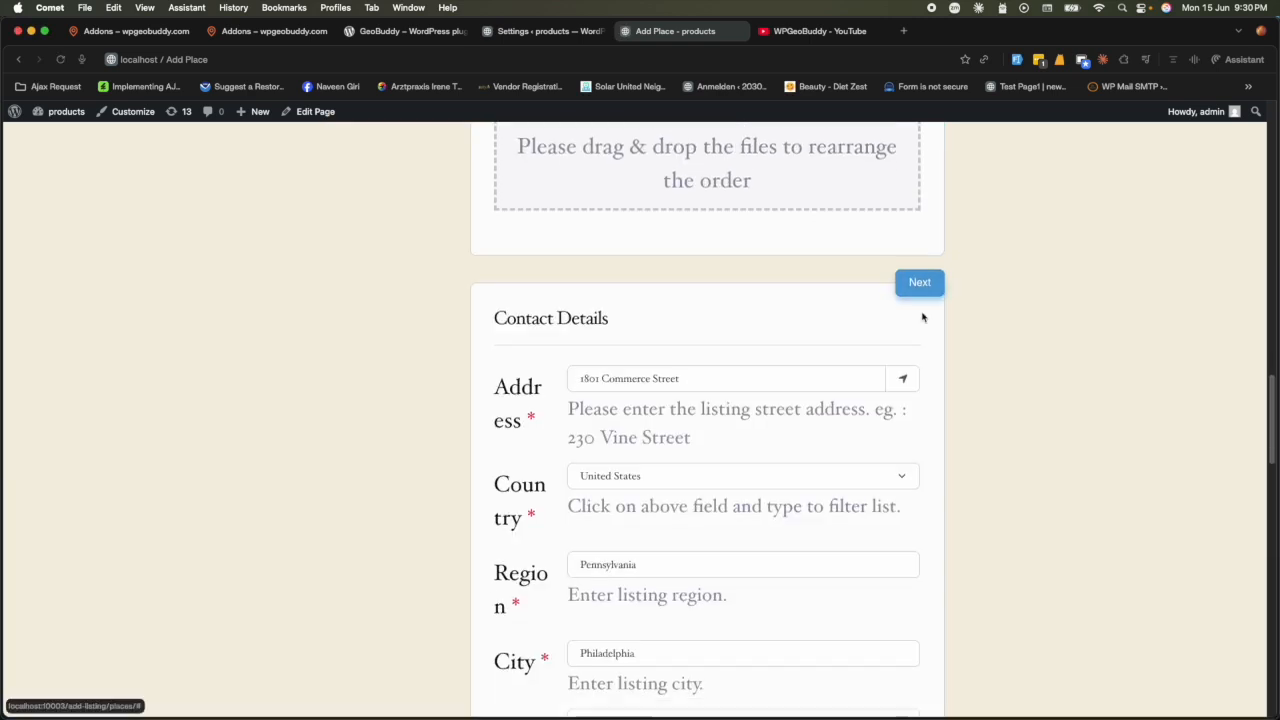
scroll(614, 366, down, 3)
scroll(618, 393, up, 2)
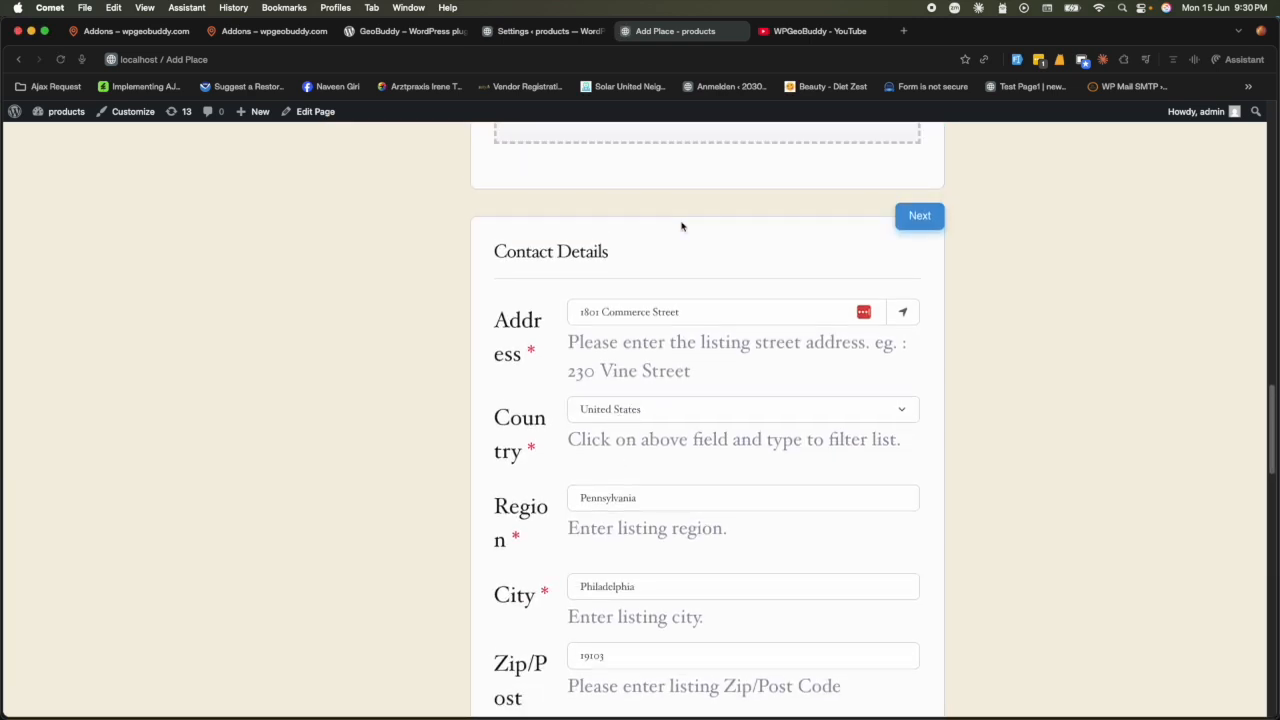
scroll(880, 455, down, 15)
click(916, 433)
scroll(862, 460, down, 5)
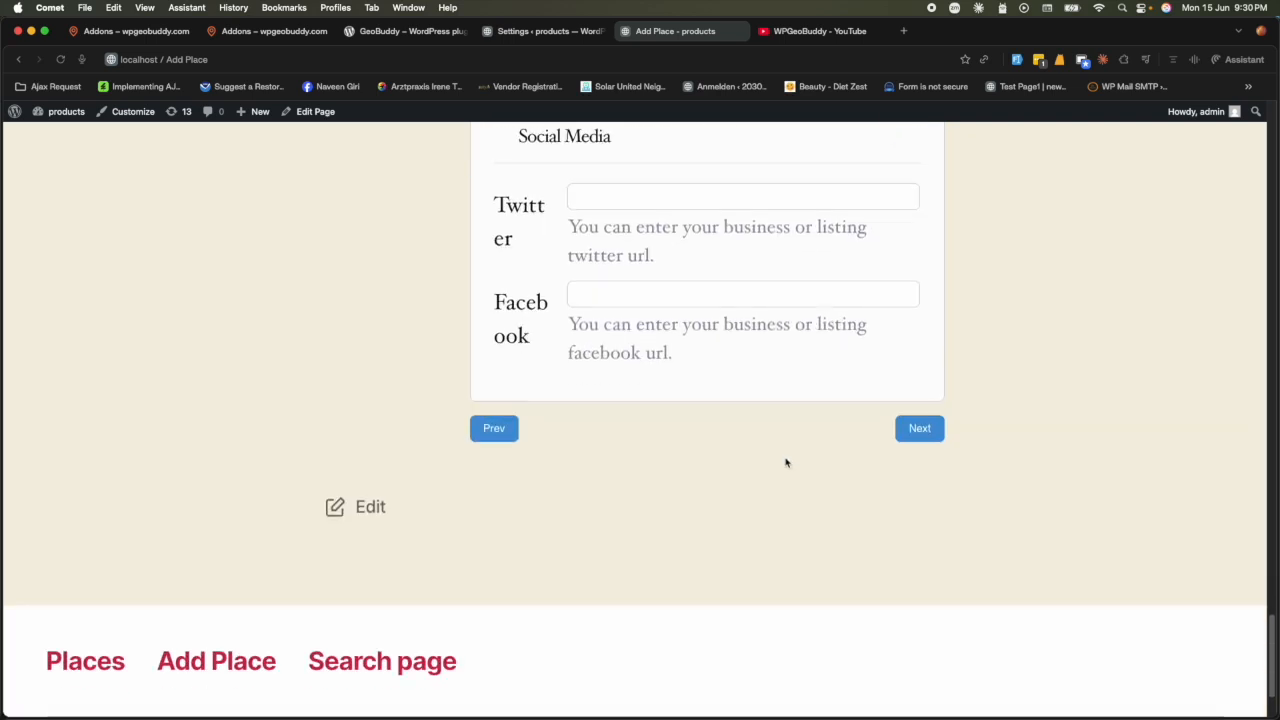
click(500, 31)
scroll(700, 420, down, 3)
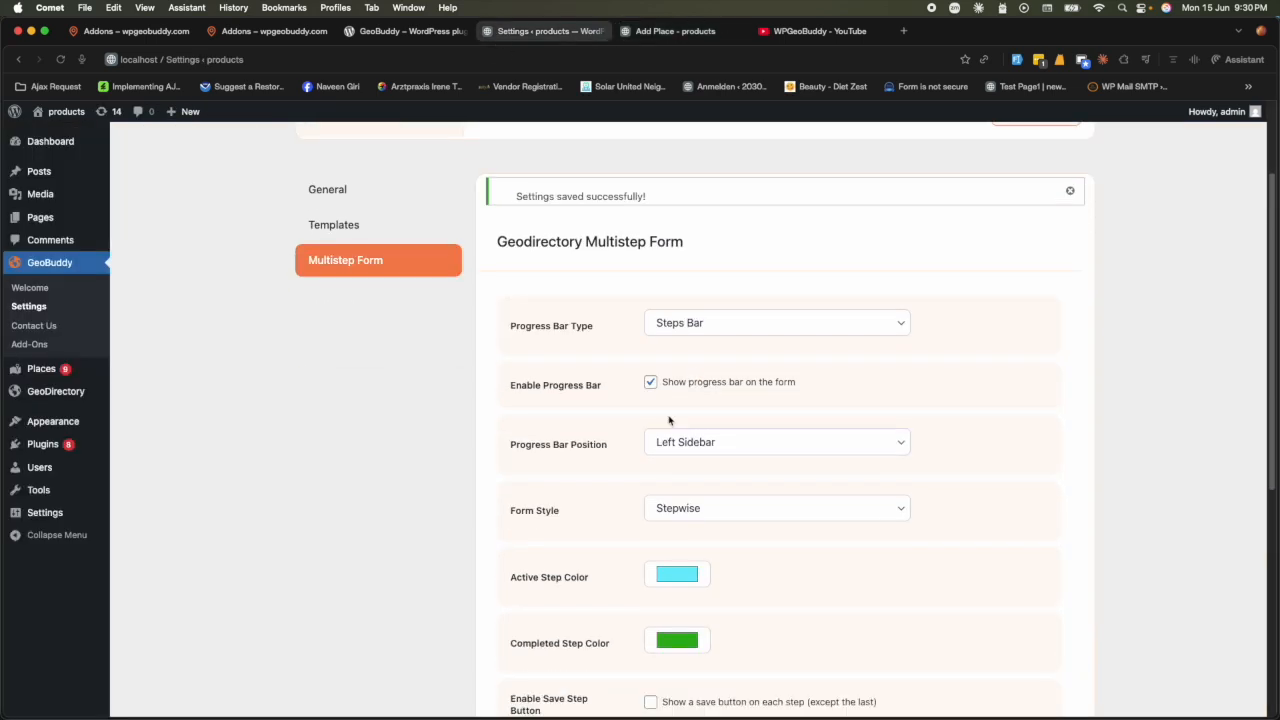
- Set Form Style to Slide with Animation Speed Slow (700ms) and save
scroll(670, 520, down, 2)
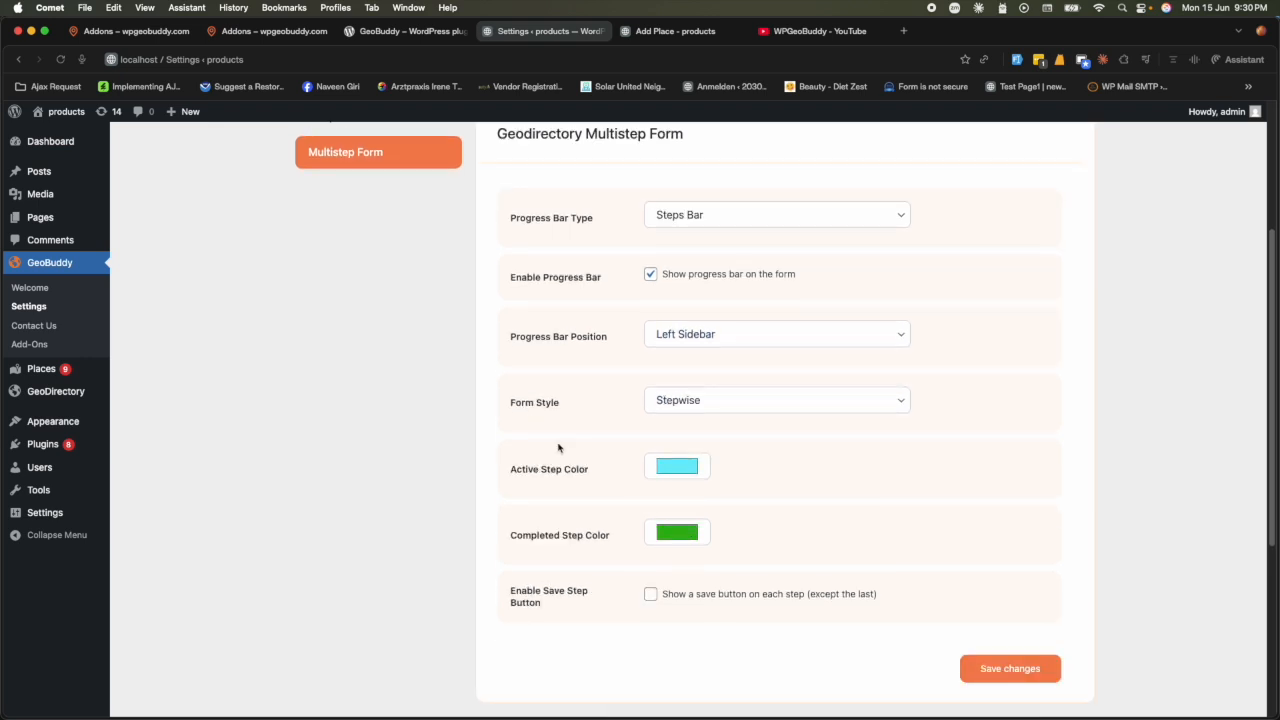
click(705, 401)
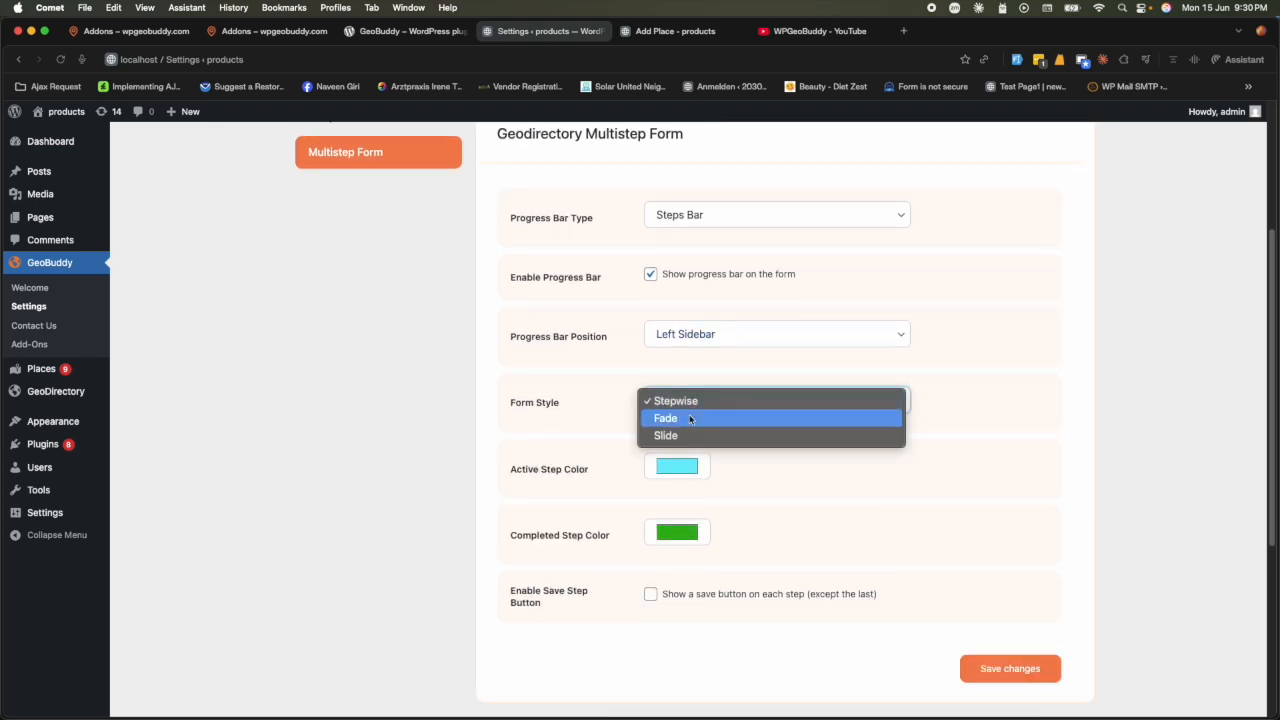
click(689, 435)
scroll(965, 638, down, 5)
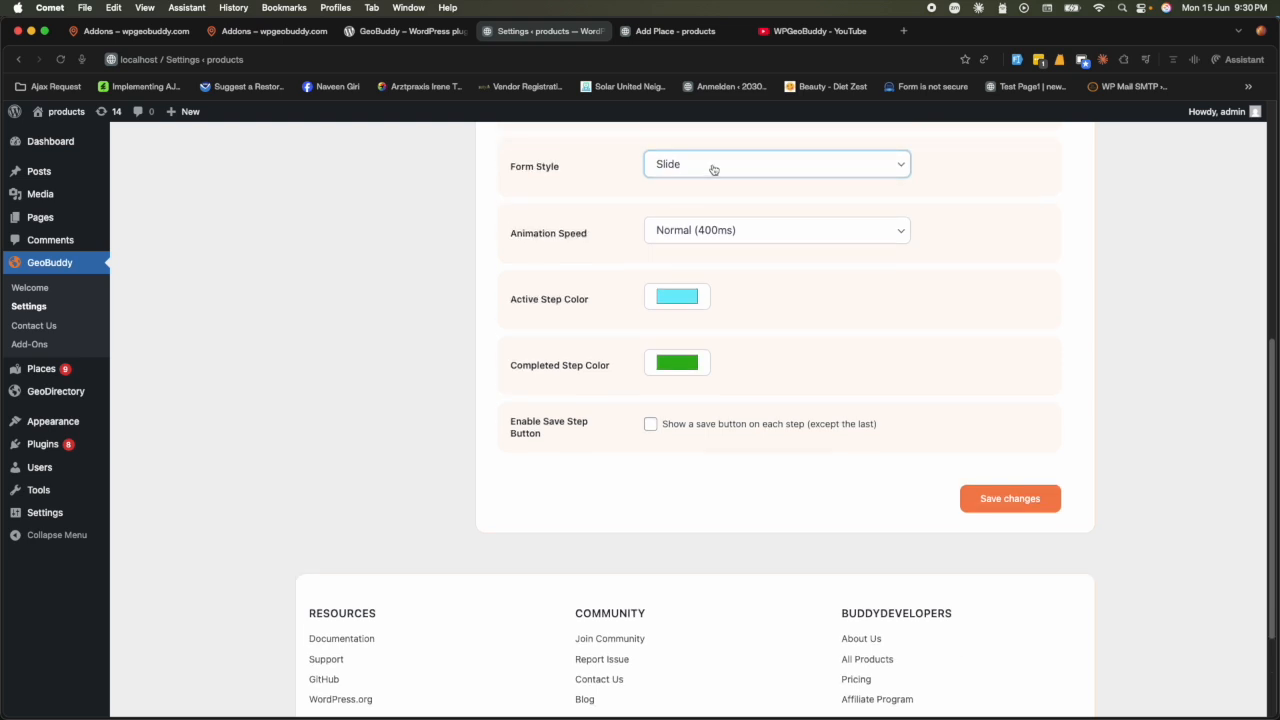
click(716, 240)
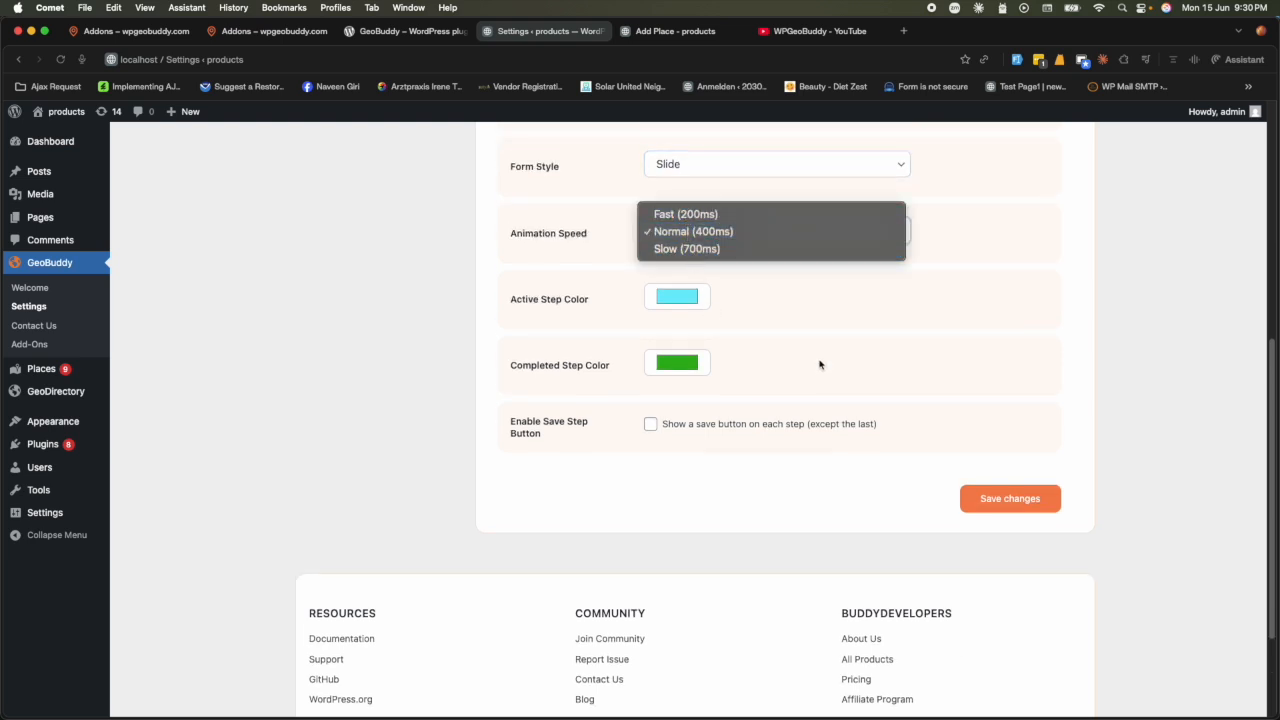
click(722, 249)
click(1010, 508)
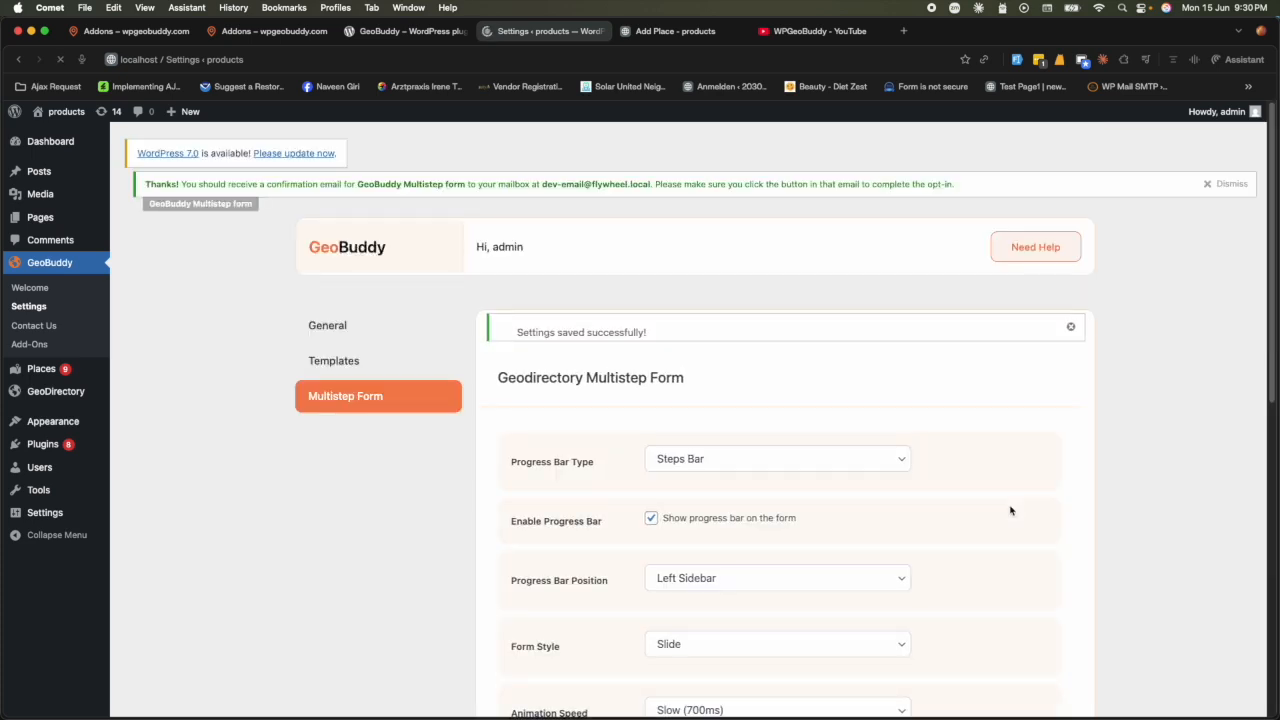
- Reload the Add Place form and advance to Contact Details to see the slow slide
triple_click(515, 616)
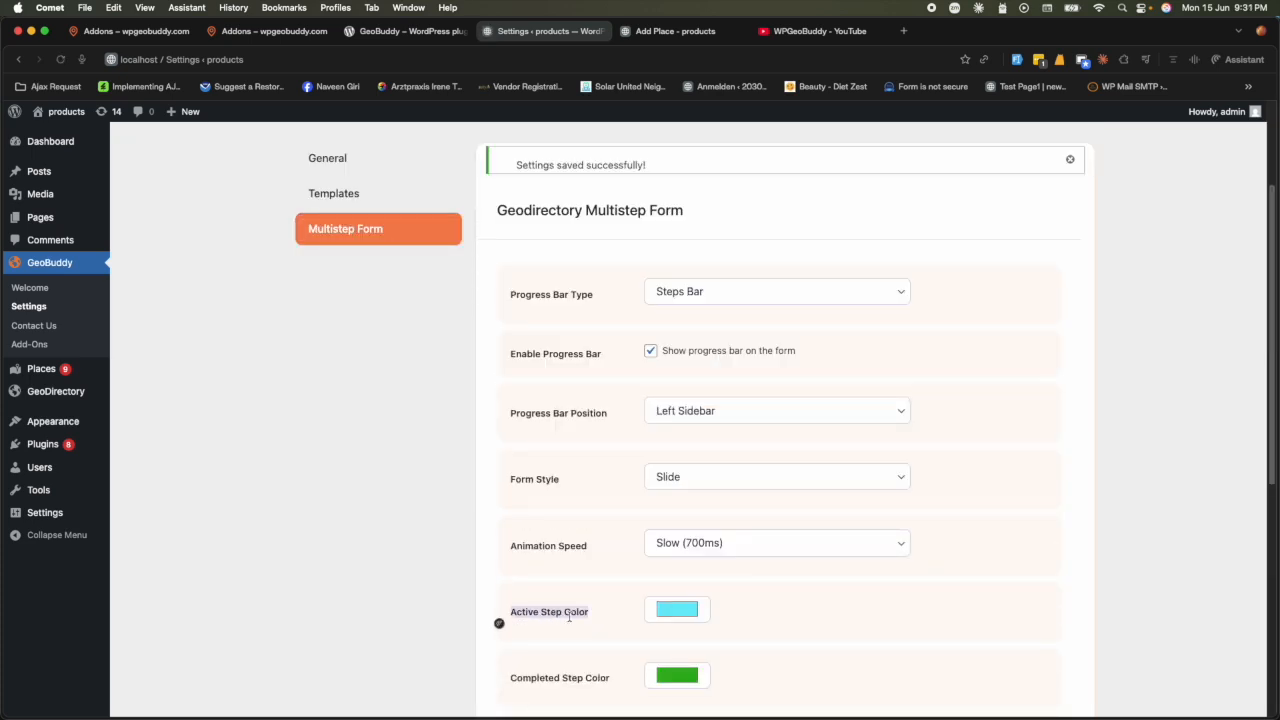
scroll(603, 659, down, 1)
click(660, 31)
scroll(551, 457, up, 10)
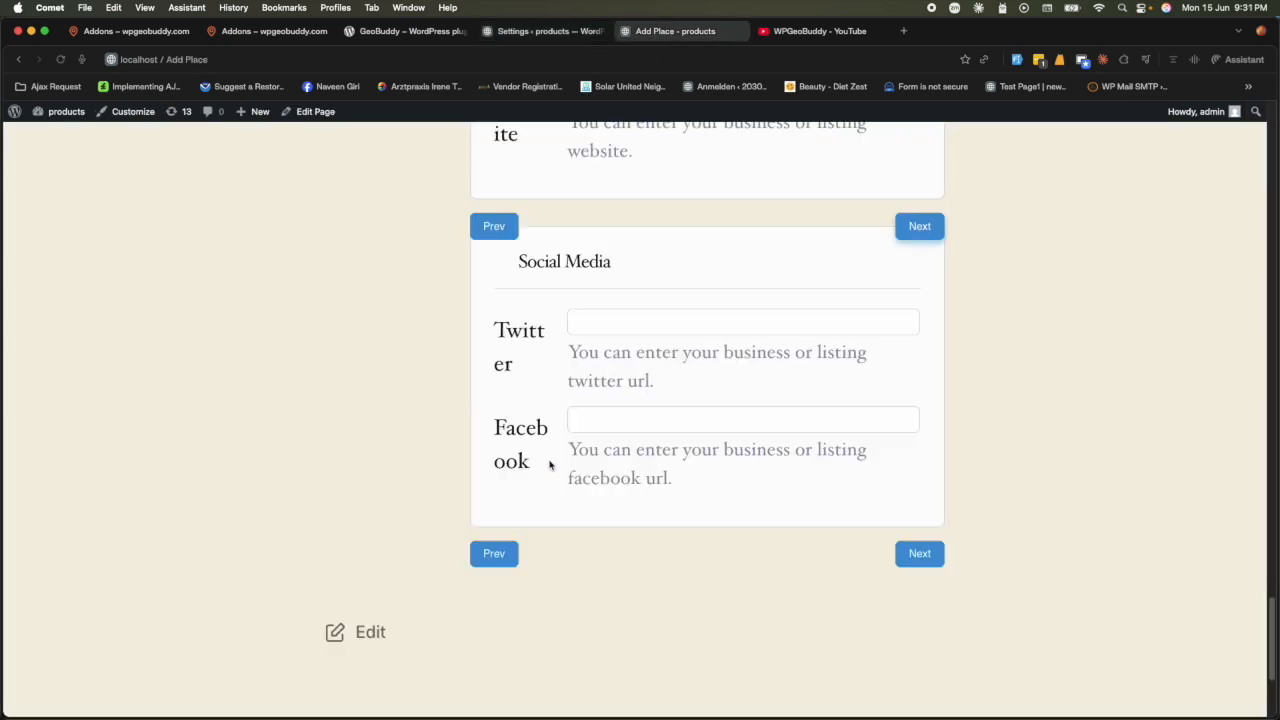
scroll(549, 464, up, 15)
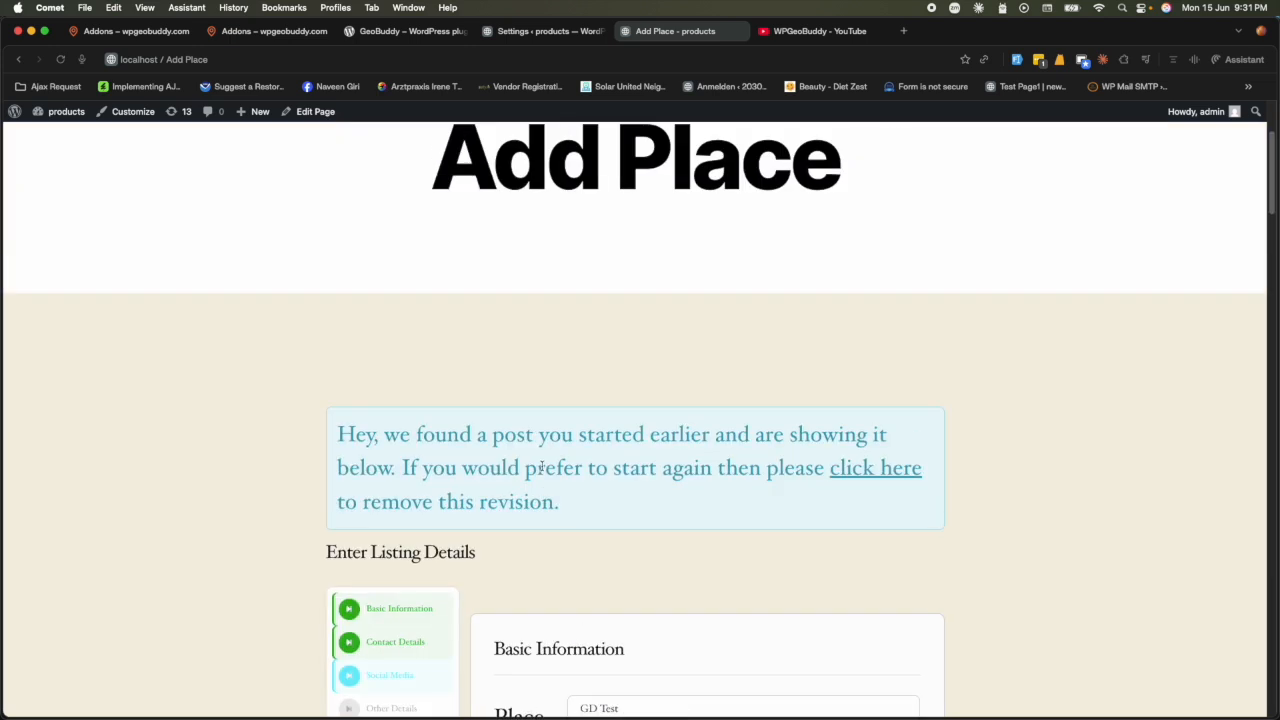
click(60, 59)
click(699, 280)
scroll(419, 540, down, 3)
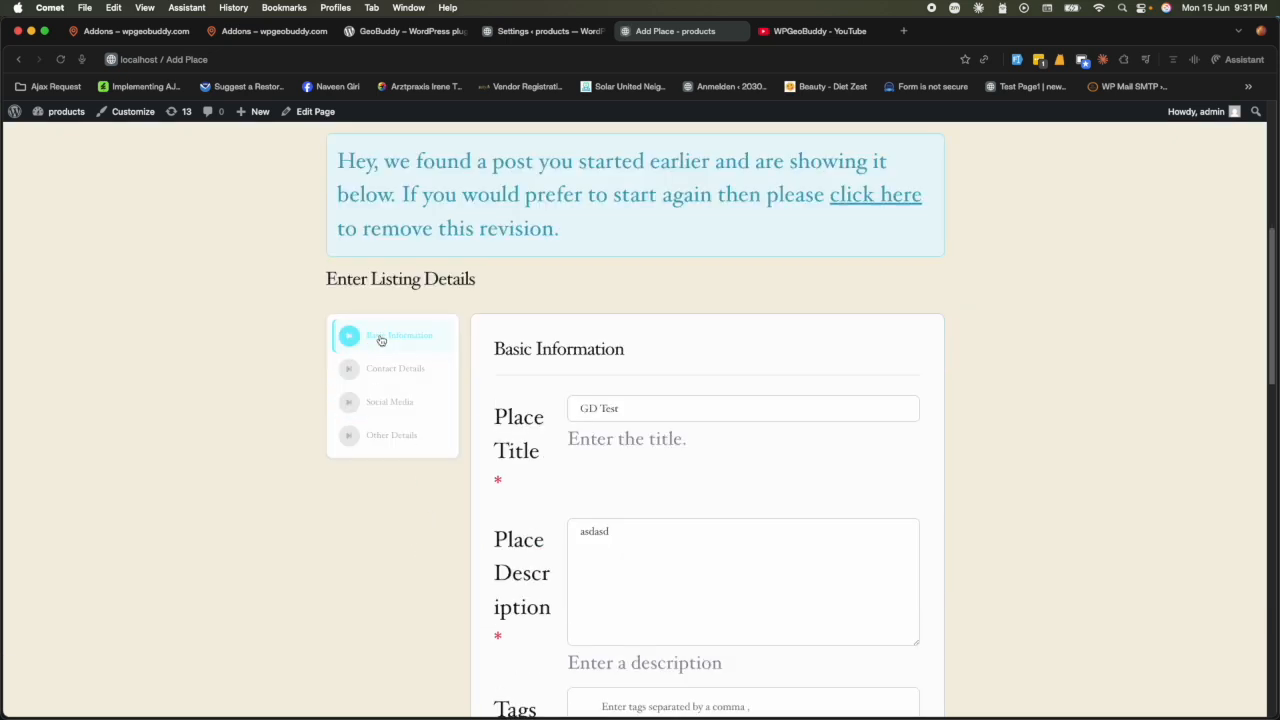
scroll(560, 560, down, 10)
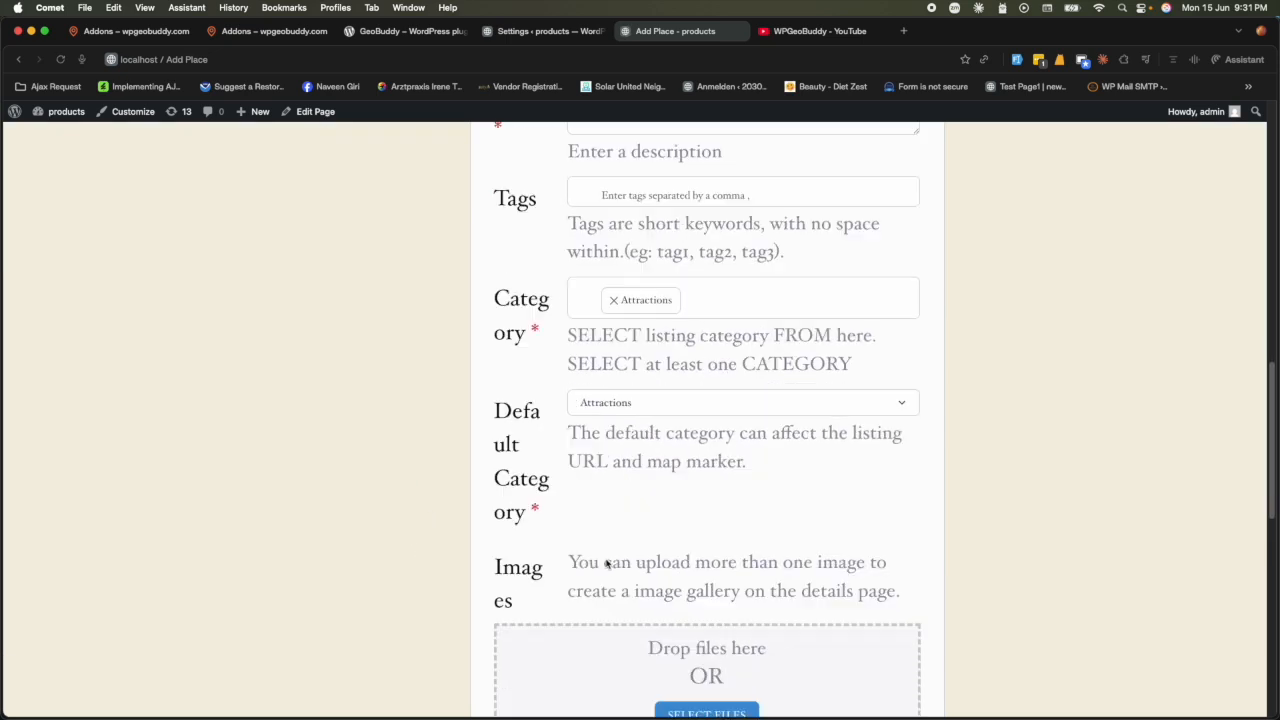
click(920, 567)
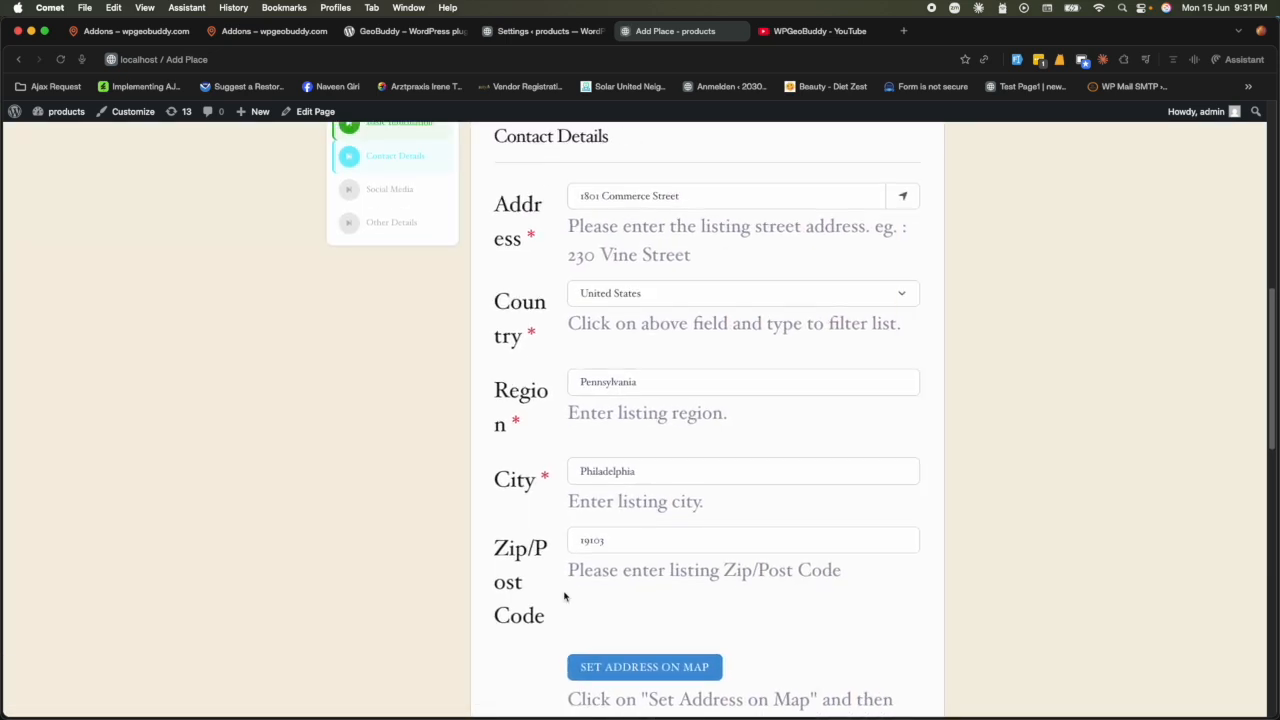
click(545, 31)
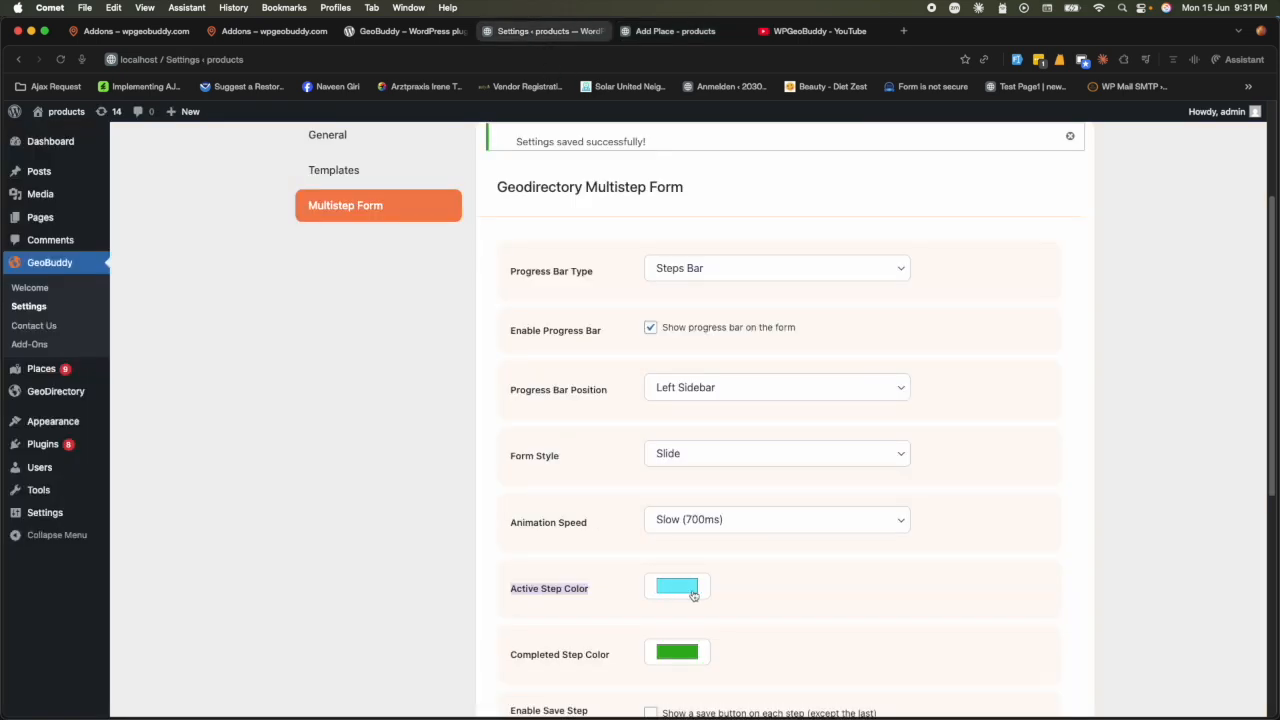
- Change the Active Step Color to a light yellow, save, and reload the Add Place form
click(689, 595)
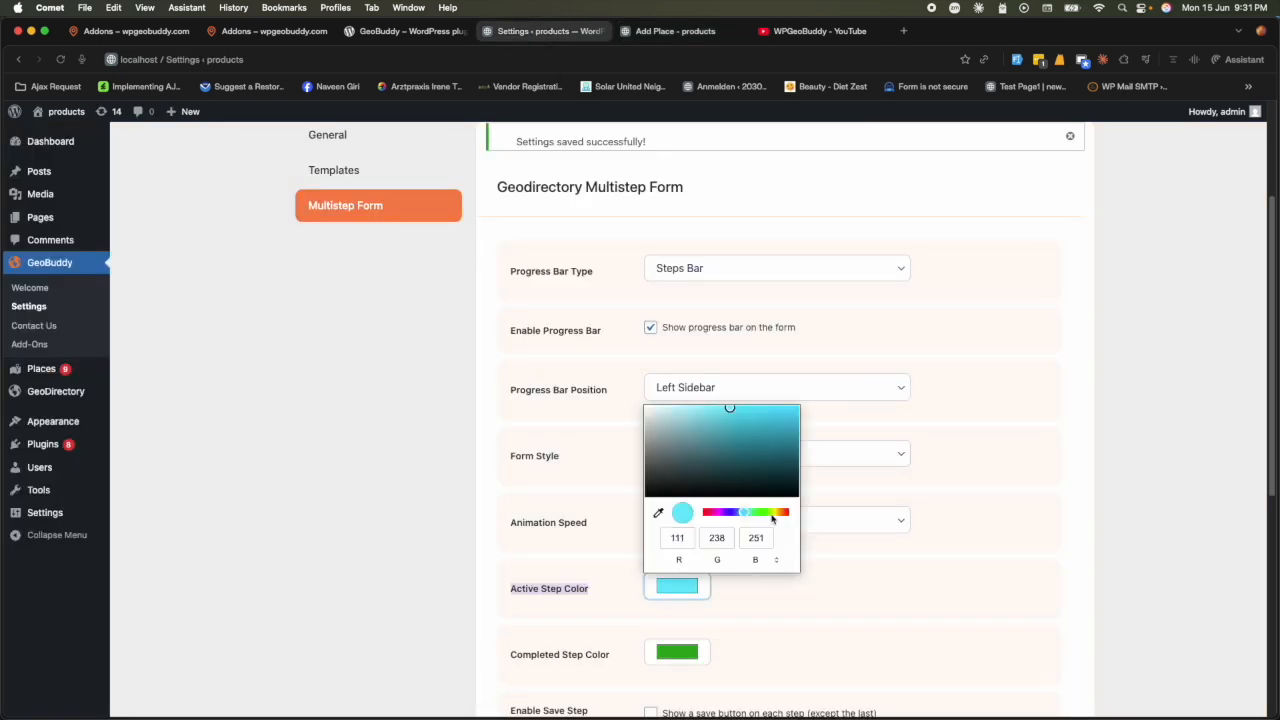
click(772, 515)
click(720, 407)
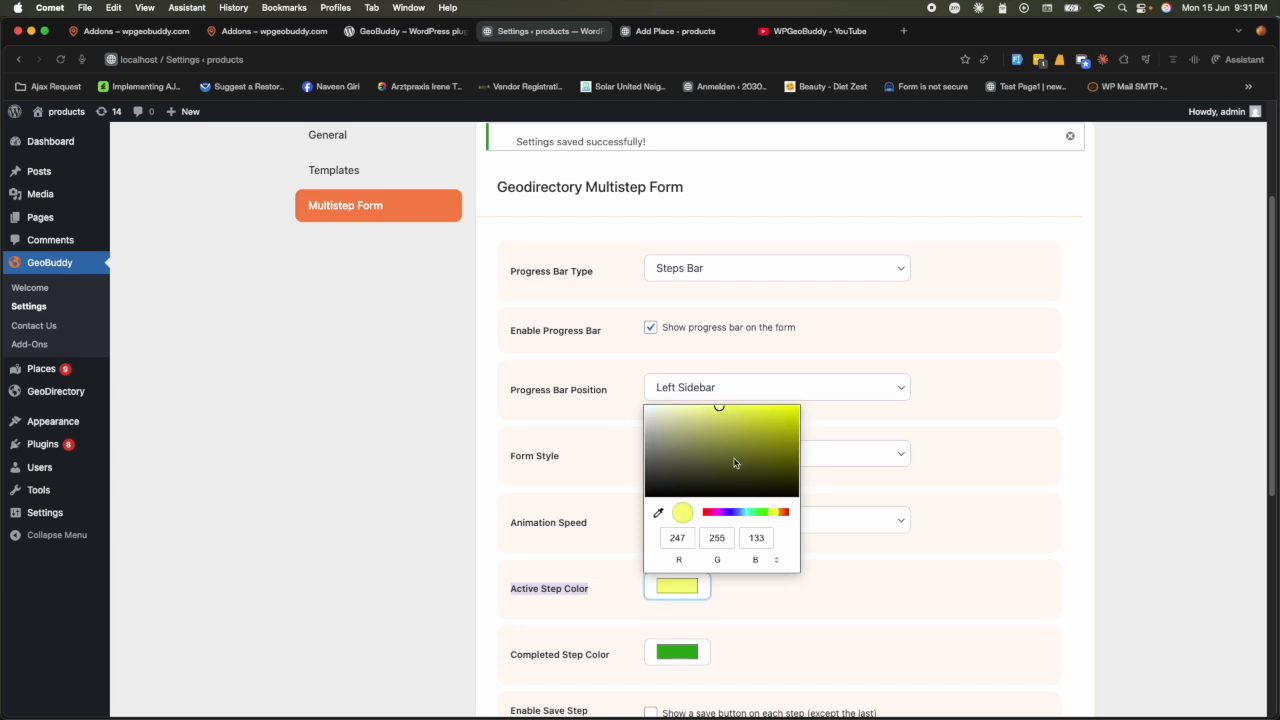
click(929, 605)
scroll(639, 664, down, 5)
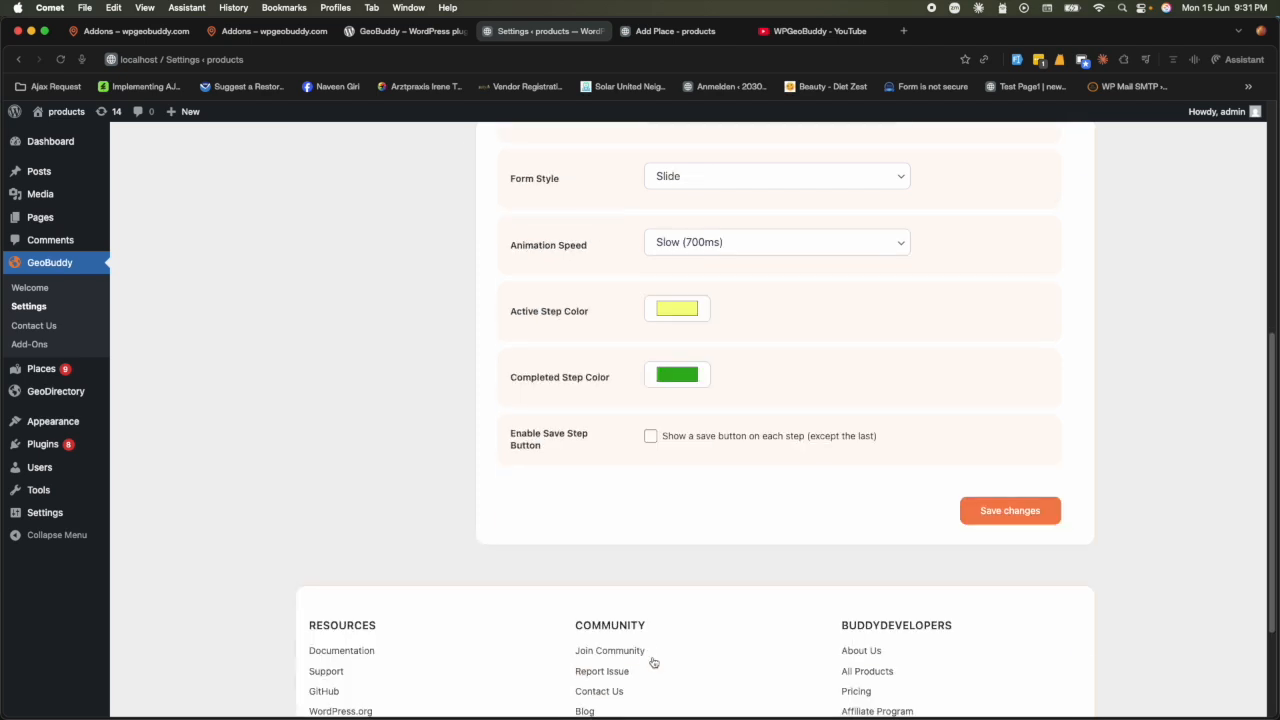
click(1047, 507)
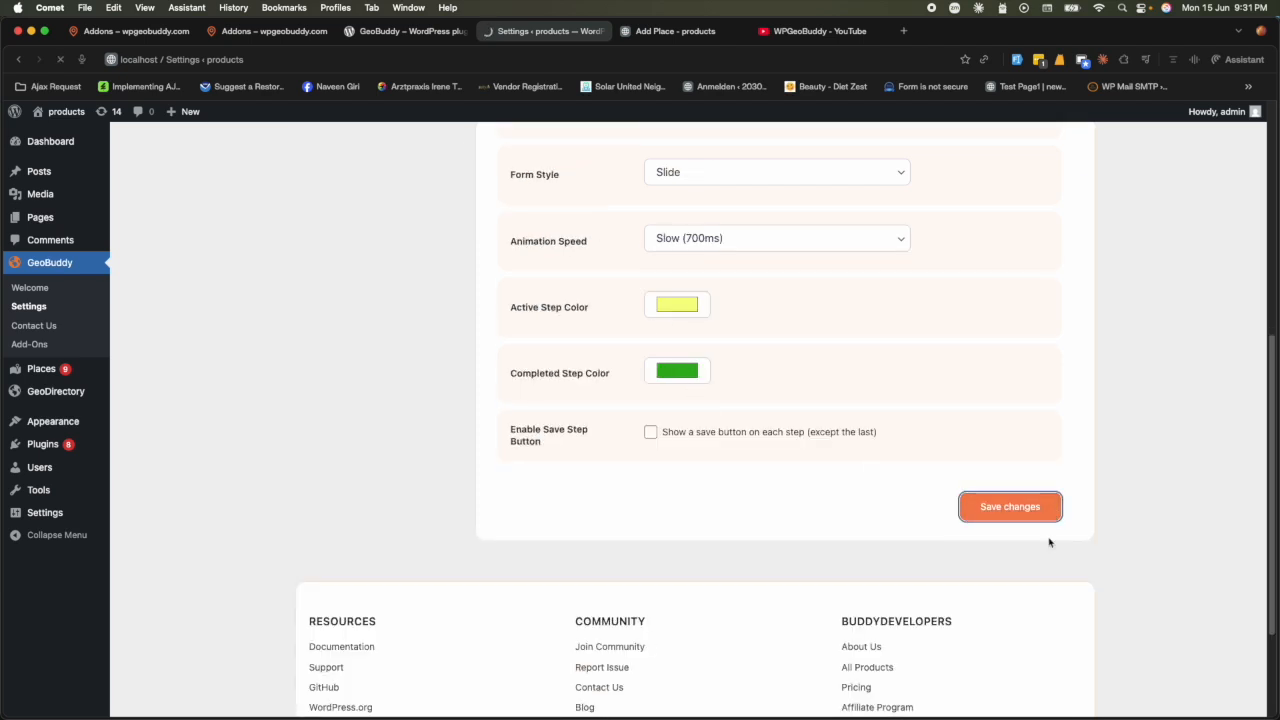
click(663, 33)
click(60, 59)
click(679, 274)
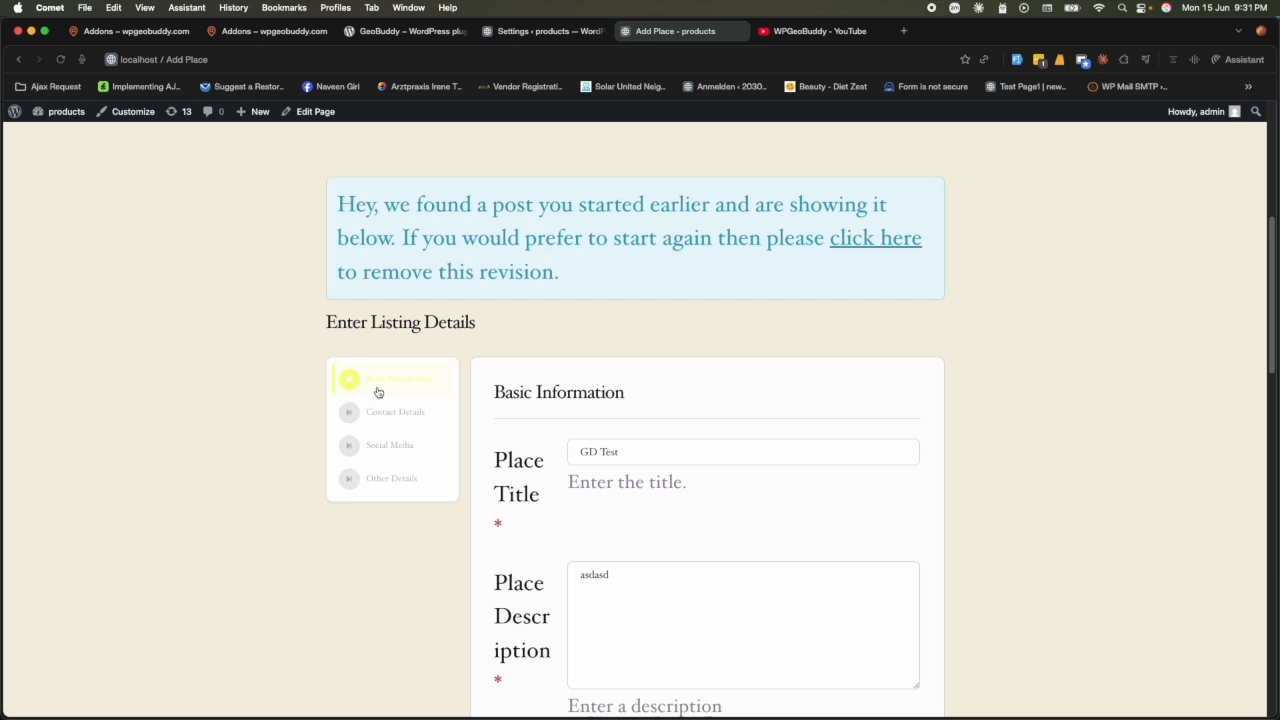
- Restore the Active Step Color to light cyan (133, 253, 255), save, and reload the form
click(550, 31)
scroll(714, 506, down, 5)
click(680, 495)
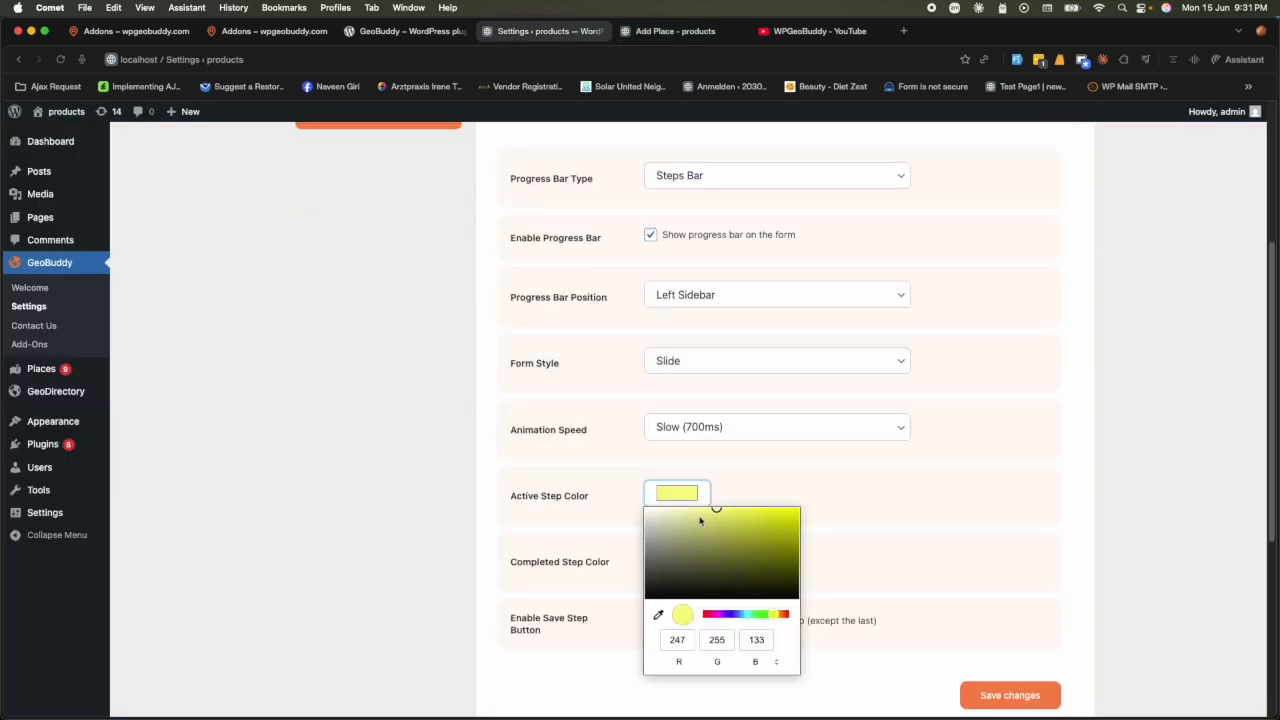
click(747, 617)
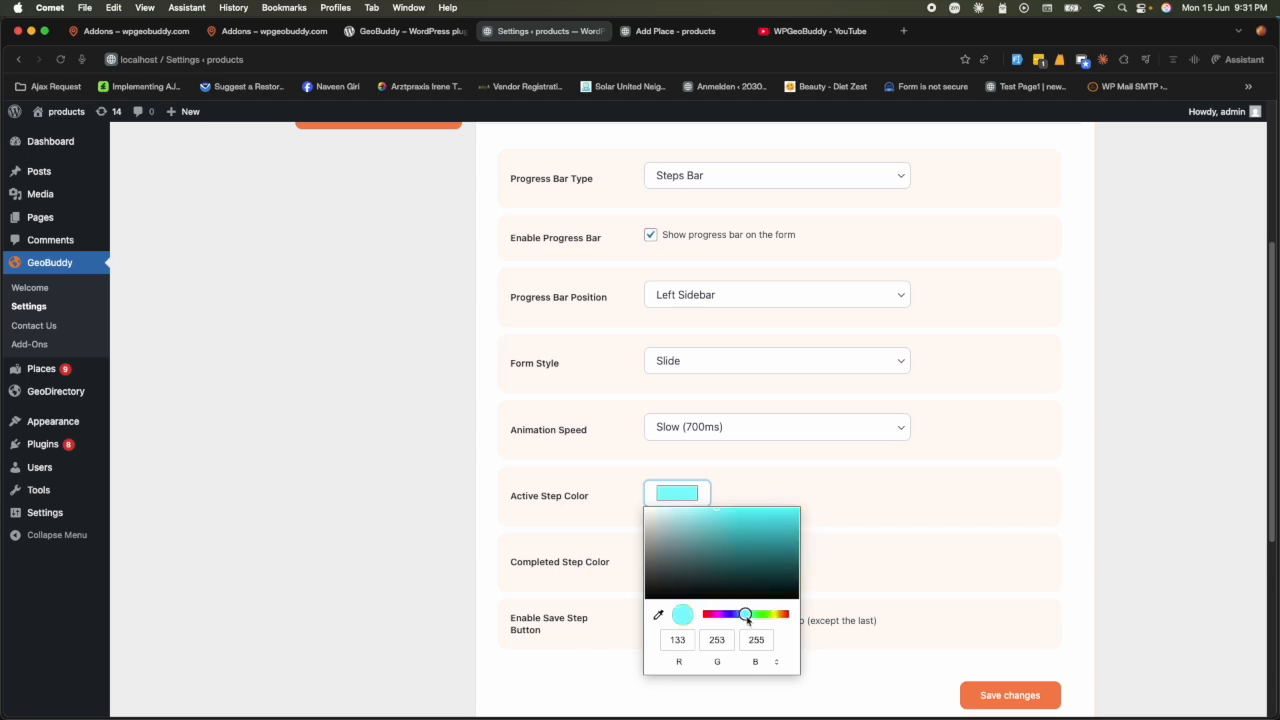
click(1008, 694)
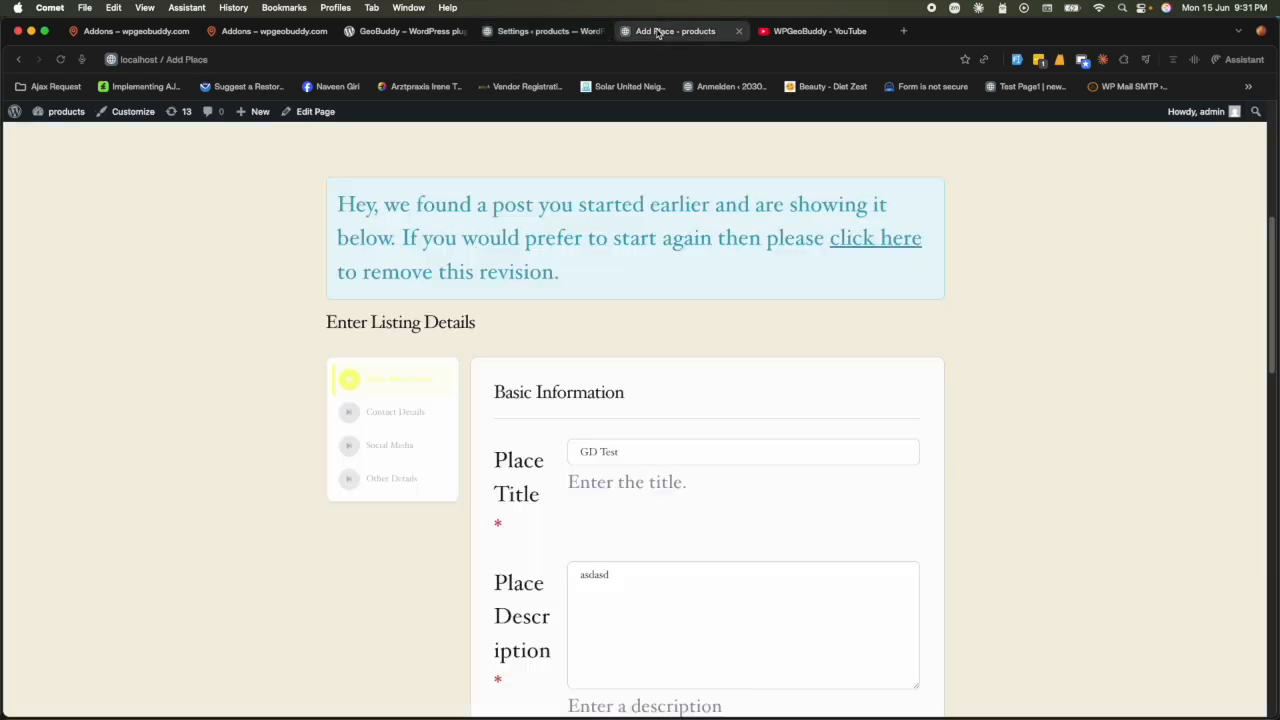
click(660, 31)
click(60, 62)
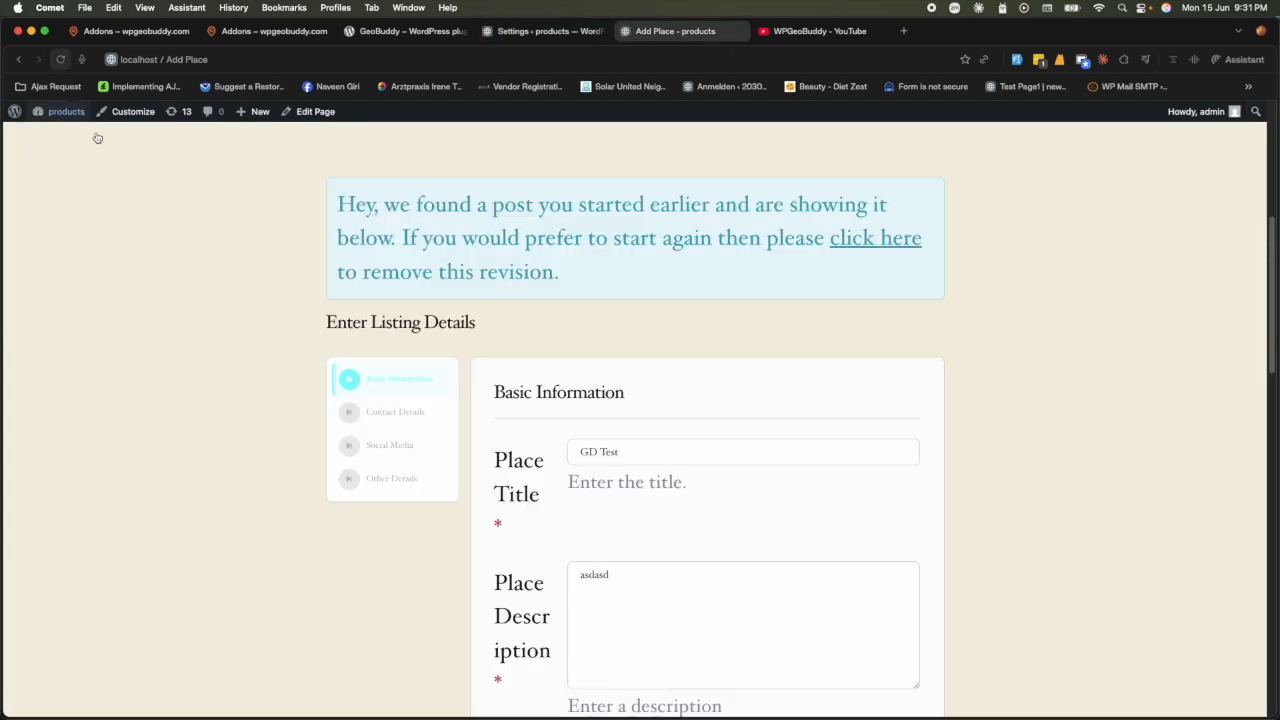
click(552, 31)
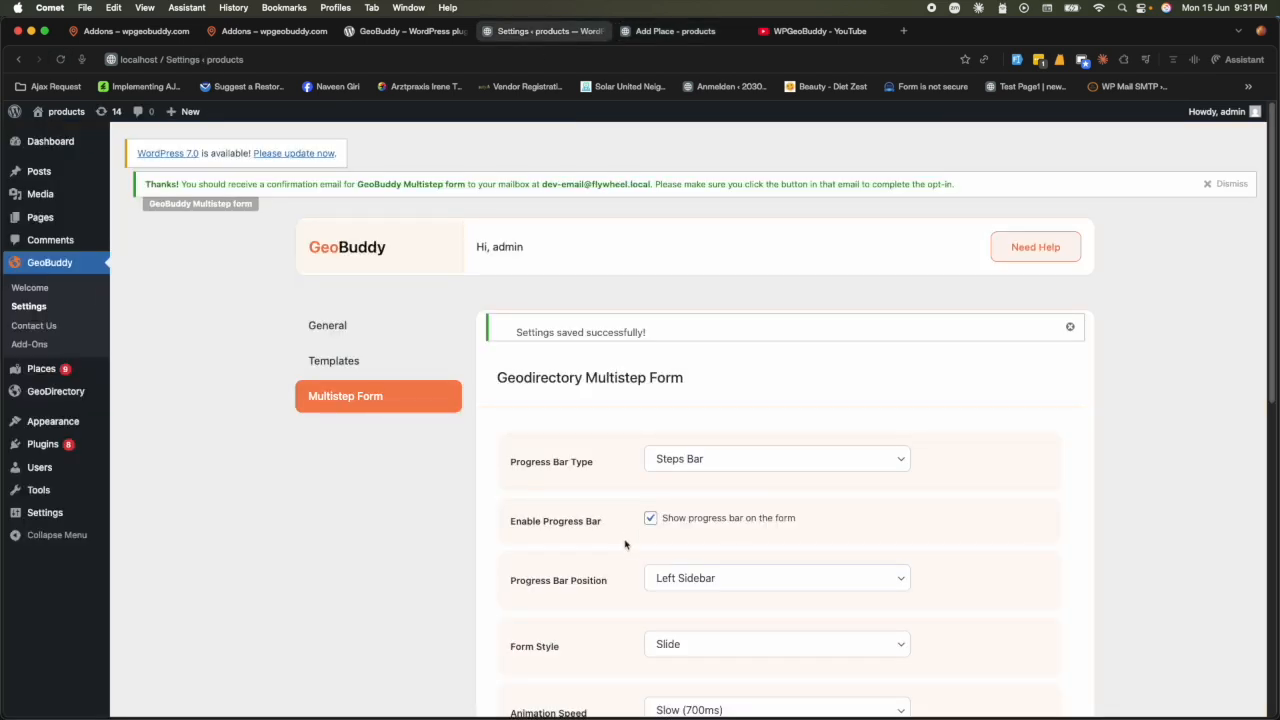
- Enable a save button on each step titled Save Listing and save the settings
scroll(626, 545, down, 5)
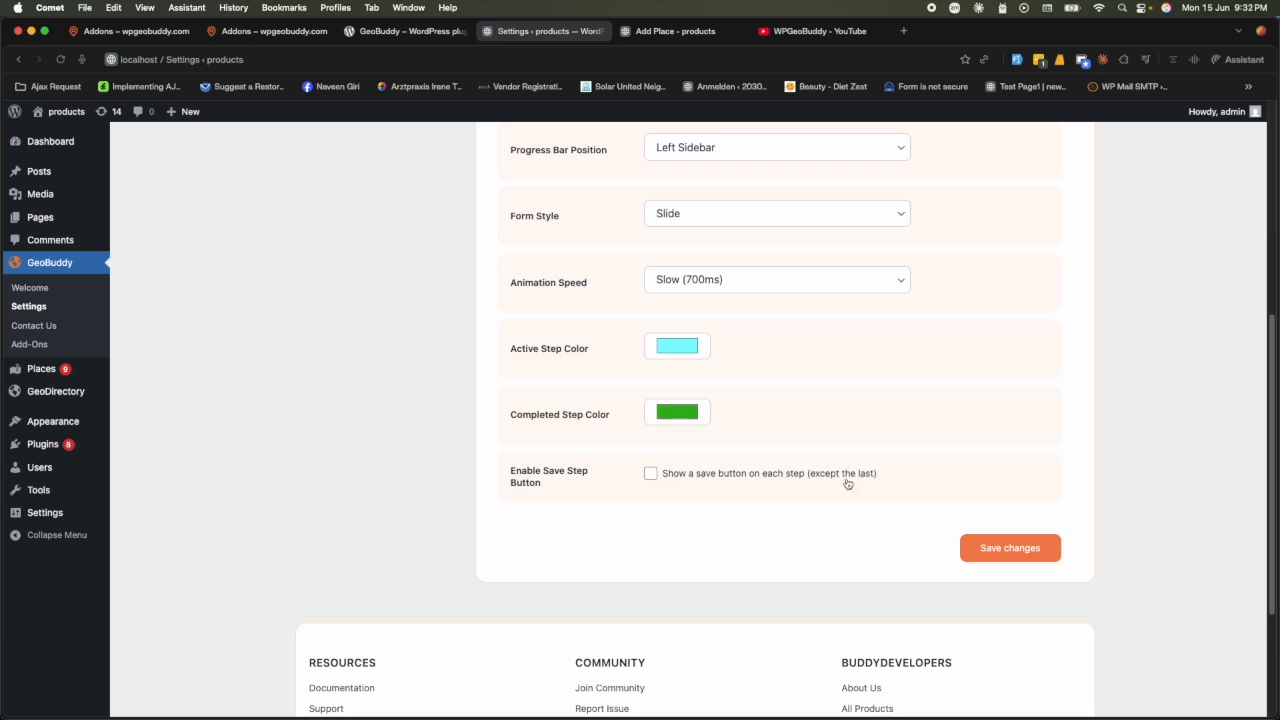
click(651, 474)
click(737, 537)
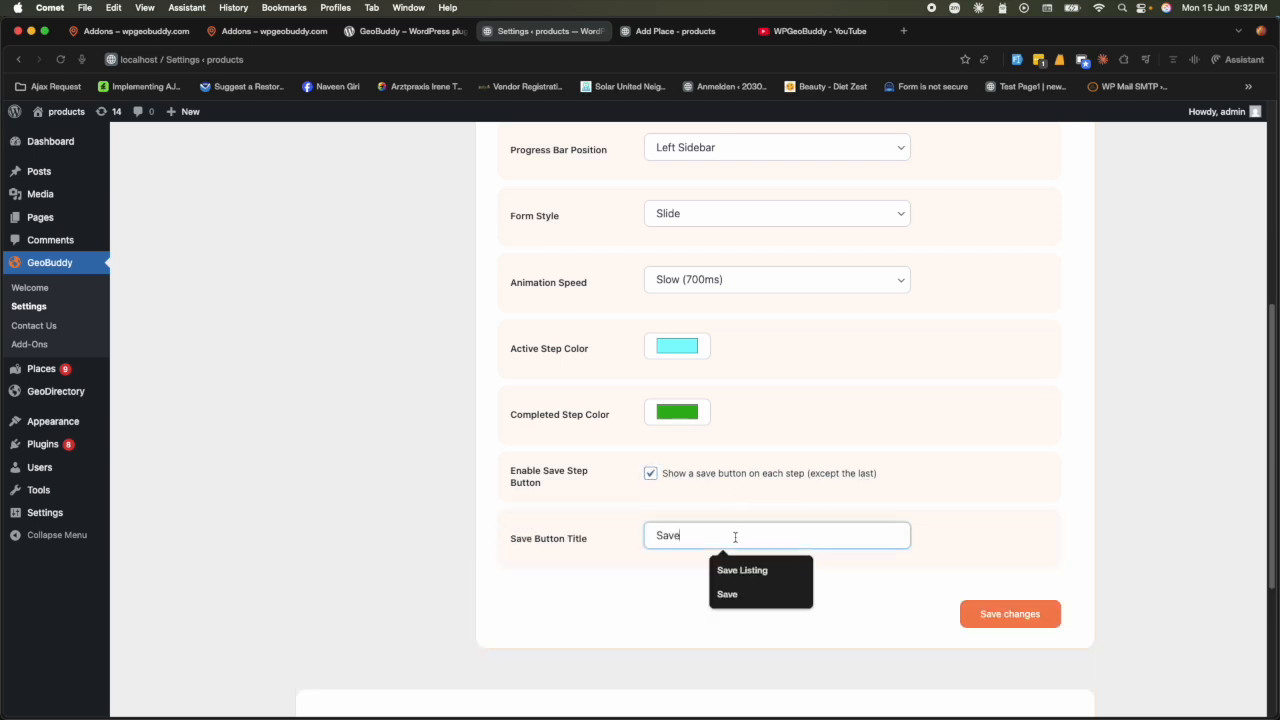
click(752, 571)
click(1010, 613)
- Try the Save Listing button partway through the Add Place form
scroll(760, 518, down, 10)
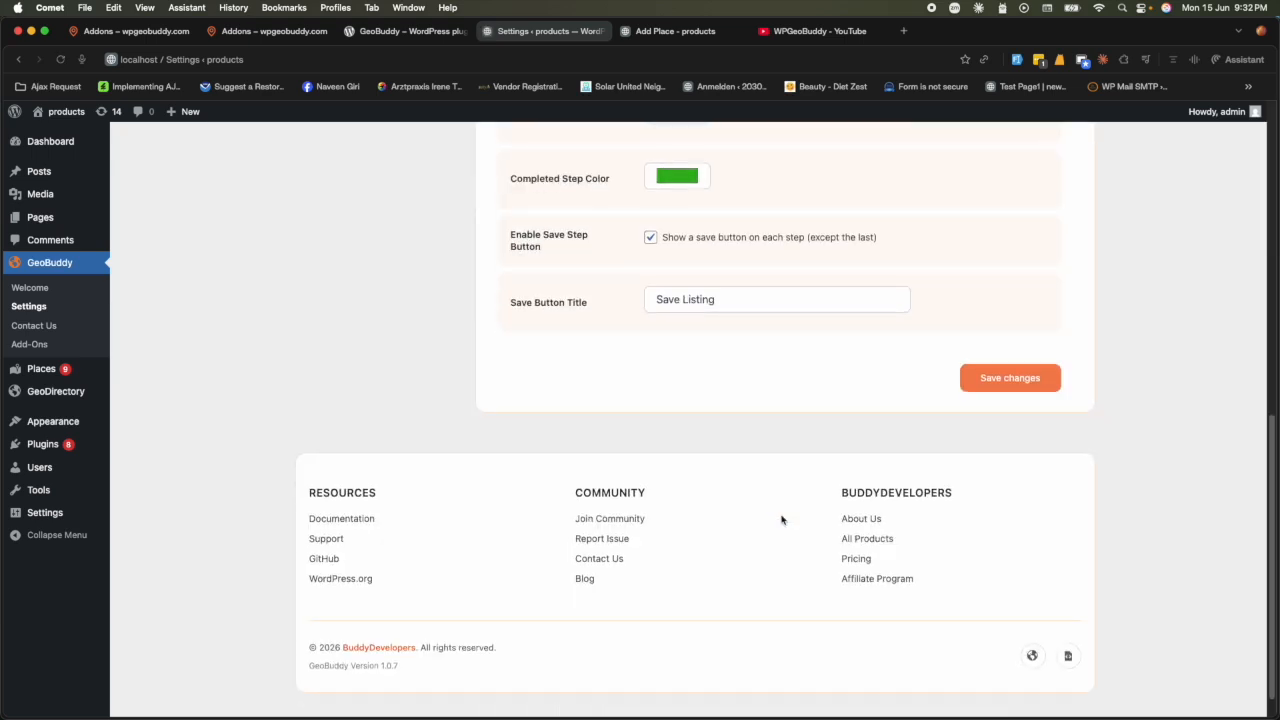
click(668, 30)
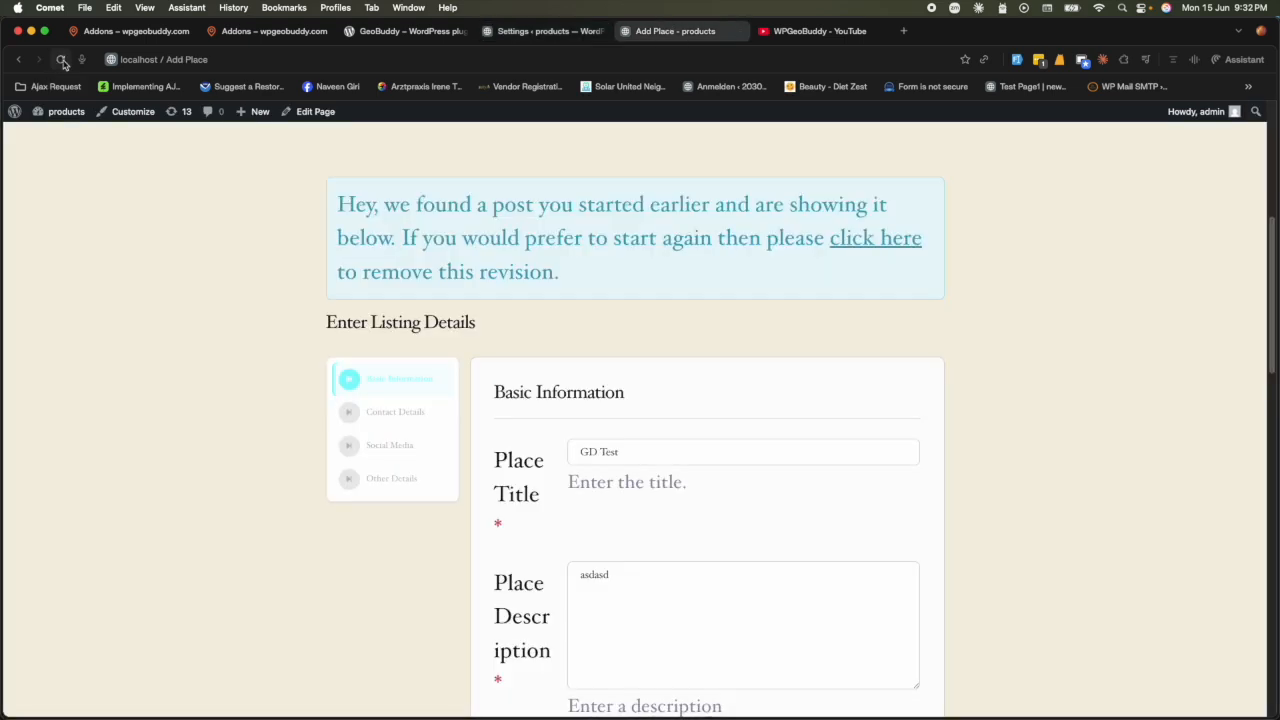
scroll(214, 323, down, 5)
scroll(349, 372, down, 10)
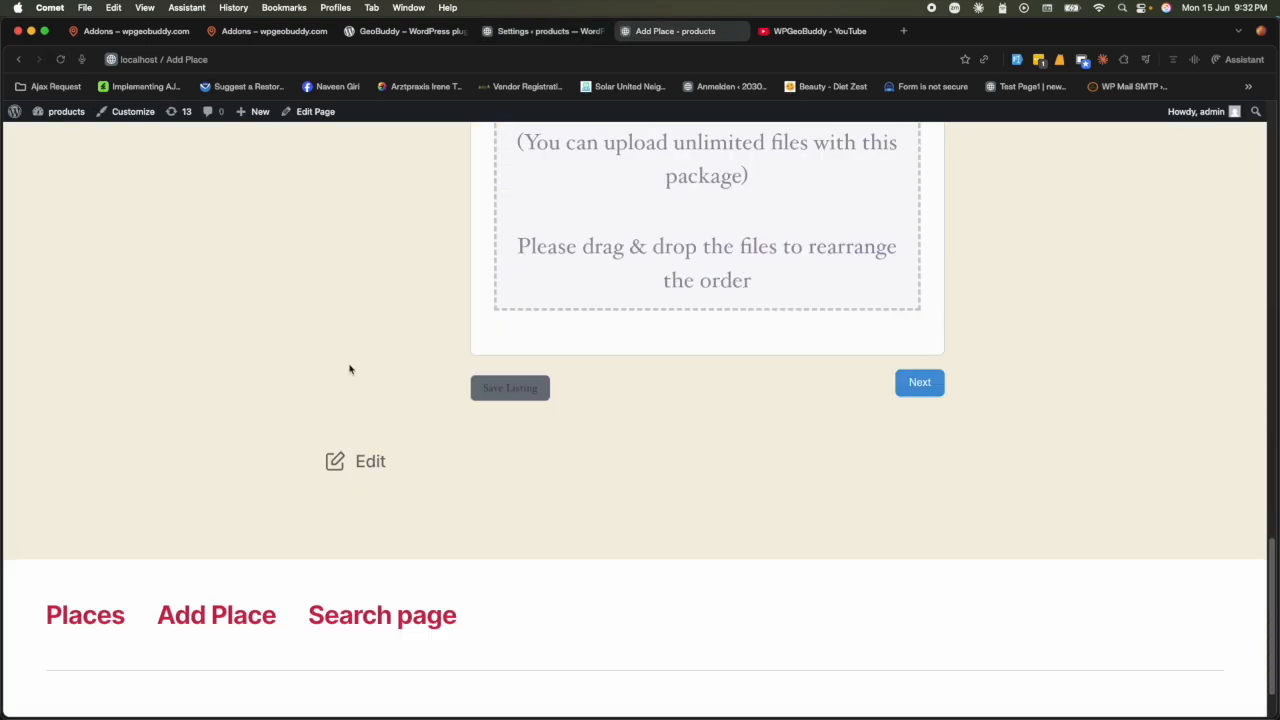
click(510, 410)
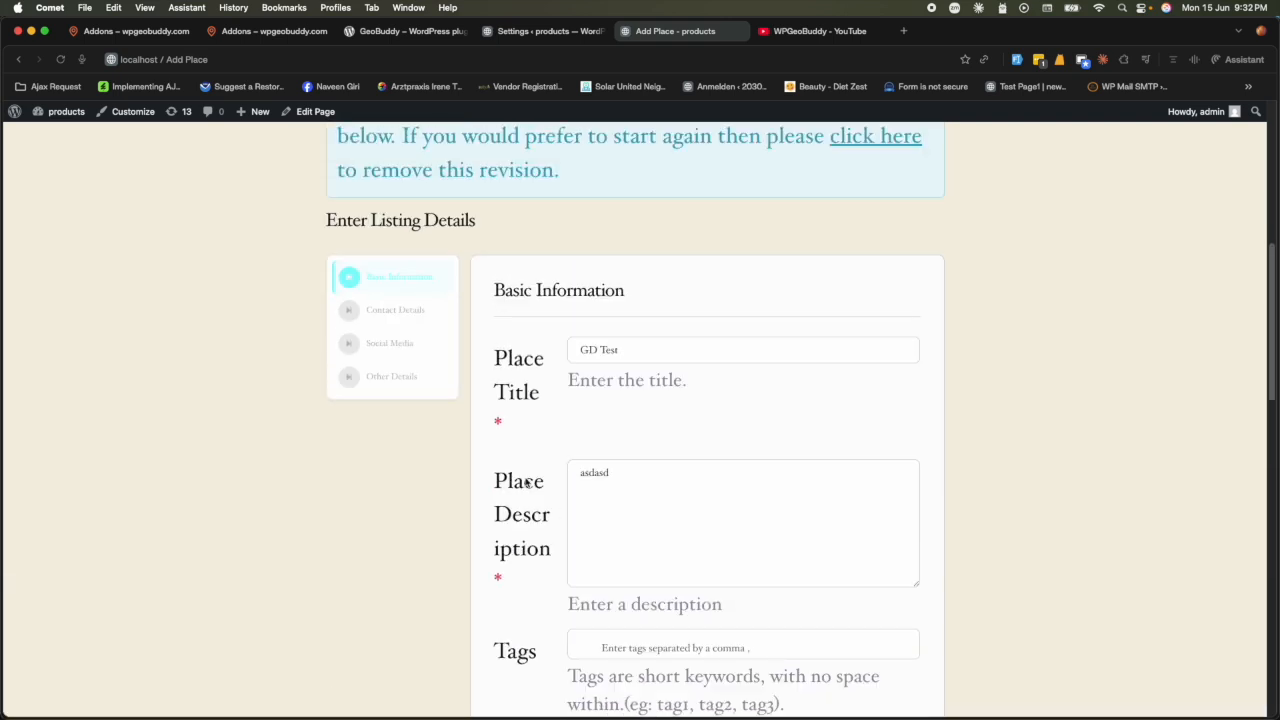
key(ctrl+shift+Tab)
- Open the admin Places list in a new browser tab
scroll(246, 400, up, 5)
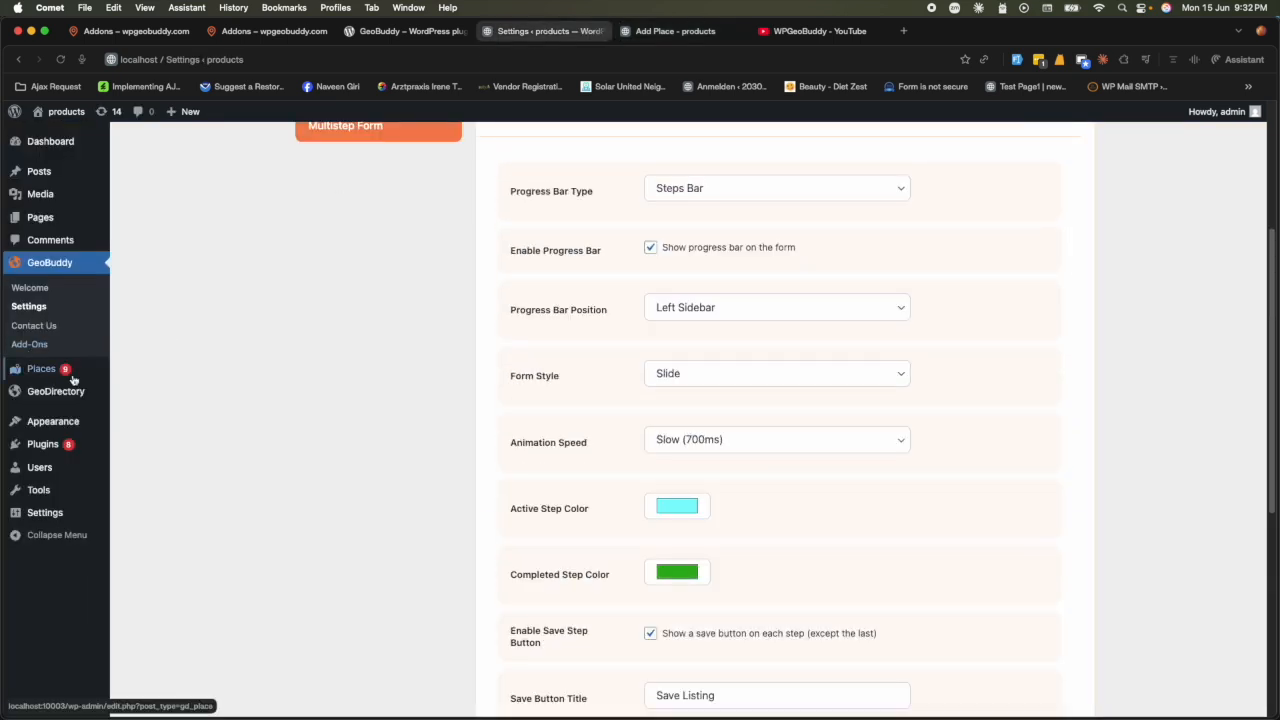
mouse_move(73, 378)
right_click(128, 368)
click(155, 376)
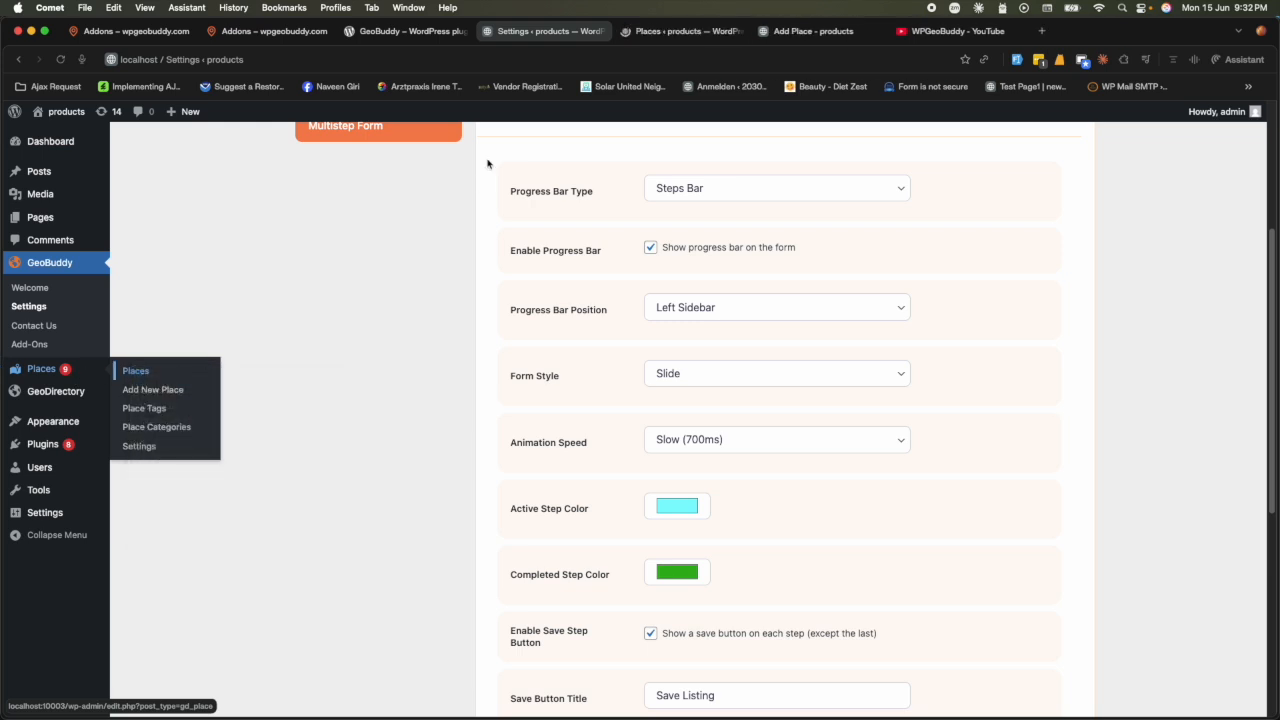
key(ctrl+Tab)
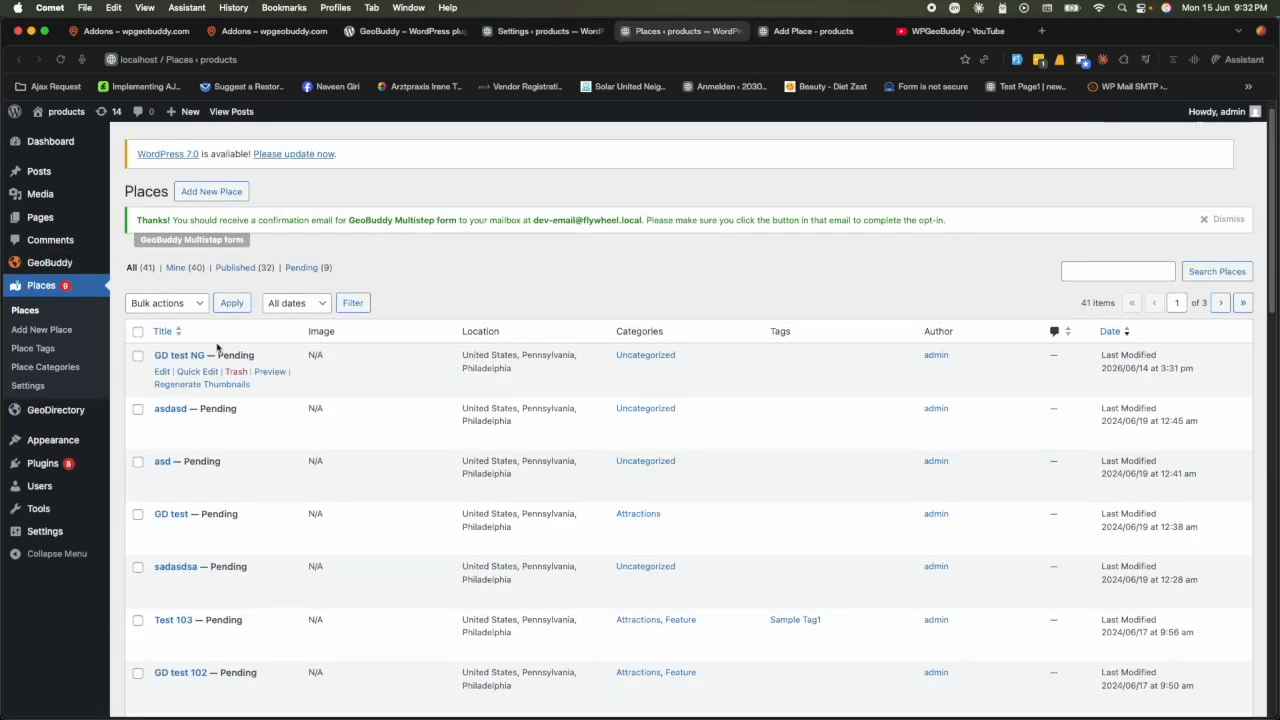
- Replace the place title with a person's name and the description with 'Geodirectory and WordPress Expert'
click(790, 34)
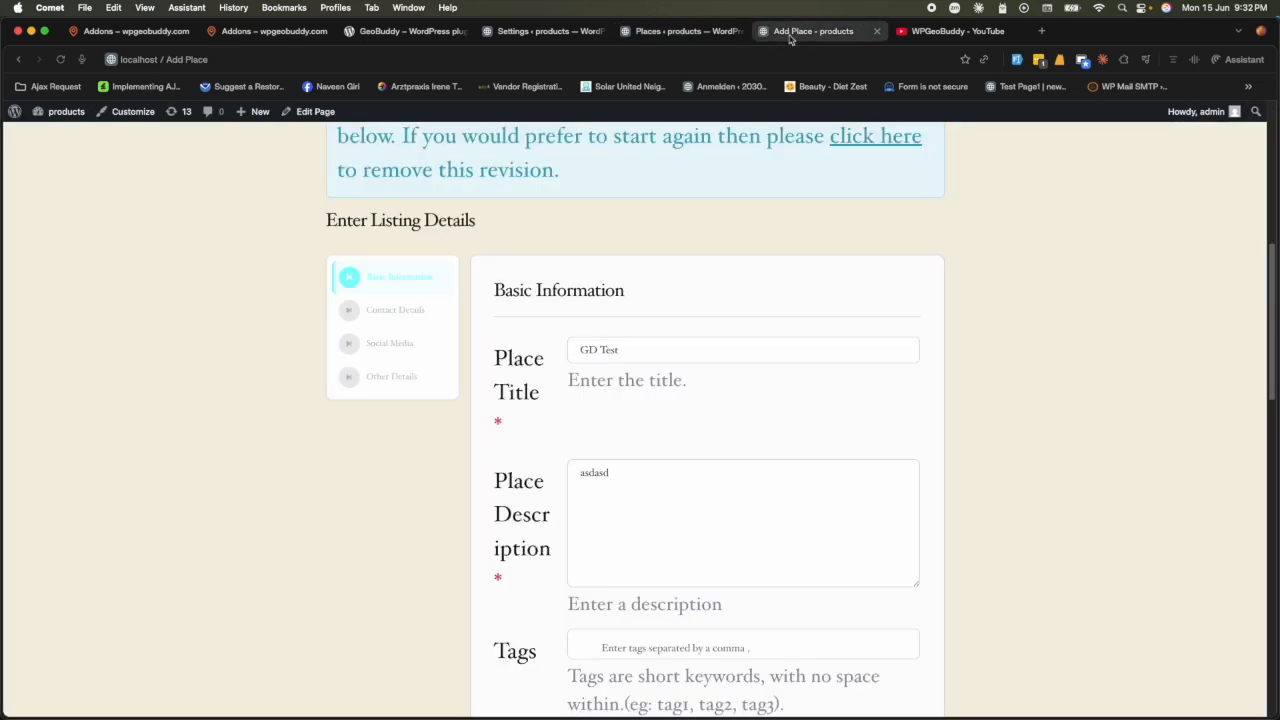
triple_click(633, 352)
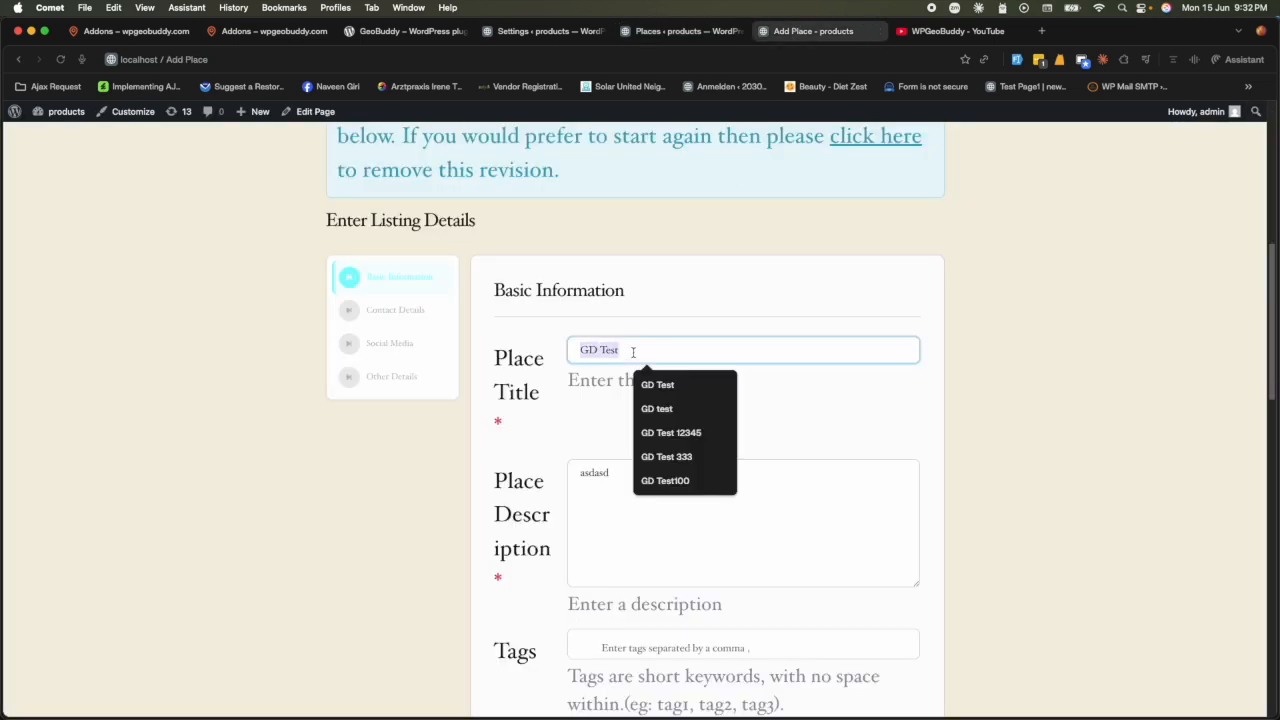
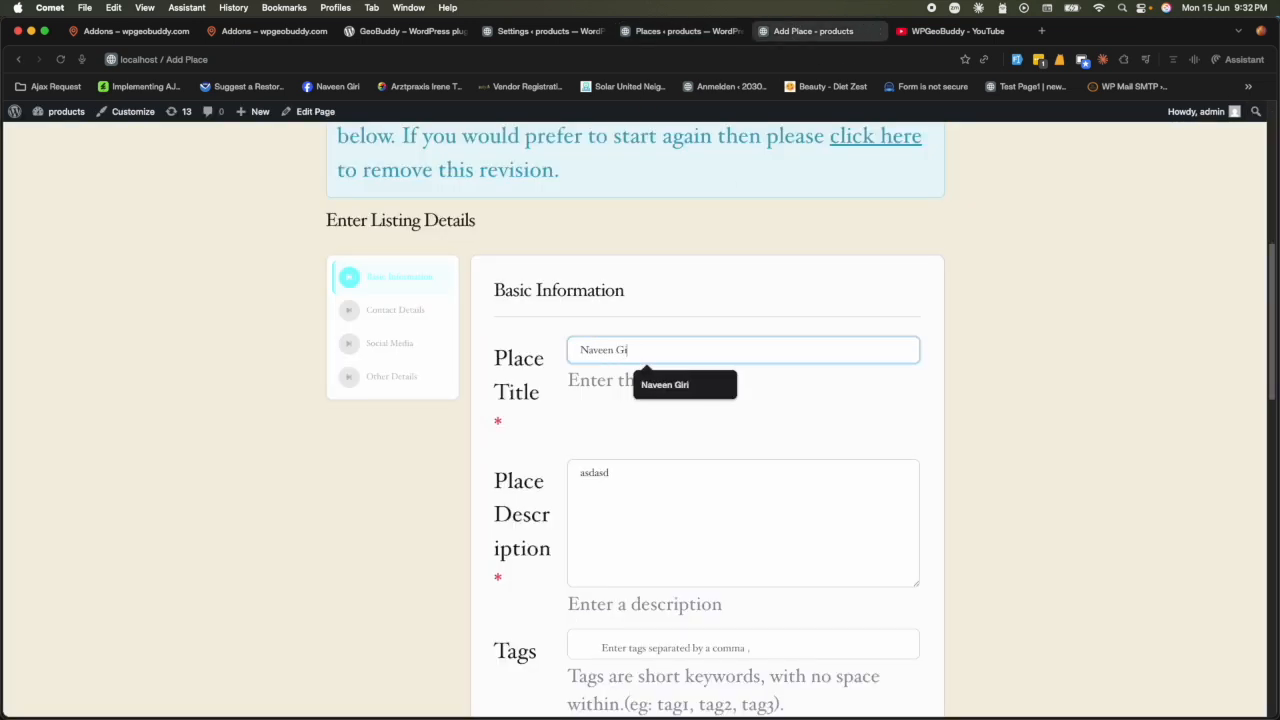
click(637, 508)
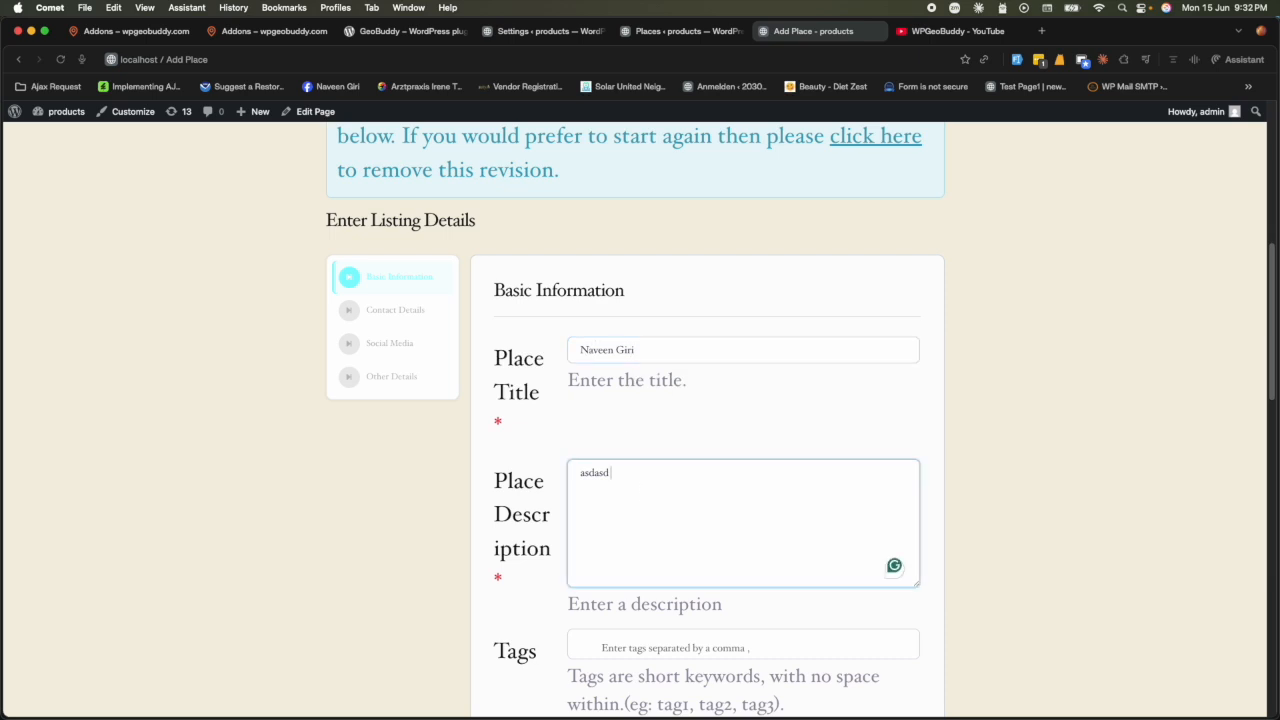
text(123)
scroll(623, 560, down, 4)
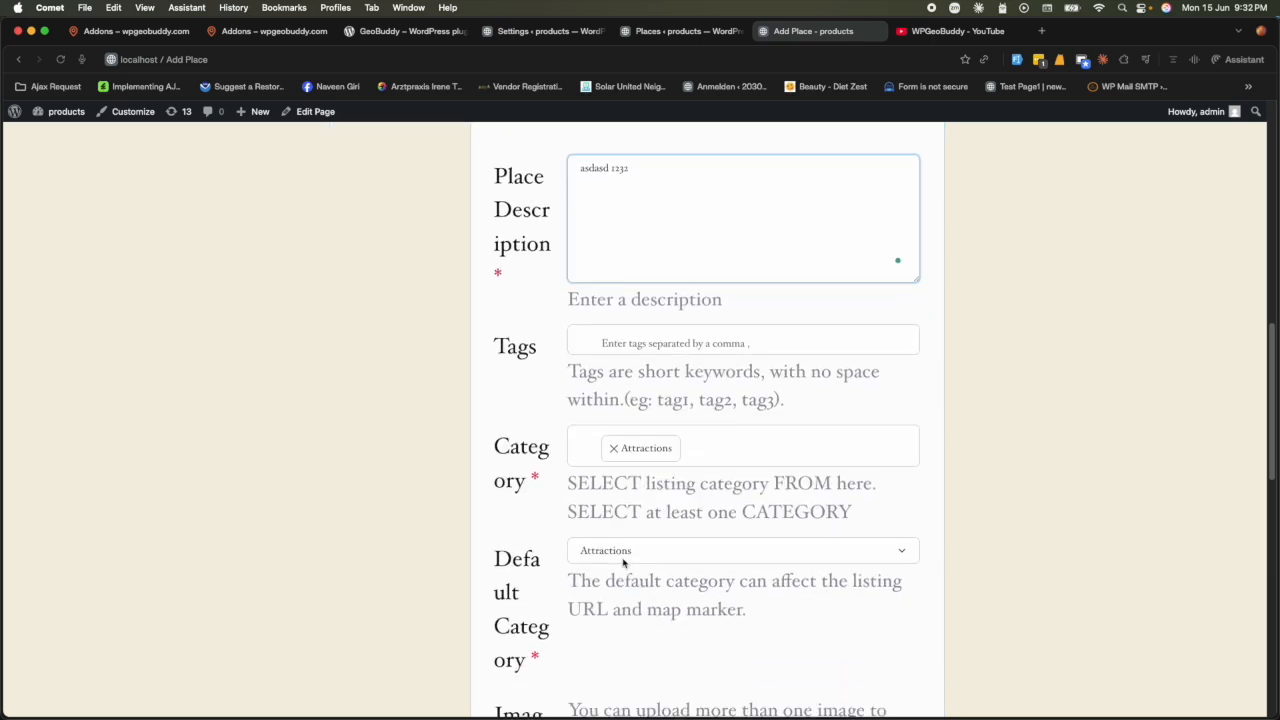
scroll(623, 557, up, 4)
key(super+a)
text(Geo)
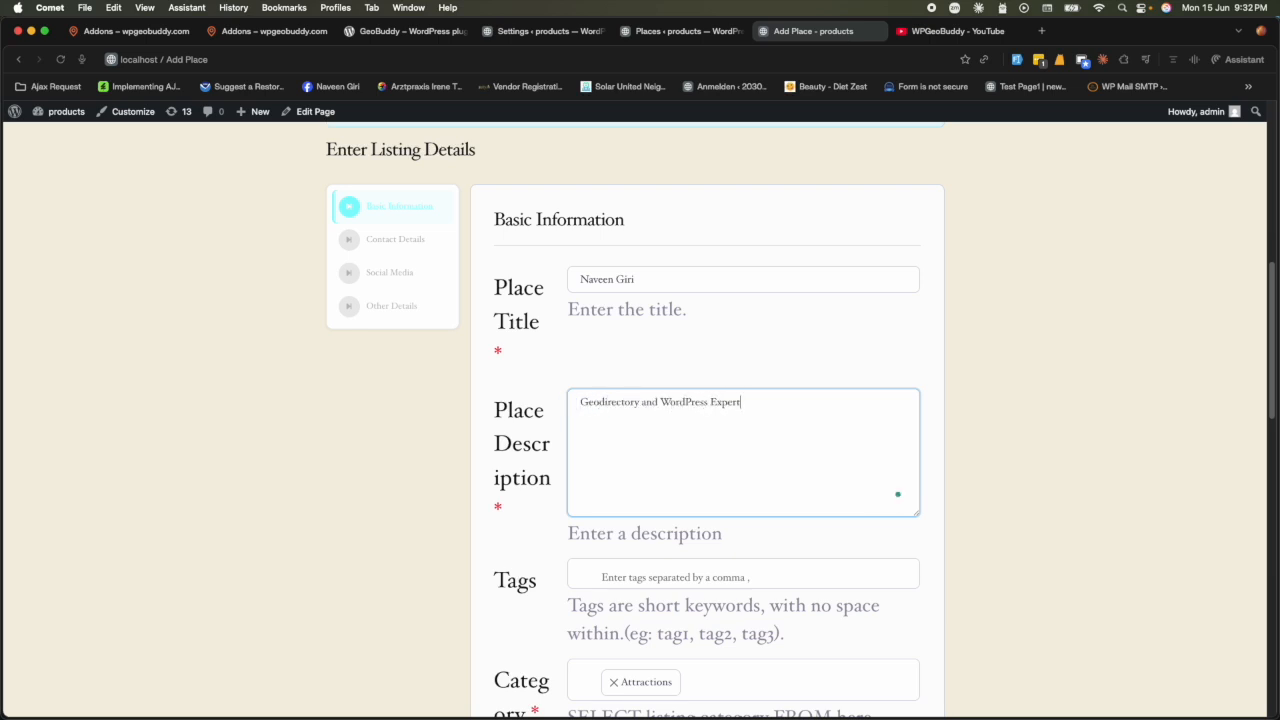
- Add Feature as a second category on the listing
scroll(625, 416, down, 5)
click(720, 408)
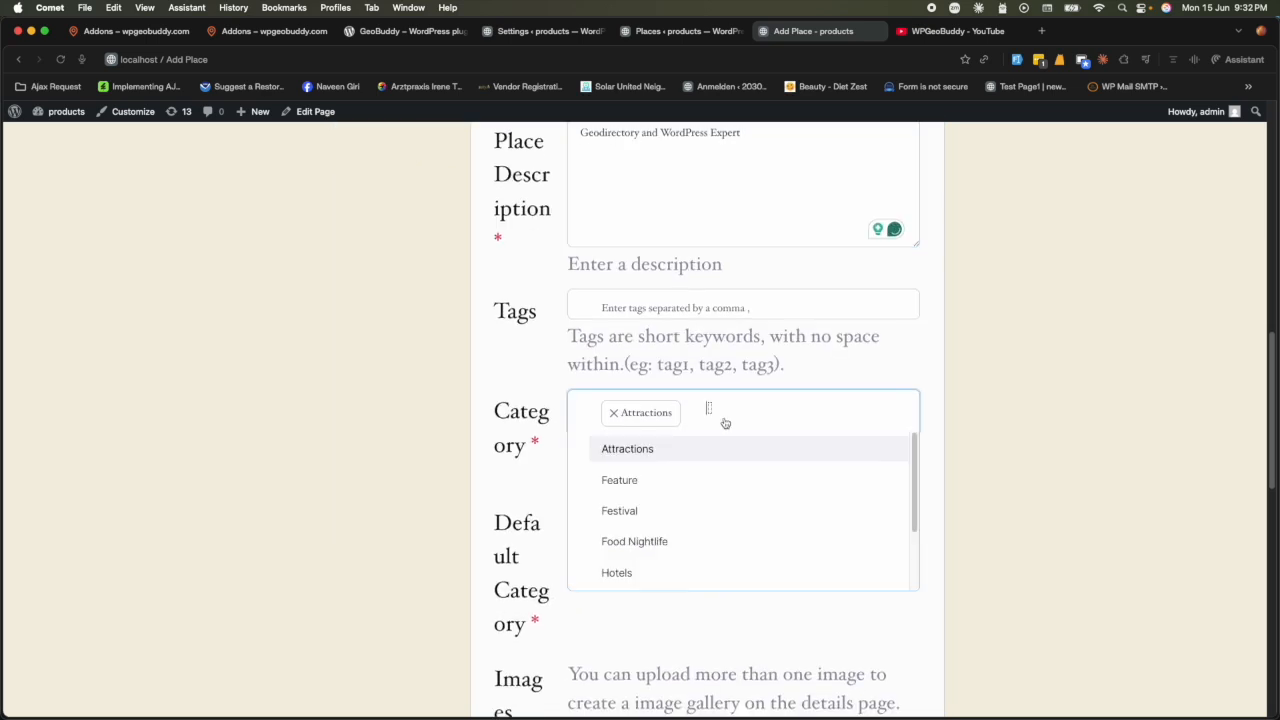
click(646, 482)
scroll(550, 506, down, 10)
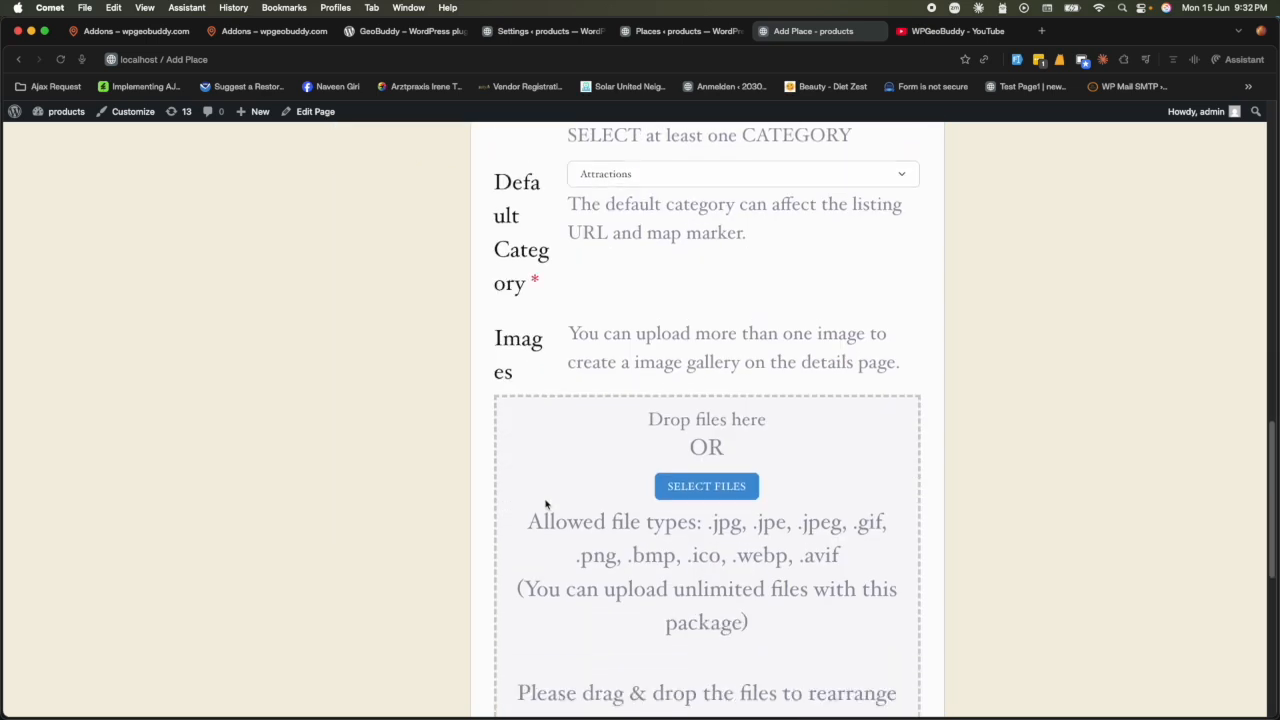
click(676, 31)
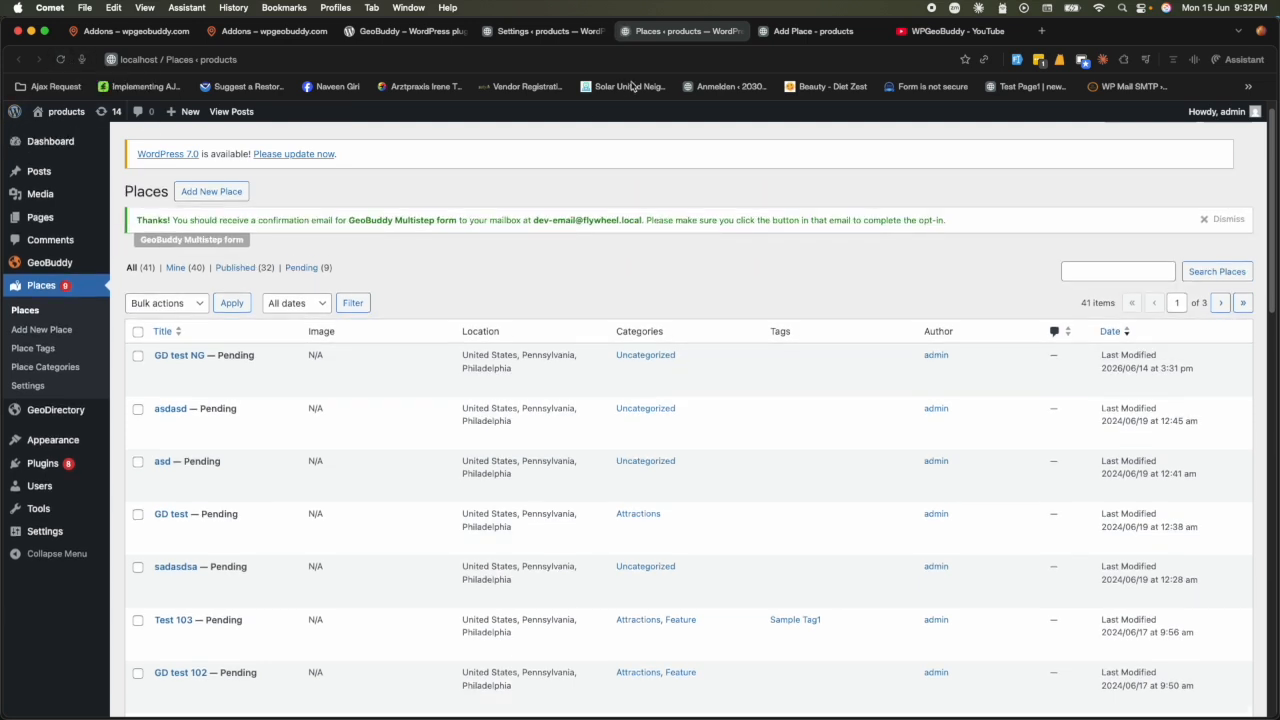
- Save the listing from step one, reload Places, and edit the new pending listing
click(805, 31)
click(504, 371)
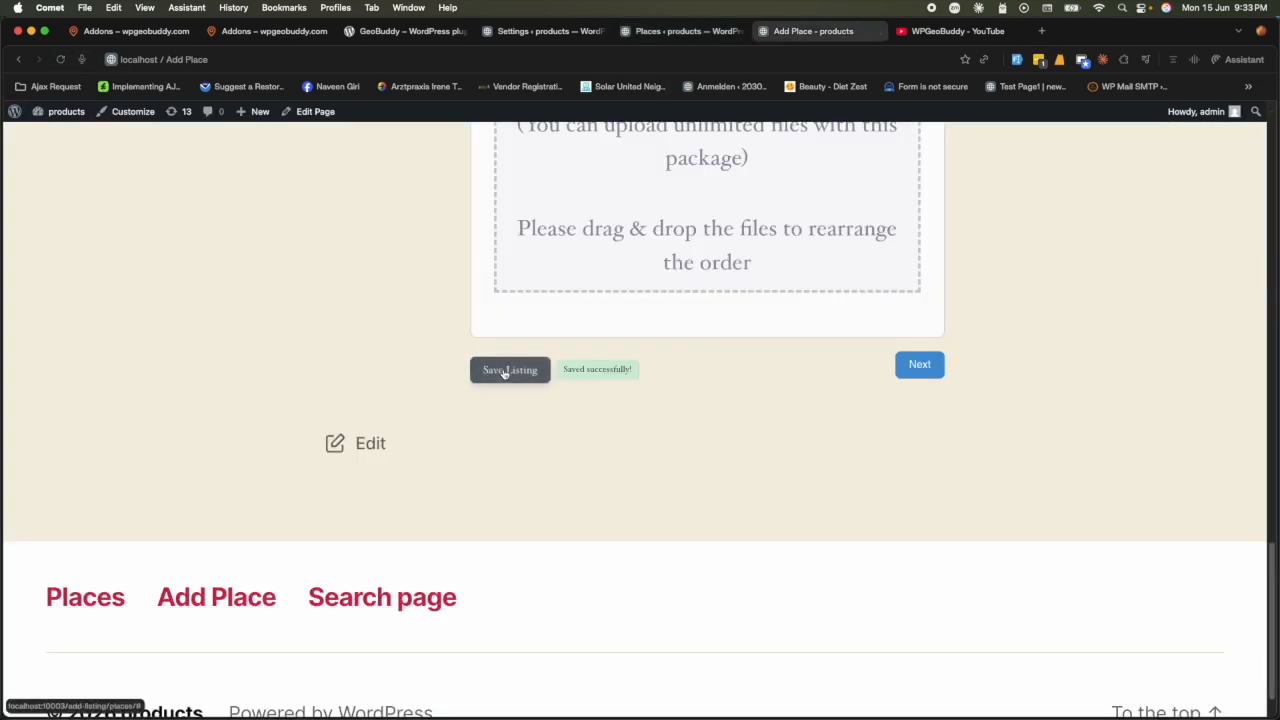
click(678, 31)
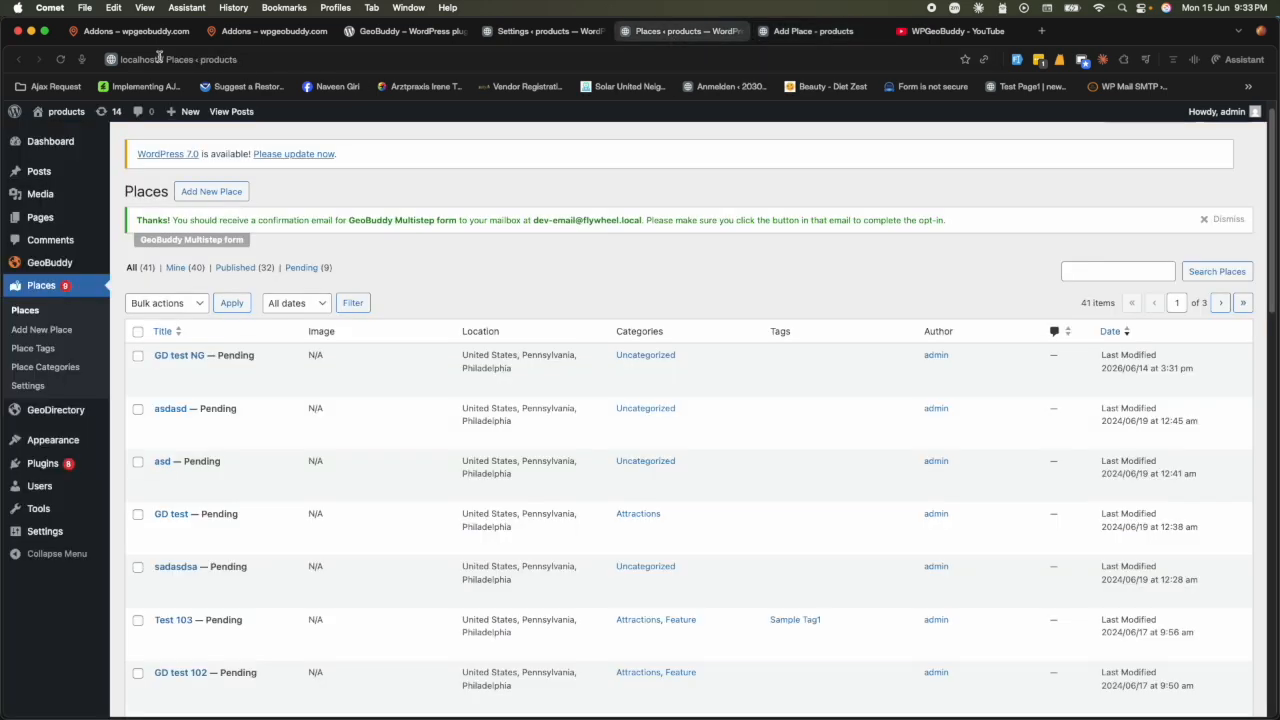
click(61, 60)
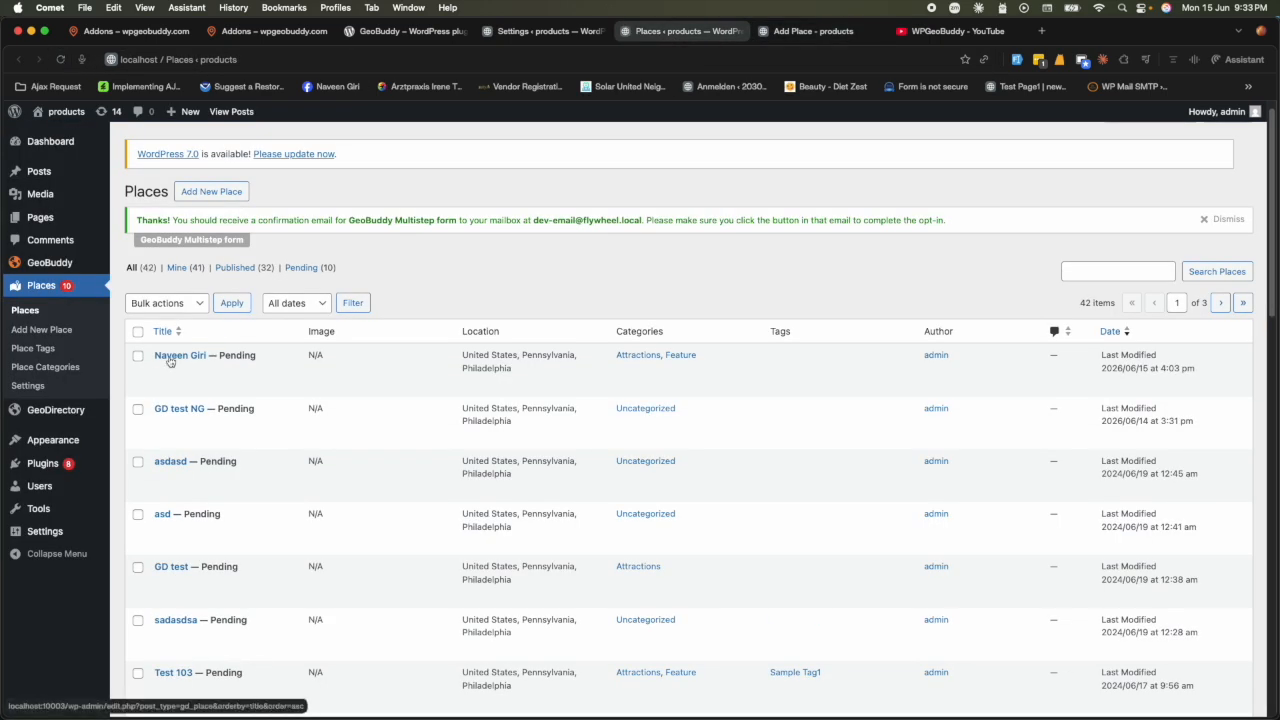
click(161, 371)
scroll(505, 390, down, 5)
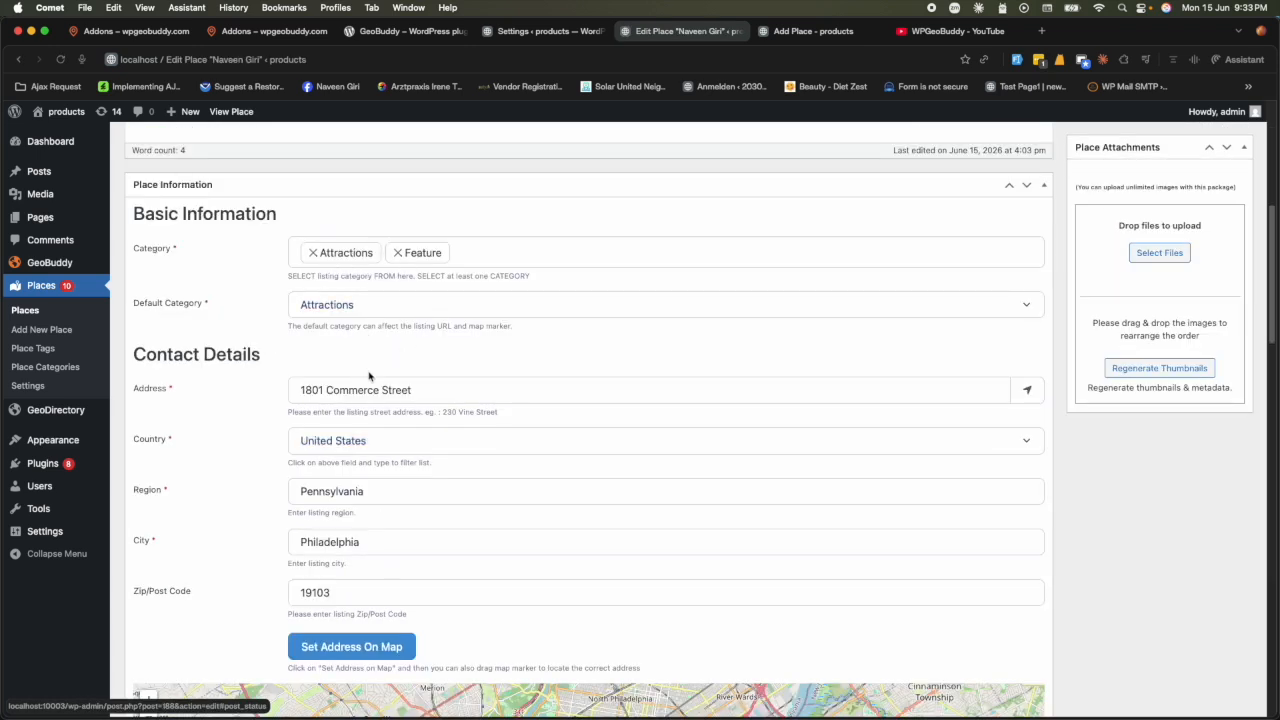
scroll(363, 369, down, 3)
- Move the Add Place form on to Contact Details, then return to the Edit Place page
scroll(626, 323, down, 6)
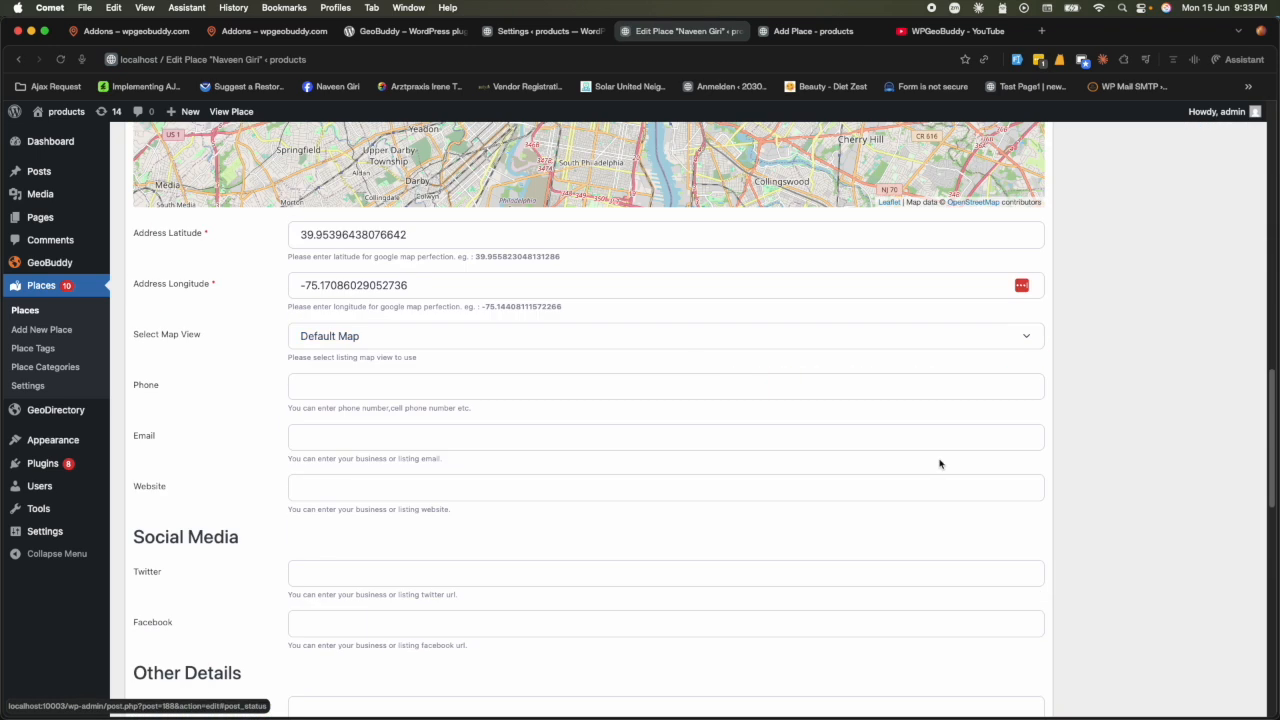
click(805, 31)
scroll(667, 504, up, 2)
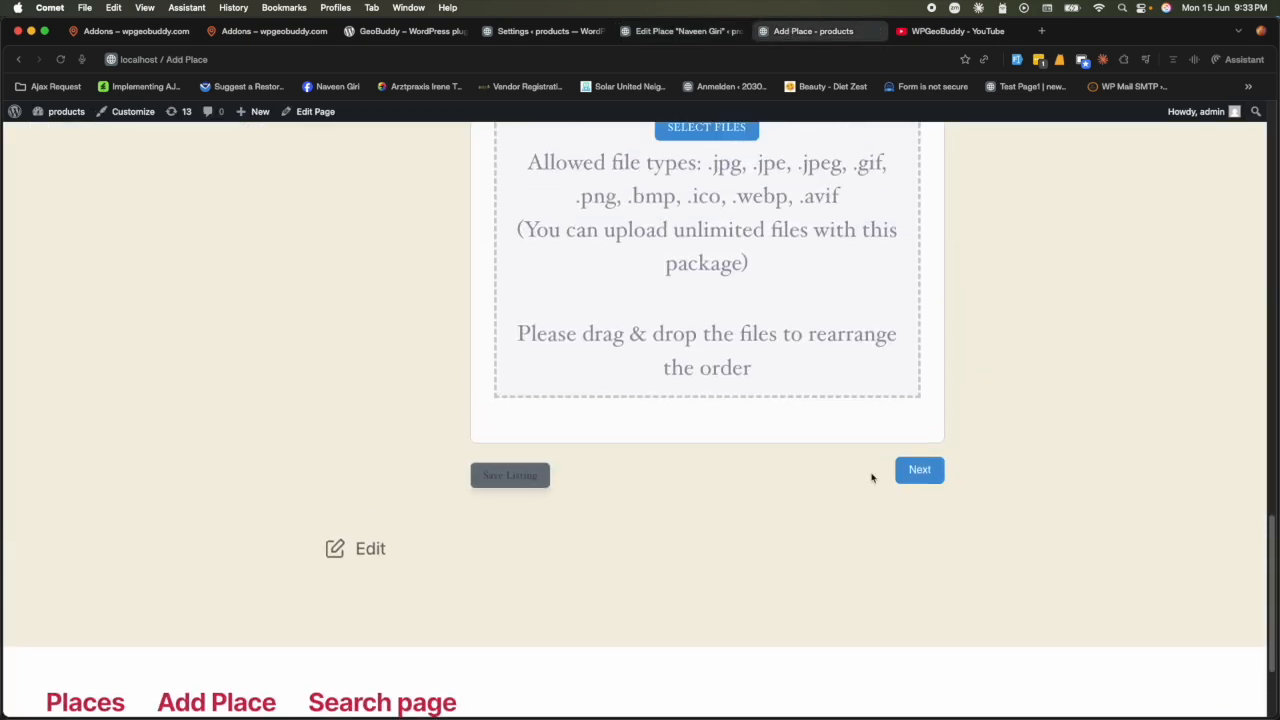
click(918, 466)
scroll(735, 517, down, 12)
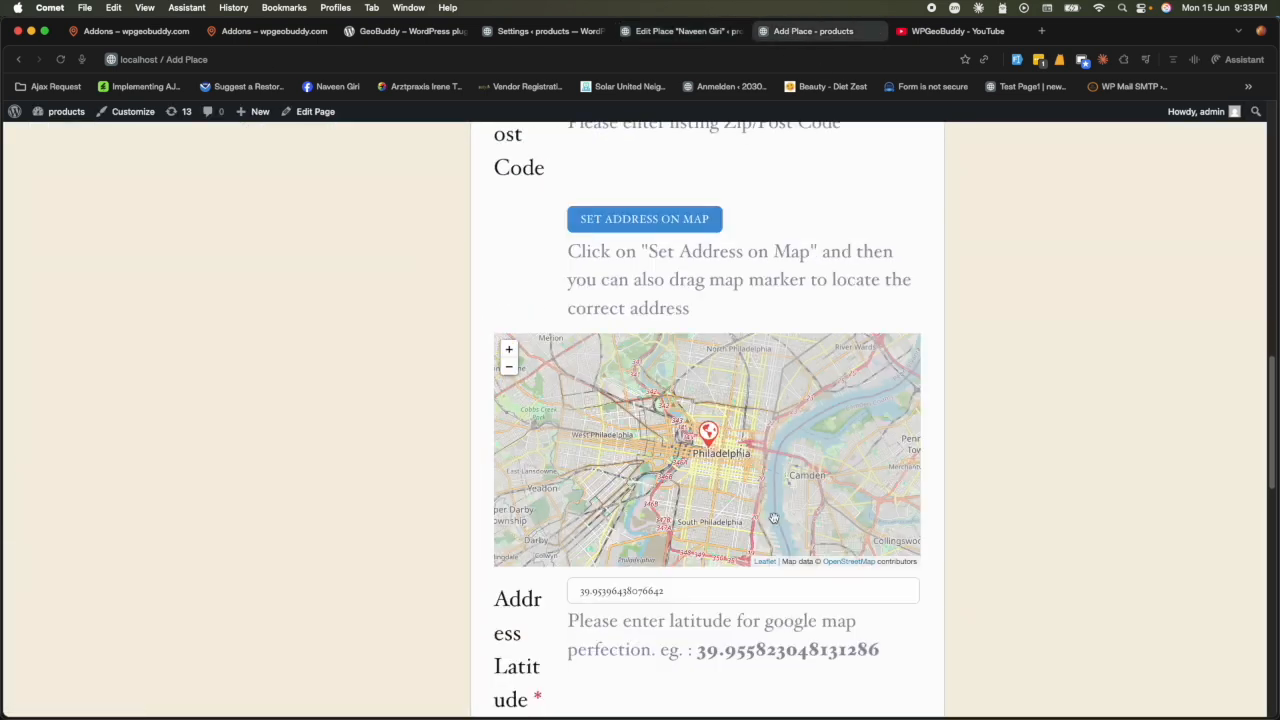
scroll(879, 601, down, 5)
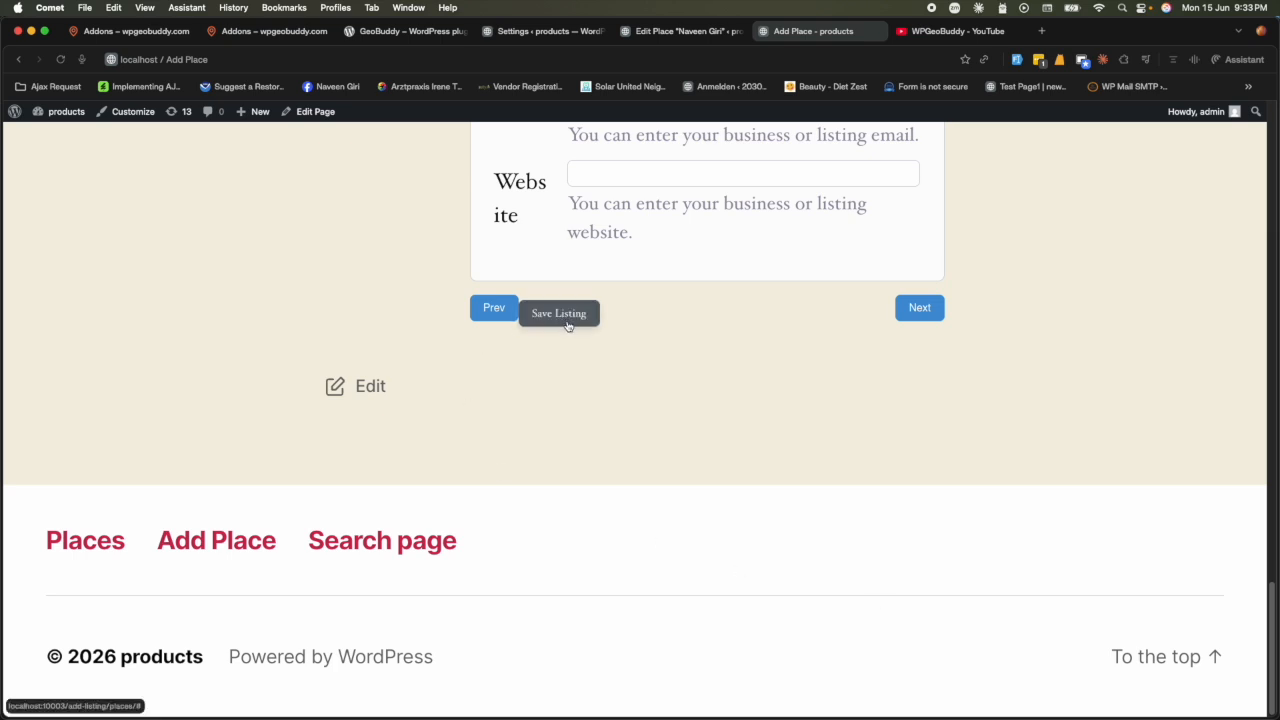
scroll(634, 317, up, 5)
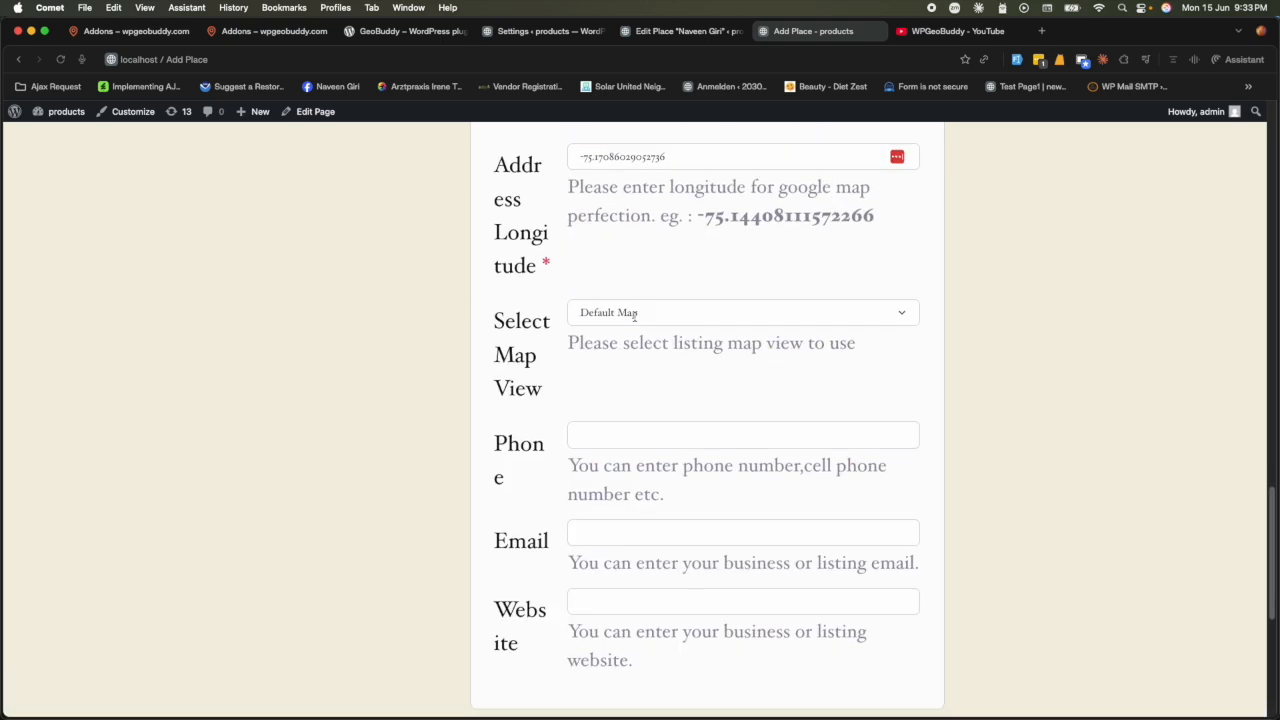
scroll(634, 317, up, 5)
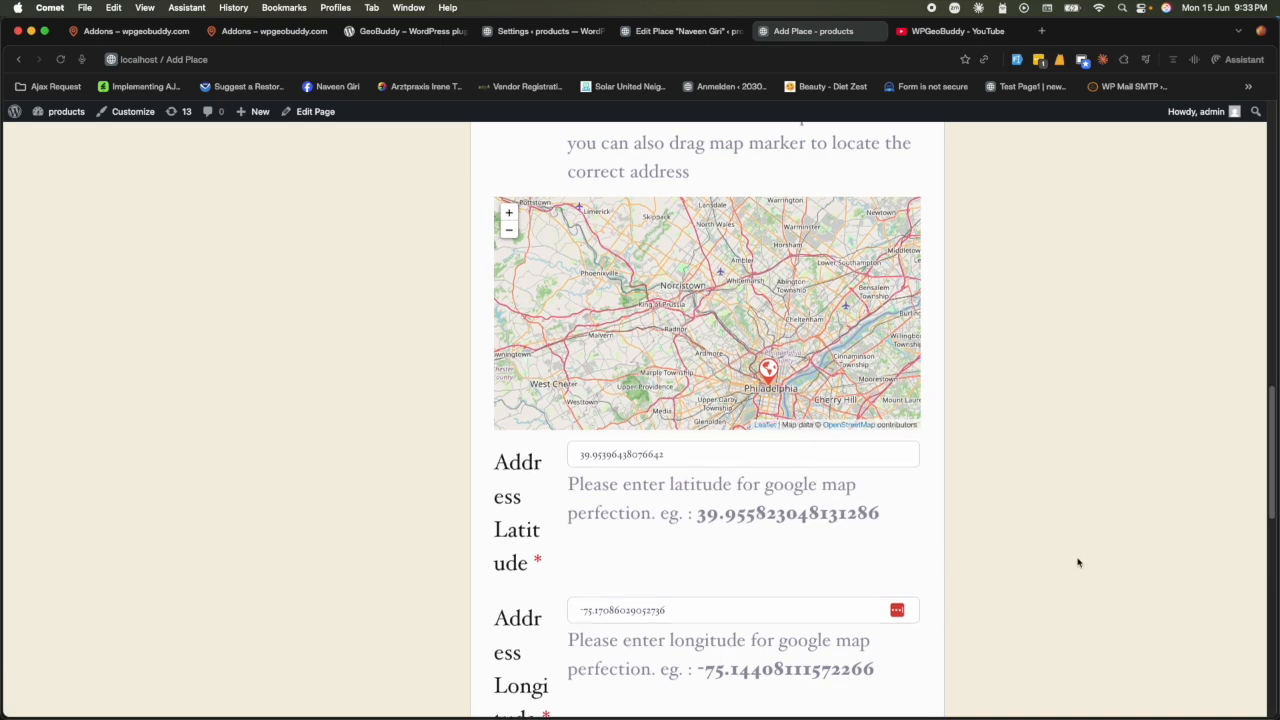
scroll(623, 380, up, 10)
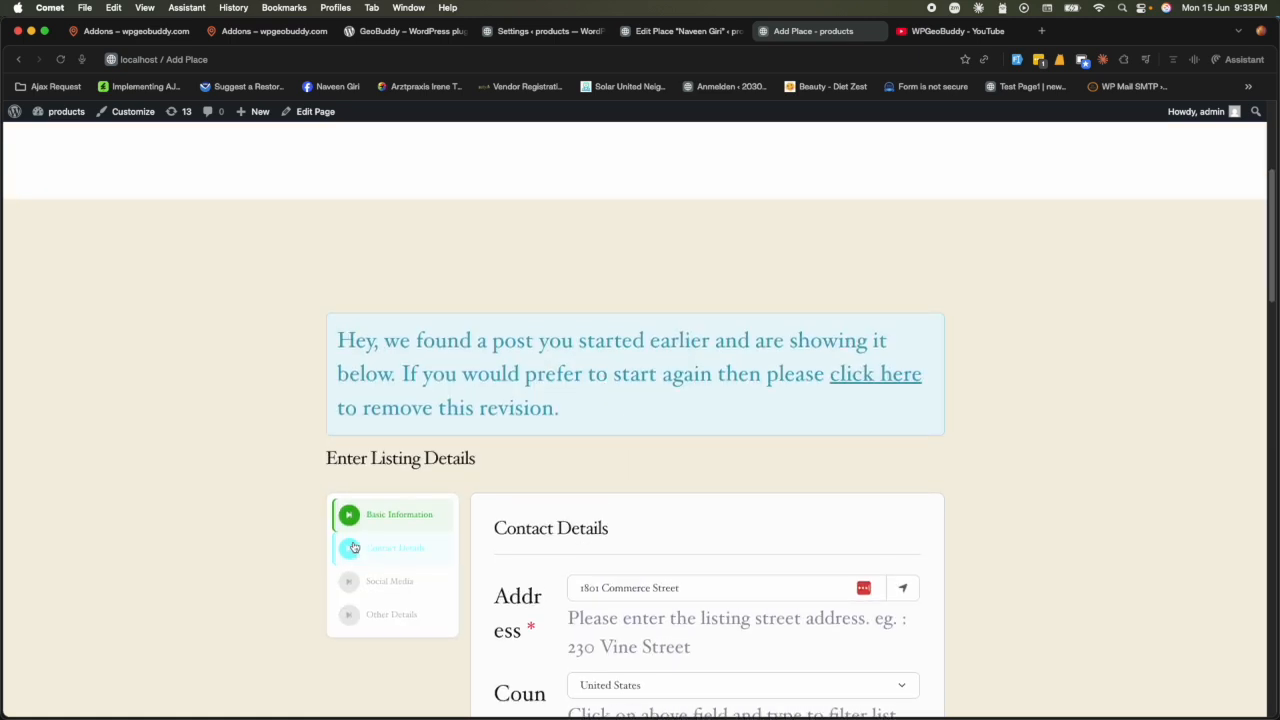
scroll(577, 563, up, 3)
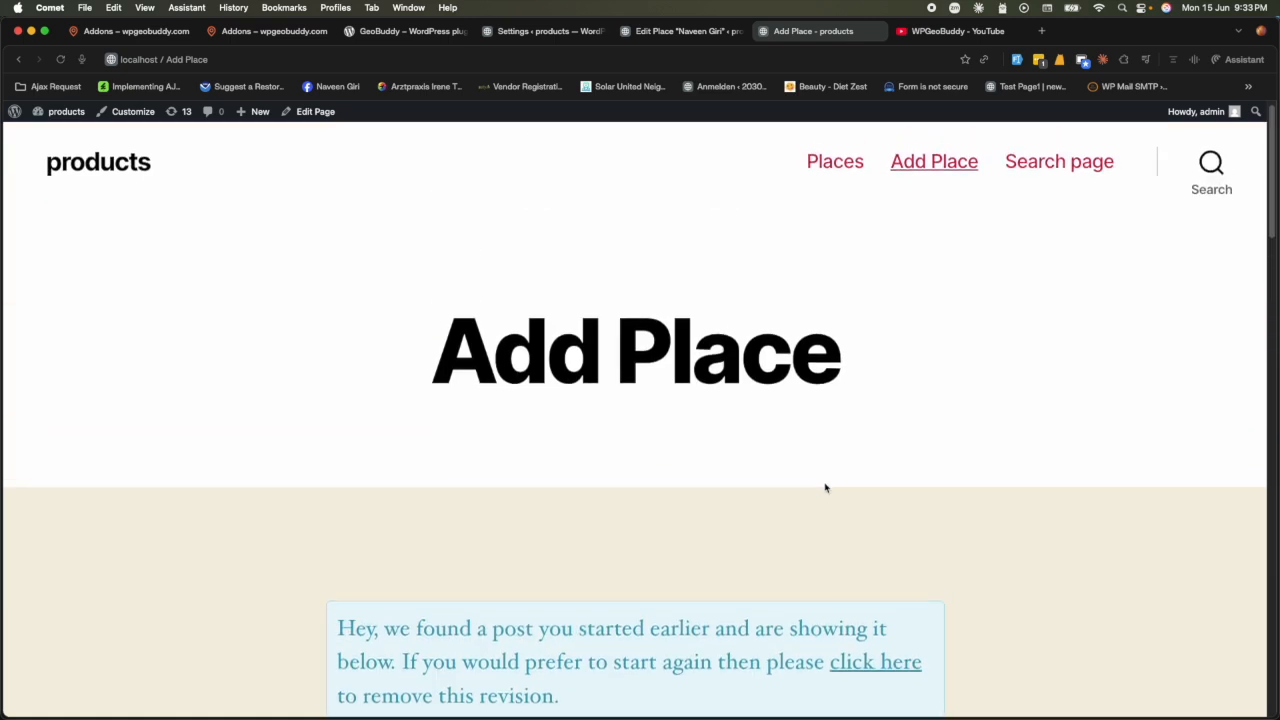
click(669, 30)
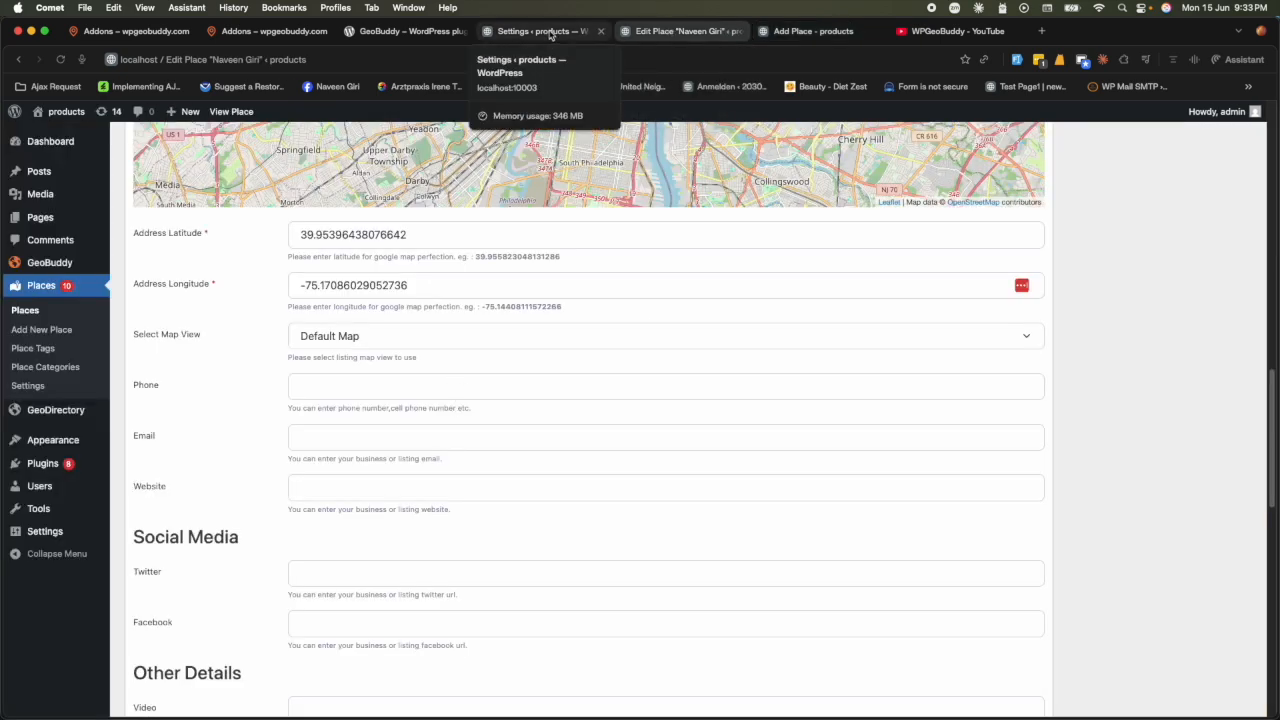
- Visit the site's profile page and inspect its shortcode text
click(805, 31)
click(200, 59)
drag(190, 59, 381, 63)
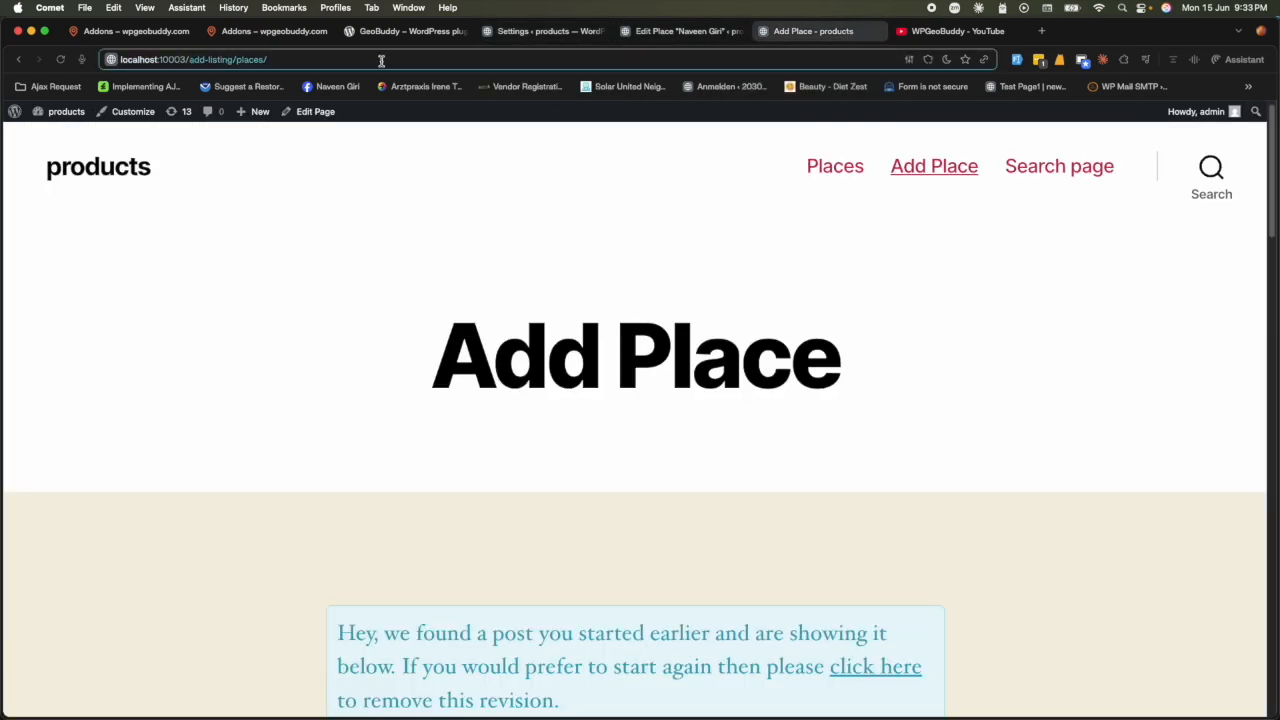
text(profile)
key(Return)
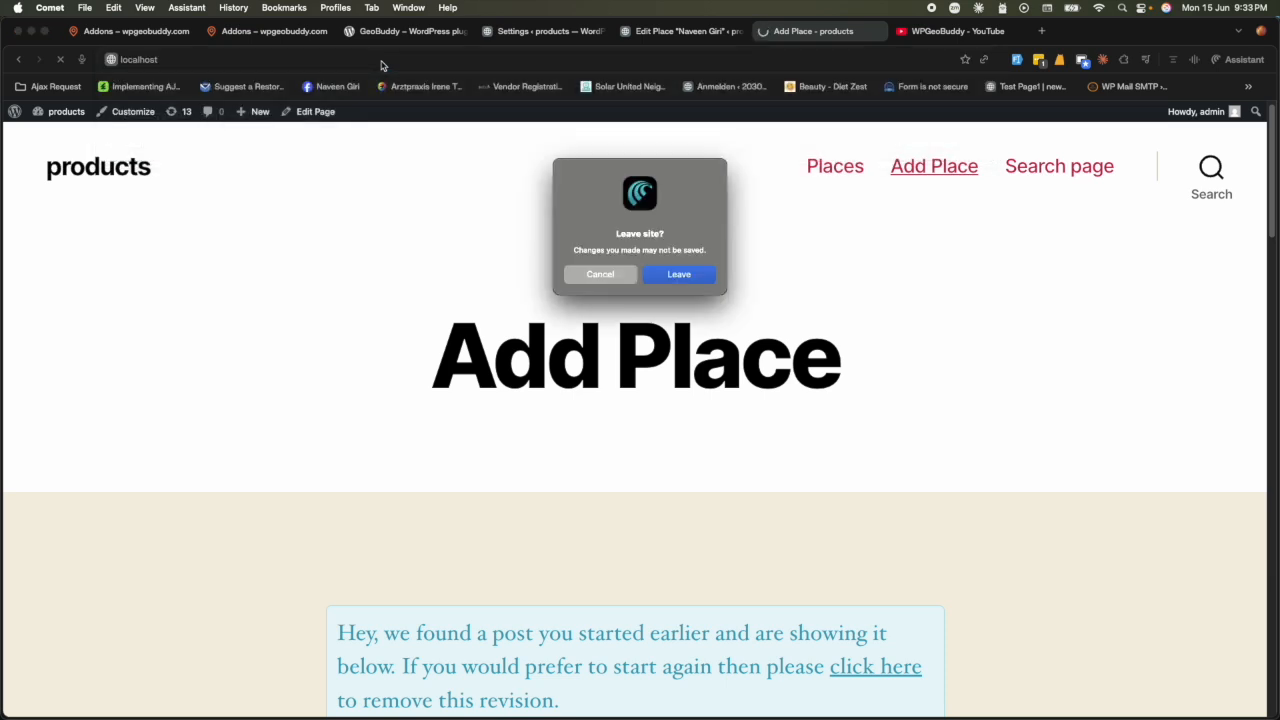
click(670, 275)
scroll(546, 474, down, 3)
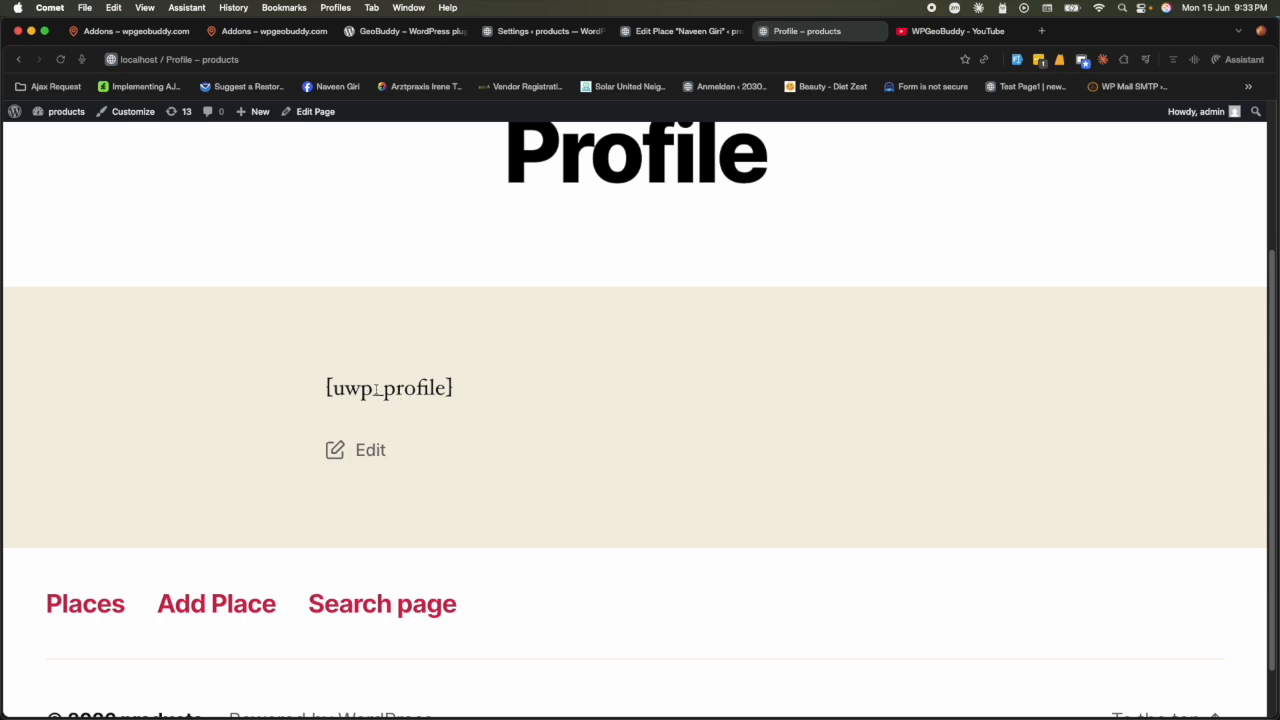
drag(376, 388, 462, 394)
- Return to the Add Place page and show its full URL
click(18, 59)
scroll(546, 470, down, 3)
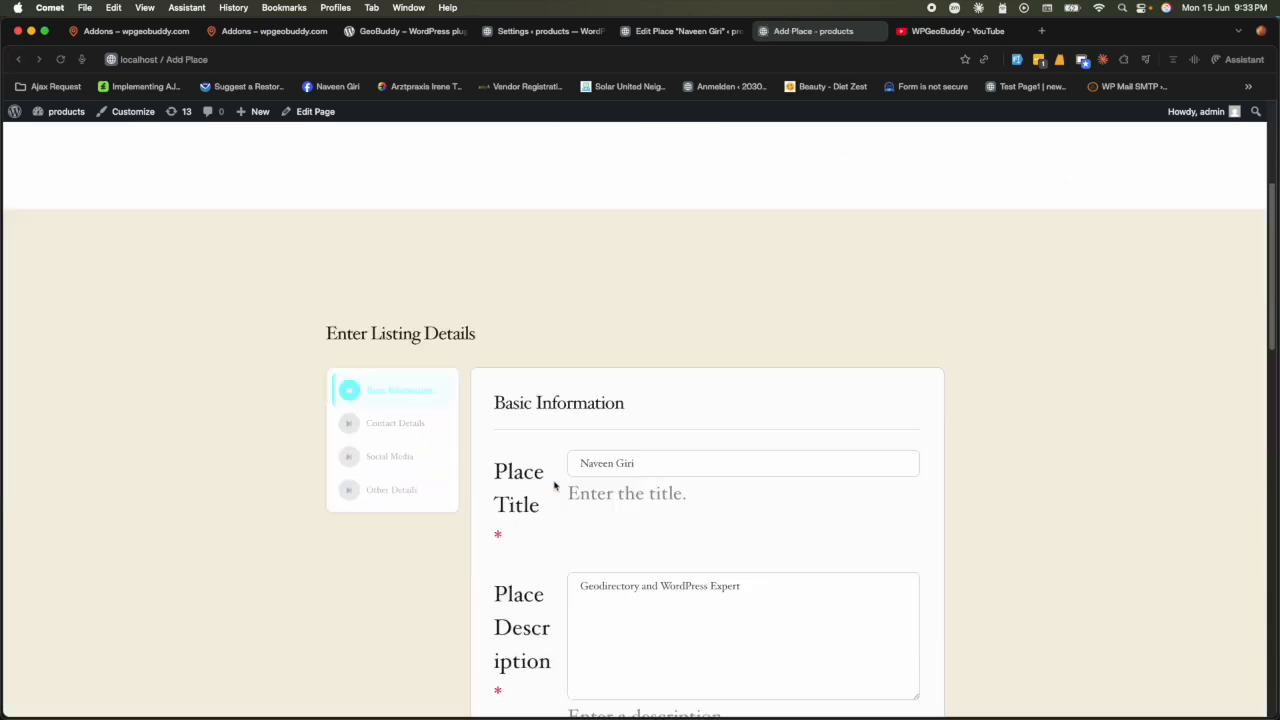
click(455, 59)
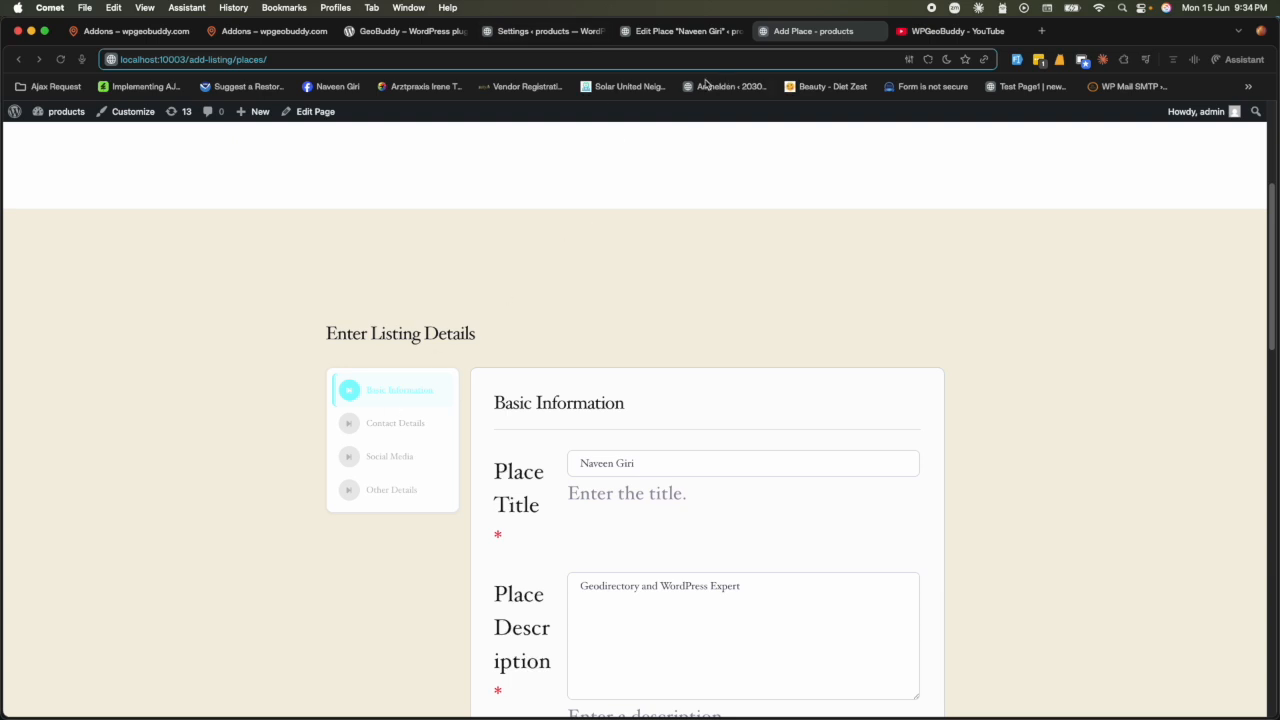
- Compare the Edit Place title field with the stepped front-end Add Place form
click(657, 24)
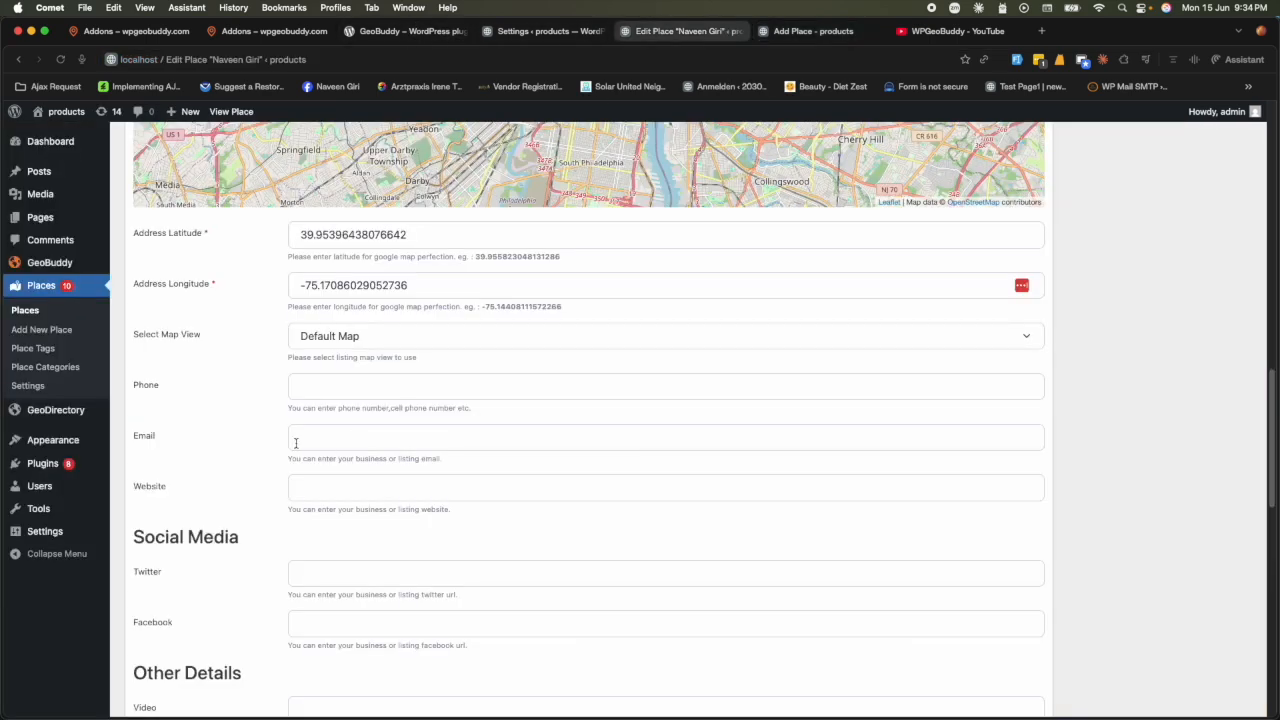
scroll(290, 440, up, 15)
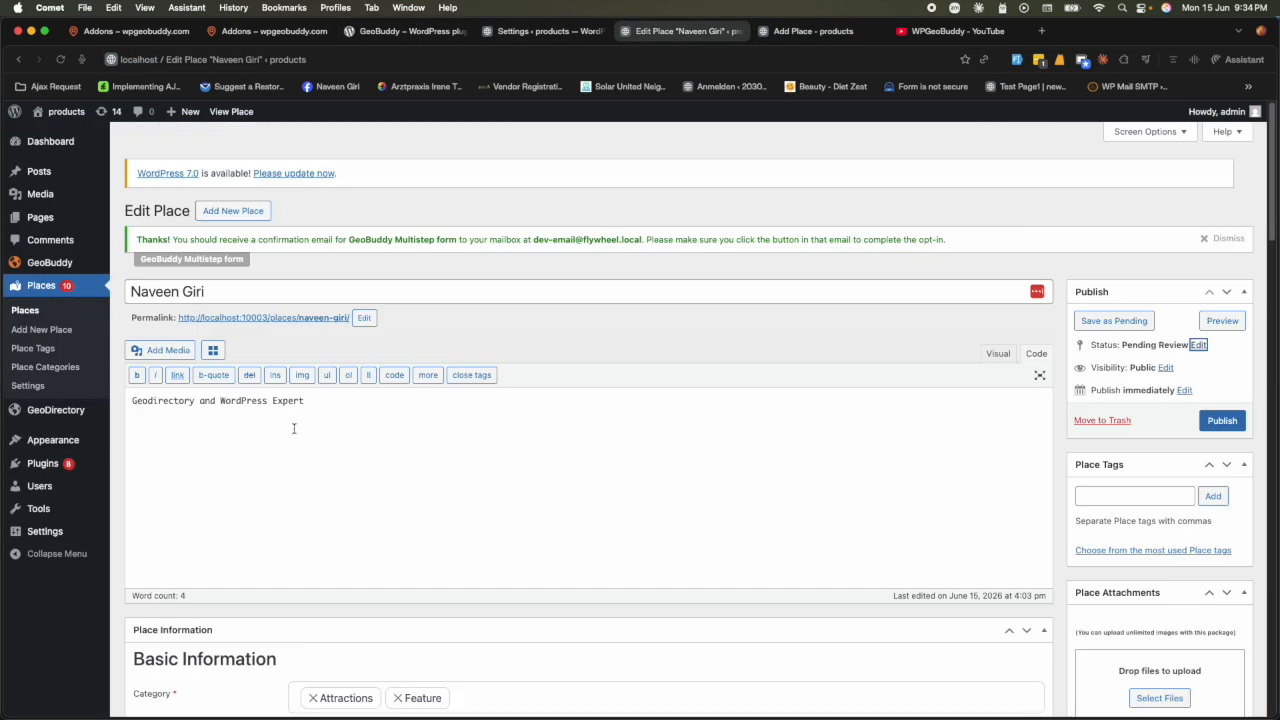
click(437, 297)
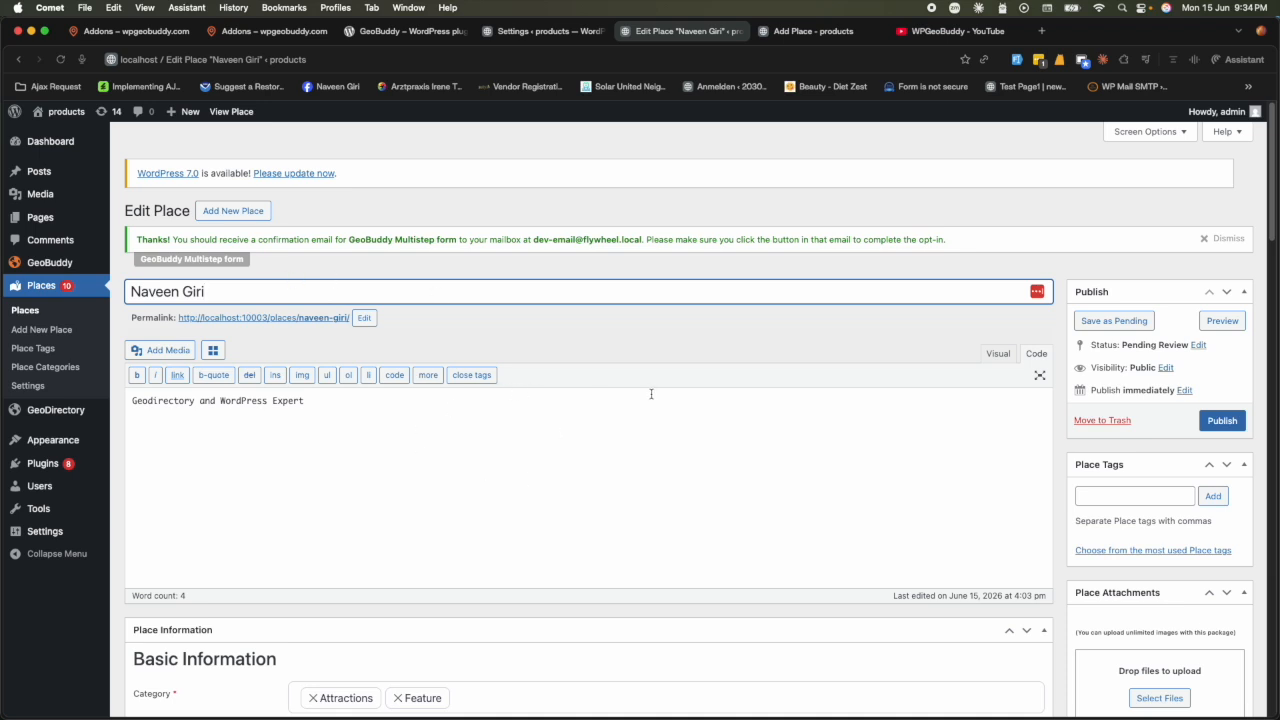
click(818, 31)
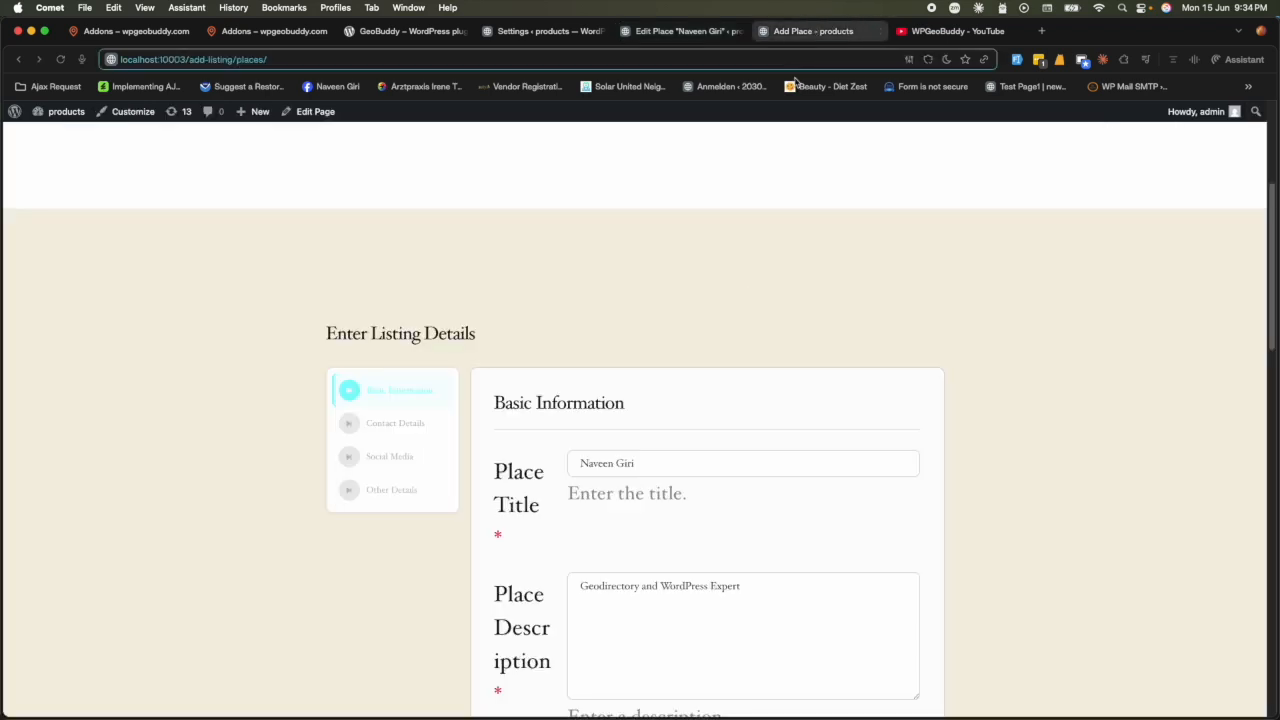
scroll(729, 429, down, 3)
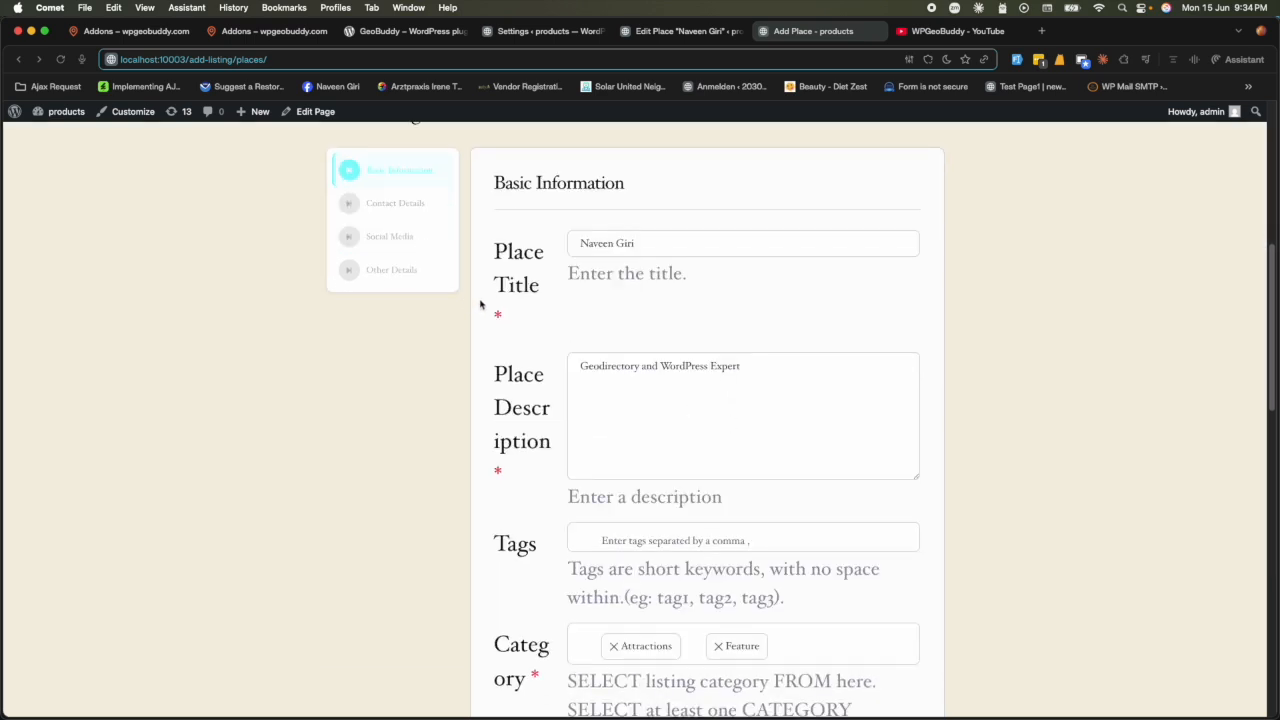
scroll(504, 335, down, 10)
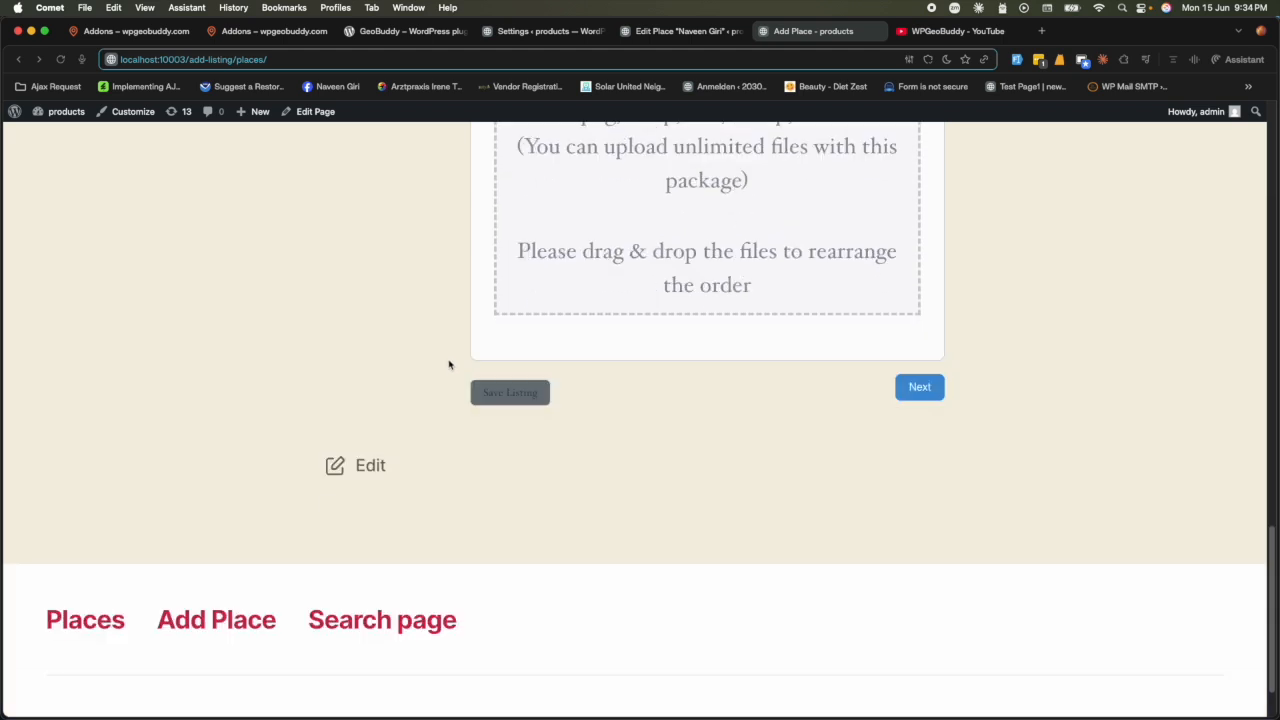
scroll(450, 364, up, 3)
scroll(450, 364, up, 10)
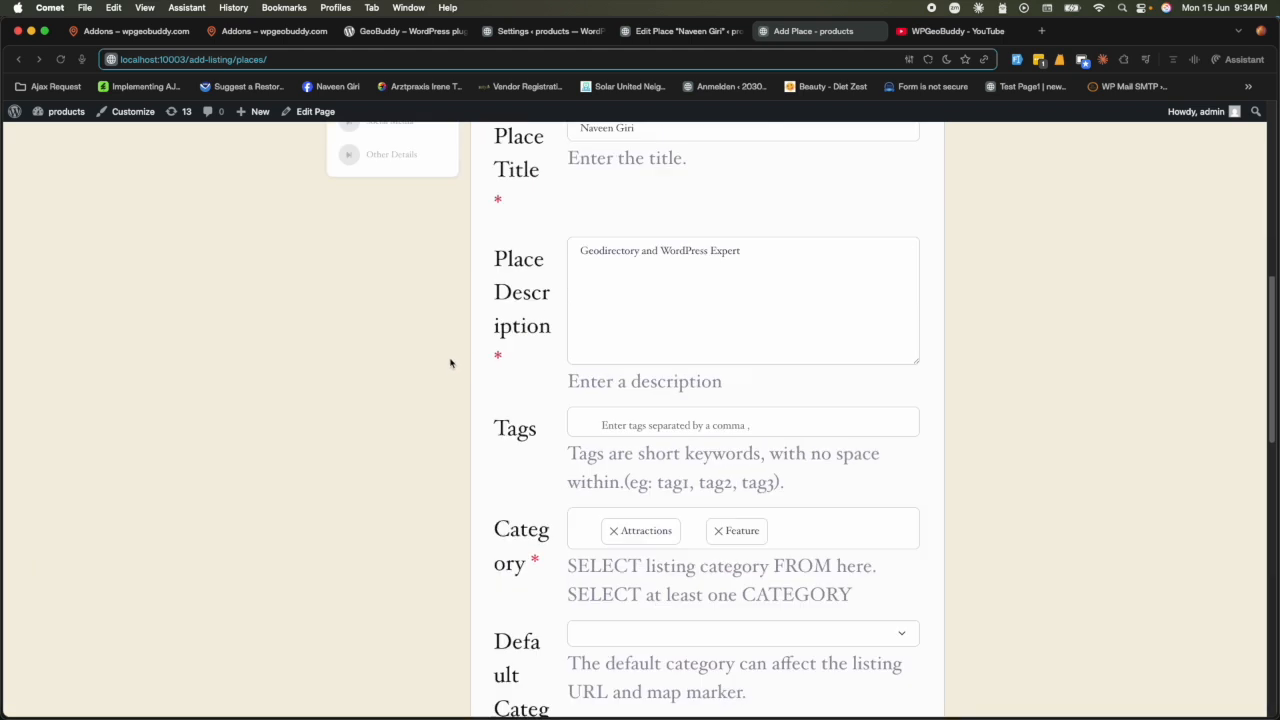
scroll(449, 362, down, 12)
scroll(447, 365, down, 2)
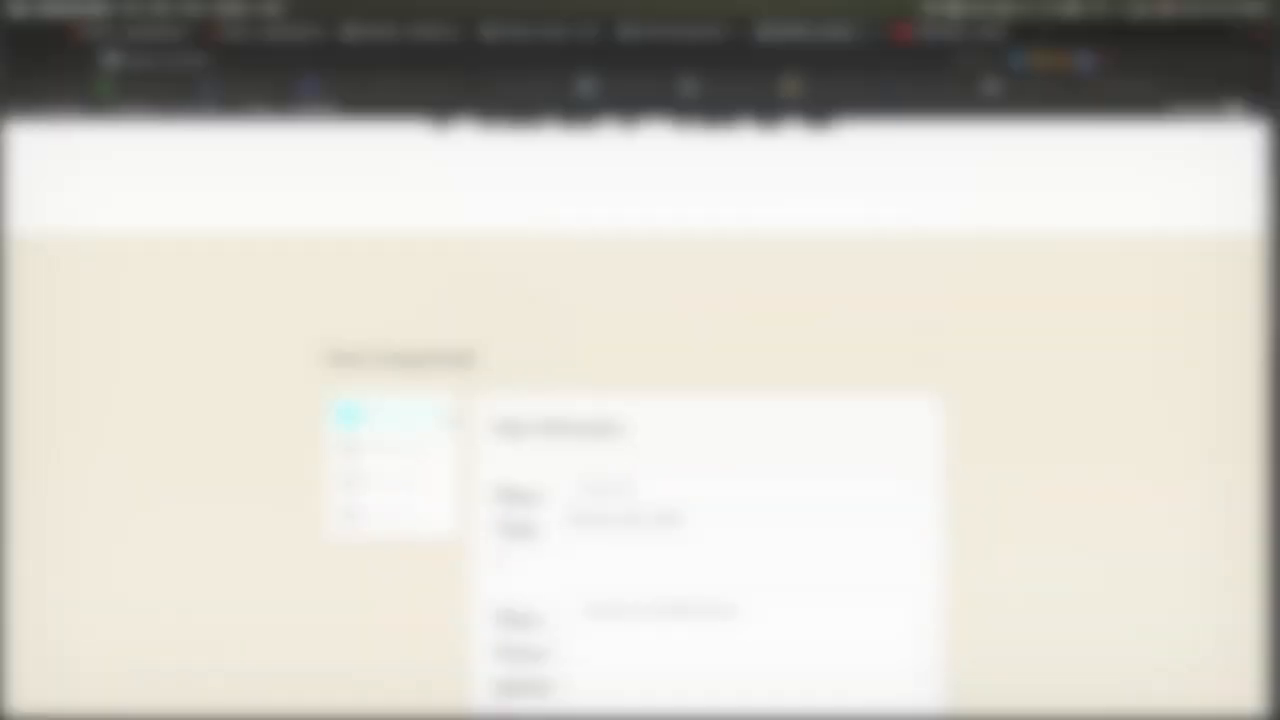
- Bring up the WPGeoBuddy Addons page listing Our Products
click(383, 295)
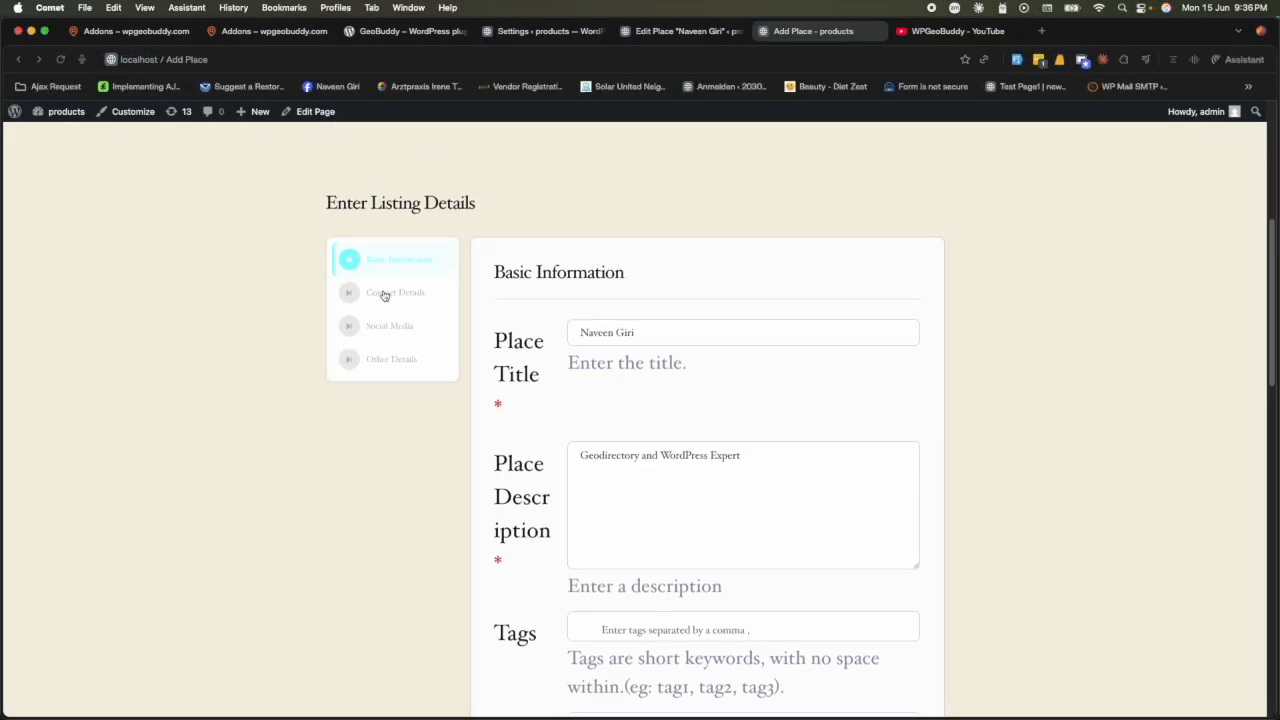
click(237, 30)
scroll(245, 145, up, 10)
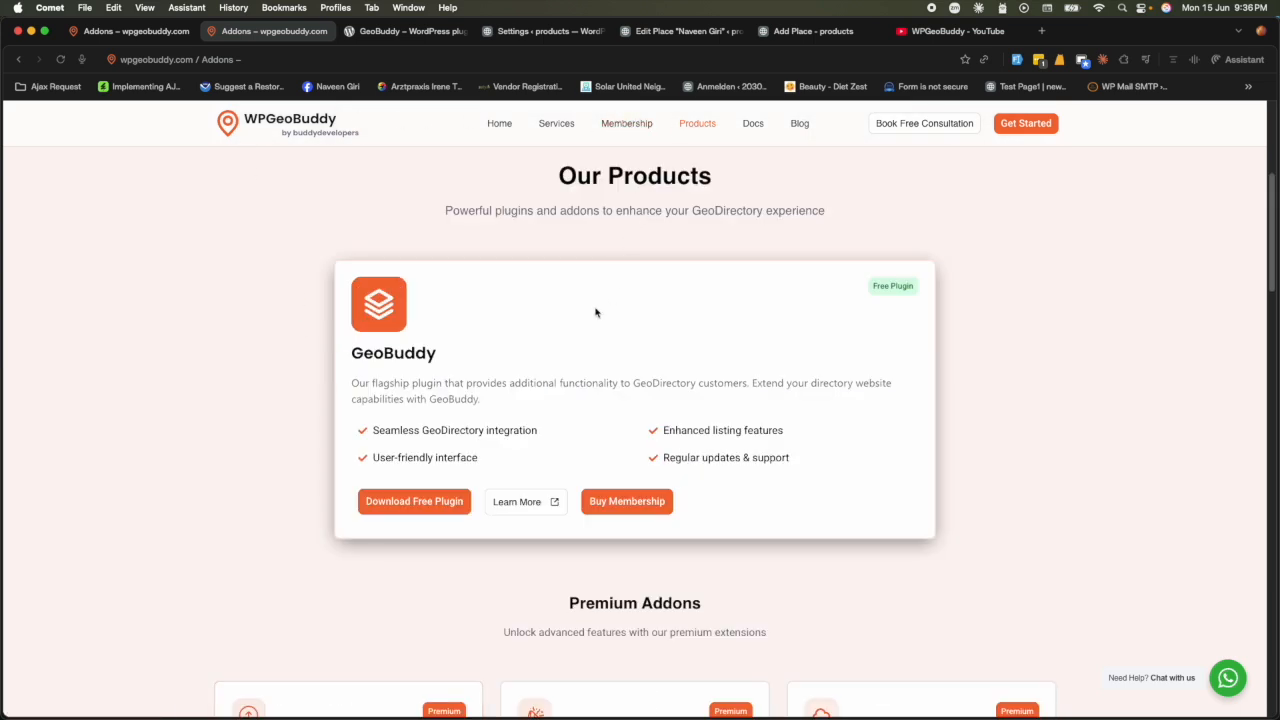
- Review the premium addons: Weather Forecast Widget, GeoBuddy Broadcast Messages, Announcement Bar, Messages and Contact Gurd
scroll(625, 268, down, 6)
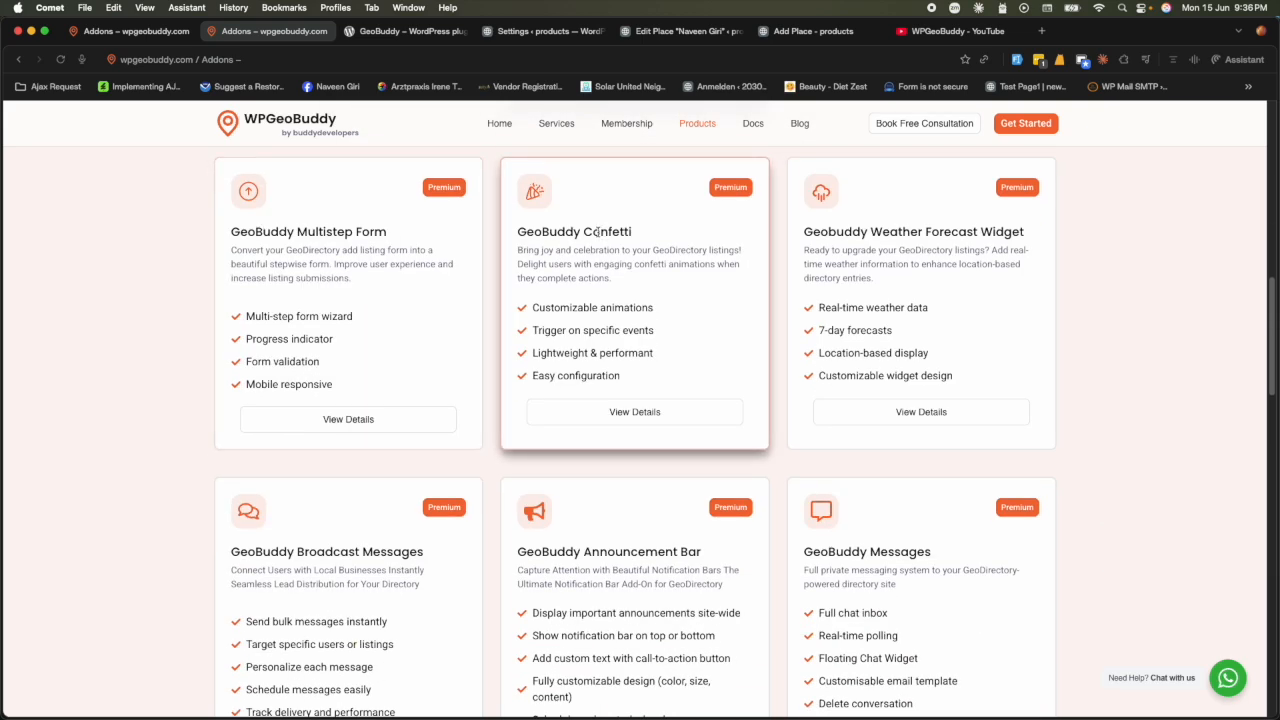
triple_click(953, 231)
scroll(729, 434, down, 3)
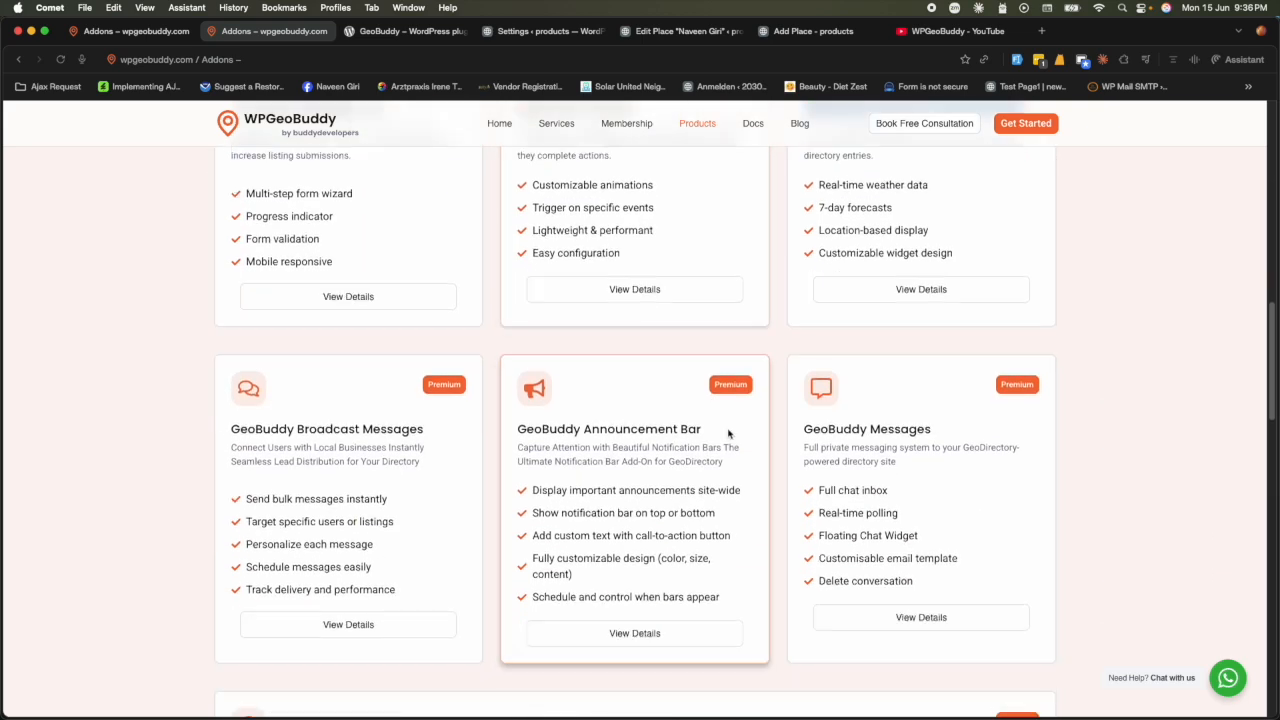
triple_click(352, 430)
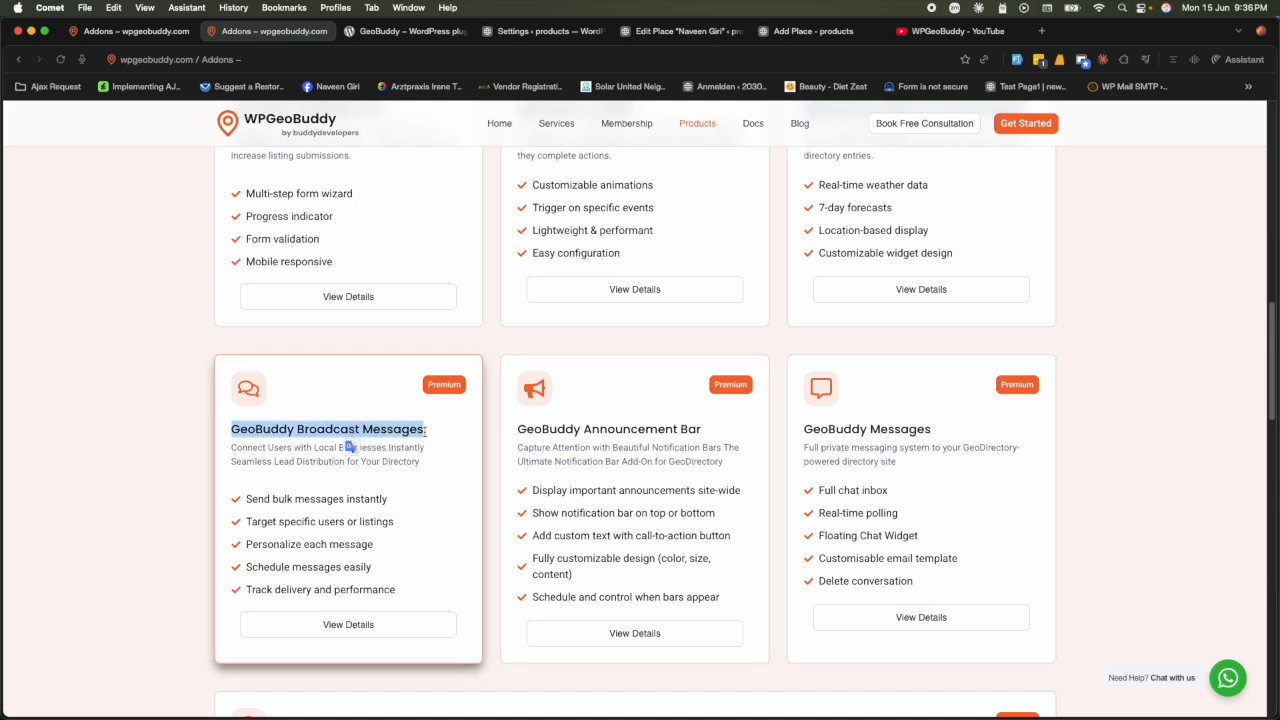
triple_click(582, 429)
triple_click(851, 430)
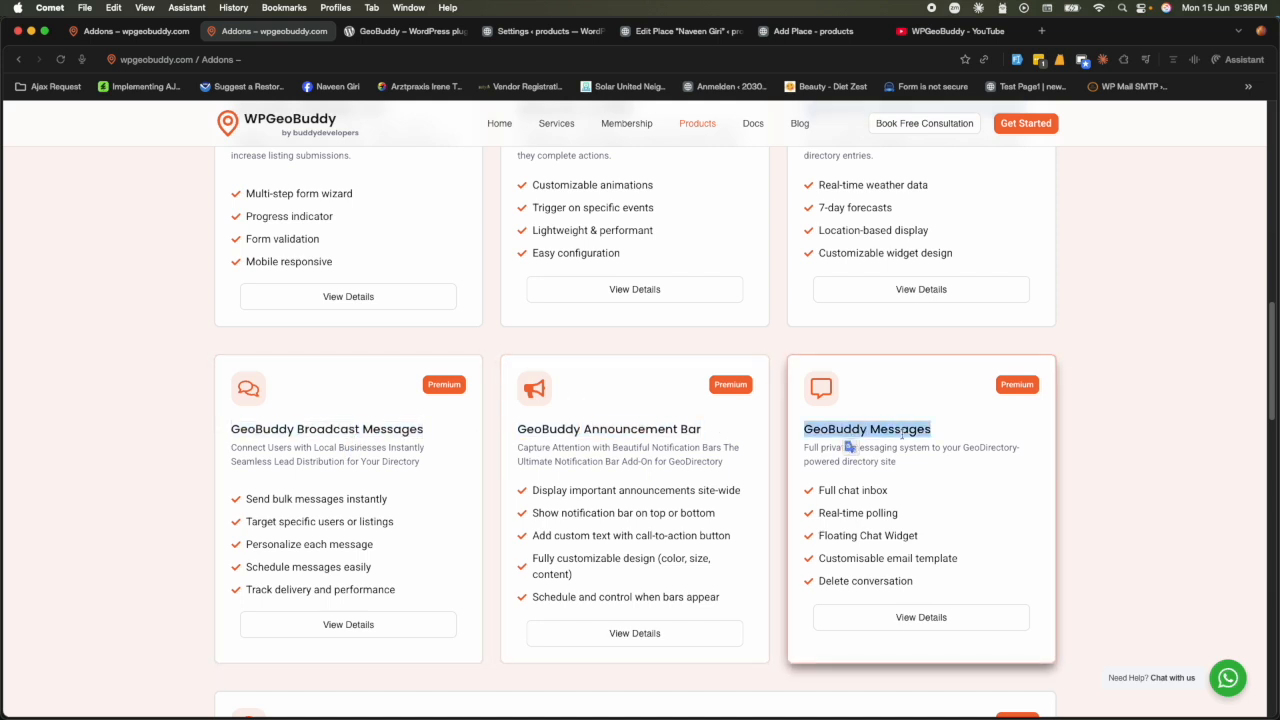
scroll(650, 580, down, 6)
scroll(634, 576, up, 4)
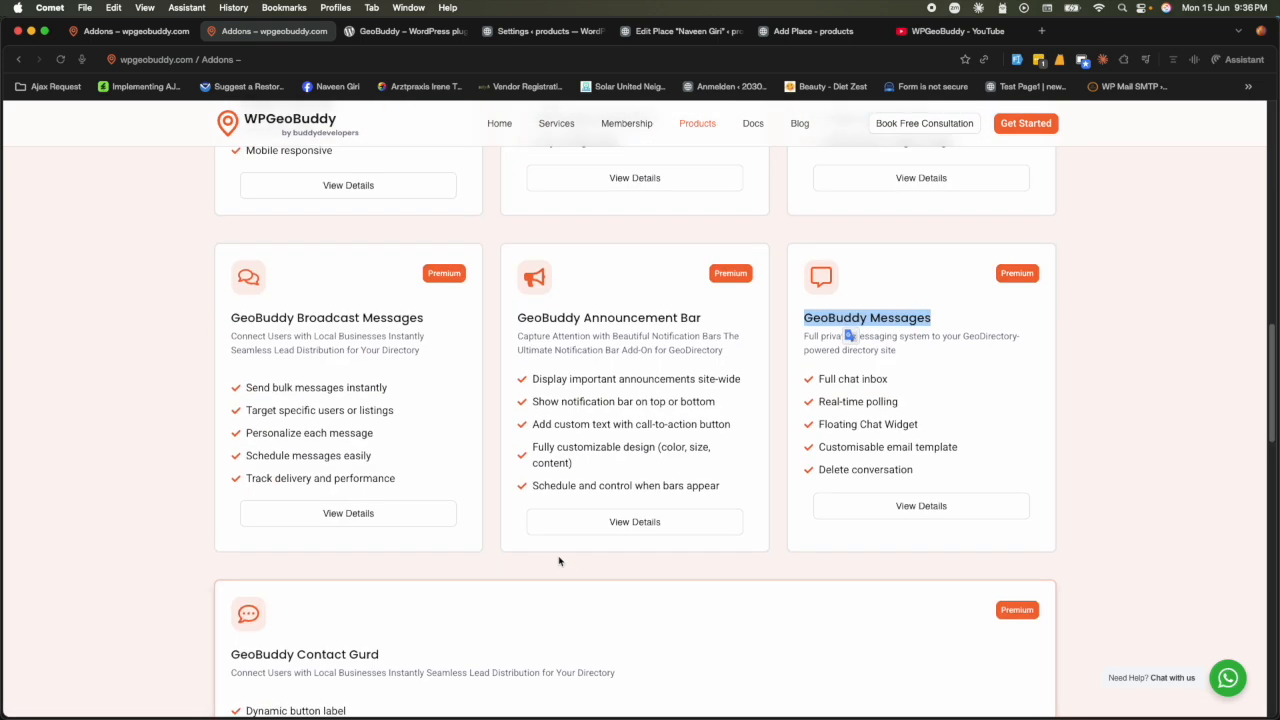
click(327, 657)
triple_click(327, 657)
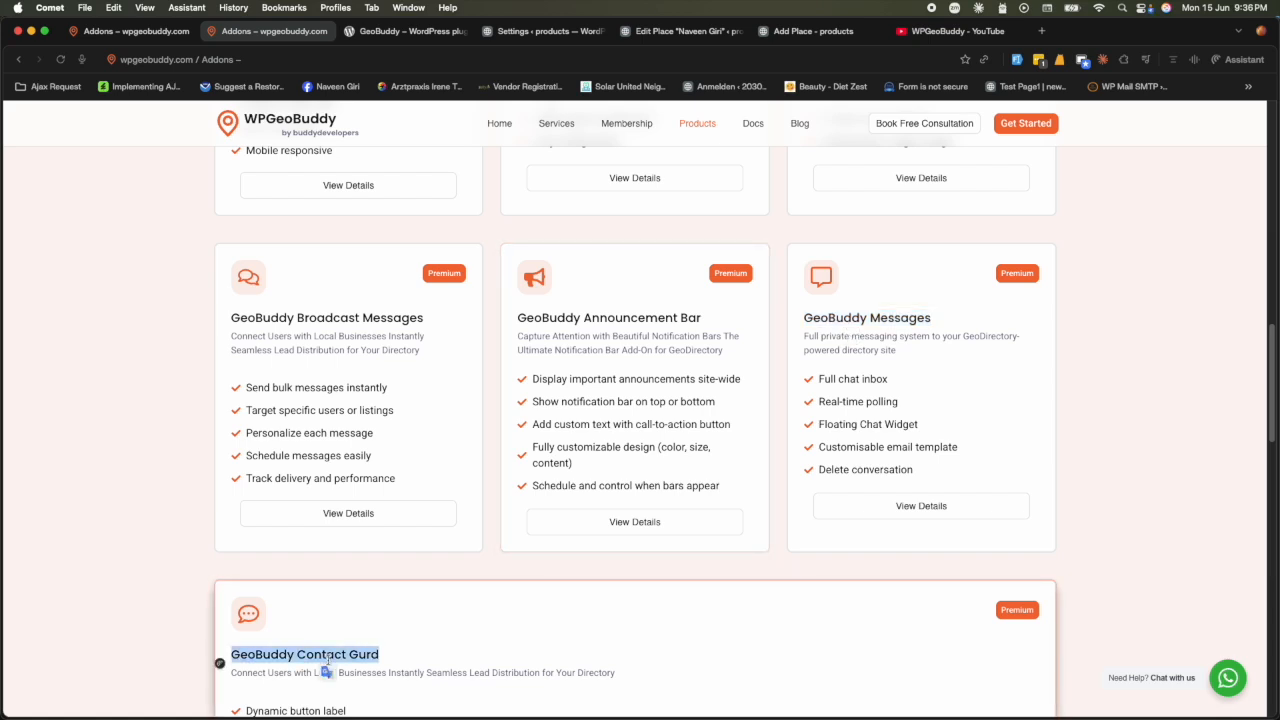
scroll(327, 660, down, 2)
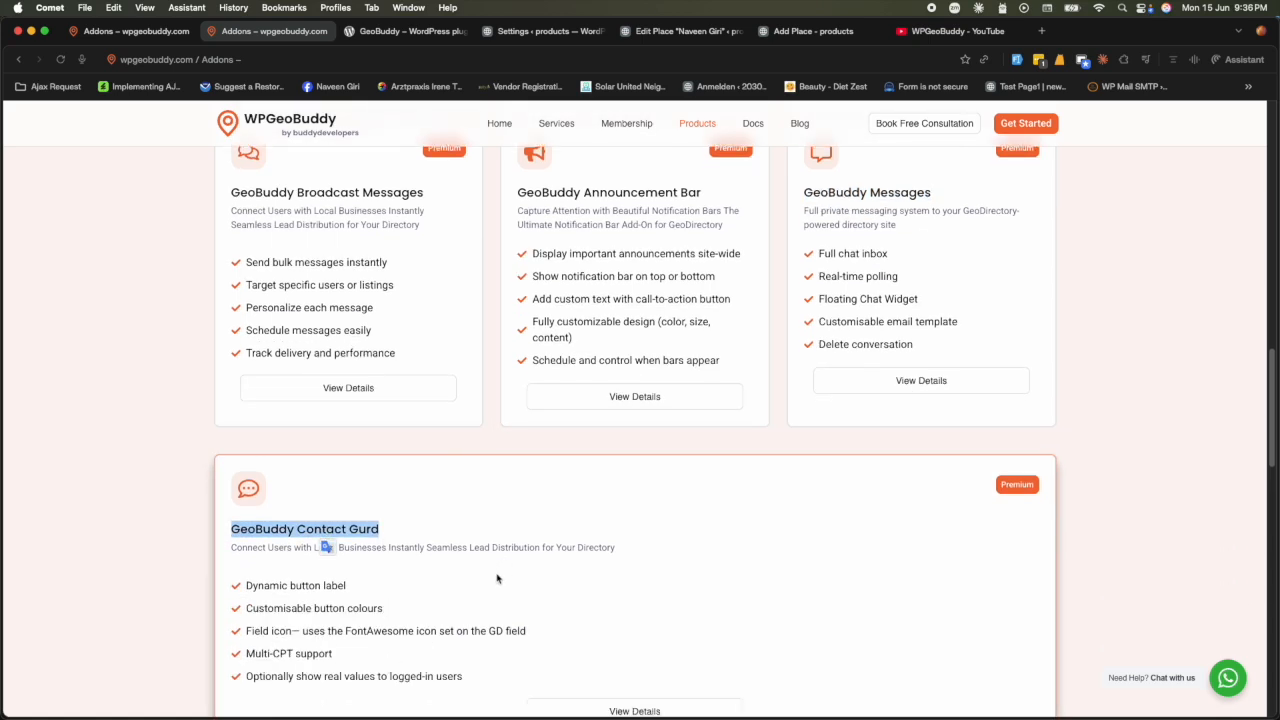
scroll(495, 578, down, 4)
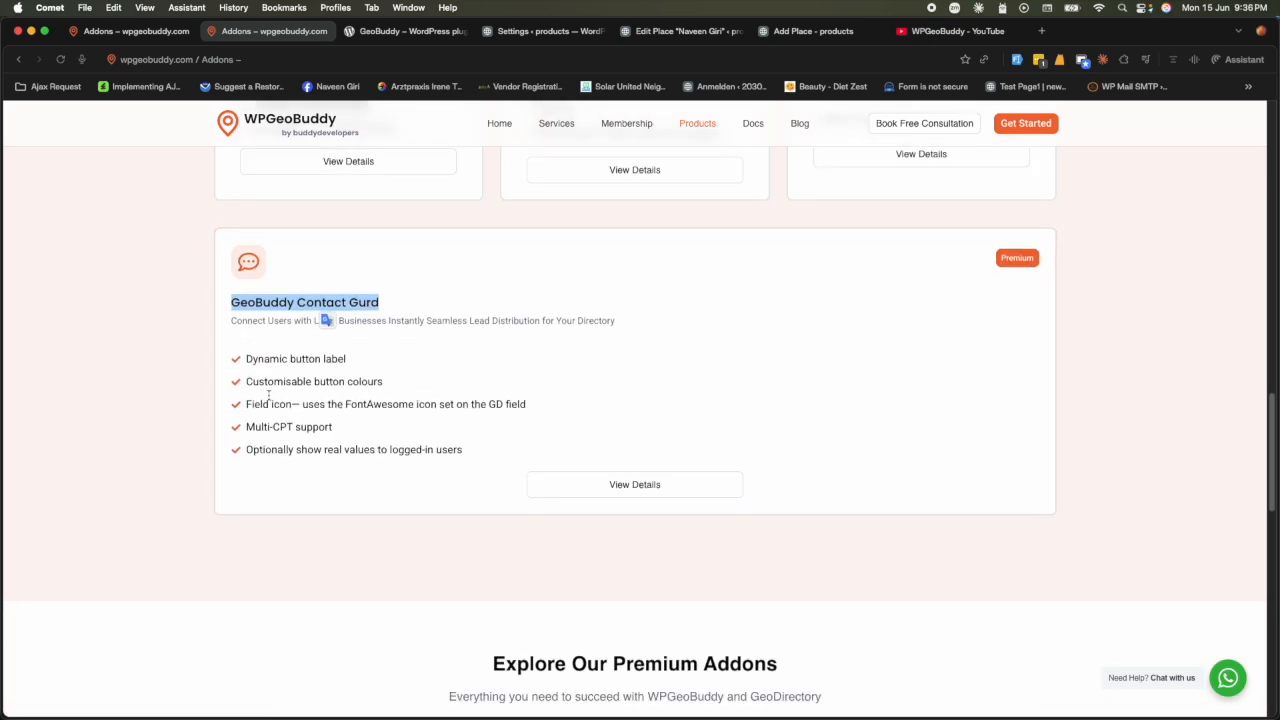
scroll(565, 541, up, 10)
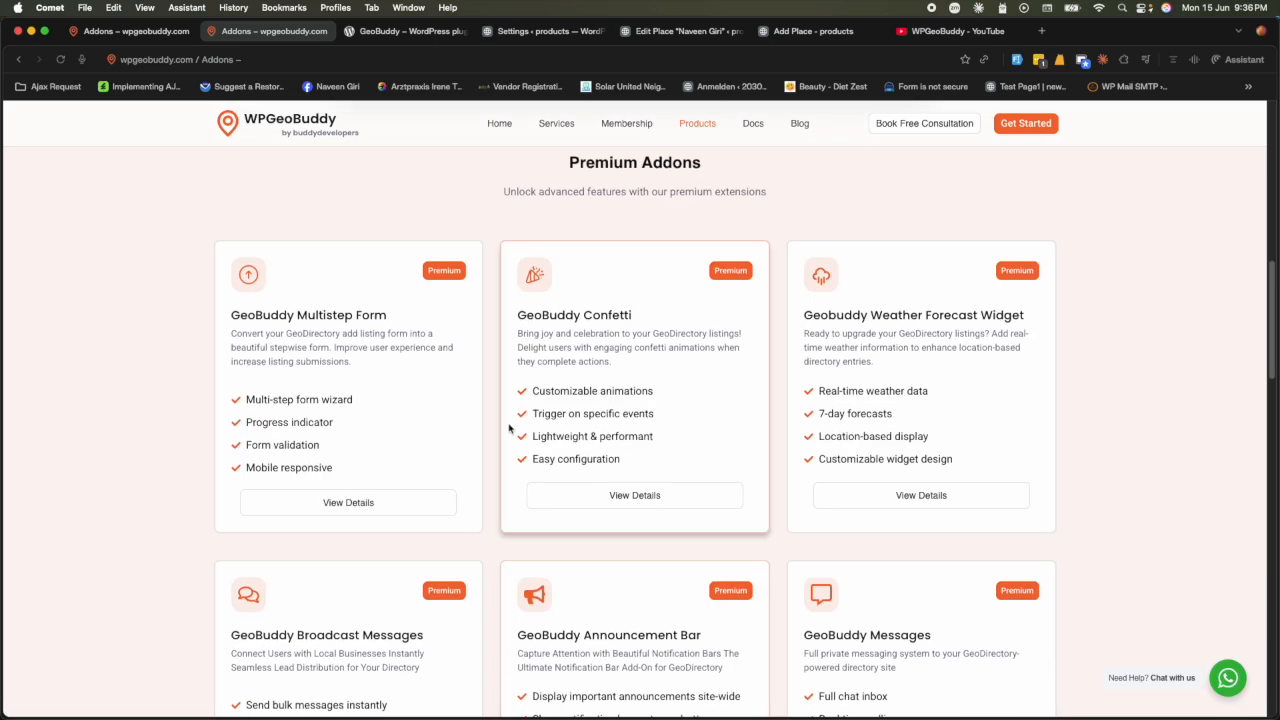
- View the WPGeoBuddy membership plans, then return to the products and addons list
click(628, 124)
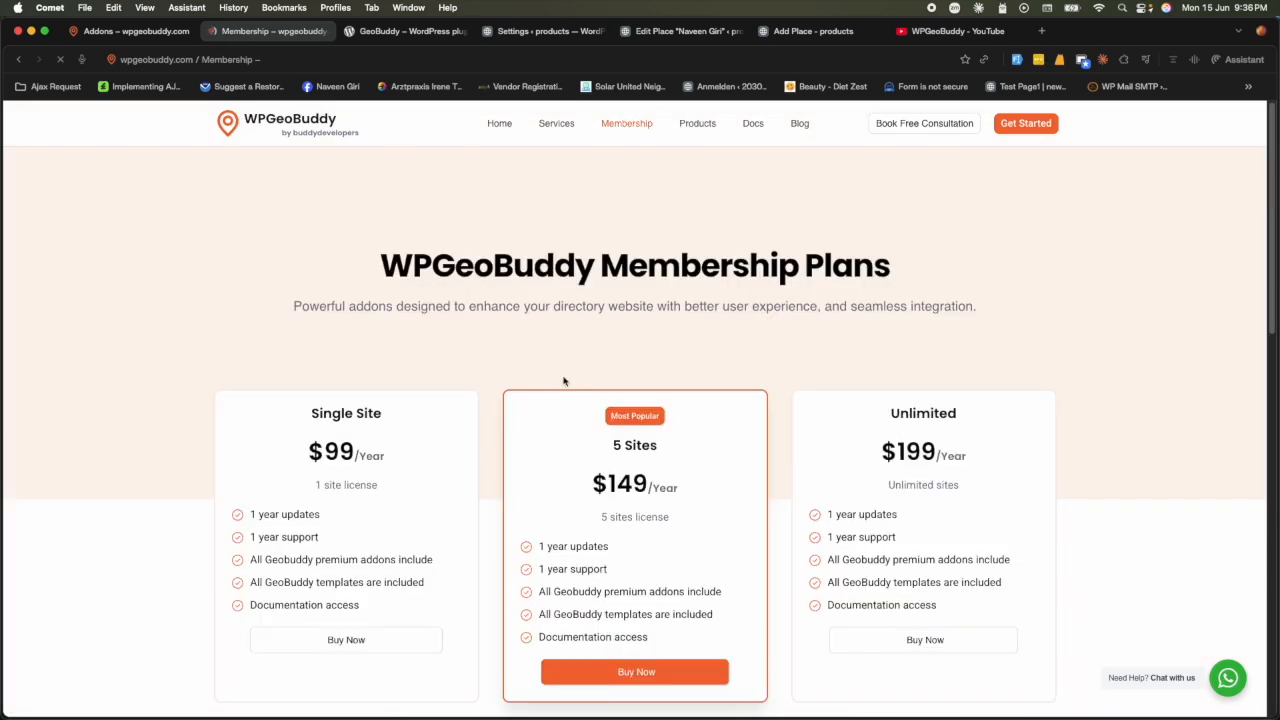
scroll(551, 390, down, 5)
scroll(520, 406, up, 5)
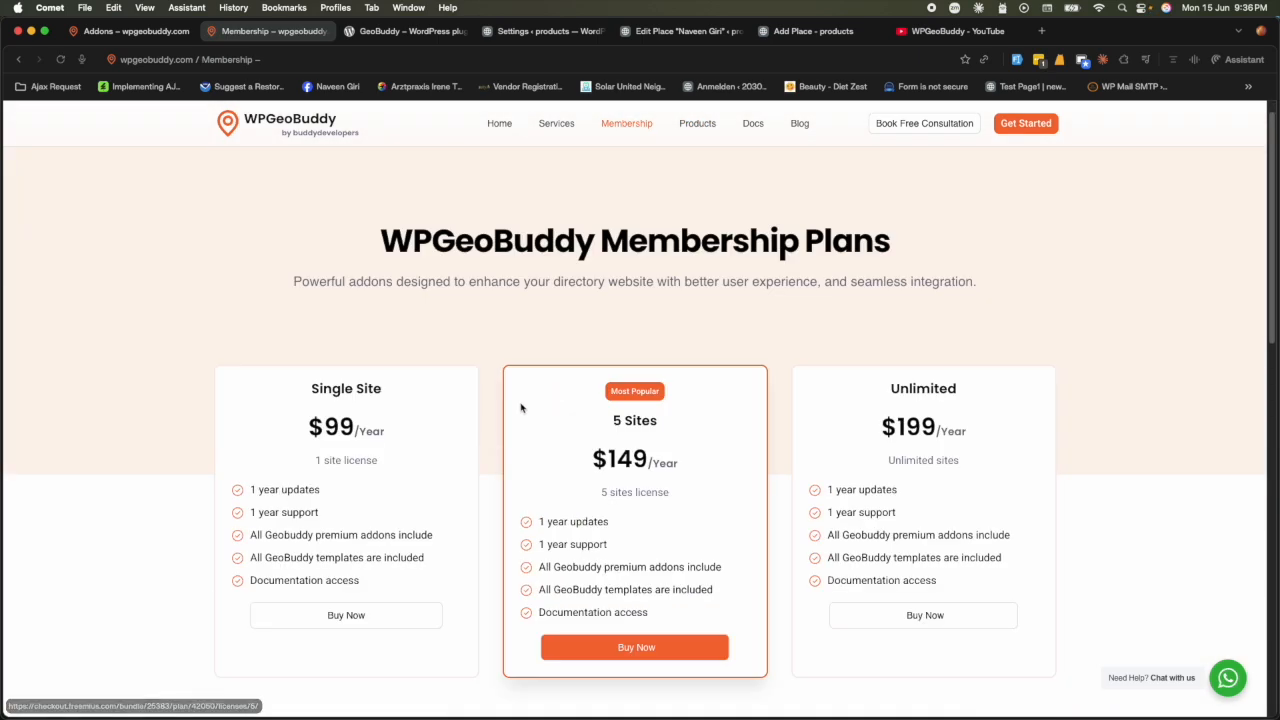
click(697, 128)
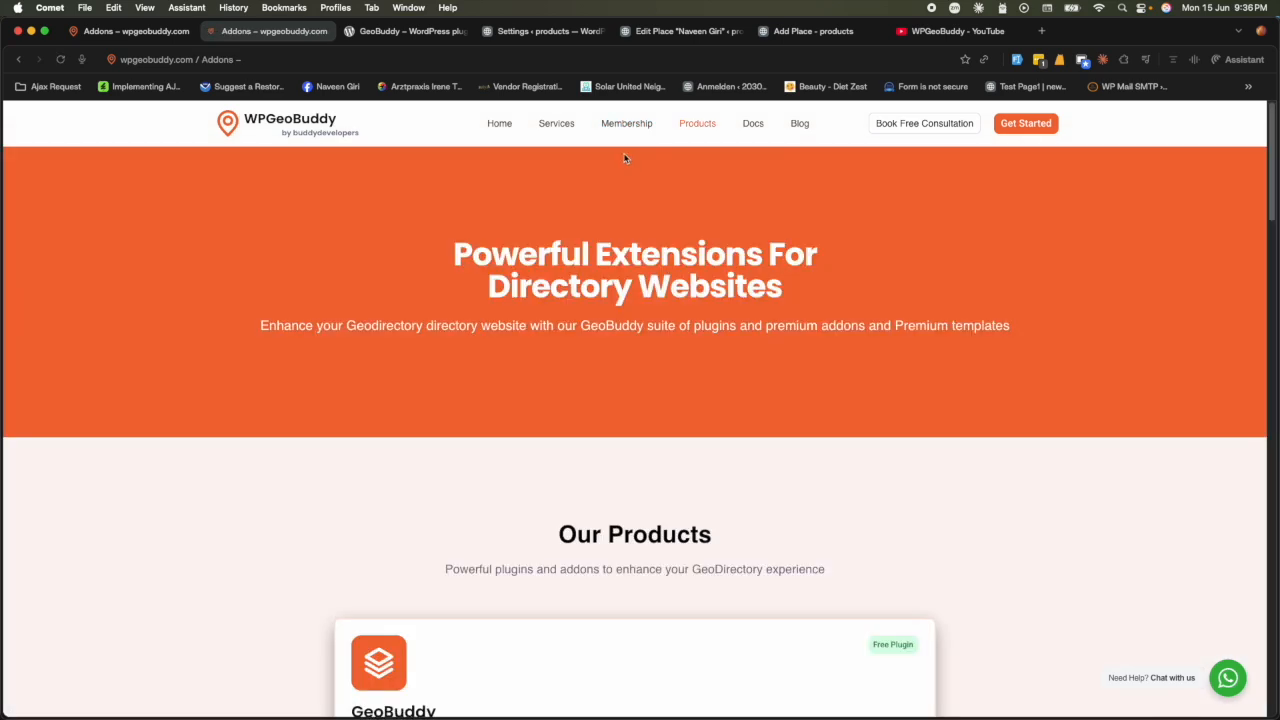
scroll(552, 387, down, 5)
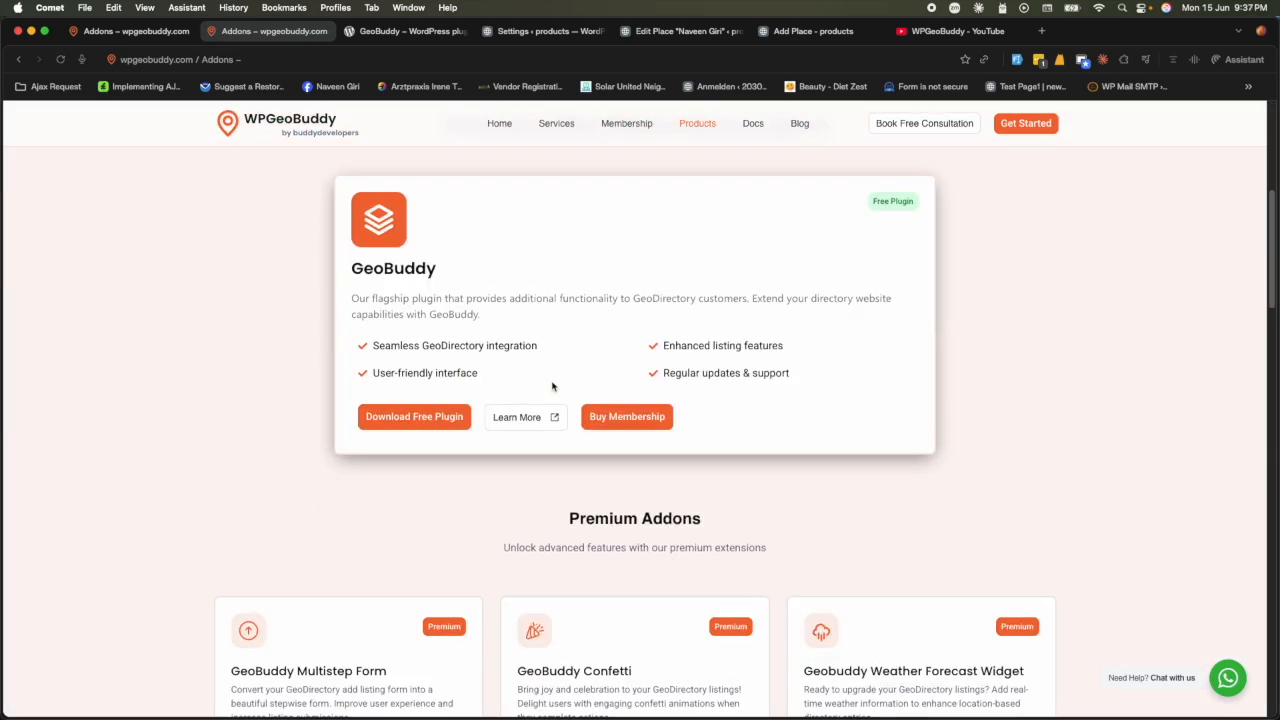
scroll(350, 570, down, 3)
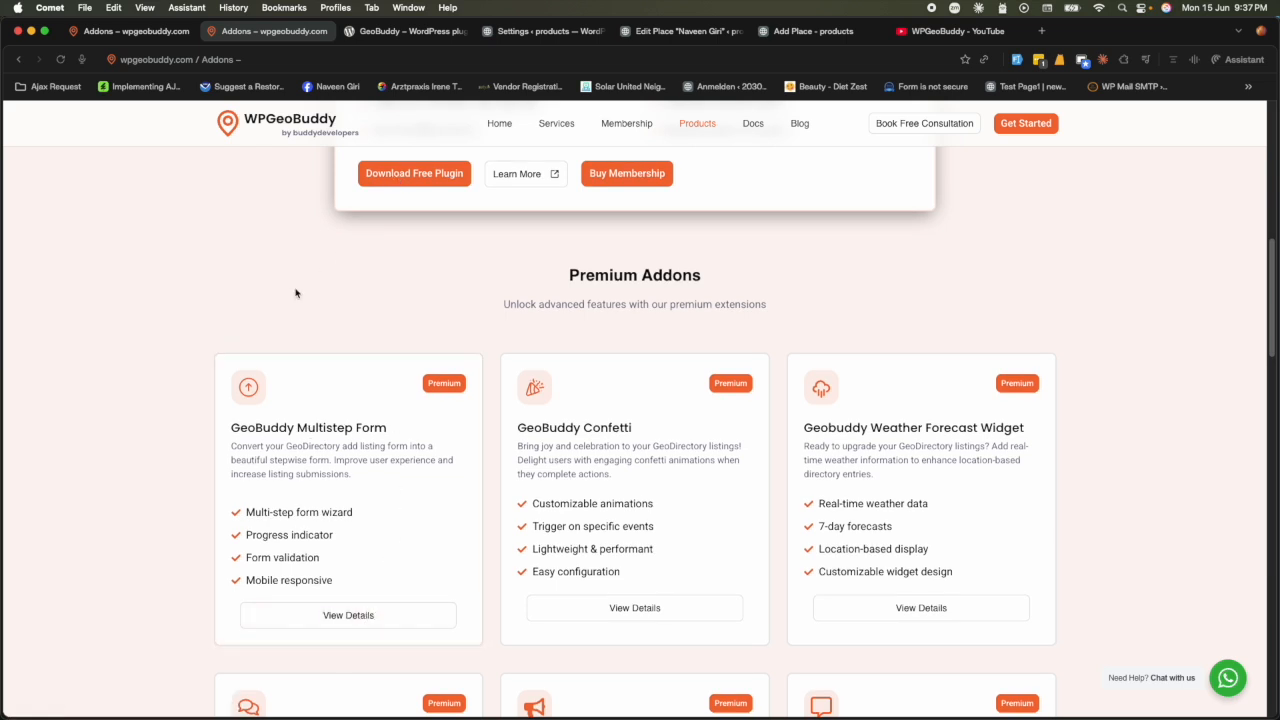
- Switch through the plugin settings and place edit tabs back to the front-end Add Place form
click(515, 33)
click(652, 33)
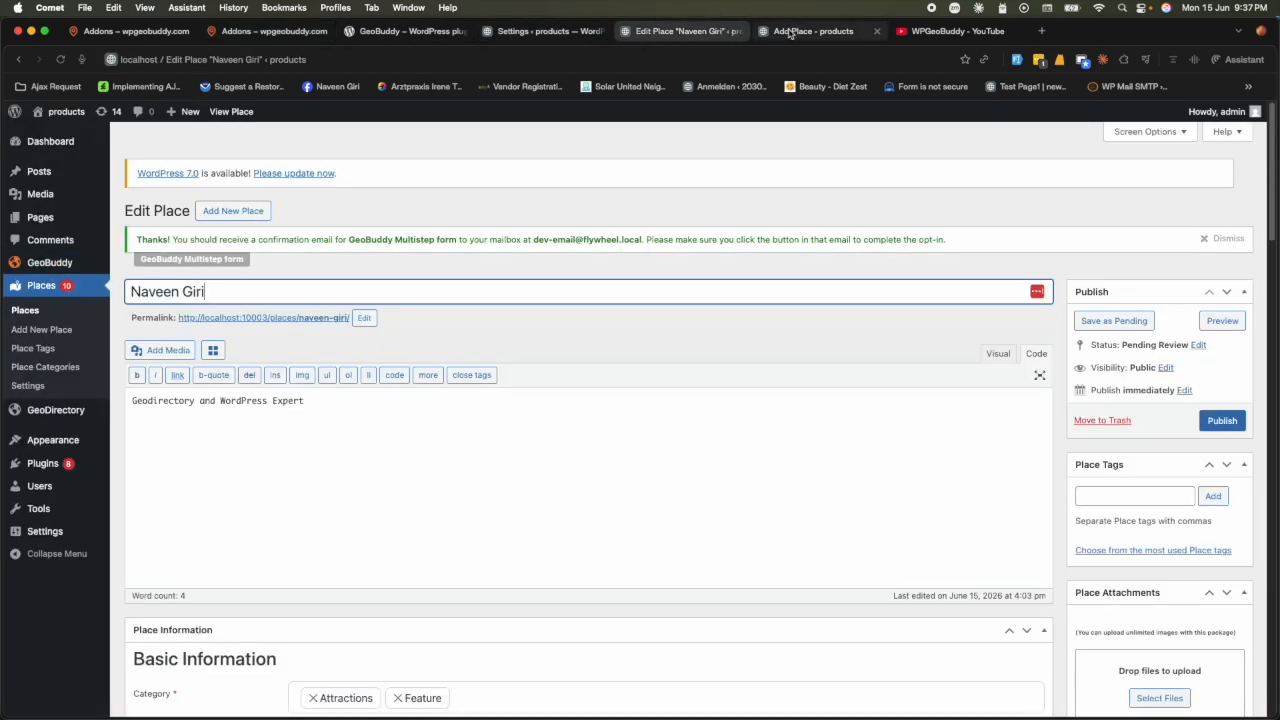
click(793, 33)
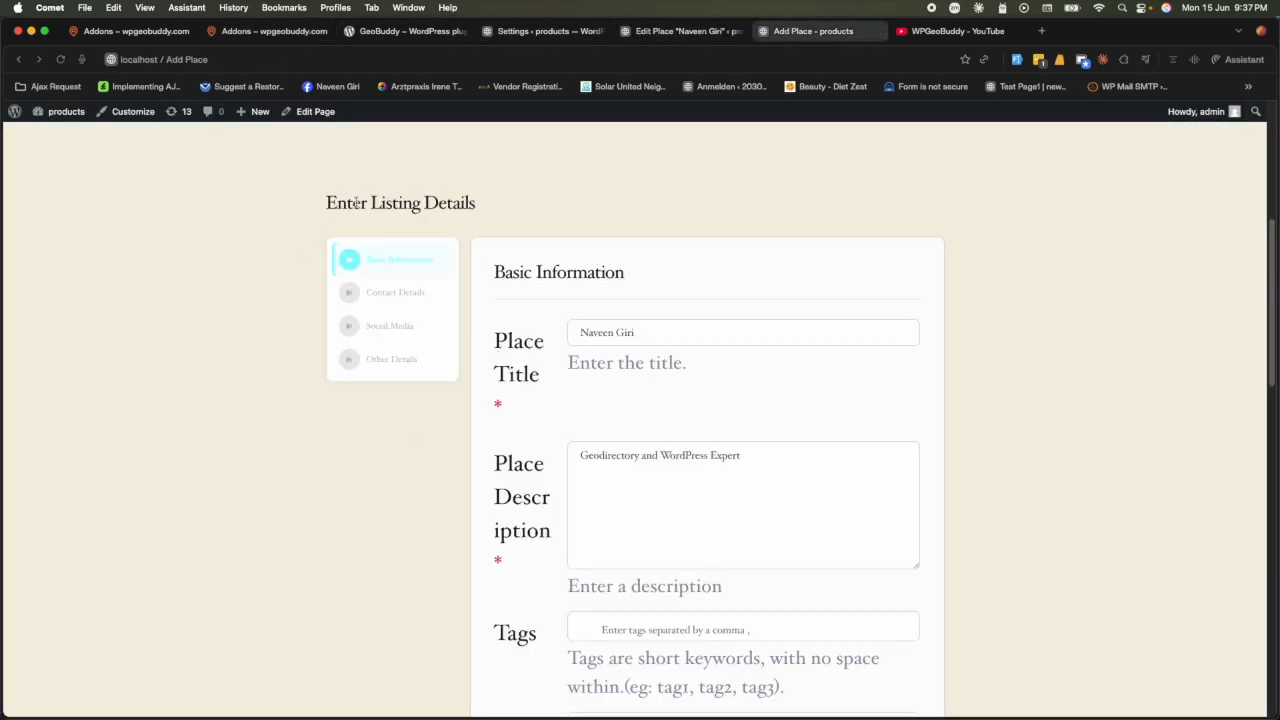